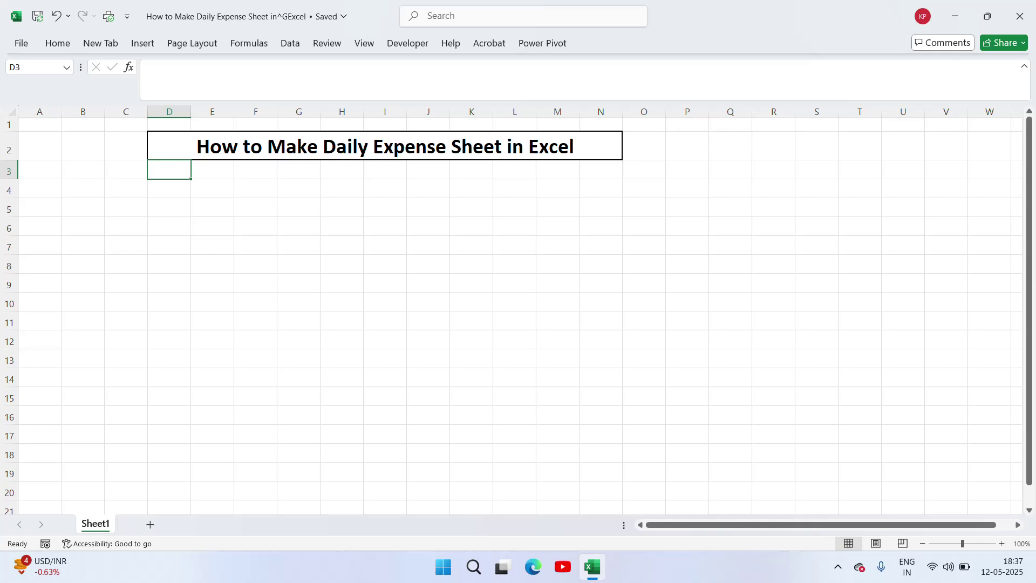
Enter the company name "Manish & CO." in cell D4 below the sheet title
click(232, 183)
key(Left)
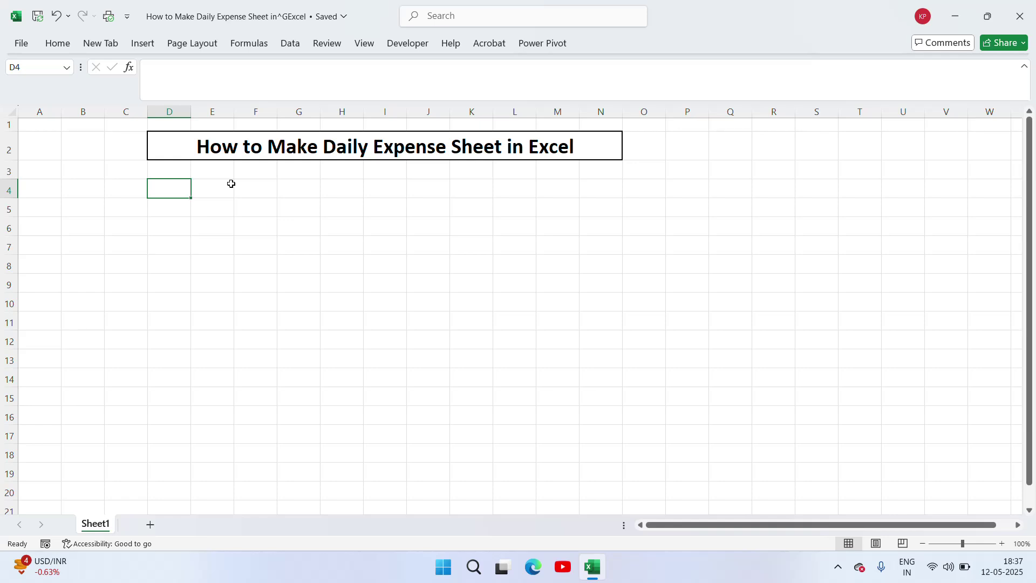
text(Manish)
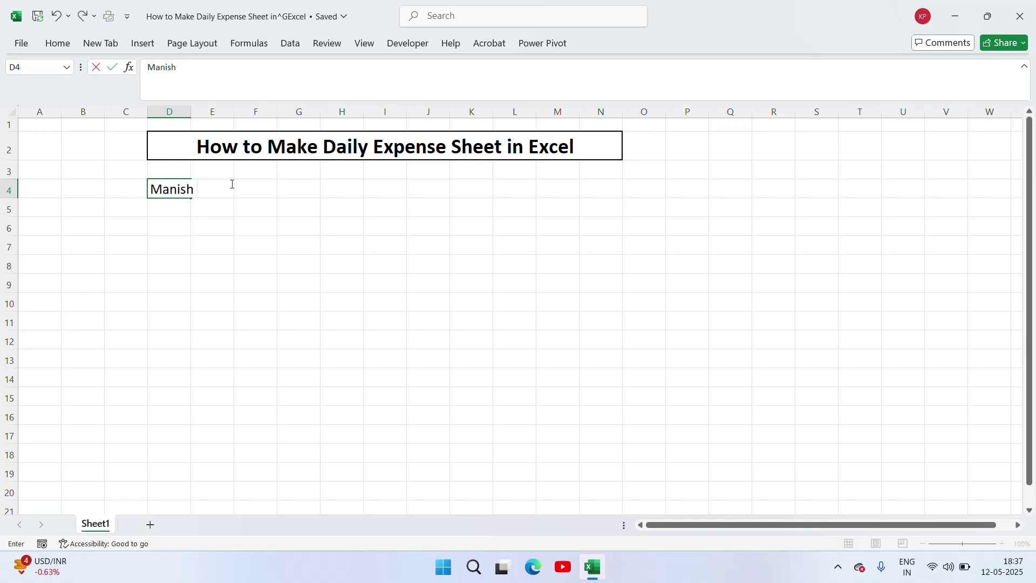
text(S)
key(BackSpace)
text(& CO)
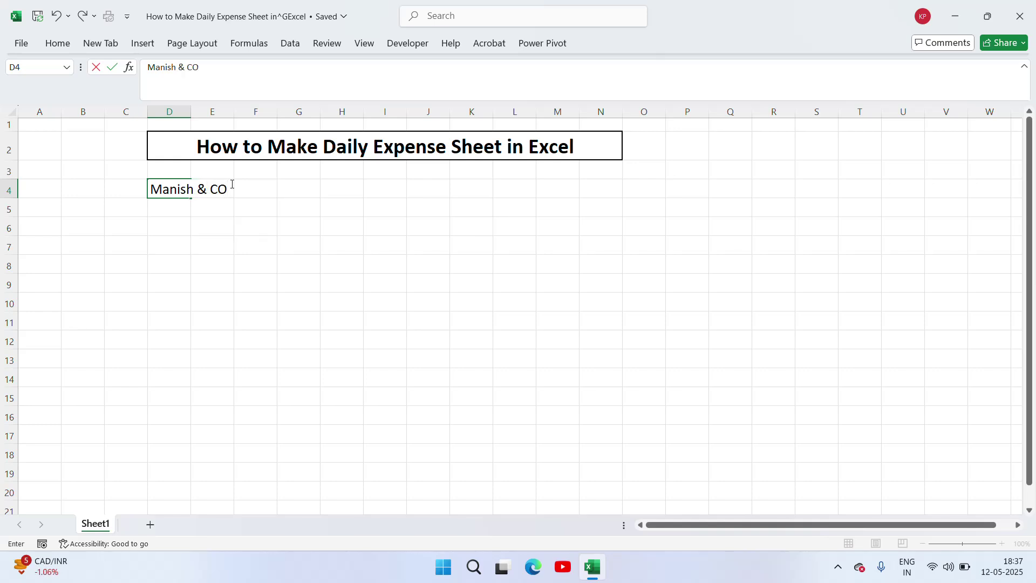
text(.)
key(Return)
key(Up)
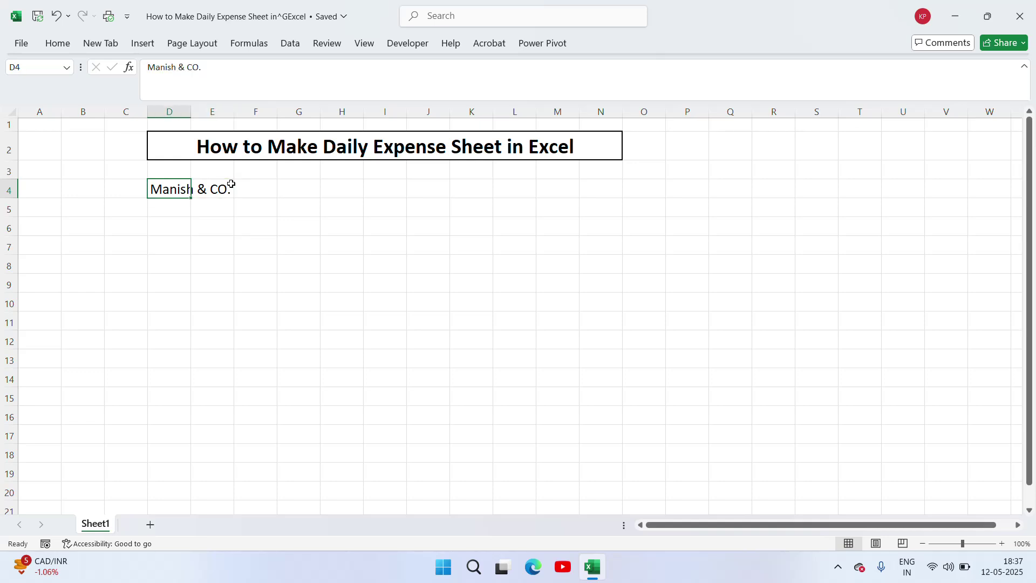
Merge and center the company name across D4:N4 and make it bold
key(shift+Right)
key(shift+Right)
key(shift+Right)
key(shift+Right)
key(shift+Right)
key(shift+Right)
key(shift+Right)
key(shift+Right)
key(shift+Right)
key(shift+Right)
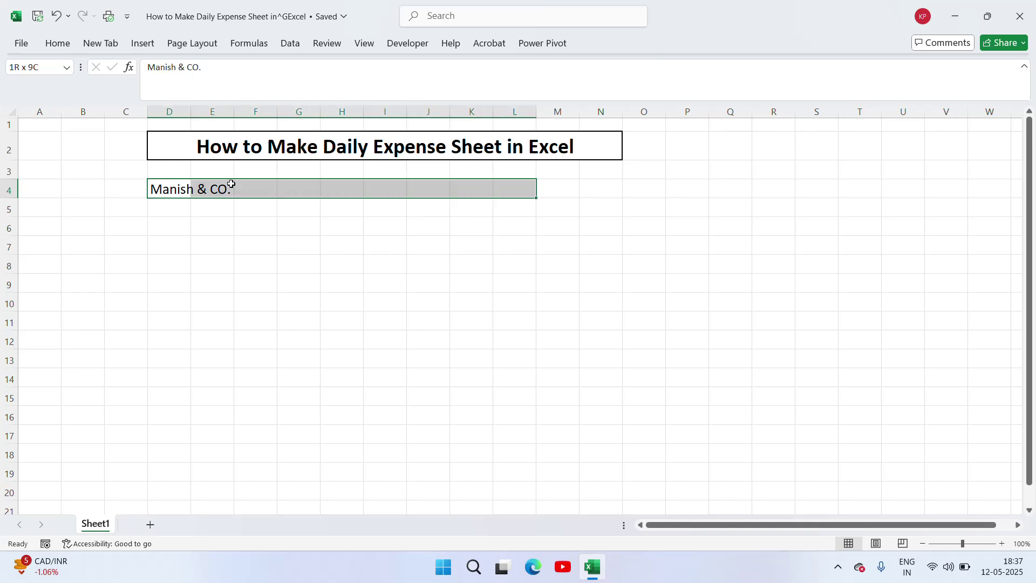
click(57, 43)
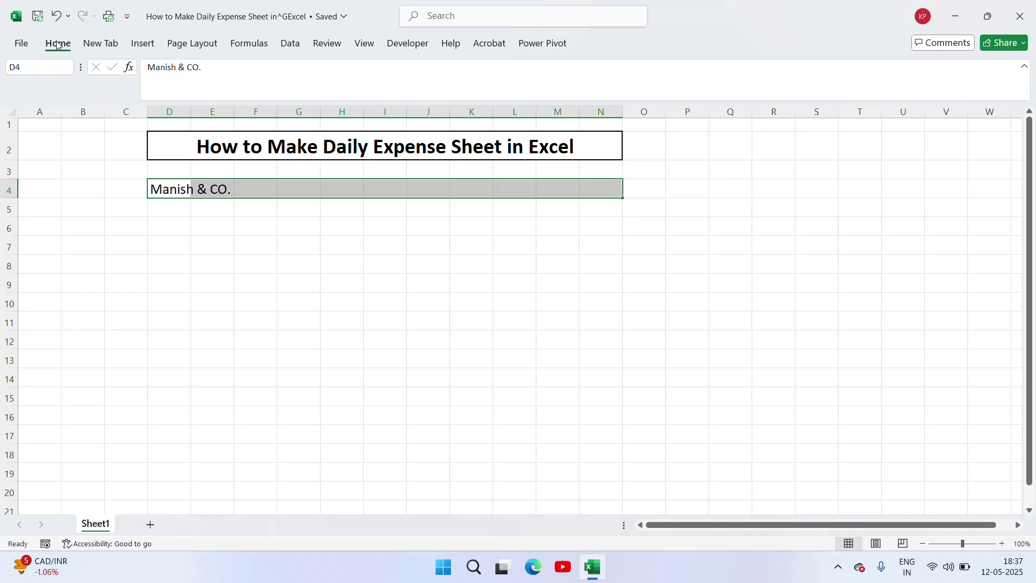
click(360, 91)
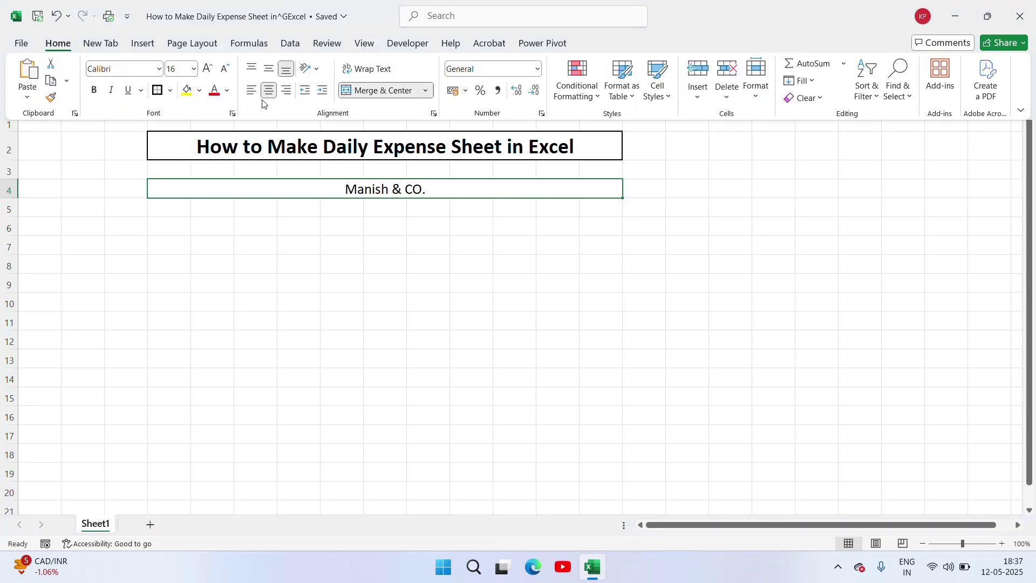
click(94, 90)
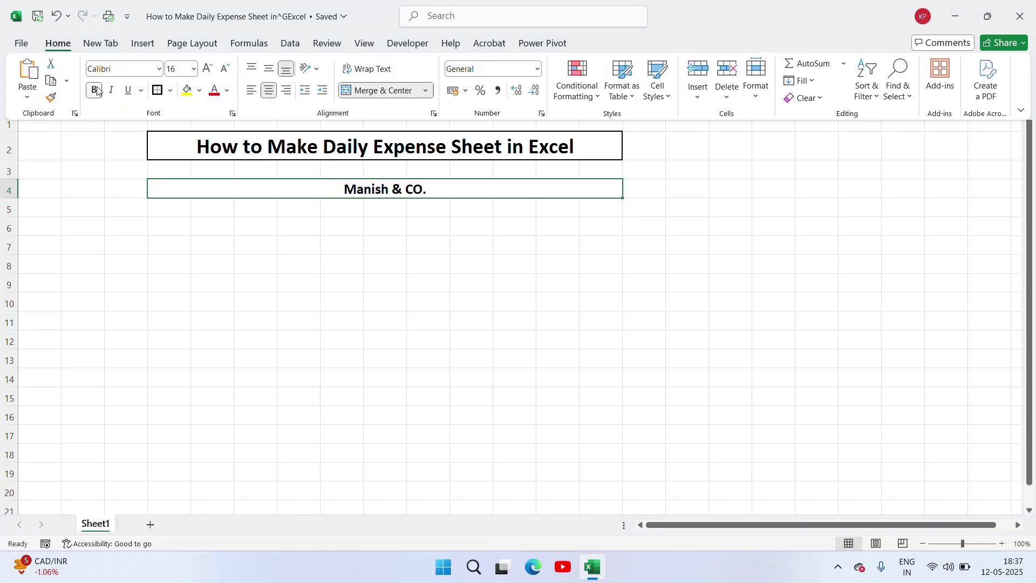
Add an outside border around the merged company name in row 4
click(317, 211)
click(317, 208)
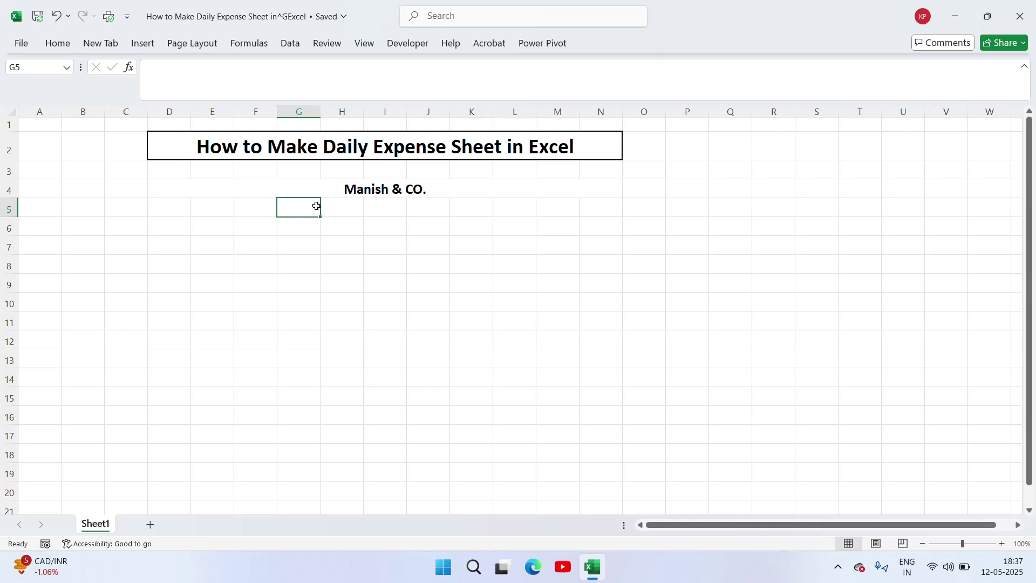
key(Up)
key(Down)
key(Up)
key(Up)
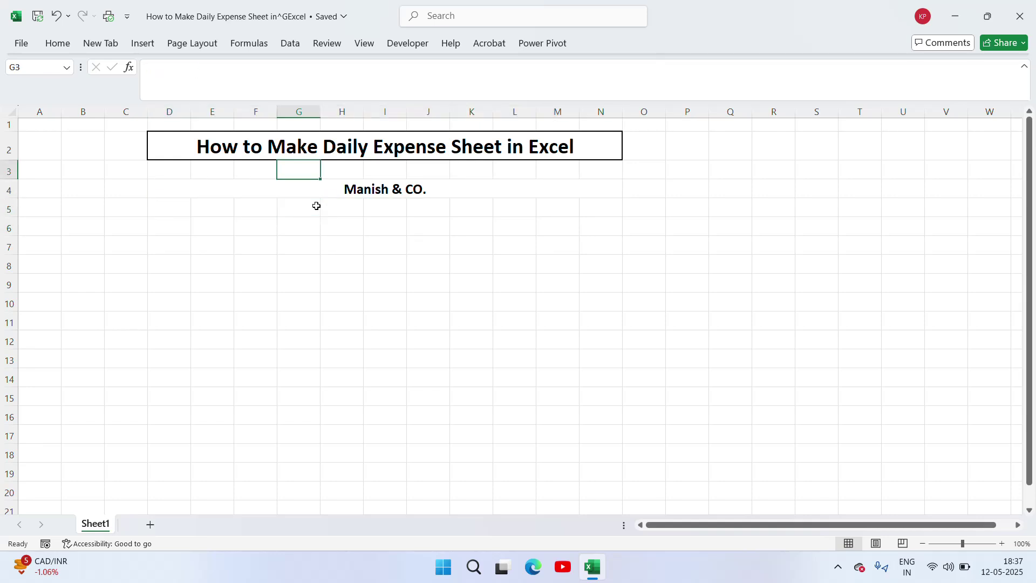
key(Down)
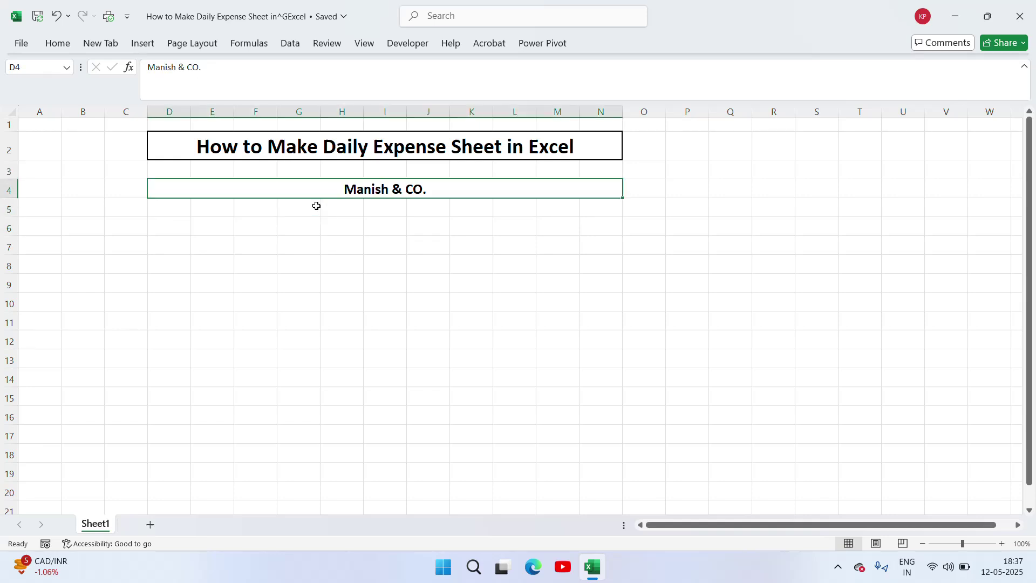
click(59, 43)
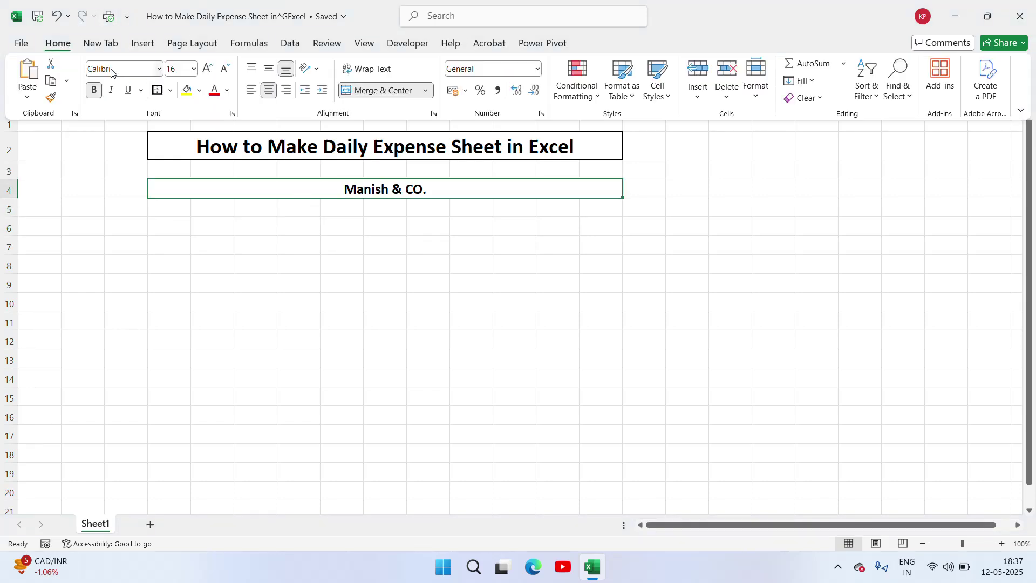
click(350, 240)
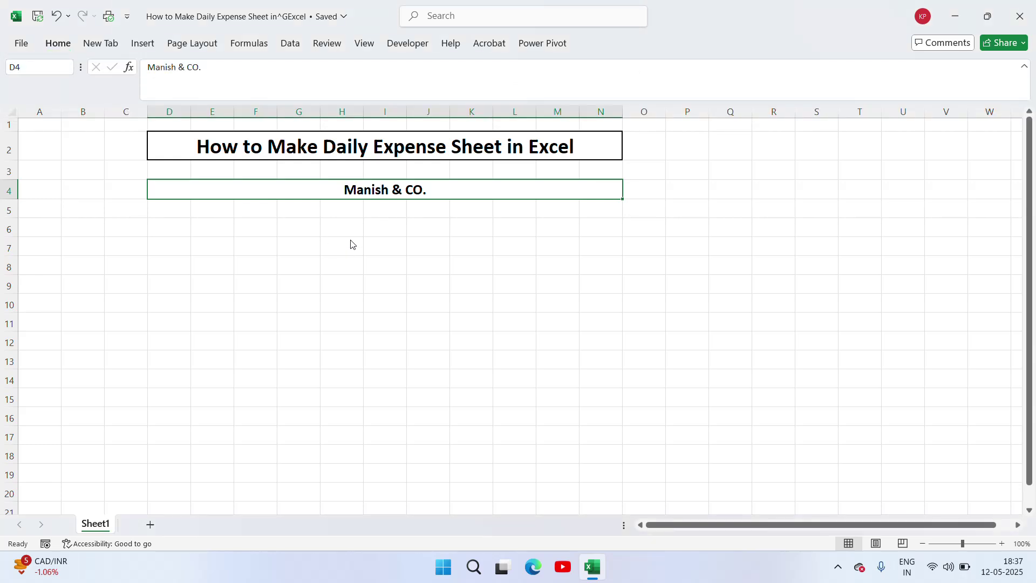
Enter the label "Month:" in cell J6
click(422, 220)
key(Up)
key(Left)
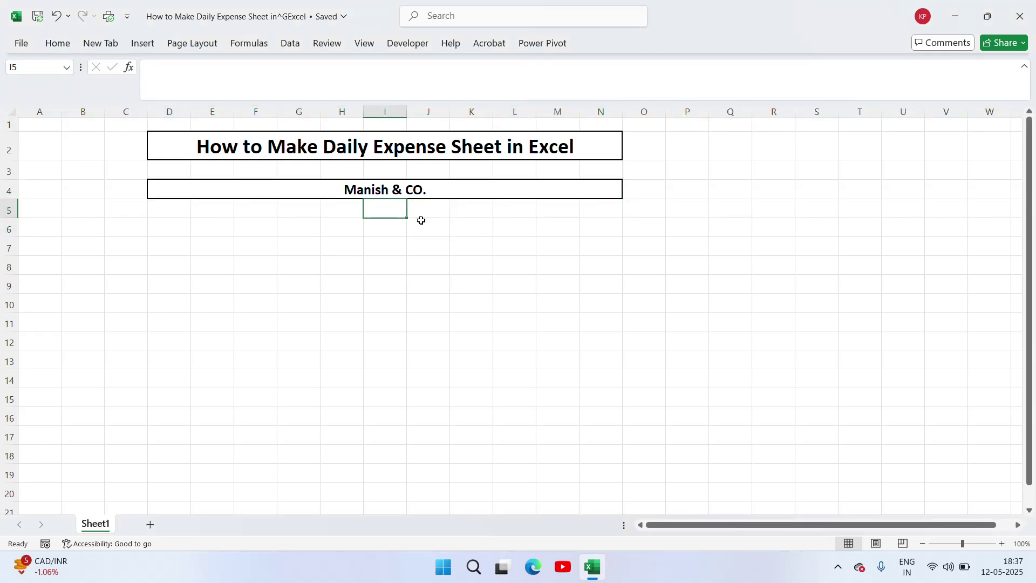
key(Left)
key(Down)
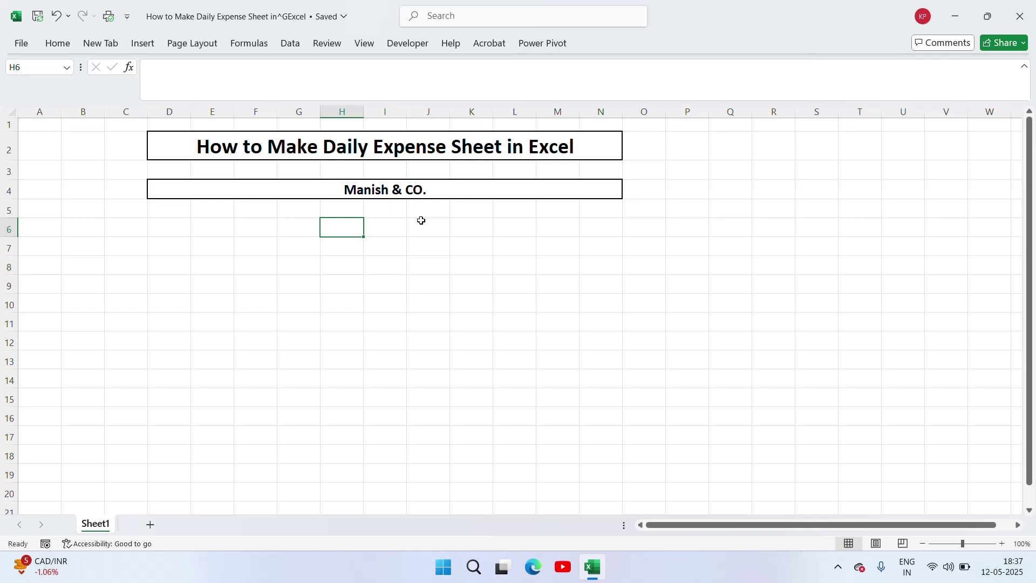
key(Right)
key(Right)
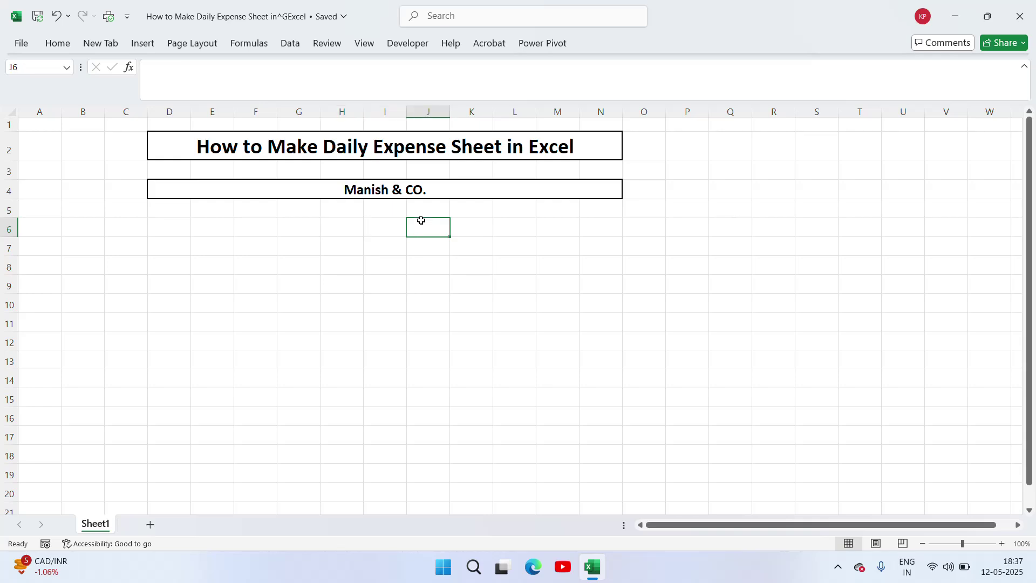
text(Month)
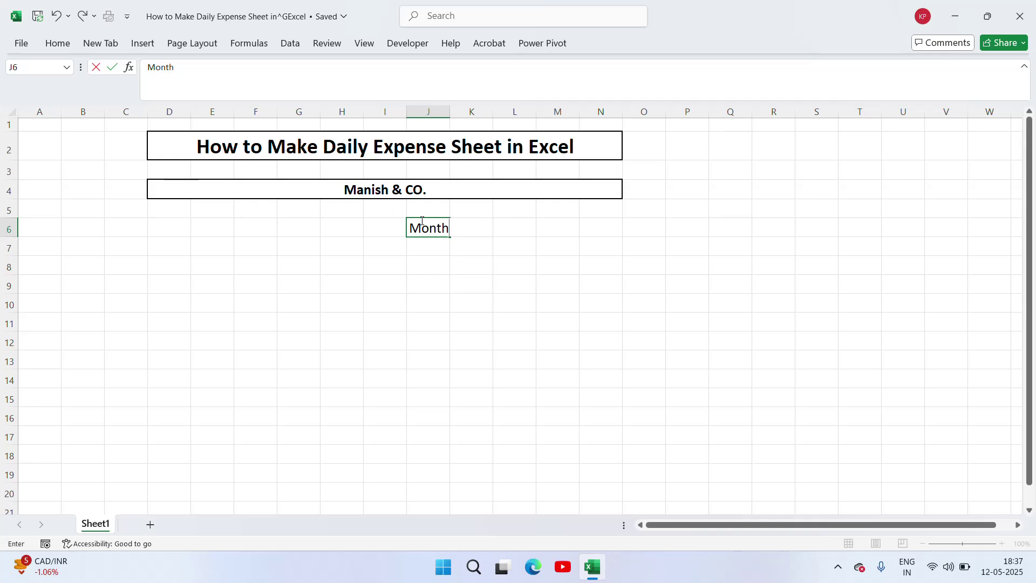
text(:)
key(Return)
Enter "May" in cell K6 and move it to L6
key(Up)
key(Right)
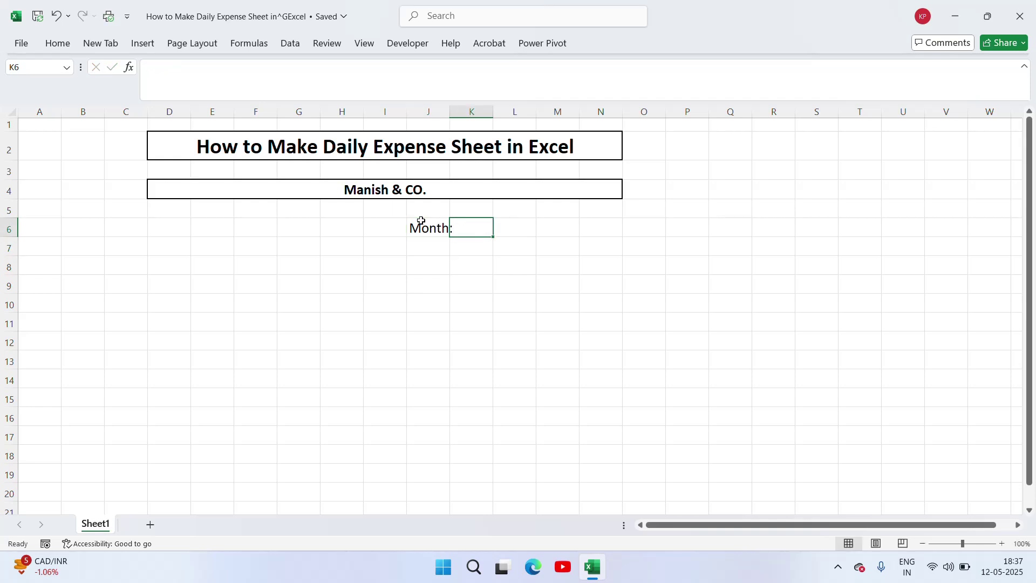
text(May)
key(ctrl+Return)
key(ctrl+c)
key(Right)
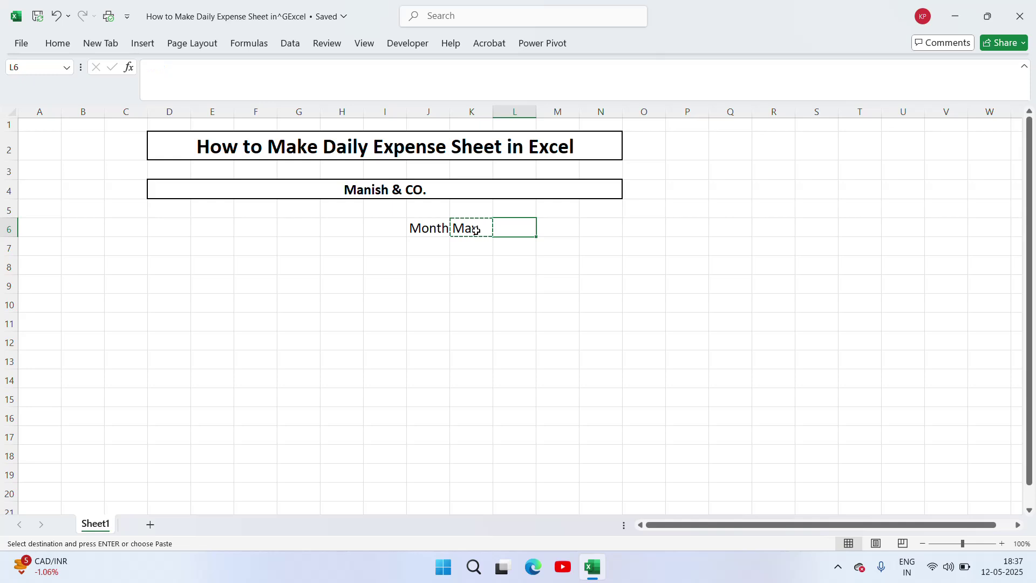
key(ctrl+v)
Merge and center "May" across L6:N6 and the "Month:" label across J6:K6
key(shift+Right)
key(shift+Right)
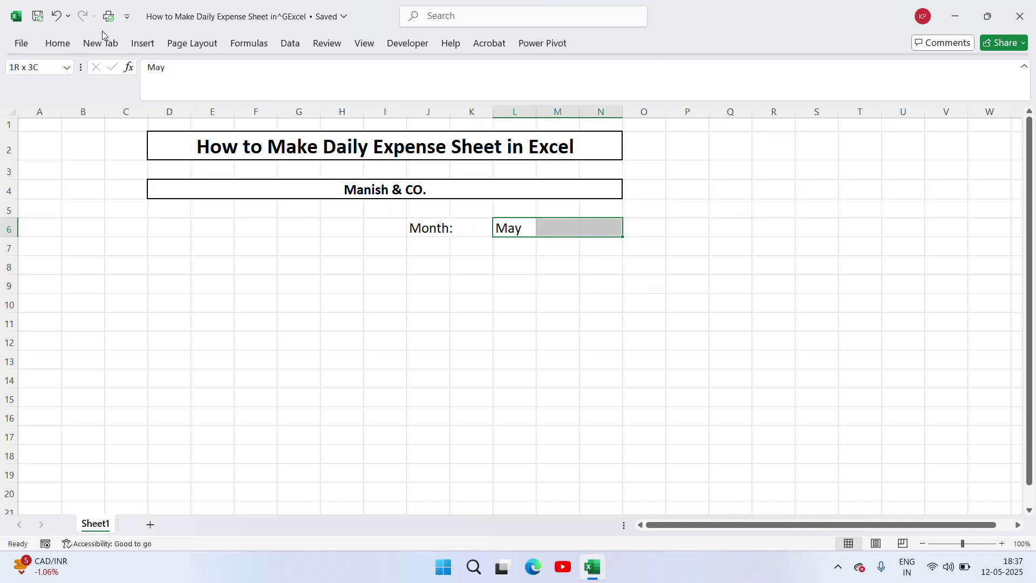
click(57, 43)
click(371, 92)
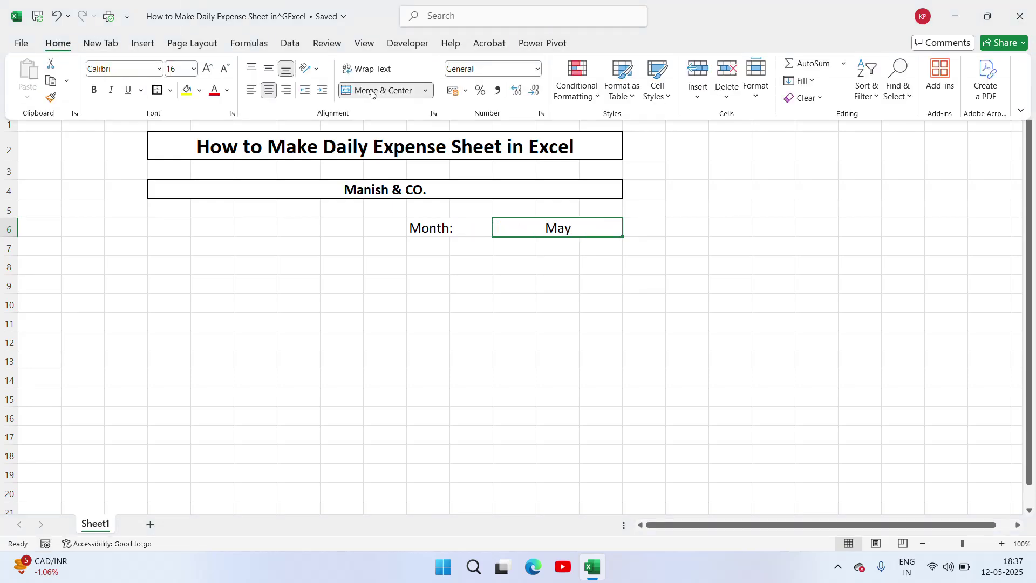
drag(437, 228, 437, 228)
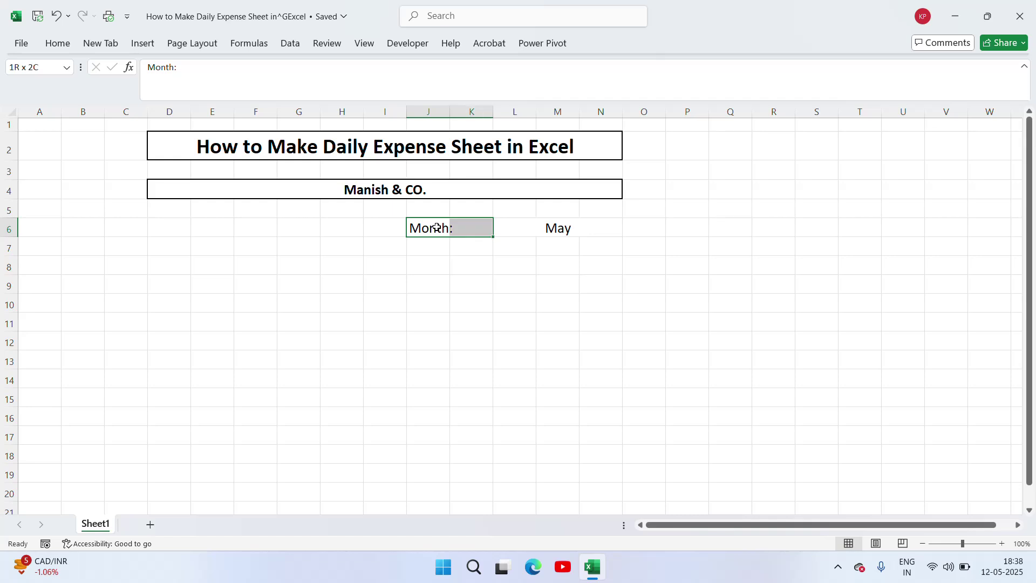
click(56, 44)
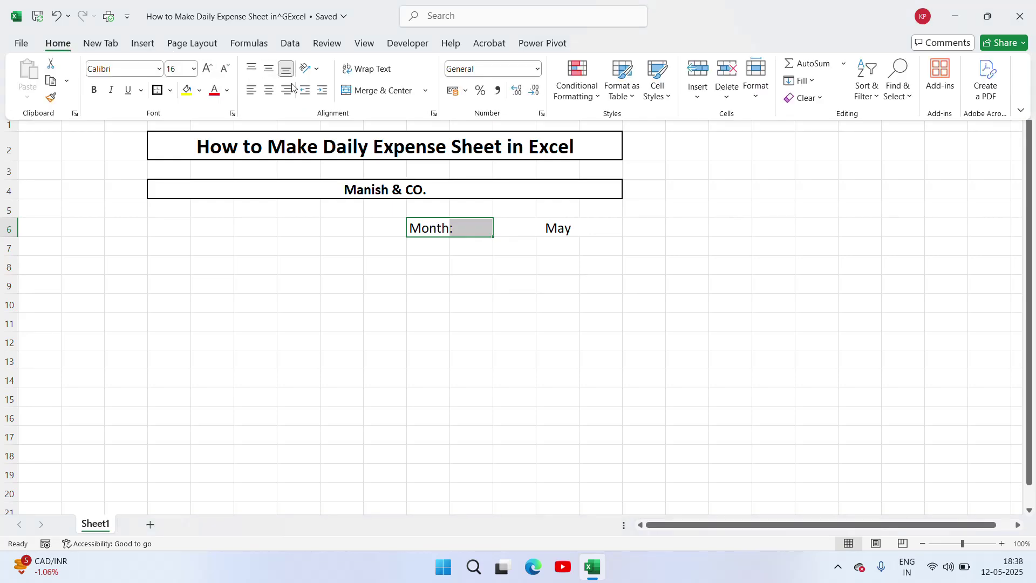
click(373, 91)
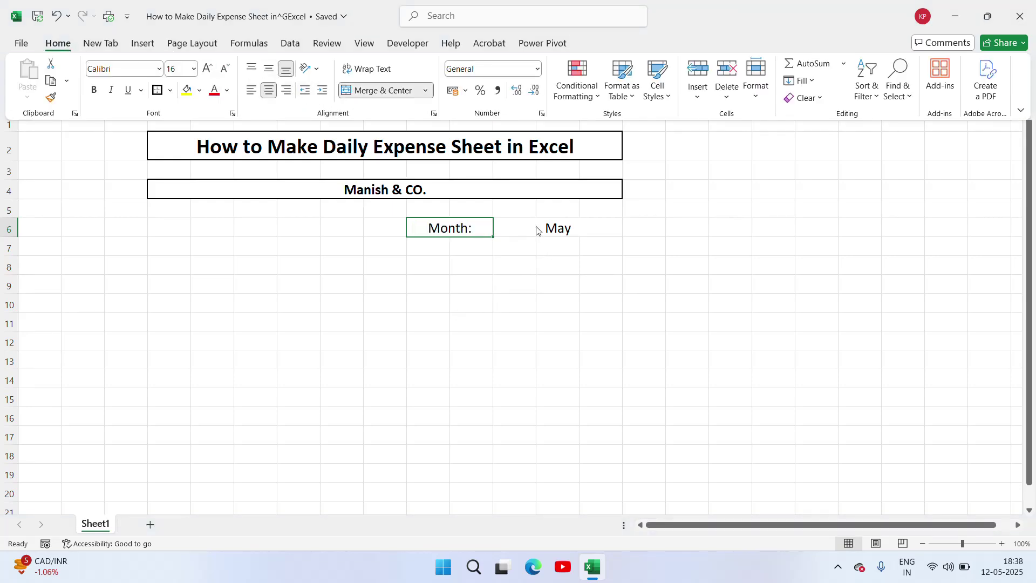
Enter the table headings "S.No." in D8 and "Date" in E8
click(521, 228)
key(Left)
key(Left)
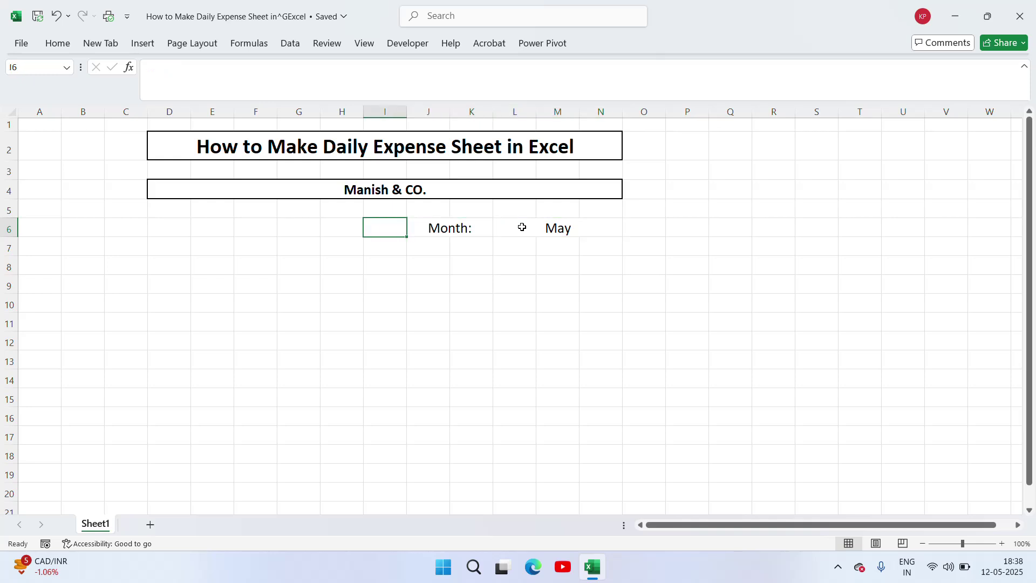
key(Right)
click(522, 227)
key(Left)
key(Left)
key(Left)
key(Left)
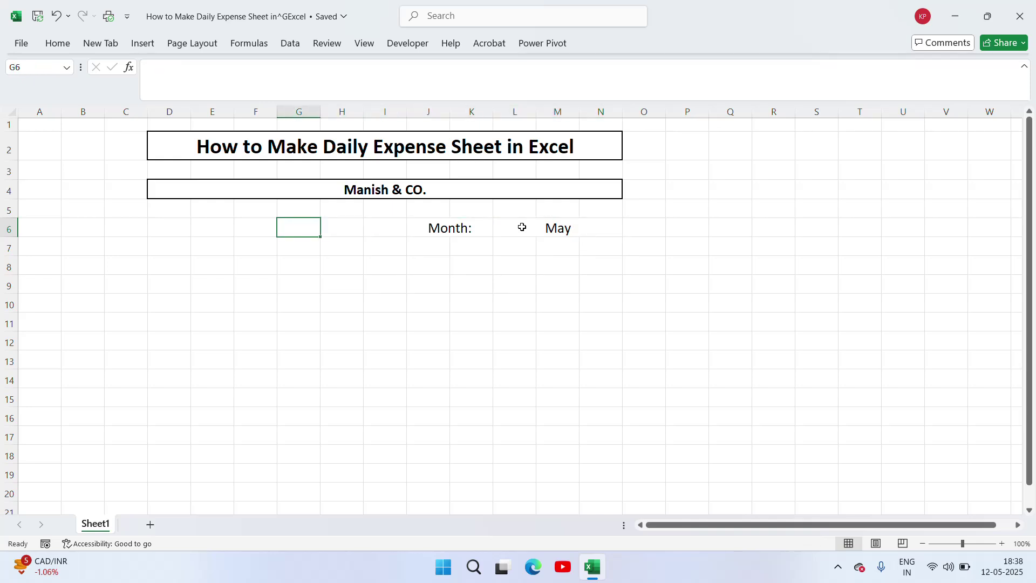
key(Left)
key(Left)
key(Down)
key(Left)
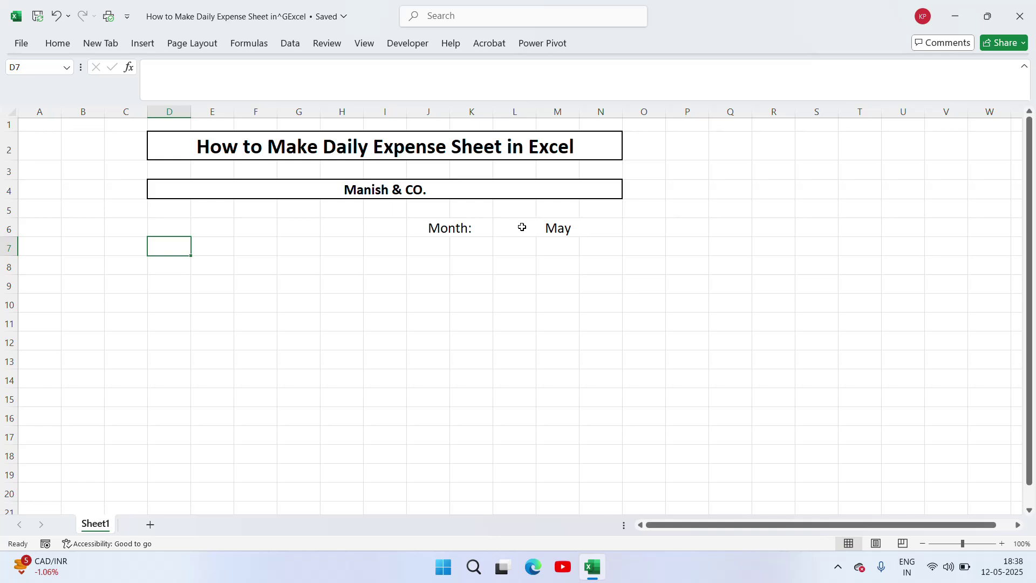
click(205, 265)
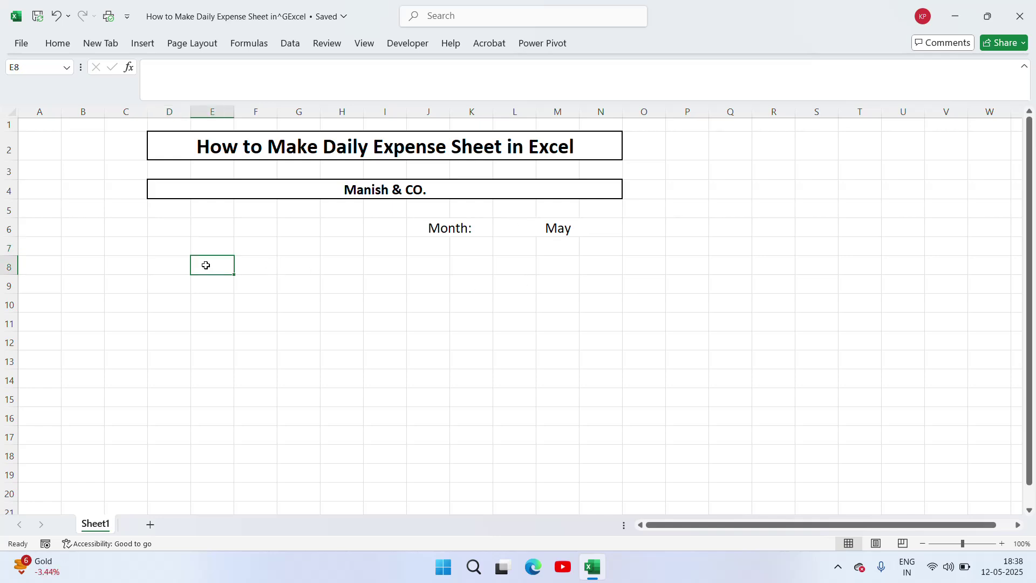
key(Left)
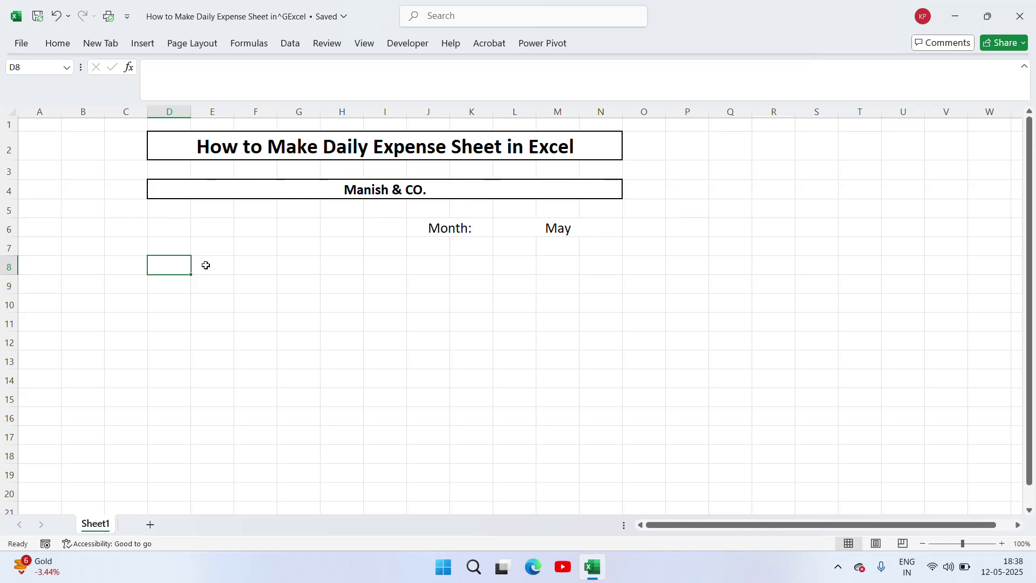
text(S.No.)
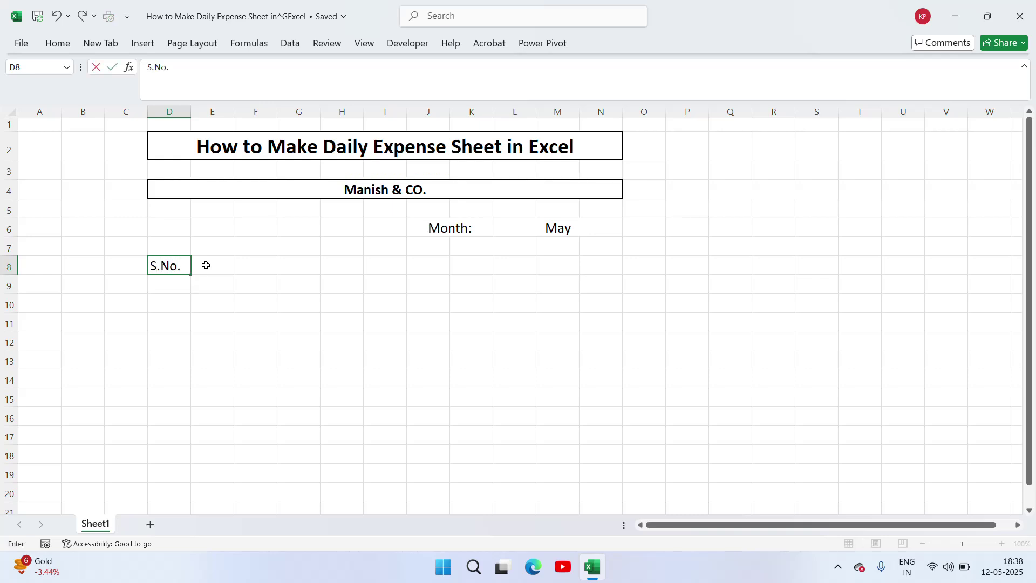
key(Return)
key(Up)
click(206, 265)
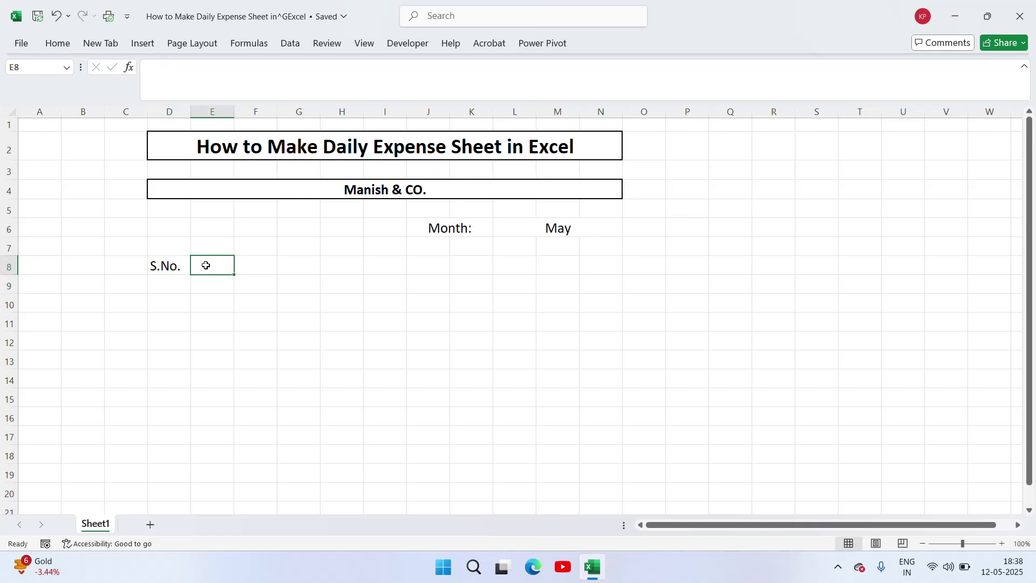
text(Date)
key(Tab)
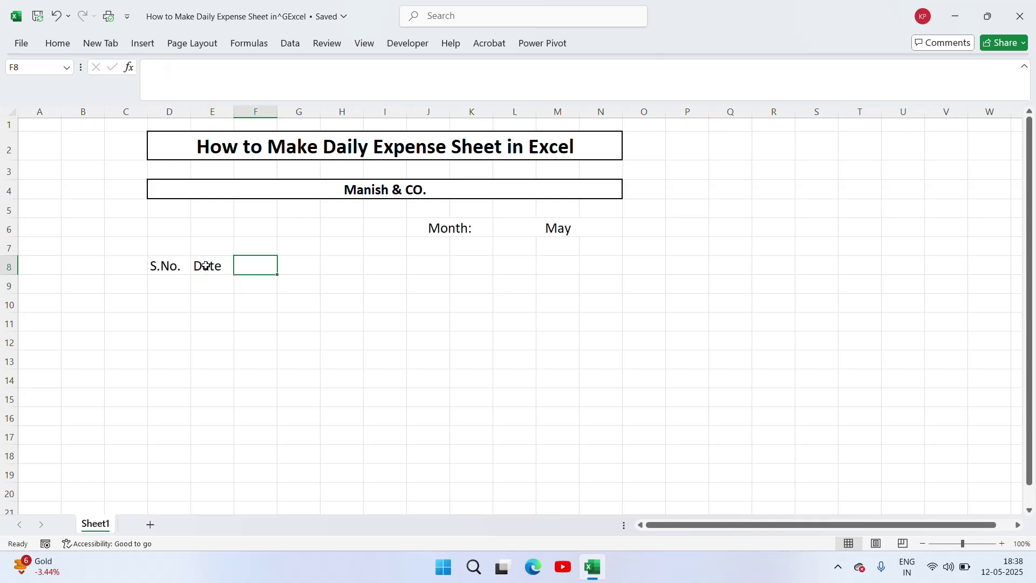
Enter the heading "Particulars" in F8 and widen column F to fit its text
text(Par)
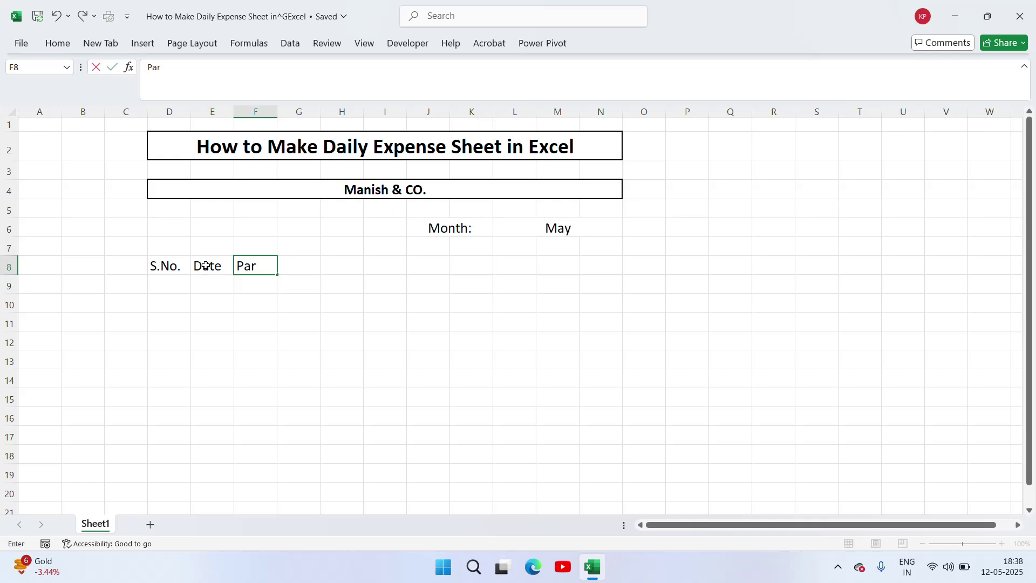
text(ticulars)
key(Return)
key(Up)
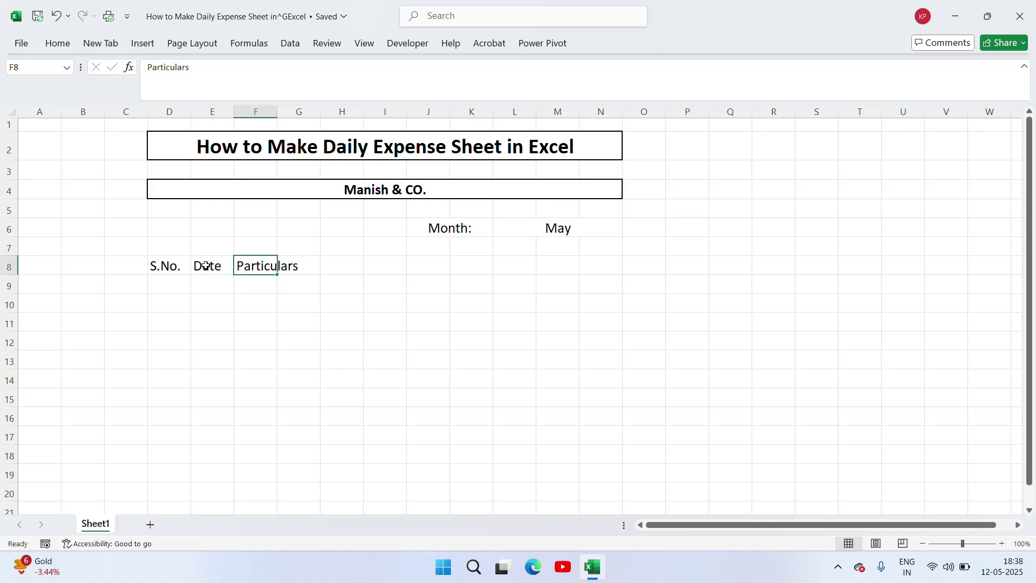
double_click(277, 112)
click(332, 262)
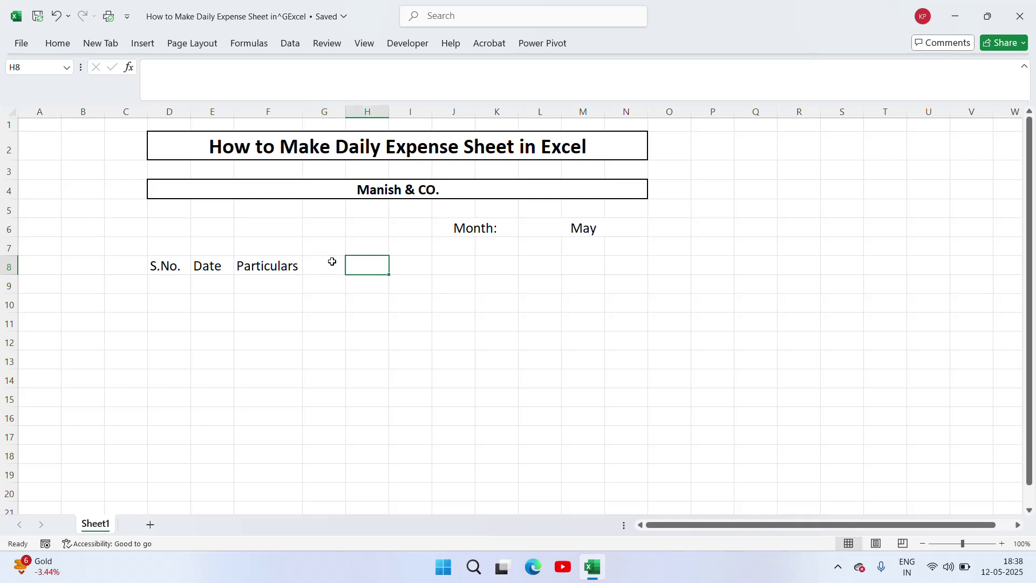
Enter the table headings "In" in G8 and "Out" in H8
text(In)
key(Return)
key(Up)
key(Right)
text(Out)
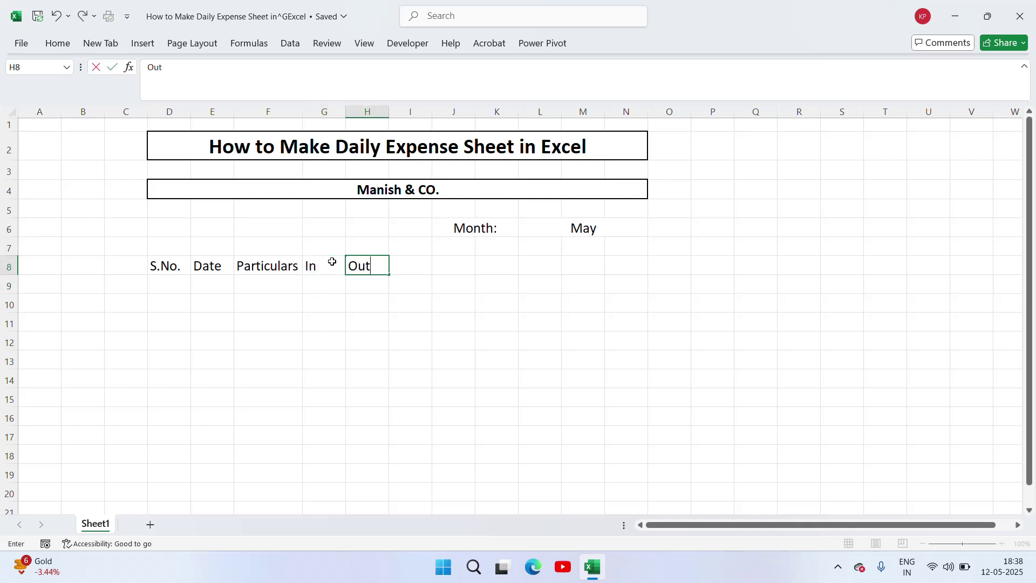
key(Return)
Enter the heading "Balance" in I8 and widen column I to fit its text
key(Up)
key(Up)
key(Right)
key(Down)
text(Ba)
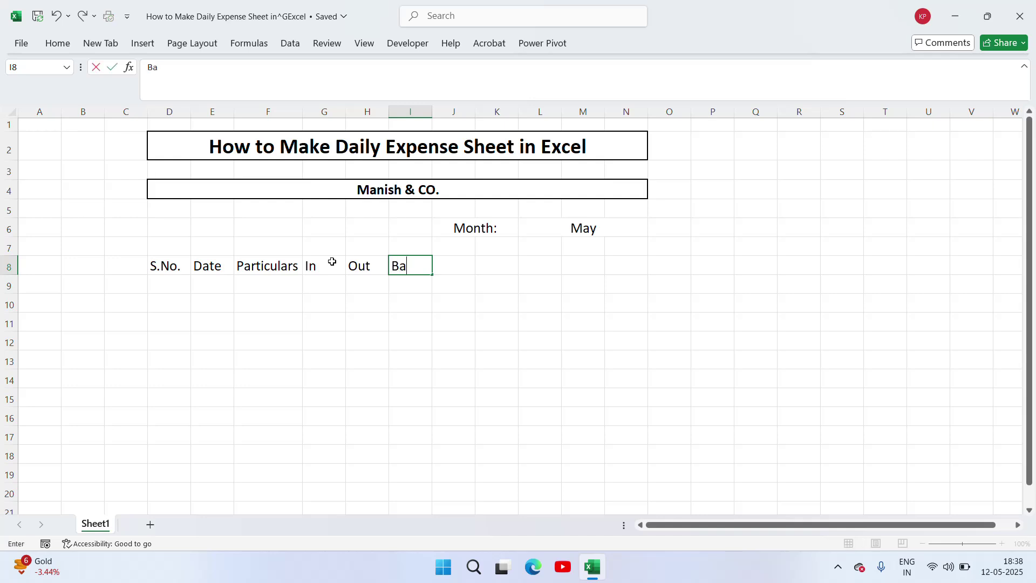
text(lance)
key(Return)
key(Up)
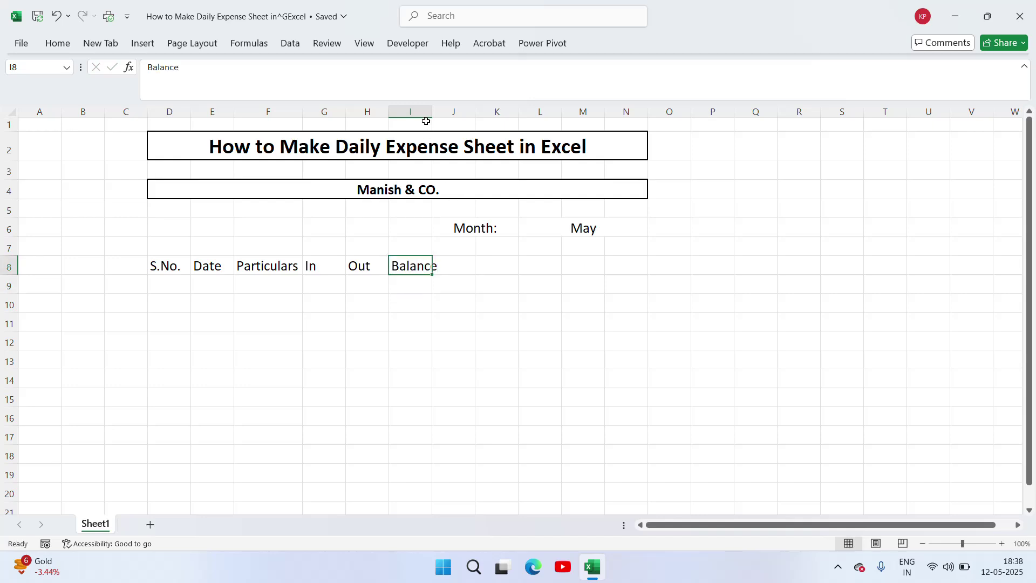
double_click(432, 111)
click(458, 269)
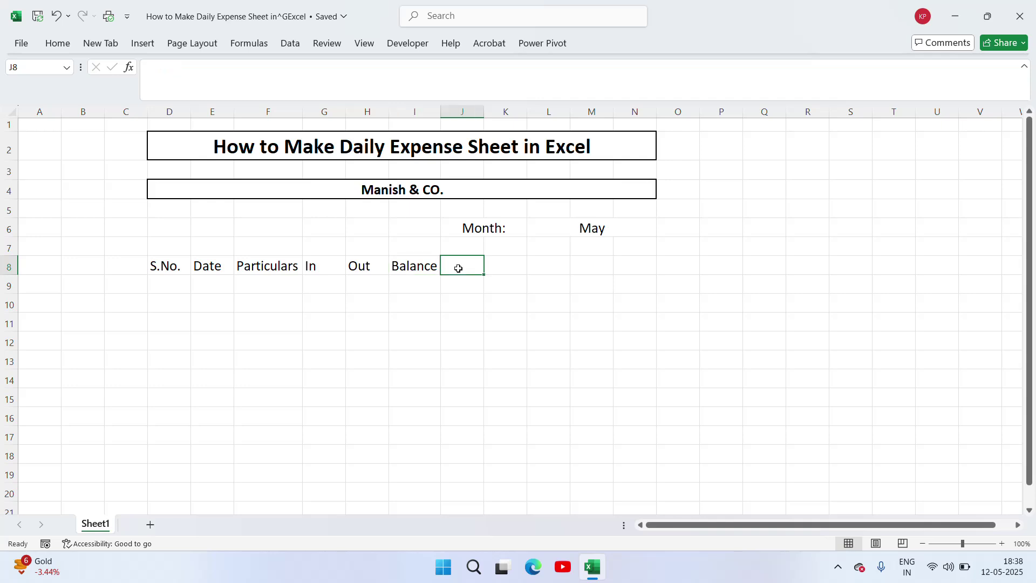
Insert a blank row at row 7, between the month row and the table headings
key(Up)
key(Up)
key(Up)
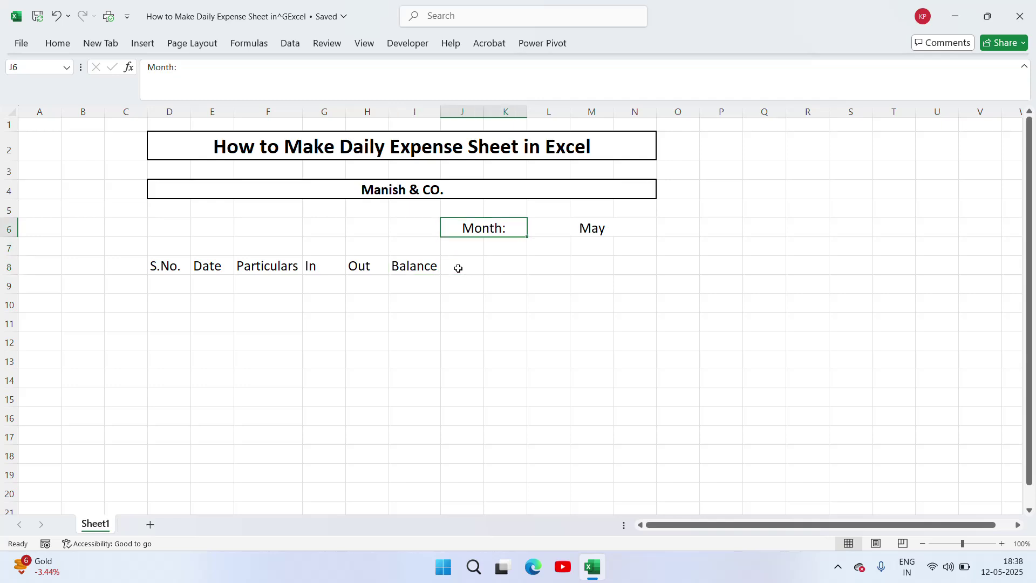
key(Down)
key(Down)
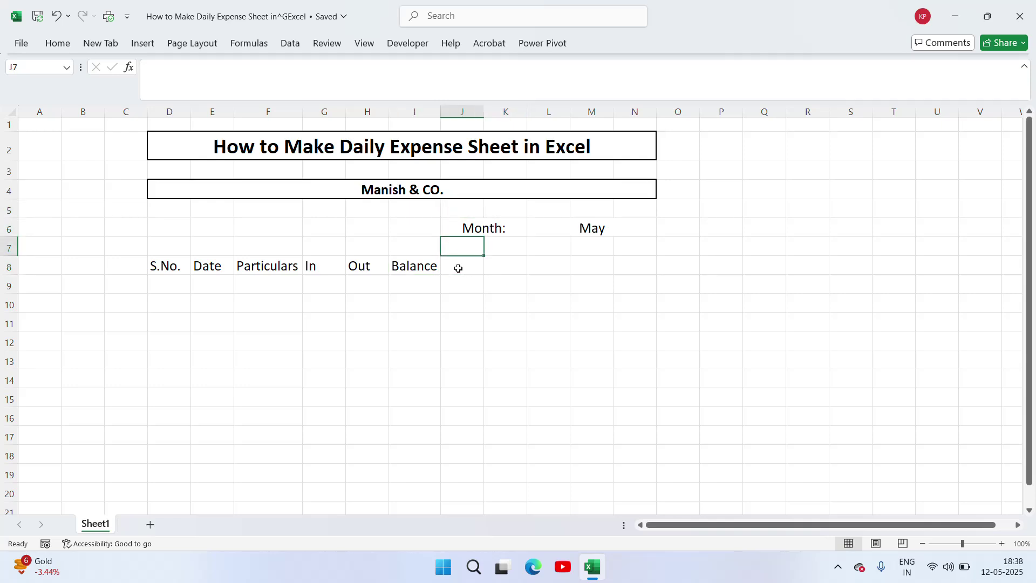
click(6, 247)
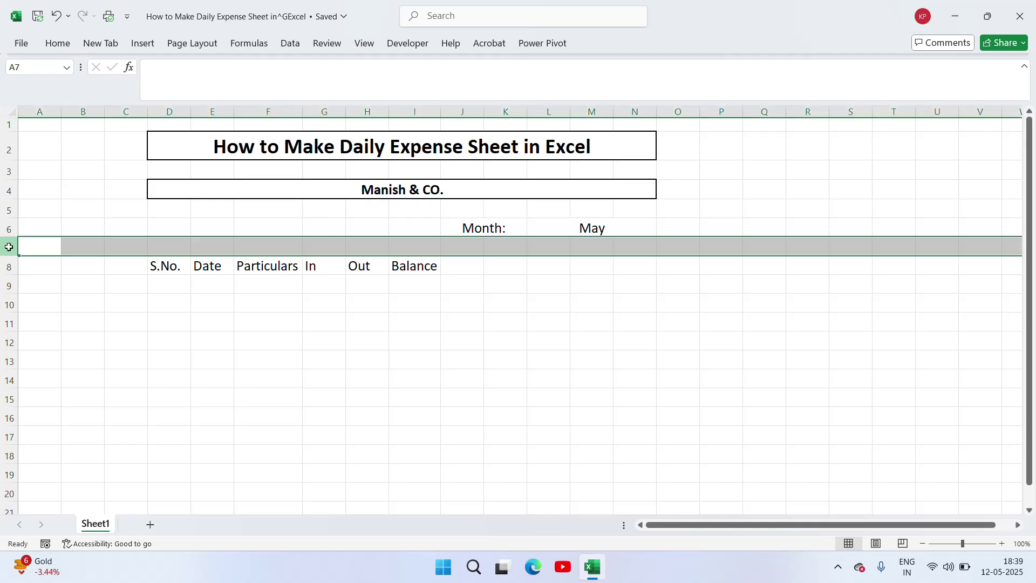
key(ctrl+shift+plus)
Enter the label "Opening Balance" in J7 and widen column J to fit its text
key(Right)
key(Right)
key(Right)
key(Right)
key(Right)
key(Right)
key(Right)
key(Right)
key(Right)
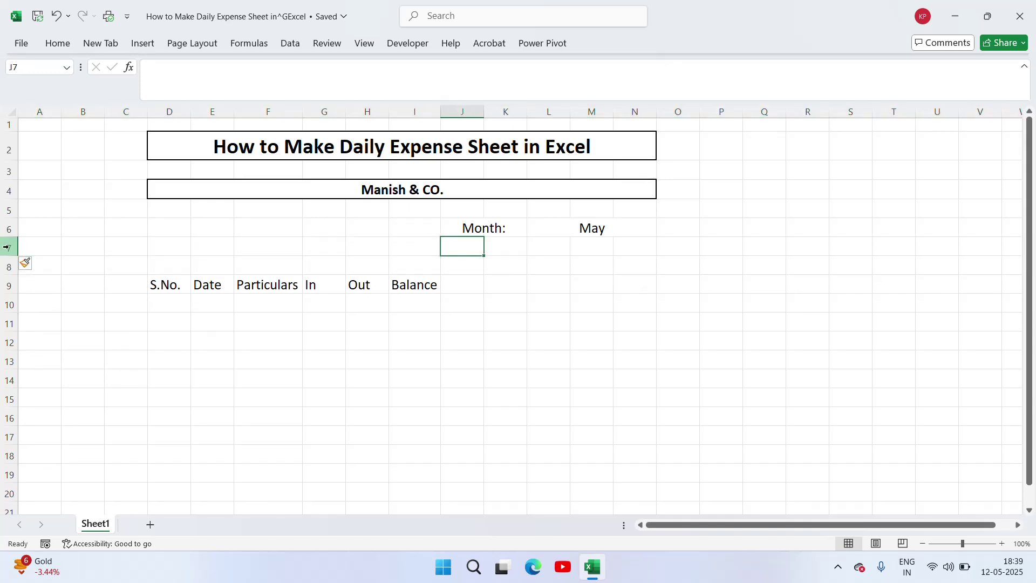
text(Openin)
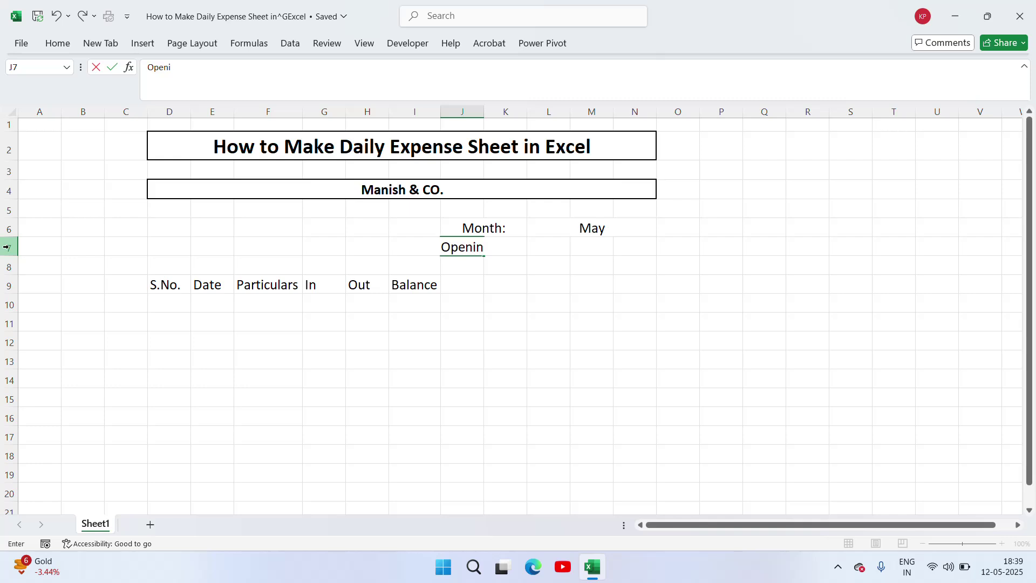
text(g Balance)
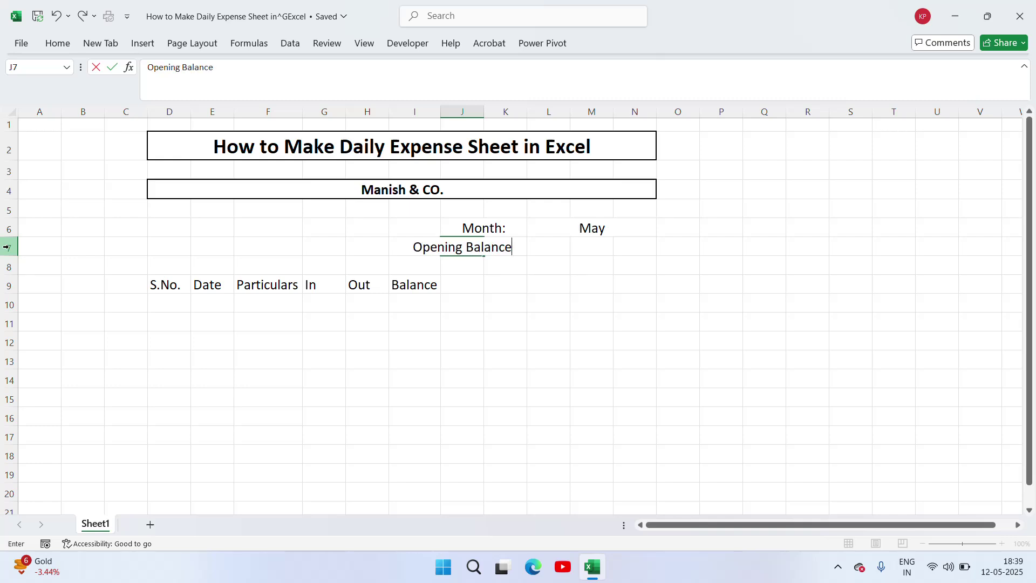
key(ctrl+Return)
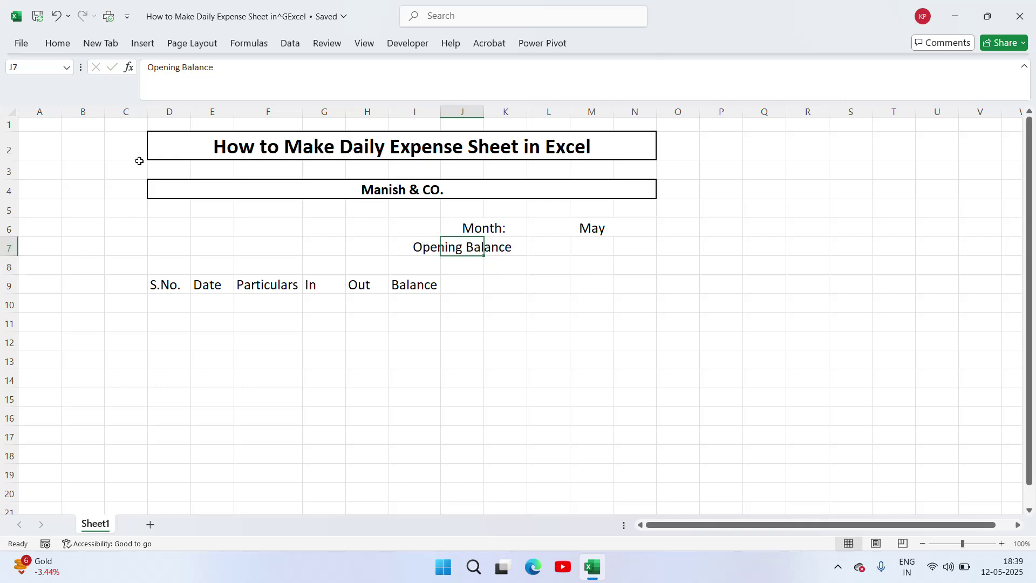
double_click(485, 110)
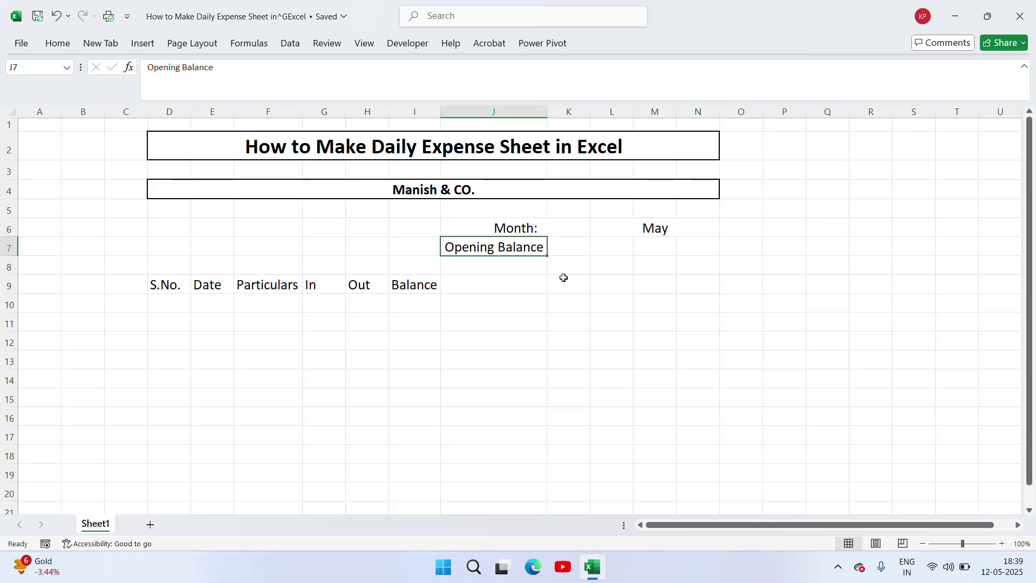
Copy the "Opening Balance" label to J8 and change the copy to "Closing Balance"
key(ctrl+c)
key(Down)
key(ctrl+v)
key(Escape)
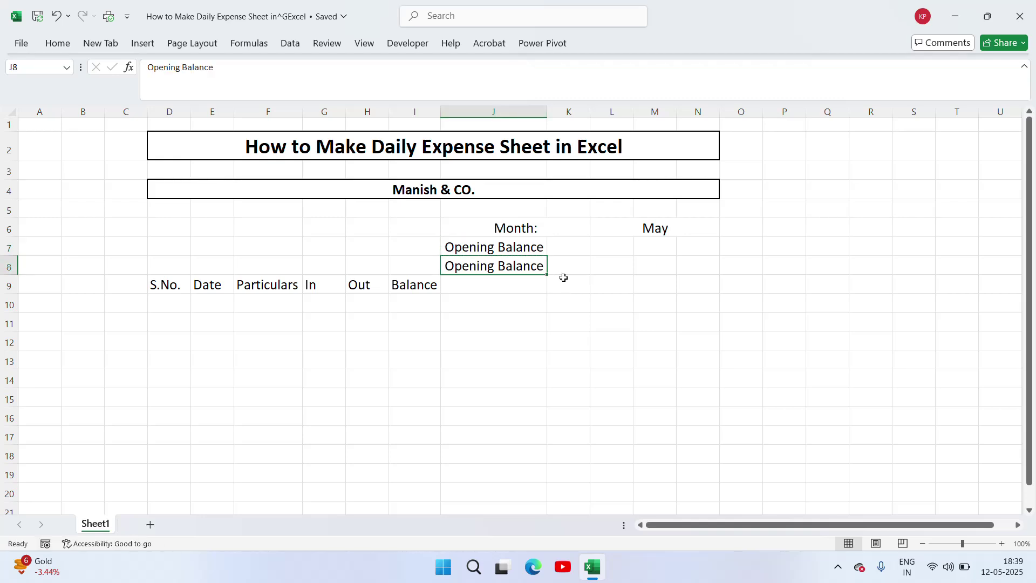
key(F2)
key(Home)
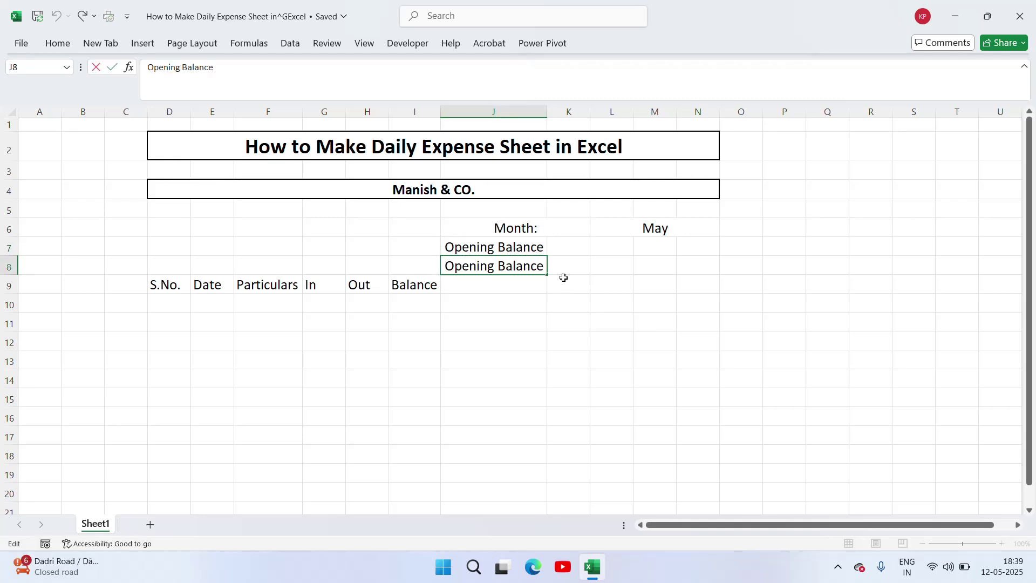
key(ctrl+shift+Right)
text(Closing)
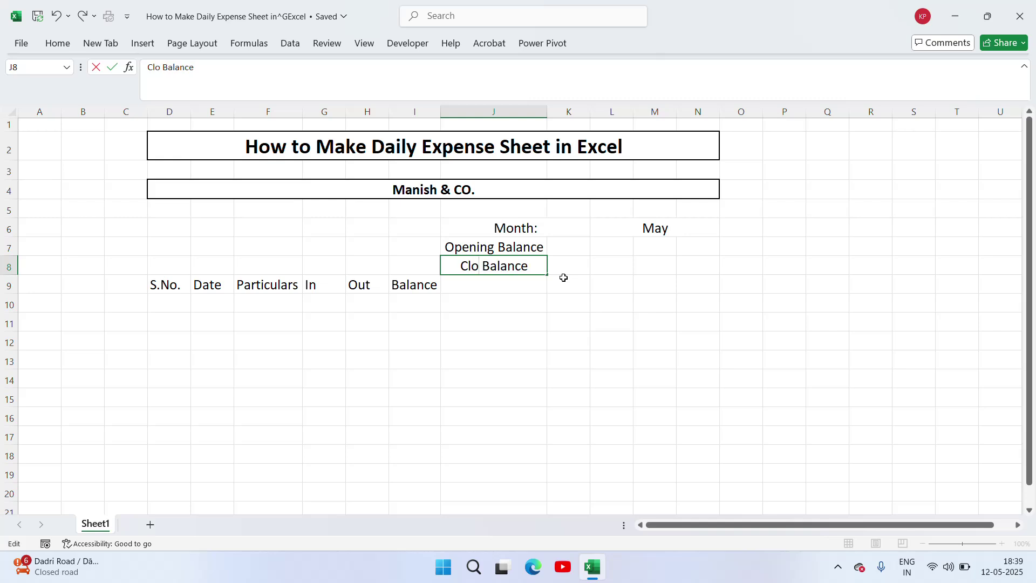
key(ctrl+Return)
Merge and center the "Opening Balance" label across J7:K7
key(Up)
key(Up)
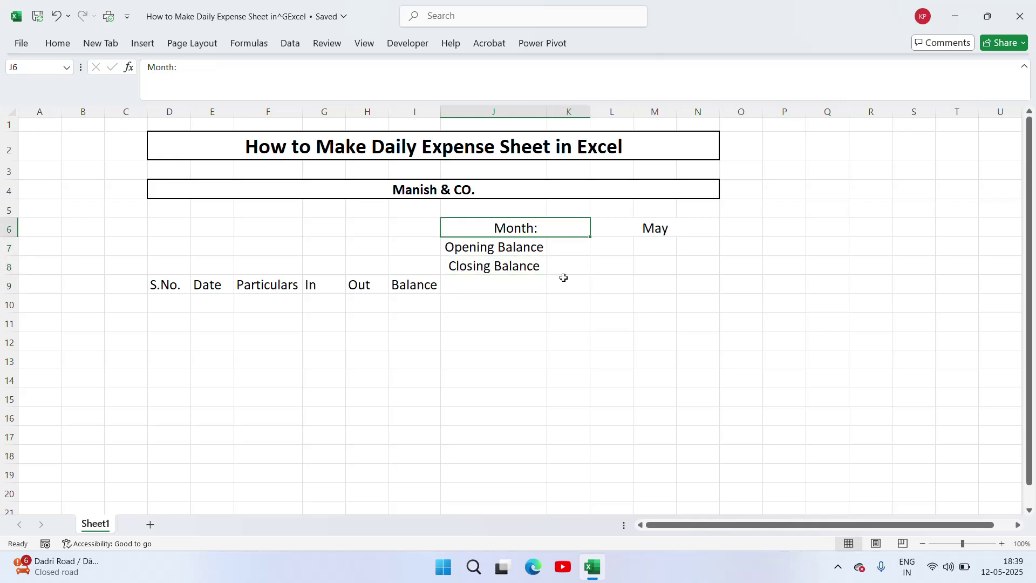
key(shift+Down)
key(shift+Down)
key(Return)
key(shift+Right)
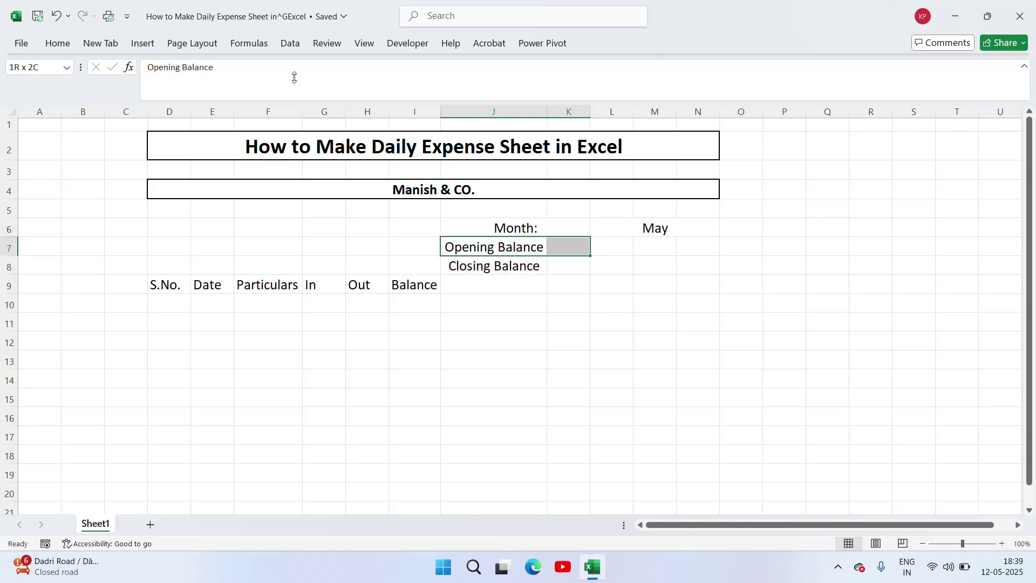
click(58, 43)
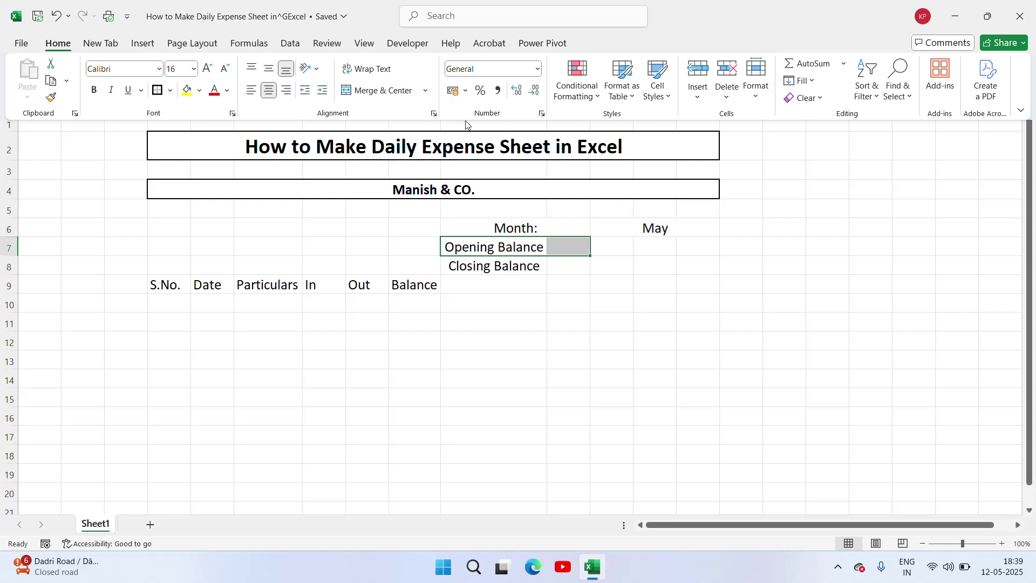
click(372, 91)
Merge and center the "Closing Balance" label across J8:K8
click(477, 265)
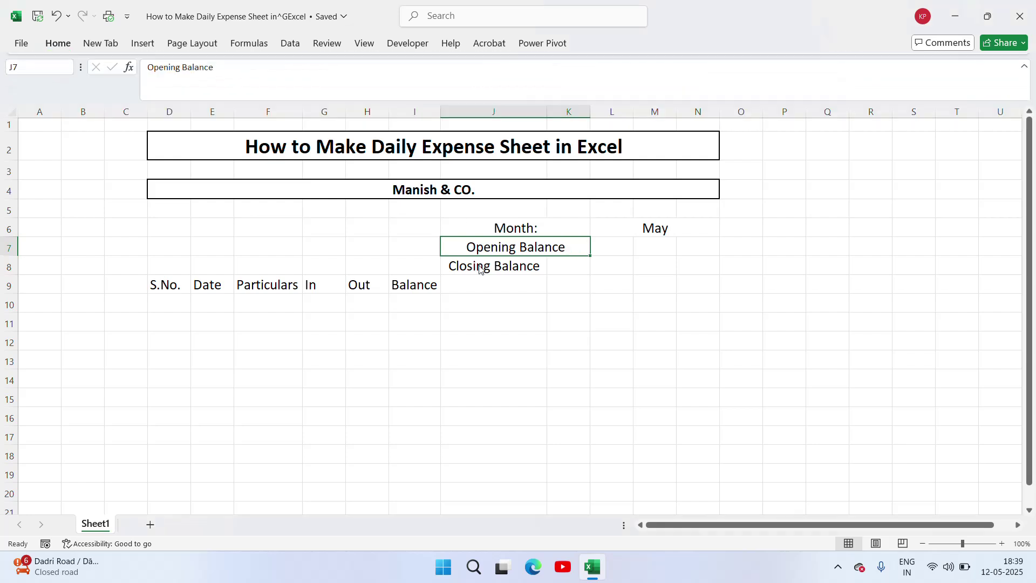
click(477, 266)
key(shift+Right)
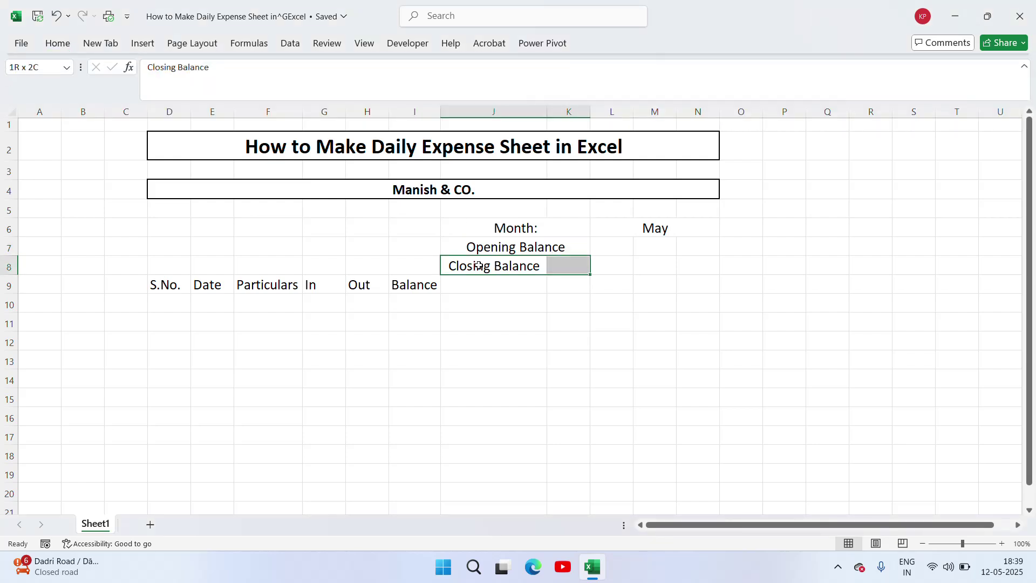
click(56, 43)
click(378, 90)
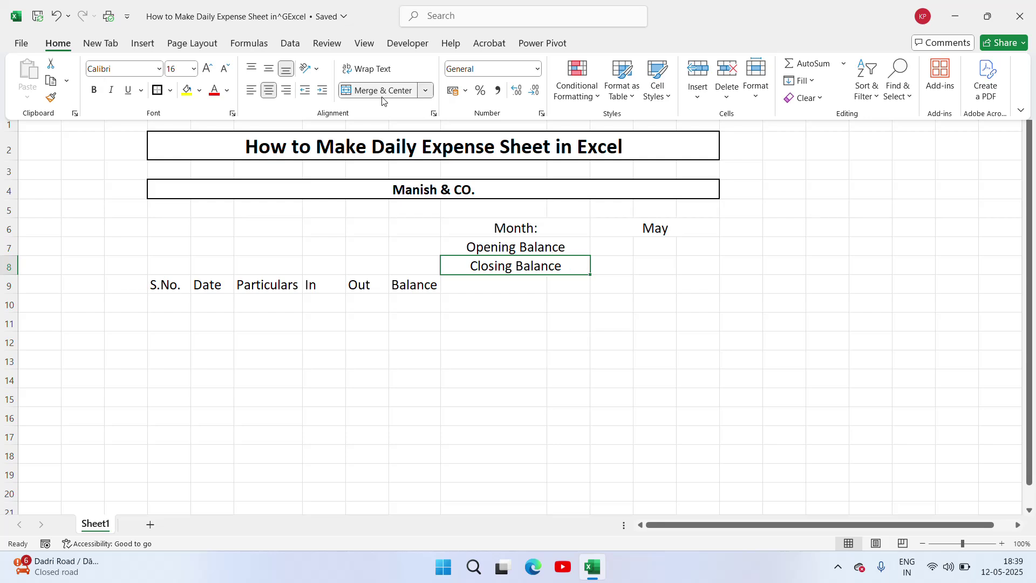
Copy the merged "May" cell into L7 and L8 beside the opening and closing balance labels
click(642, 234)
key(ctrl+c)
key(Down)
key(ctrl+v)
key(Down)
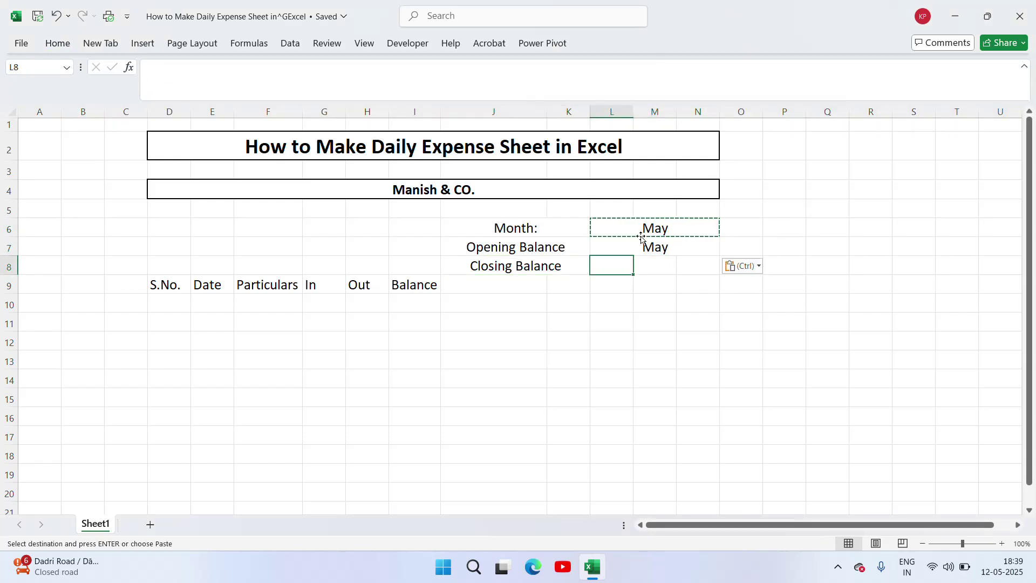
key(ctrl+v)
key(Escape)
key(Up)
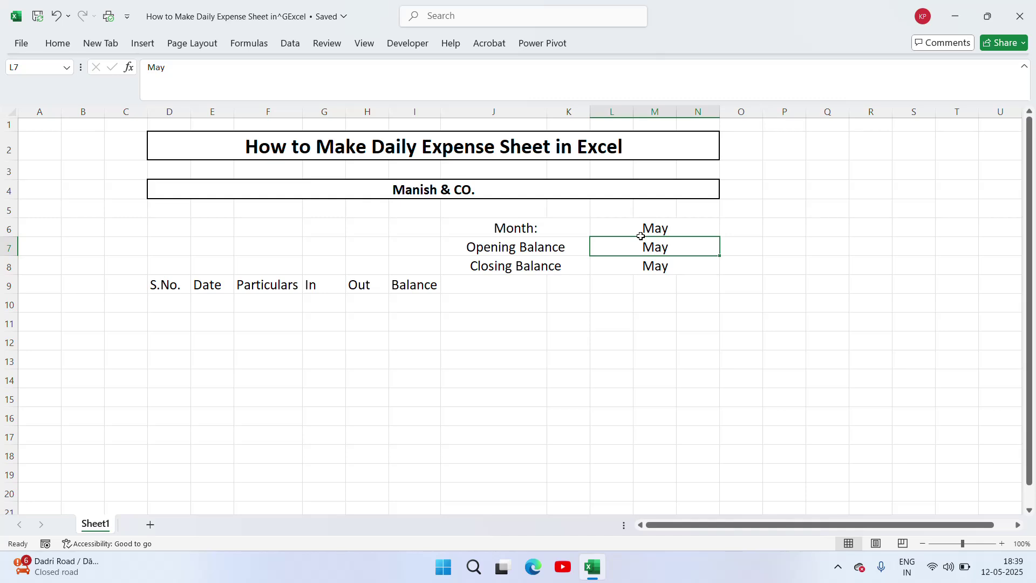
Set the opening balance in L7 to 15000 and clear the closing balance cell L8
text(15000)
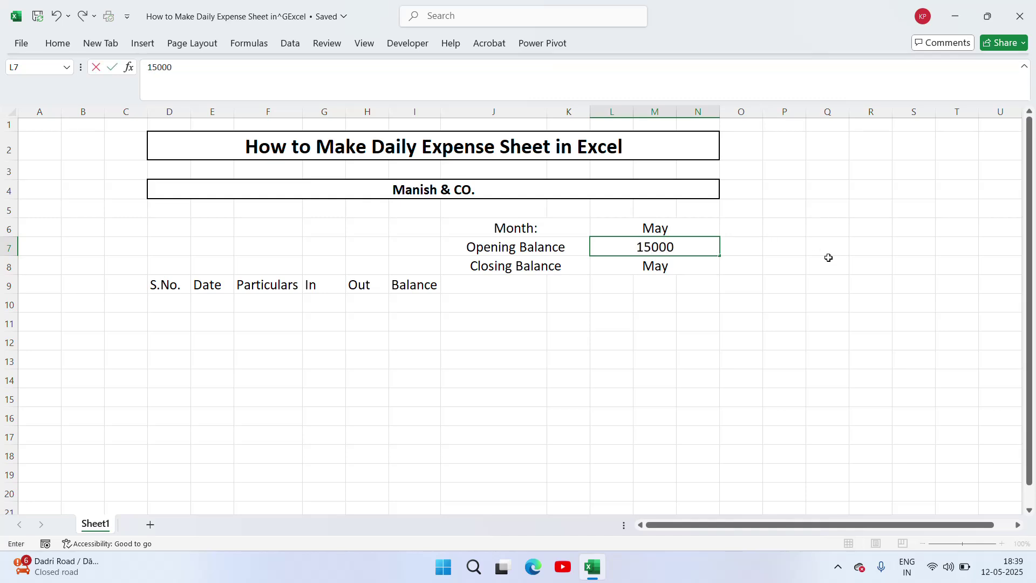
key(Return)
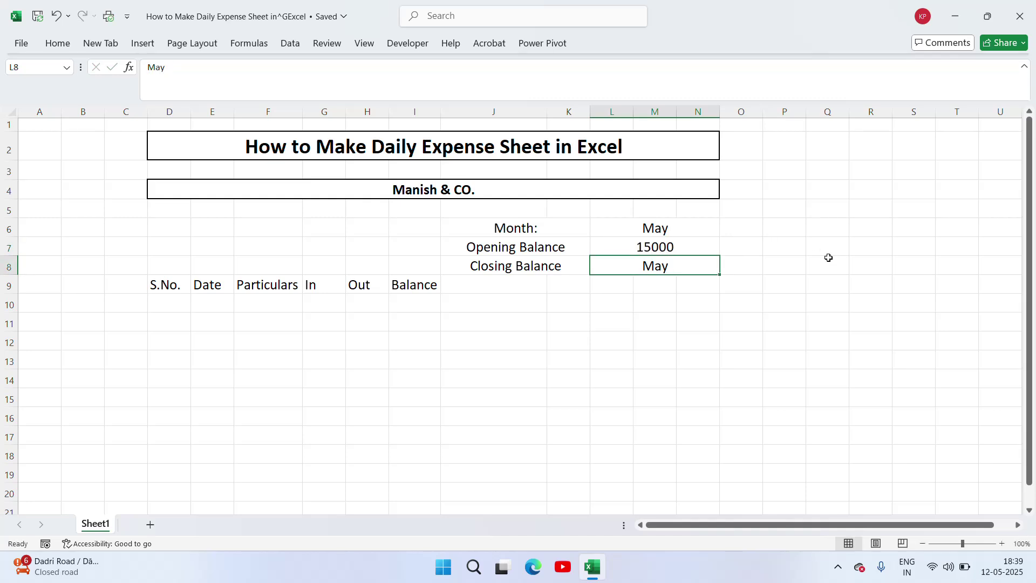
key(Delete)
Review the month and balance labels and the table headings in row 9
click(533, 228)
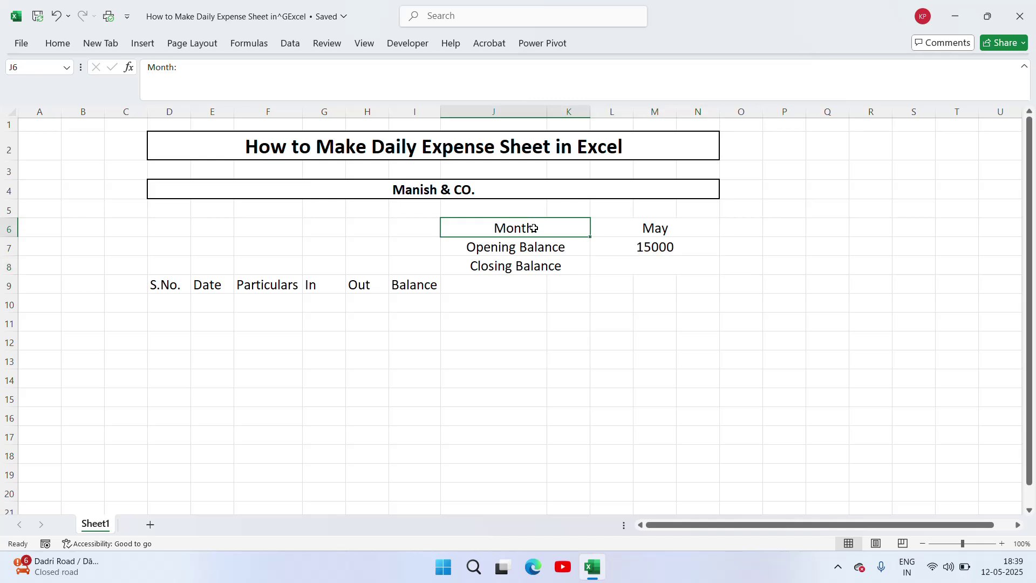
key(Up)
key(Up)
key(Down)
key(Down)
key(Down)
key(Down)
key(Down)
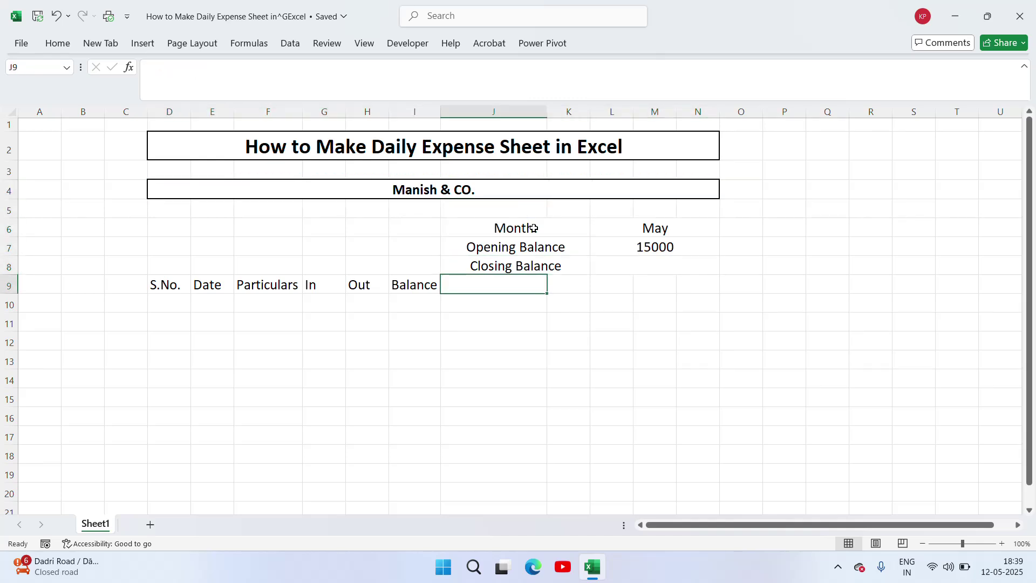
key(Left)
key(Left)
key(Left)
key(Left)
key(Left)
key(Left)
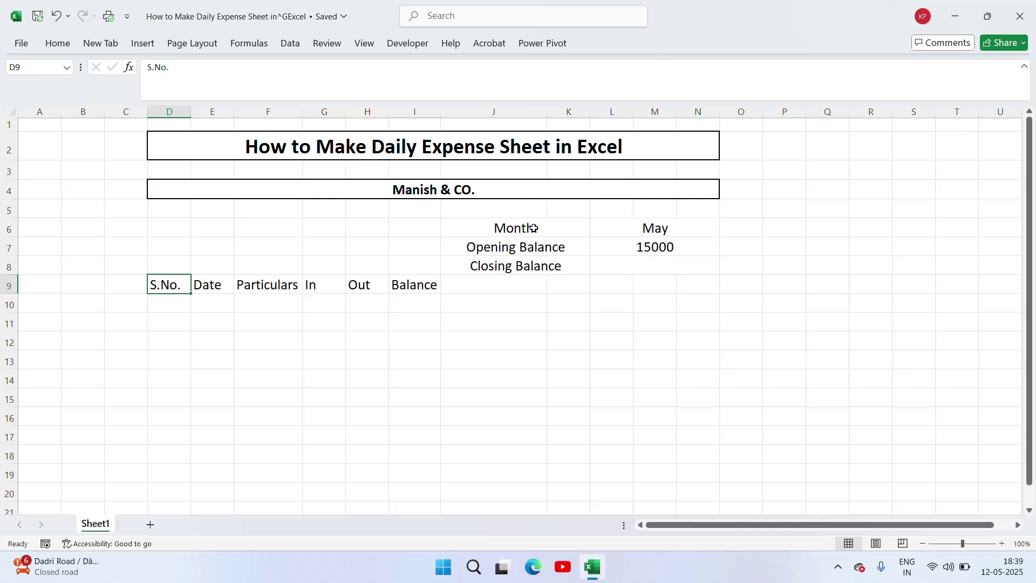
key(Right)
key(Right)
key(Right)
key(Right)
key(Left)
key(Left)
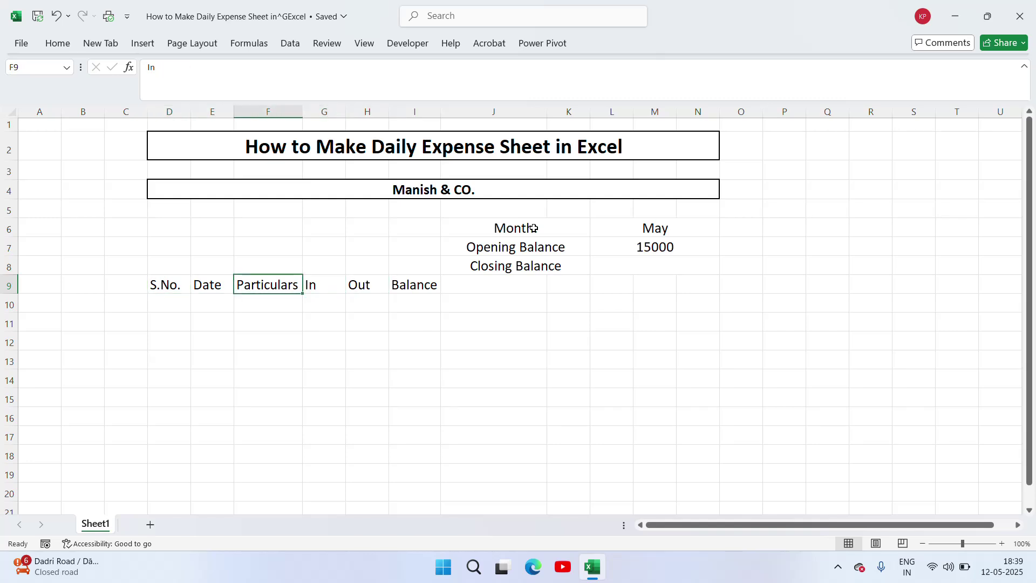
key(Left)
key(Left)
Enter serial numbers 1 and 2 in D10:D11 and fill the series down to D17
key(Down)
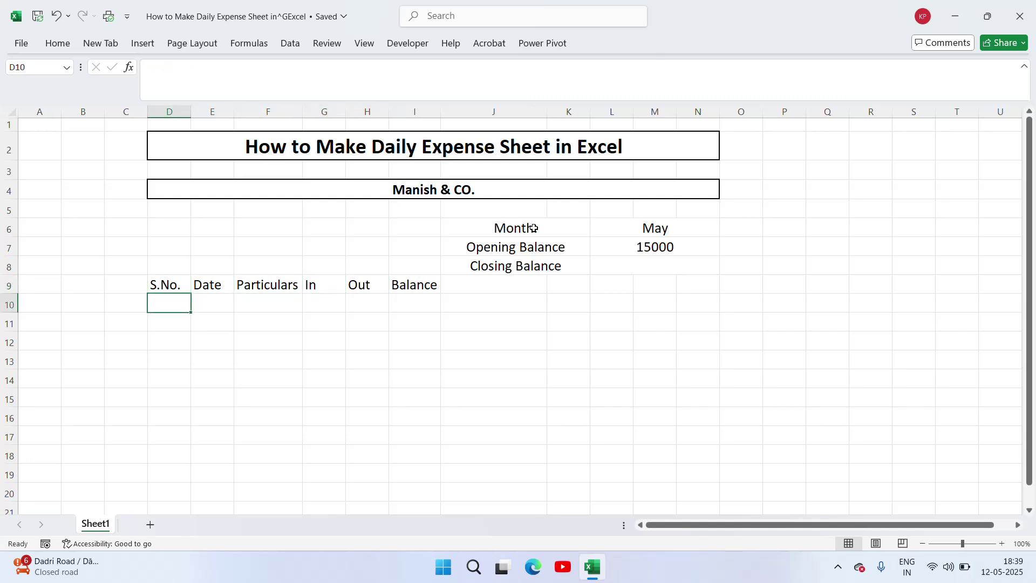
text(1)
key(Return)
text(2)
key(ctrl+Return)
key(Up)
key(shift+Down)
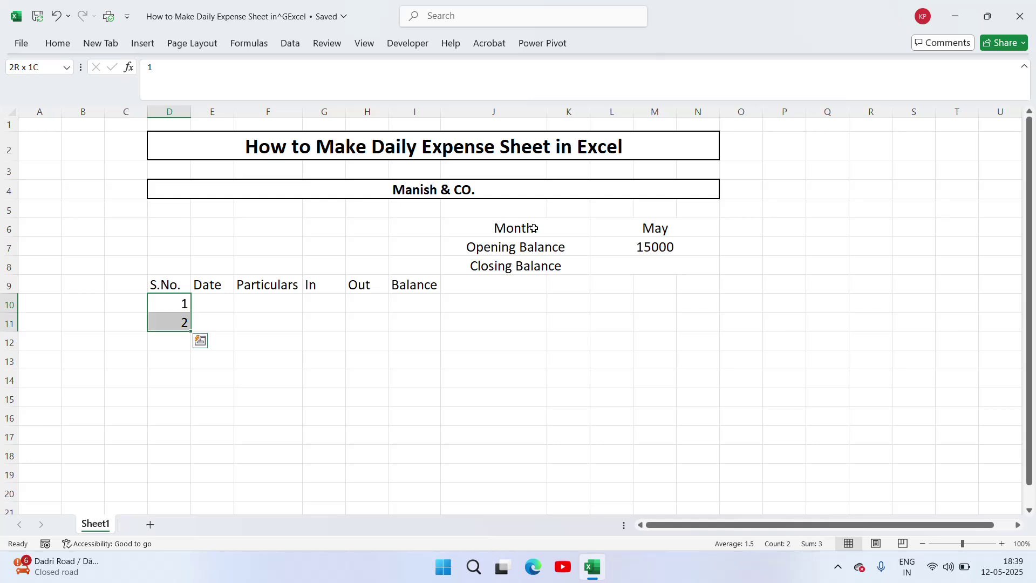
drag(191, 331, 188, 438)
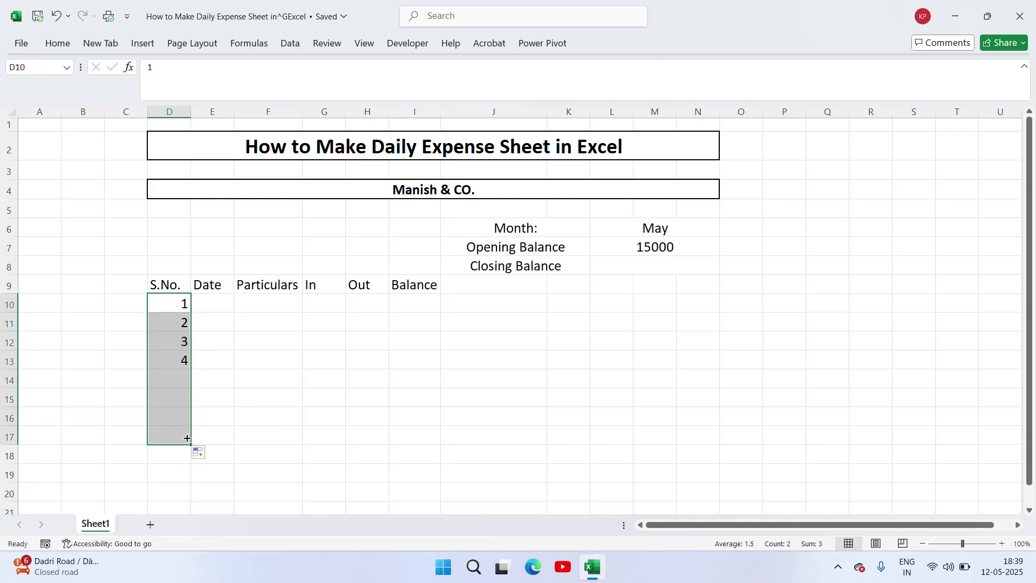
Enter the date "1May" in E10 as the first entry under "Date"
click(217, 304)
text(1May)
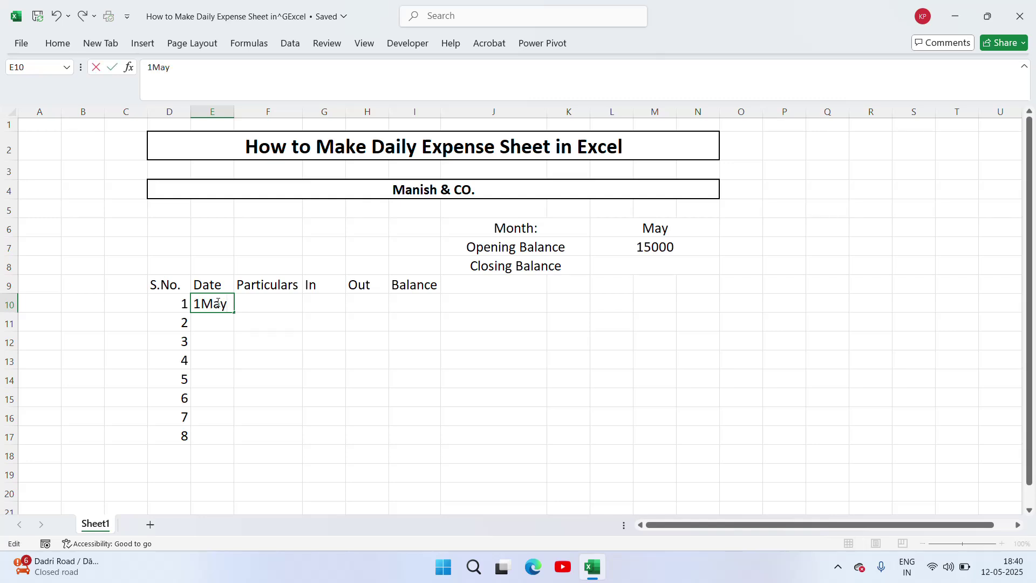
key(Return)
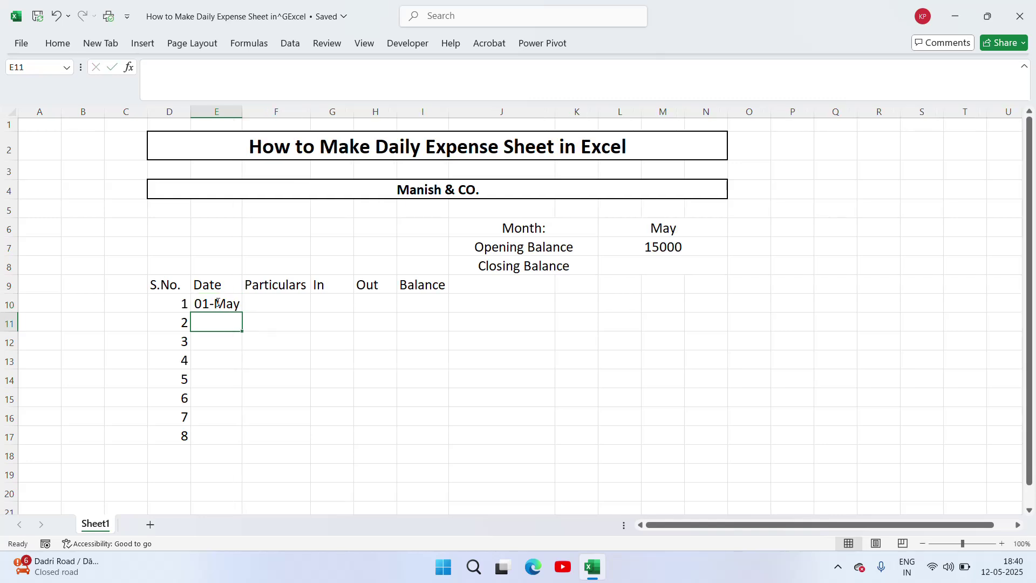
Copy the 1 May date from E10 into E11
click(217, 303)
key(ctrl+c)
key(Down)
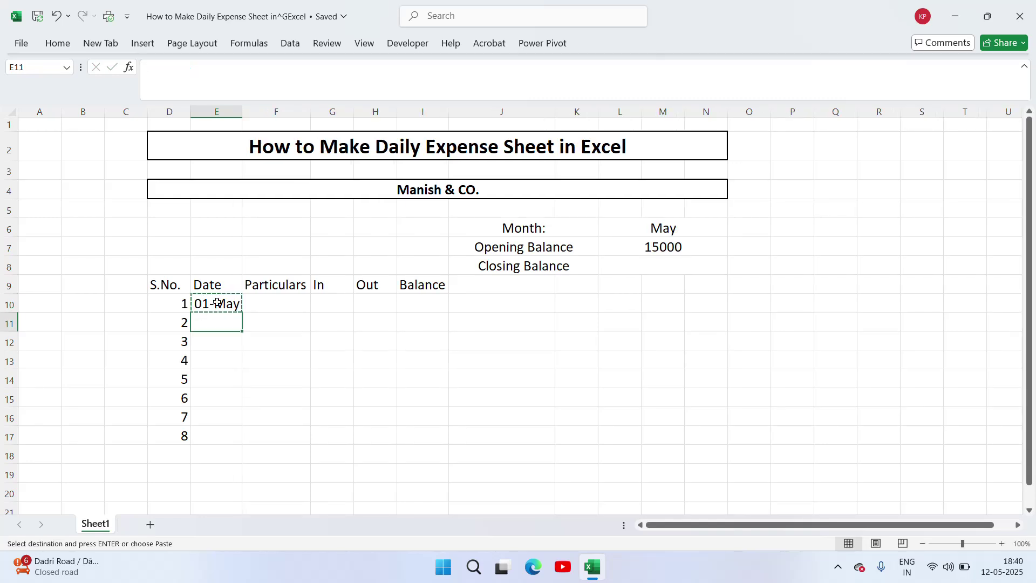
key(ctrl+v)
key(Down)
key(Escape)
Enter the date "2-May" in E12 and copy it into E13
text(2-May)
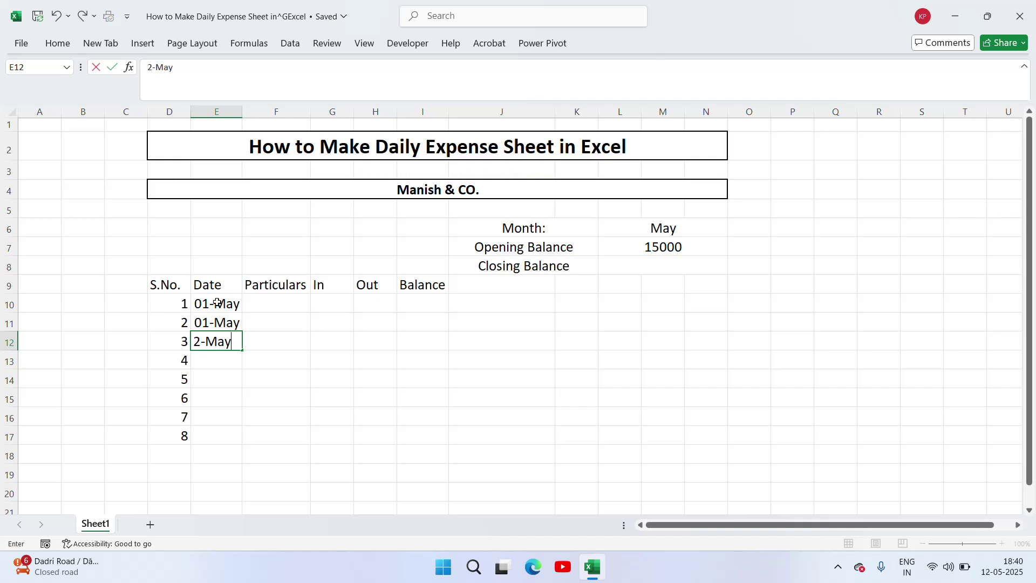
key(ctrl+Return)
key(ctrl+c)
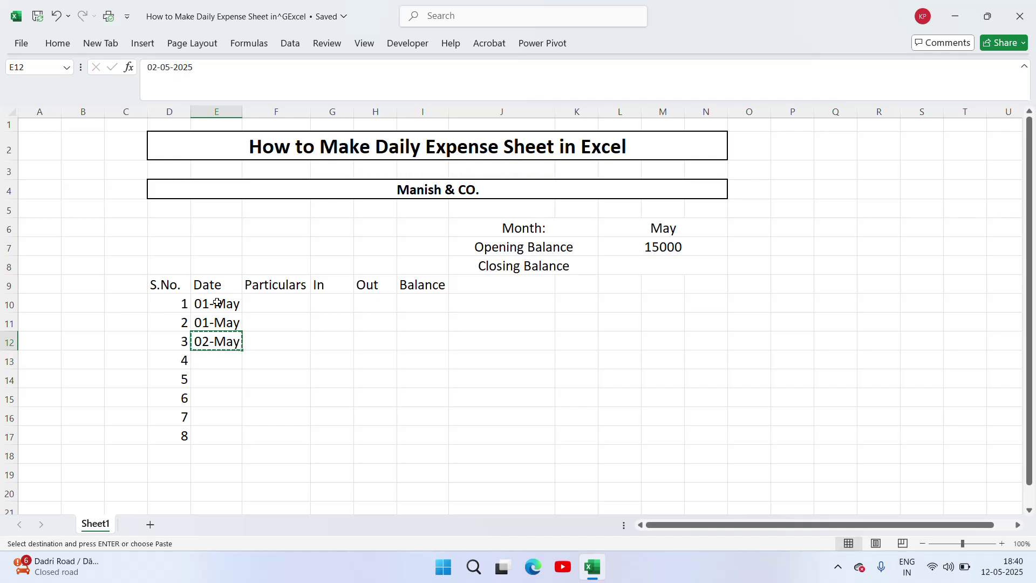
key(shift+Down)
key(ctrl+v)
key(Escape)
Enter the date "3-May" in E14 and copy it into E15
key(Down)
key(Down)
text(3-May)
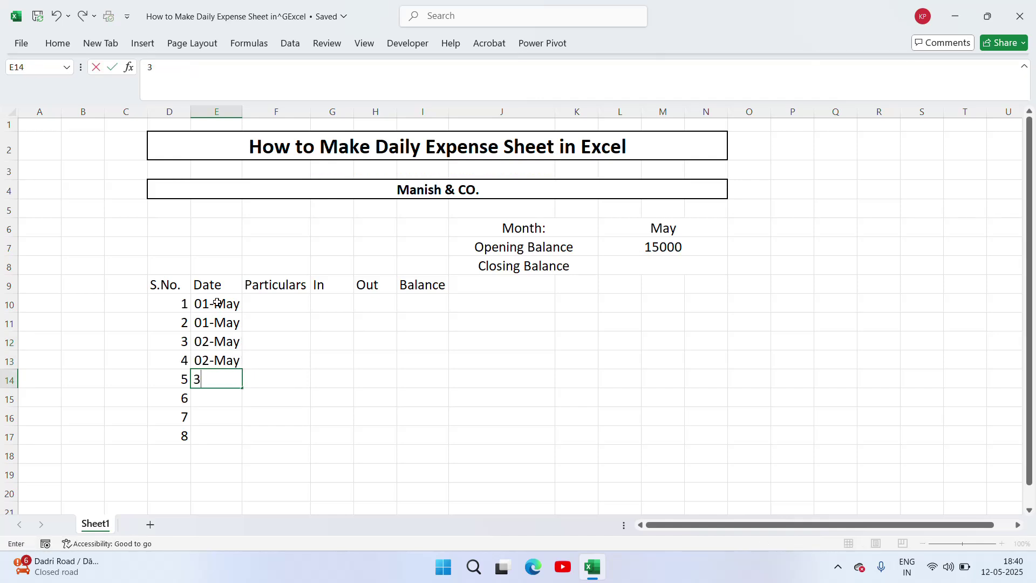
key(Return)
key(Up)
key(ctrl+c)
key(shift+Down)
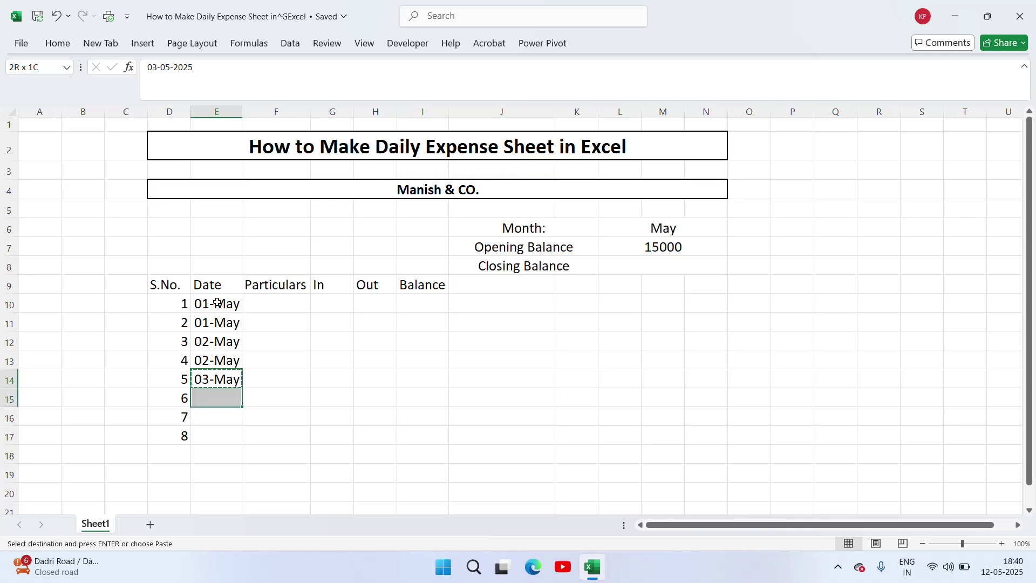
key(ctrl+v)
key(Escape)
Enter the dates "4-May" in E16 and "5-May" in E17 to complete the date column
key(Down)
key(Down)
key(Down)
key(Up)
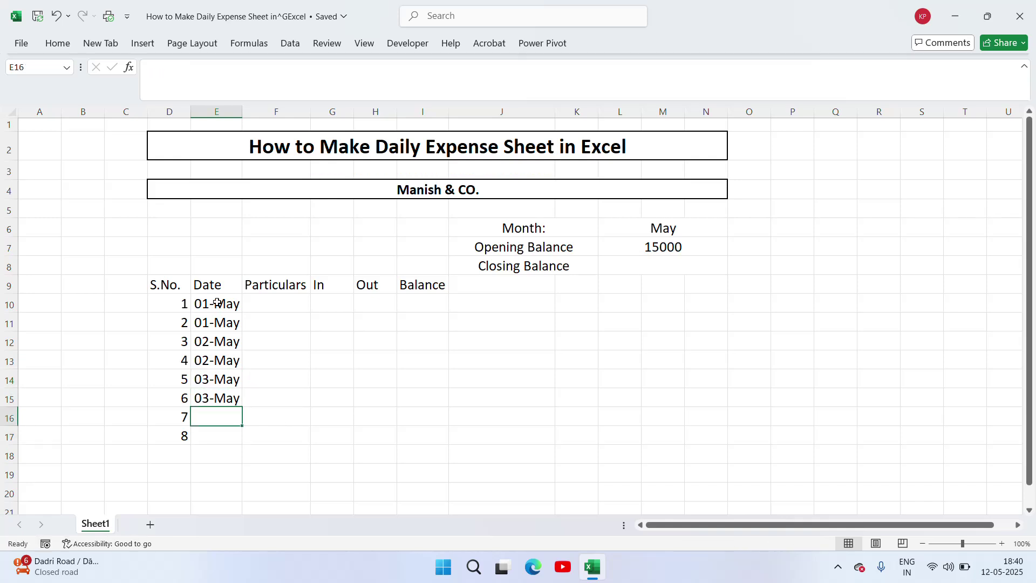
text(4-May)
key(Return)
text(5)
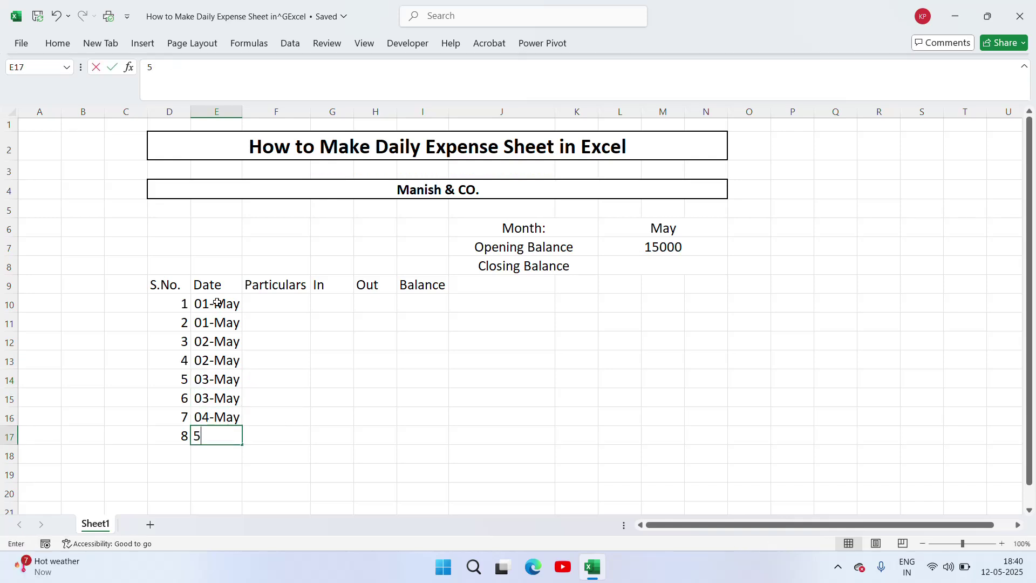
text(-<ay)
key(BackSpace)
key(BackSpace)
key(BackSpace)
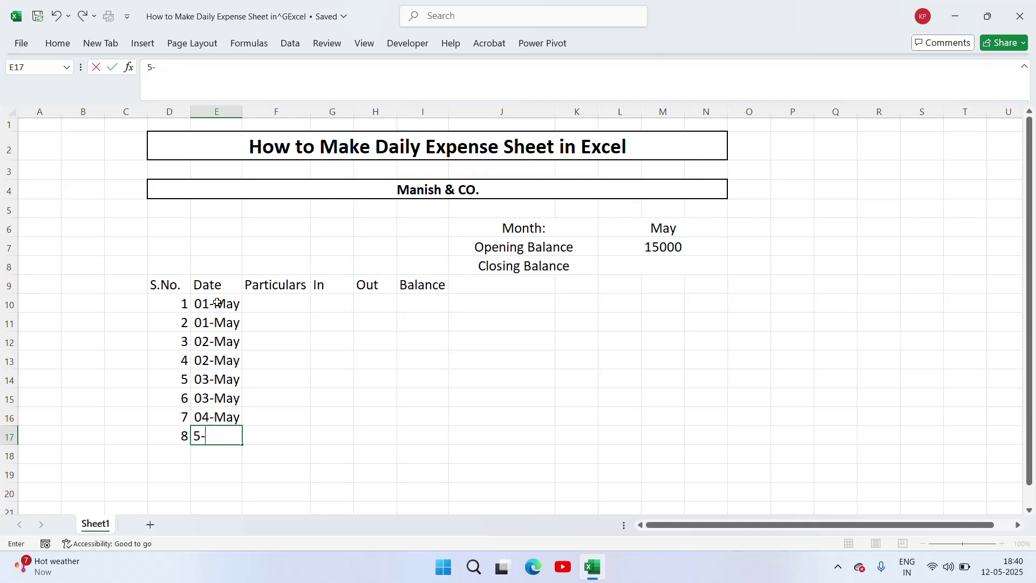
text(May)
key(Return)
Widen the "Particulars" column F
key(Up)
key(Up)
key(Up)
key(Up)
key(Up)
key(Up)
key(Up)
key(Up)
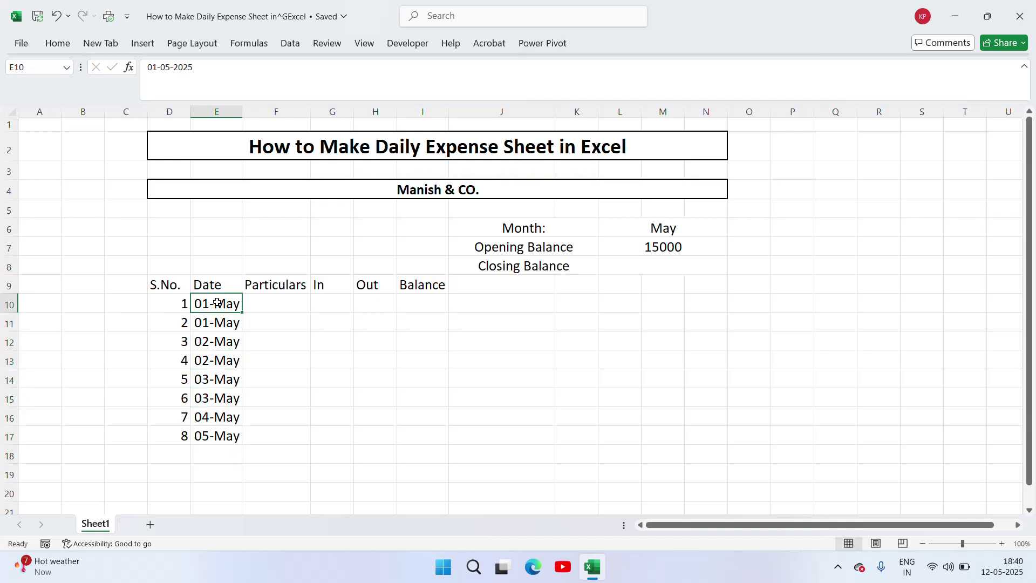
key(Right)
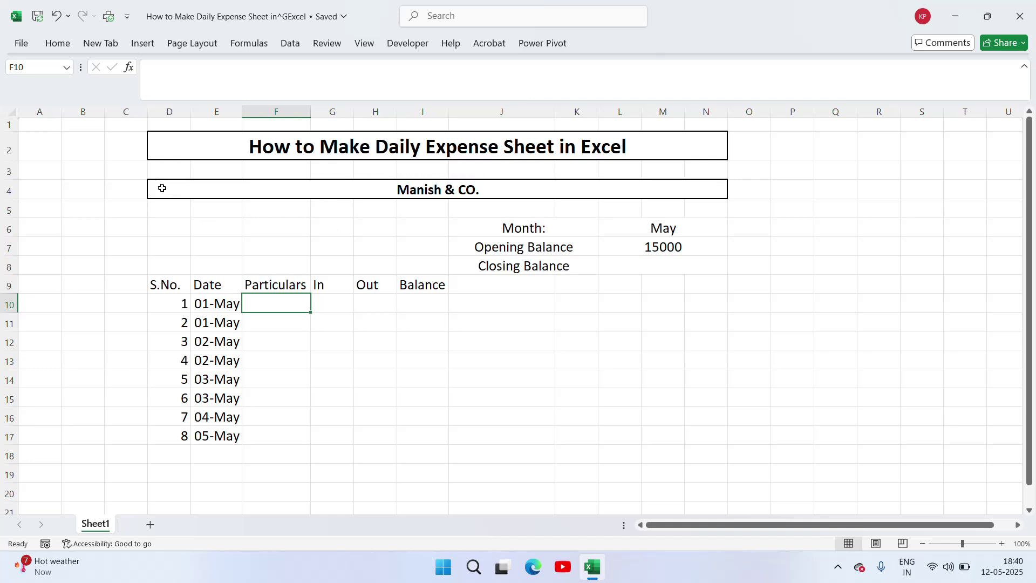
drag(311, 111, 338, 111)
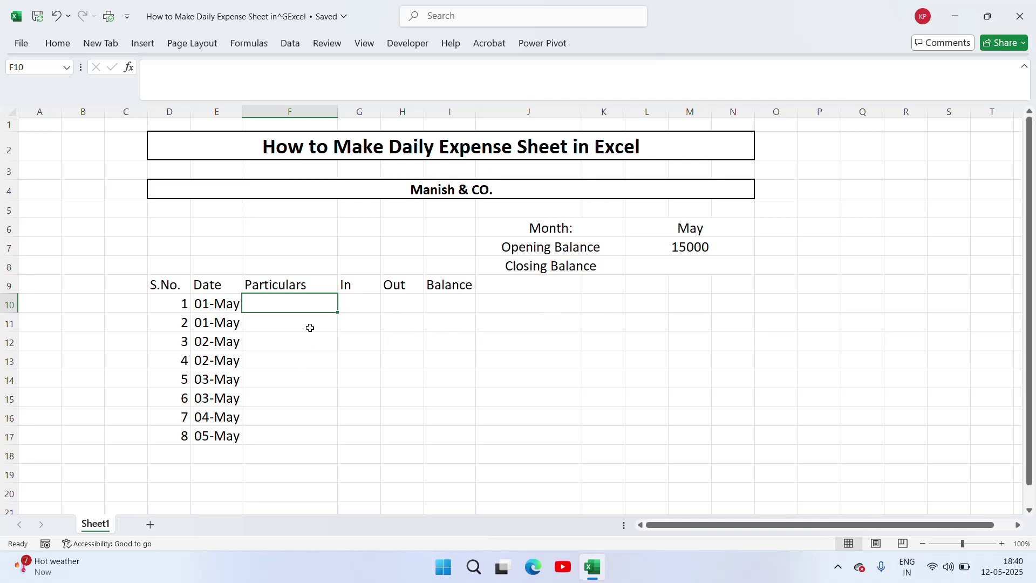
Enter "Opening Balance" in F10 under "Particulars" and autofit column F to the text
key(Right)
key(Right)
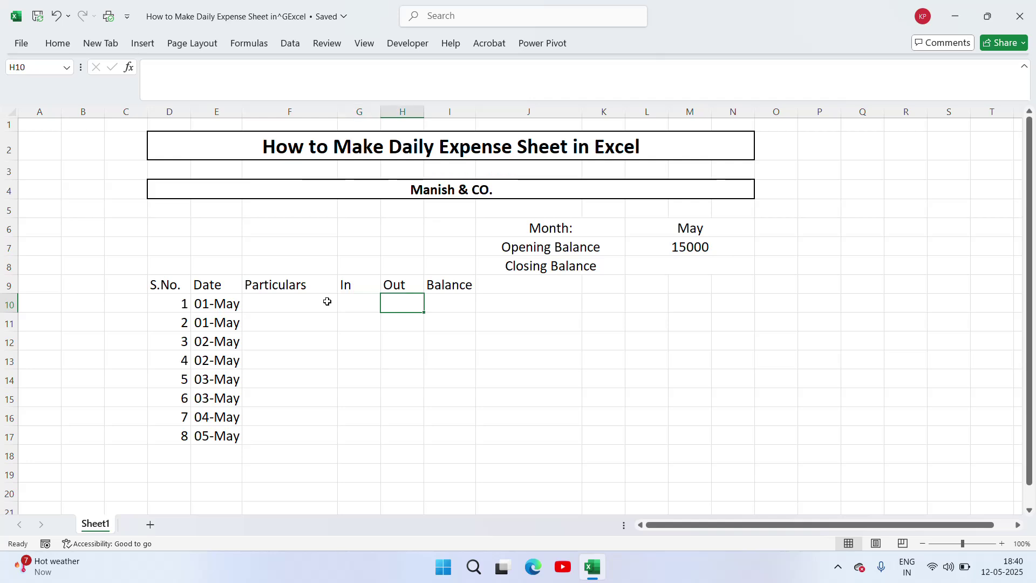
key(Left)
key(Left)
key(Left)
click(327, 302)
text(Openi)
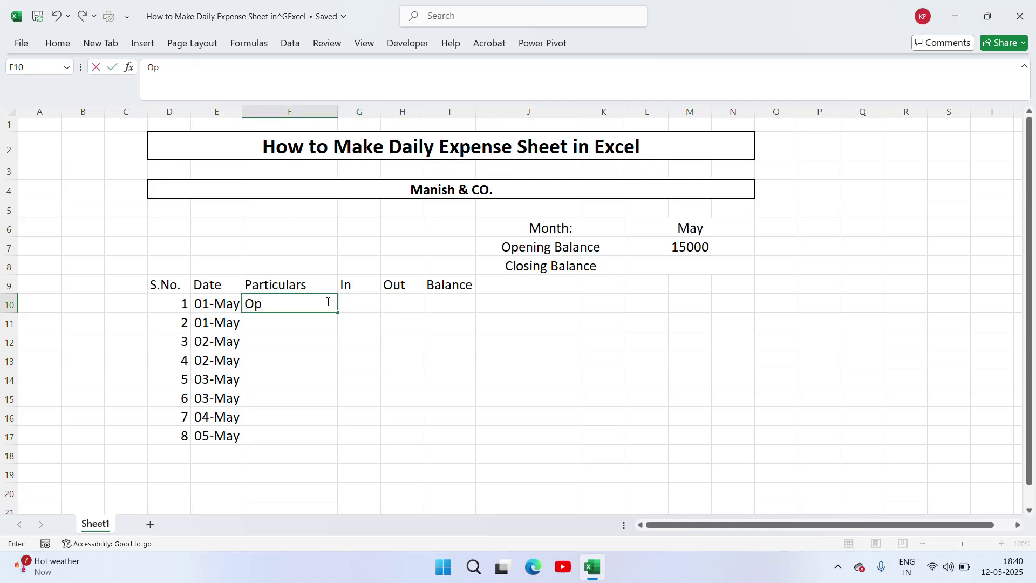
key(BackSpace)
key(BackSpace)
text(r)
key(BackSpace)
key(BackSpace)
text(ening balan)
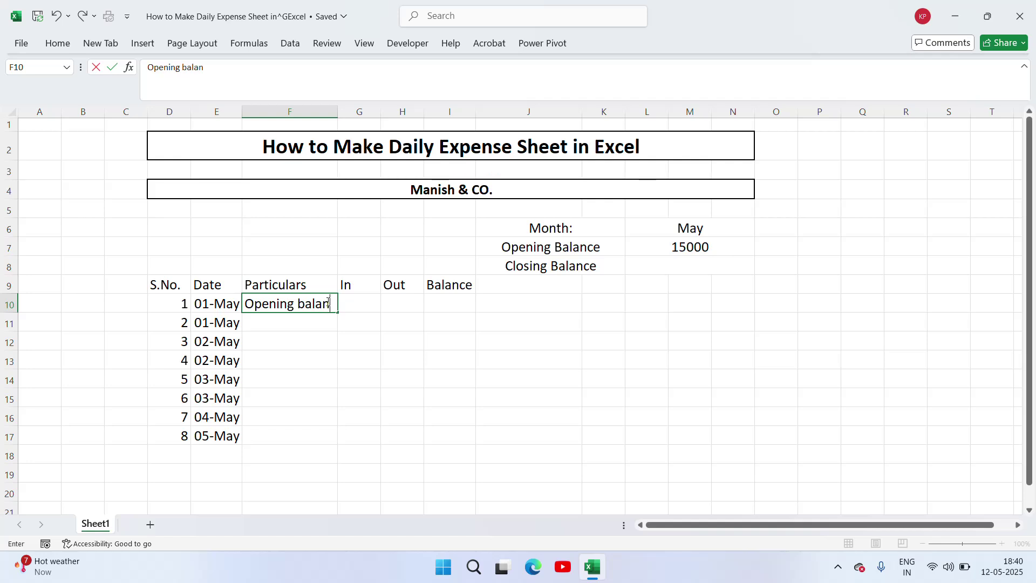
key(BackSpace)
key(BackSpace)
key(BackSpace)
key(BackSpace)
key(BackSpace)
text(Balance)
key(ctrl+Return)
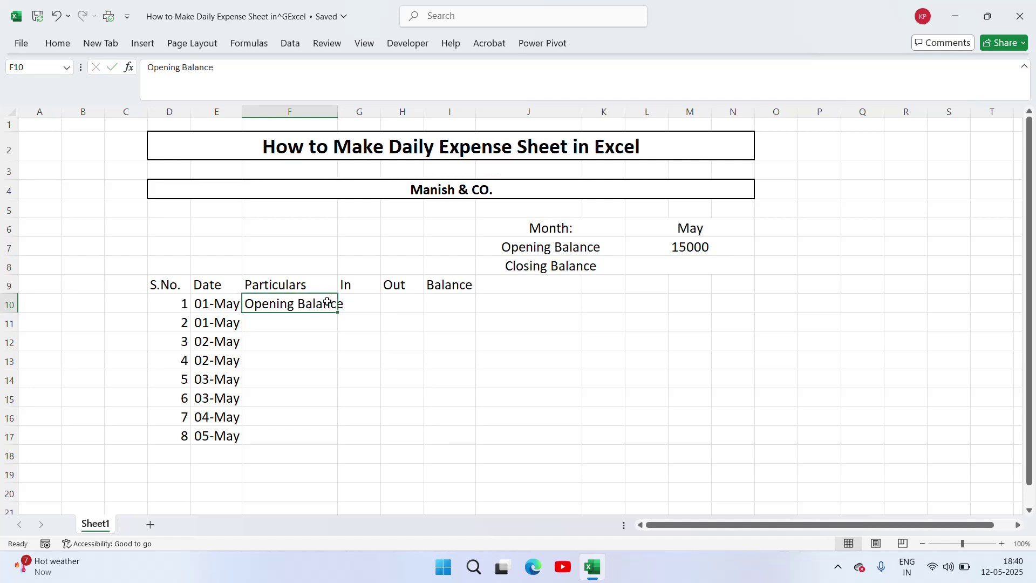
double_click(338, 111)
Enter the opening balance amount 15000 in I10 under "Balance"
click(464, 303)
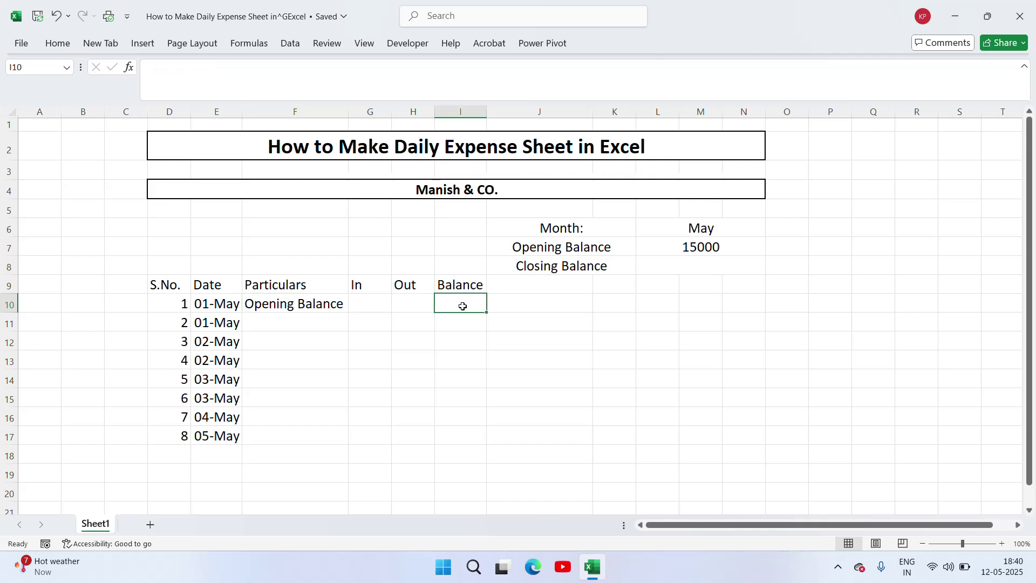
click(710, 247)
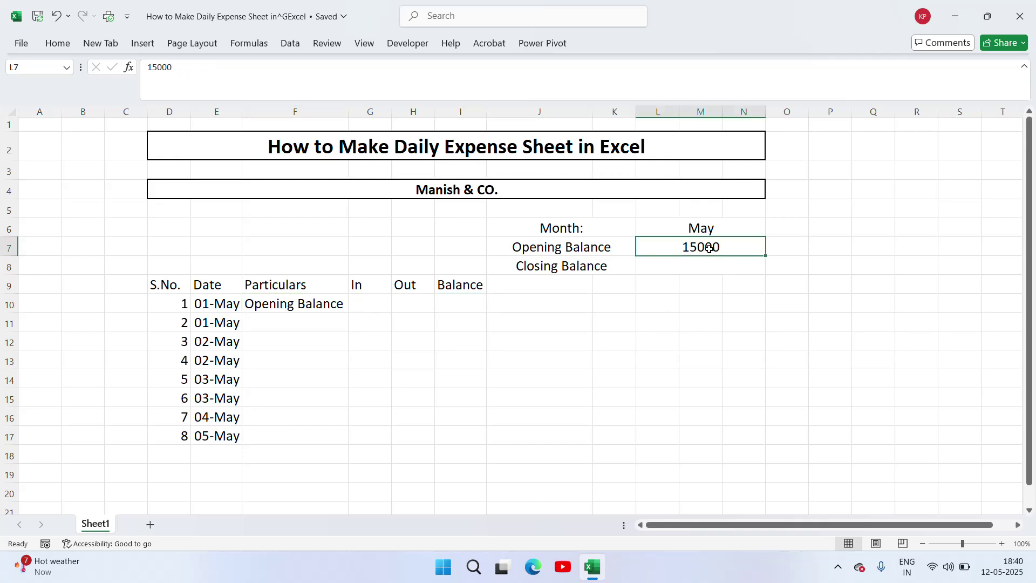
double_click(460, 305)
text(500)
key(BackSpace)
key(BackSpace)
key(BackSpace)
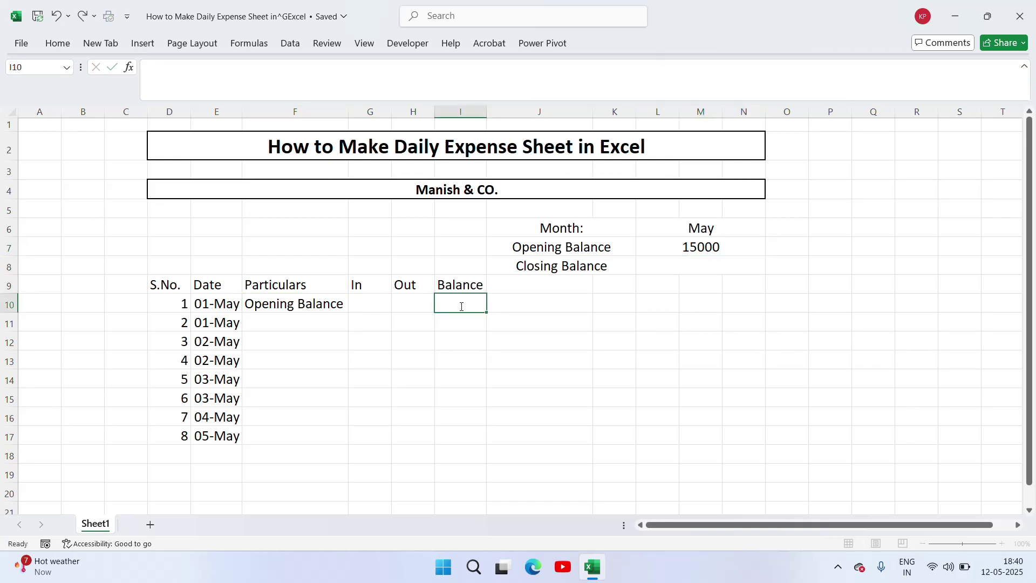
text(15000)
key(Return)
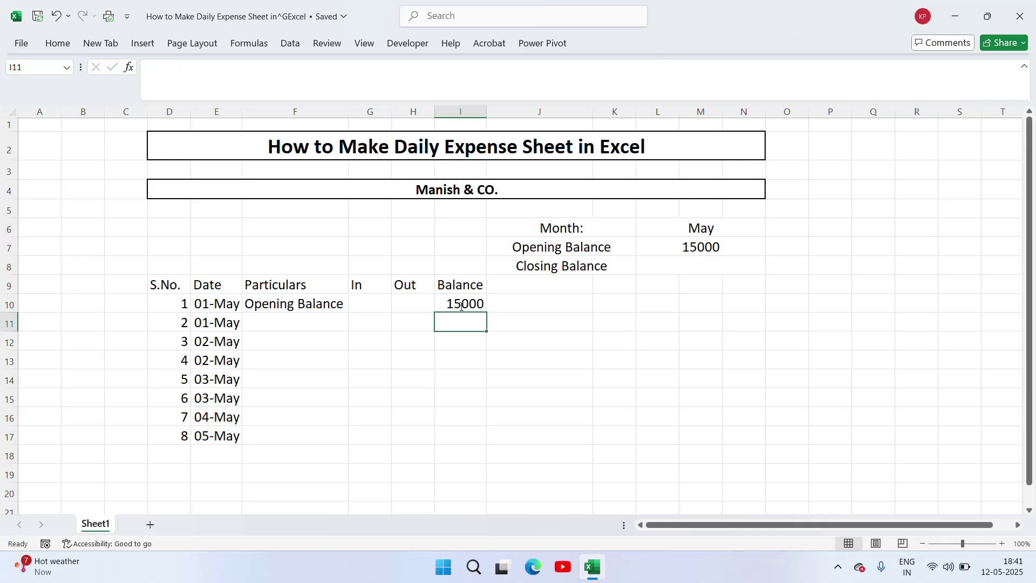
Insert a blank row directly below the table headings, above the first 1 May entry
click(517, 310)
key(Left)
key(Left)
key(Left)
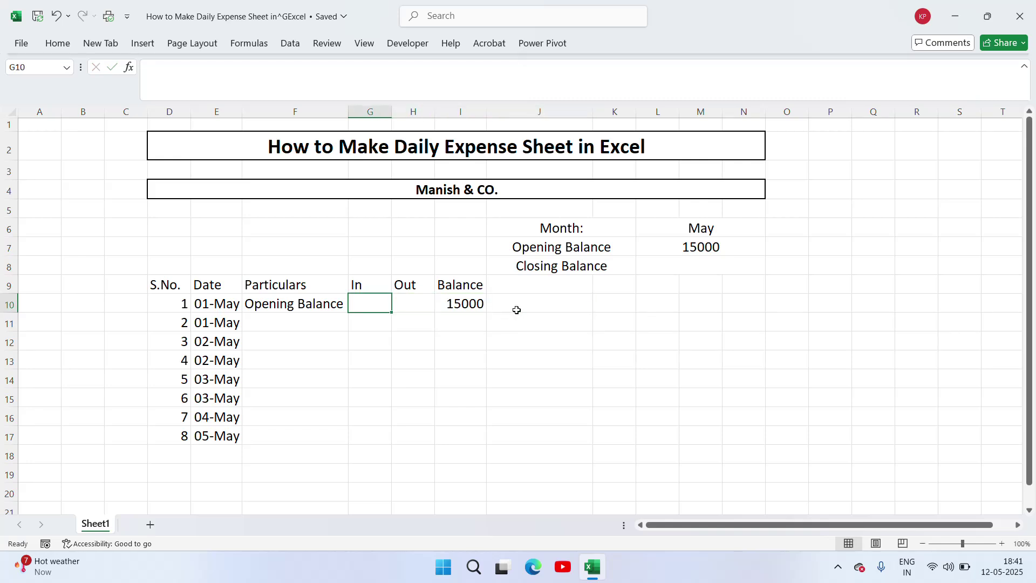
key(Down)
key(Left)
key(Up)
key(Left)
key(Down)
key(Up)
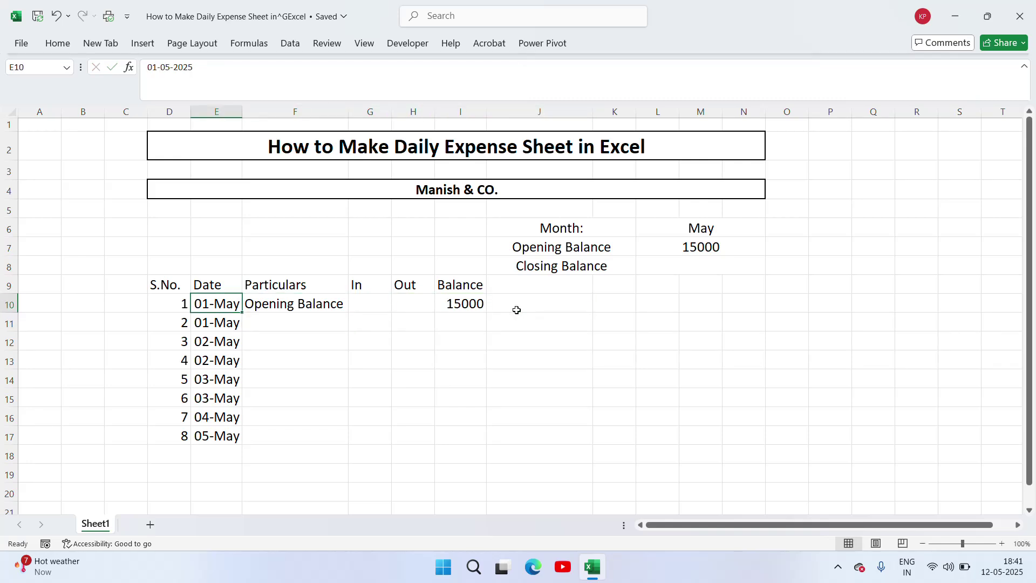
key(shift+space)
key(ctrl+shift+plus)
key(Down)
key(Up)
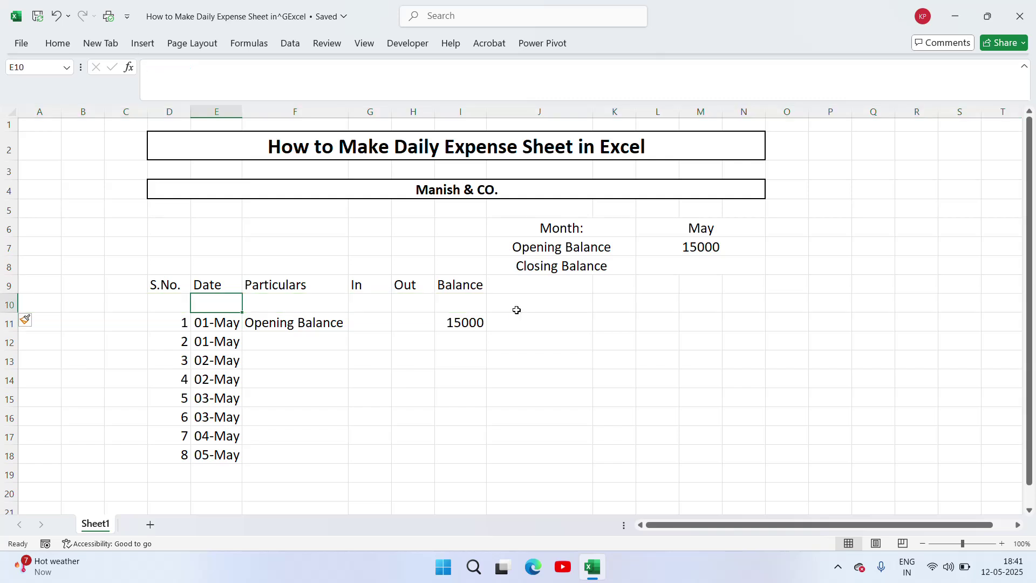
Move "Opening Balance" from F11 to E10 in the new blank row and autofit column E
key(Right)
key(Down)
key(ctrl+c)
key(Left)
key(Up)
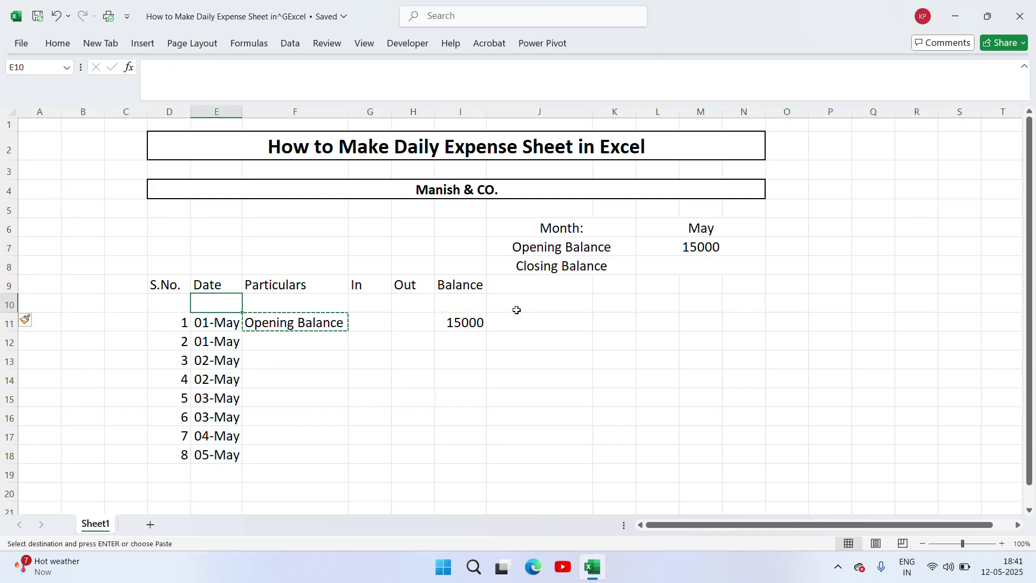
key(ctrl+v)
key(Left)
key(Right)
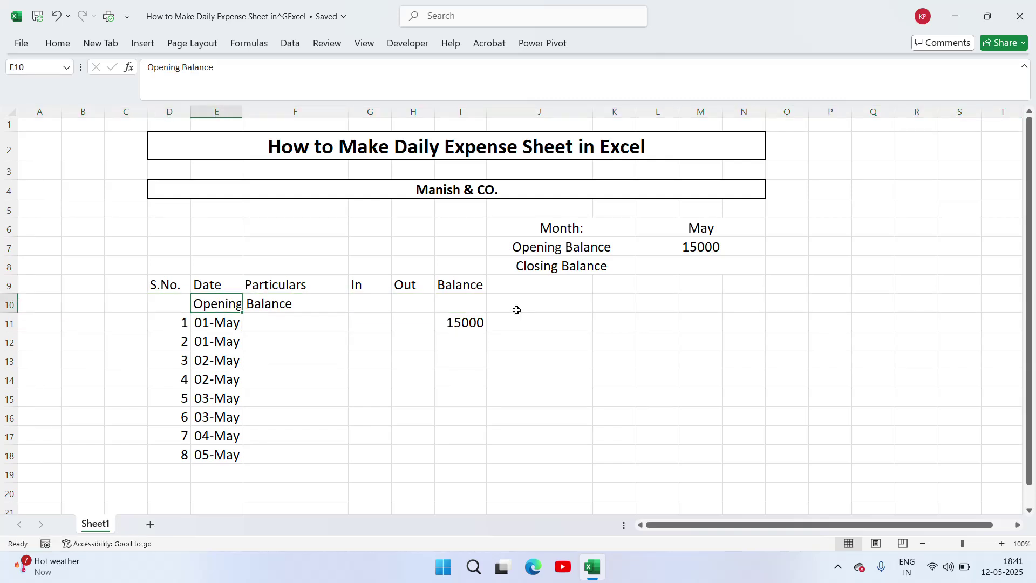
double_click(244, 110)
Move the amount 15000 from I11 up to I10 in the opening balance row
click(504, 307)
key(Down)
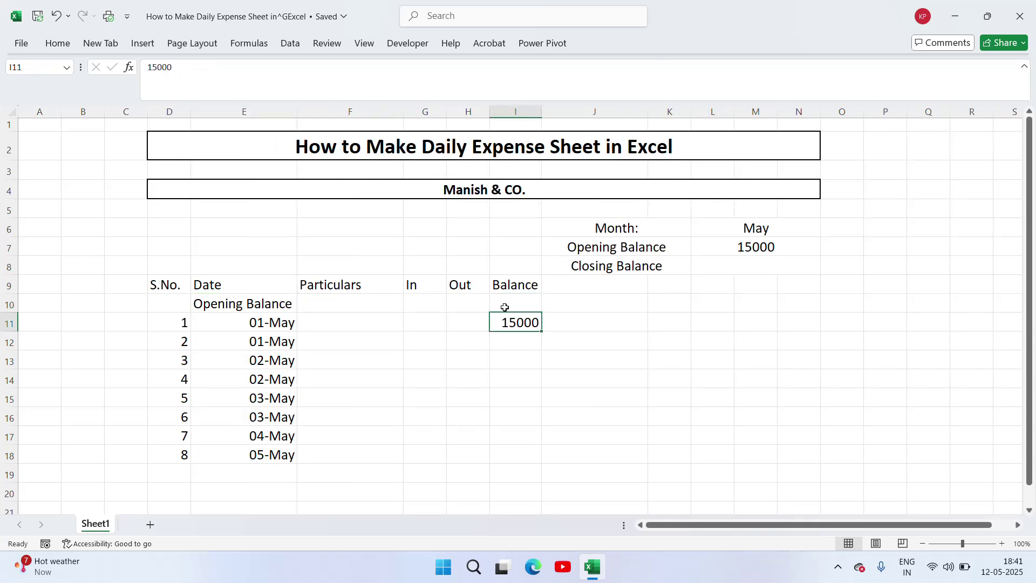
key(ctrl+x)
key(Up)
key(ctrl+v)
key(Down)
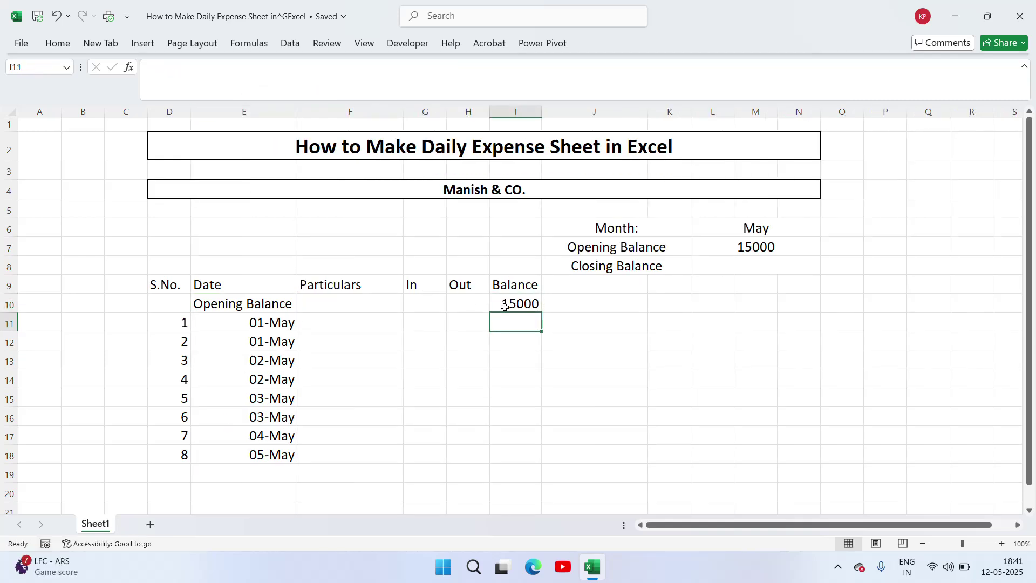
key(Left)
key(Left)
key(Left)
key(Left)
key(Left)
key(Right)
key(Up)
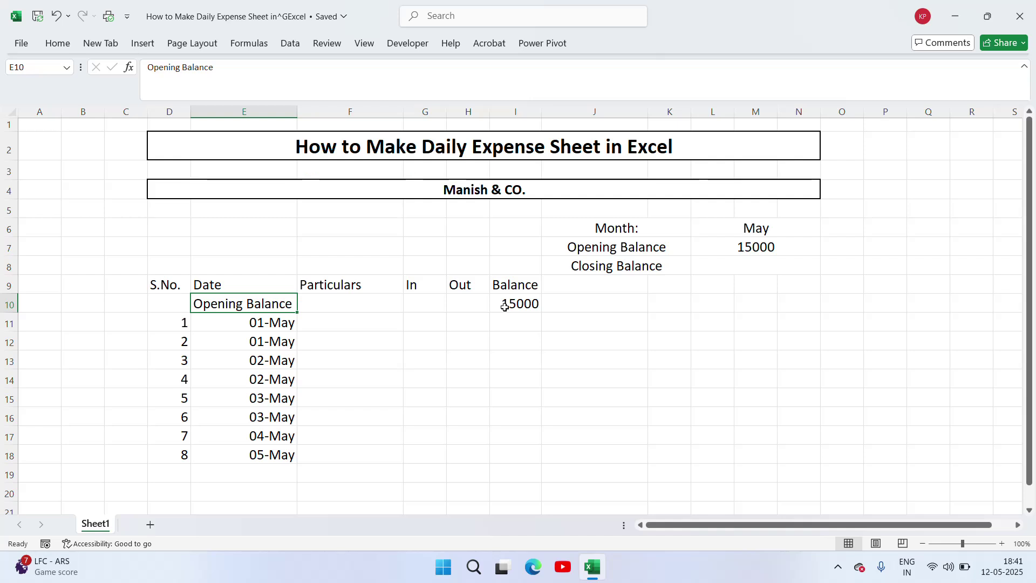
key(Down)
key(Right)
key(Right)
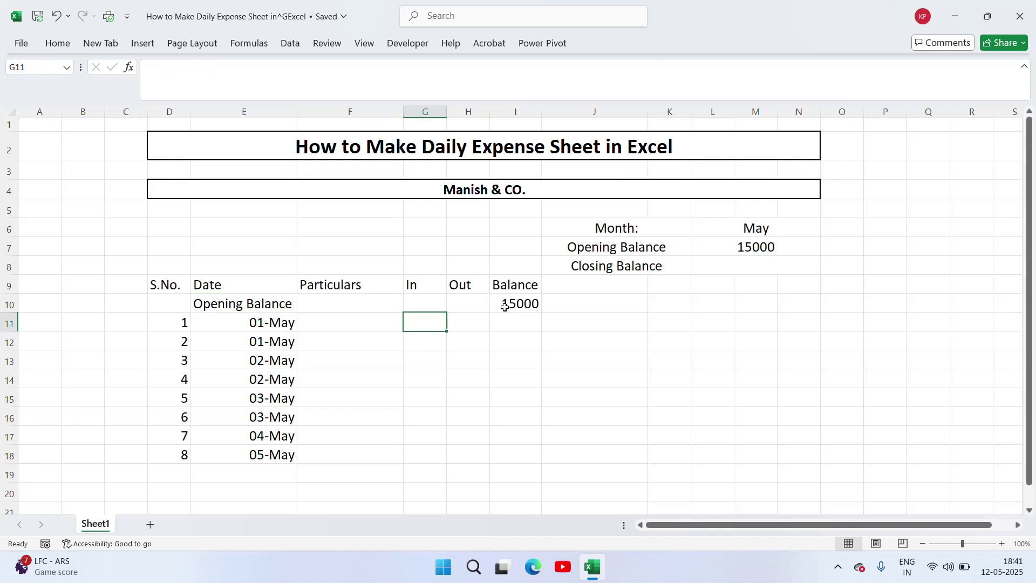
key(Up)
key(Left)
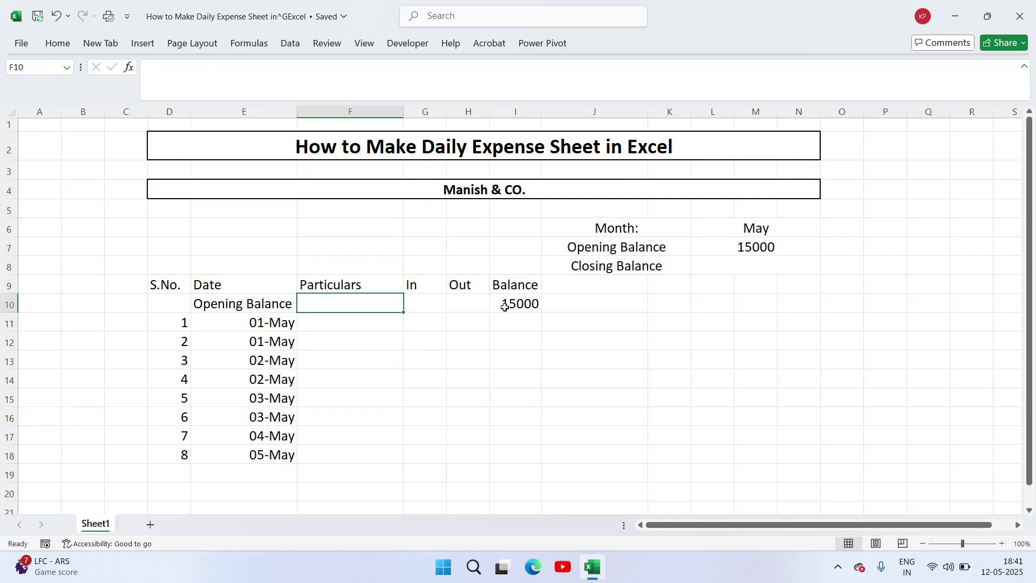
Move "Opening Balance" from E10 to F10 under "Particulars"
key(Left)
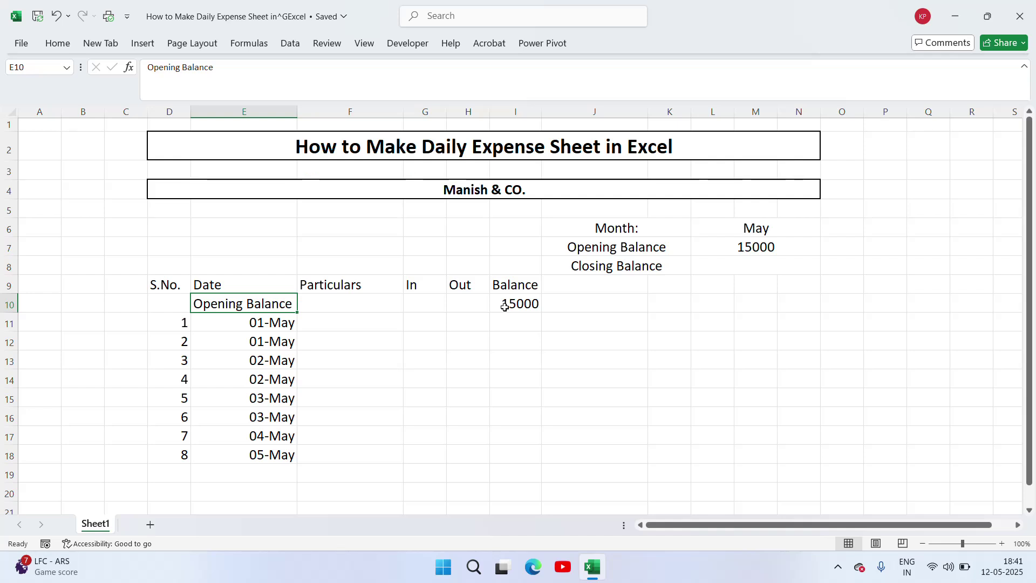
key(ctrl+x)
key(Right)
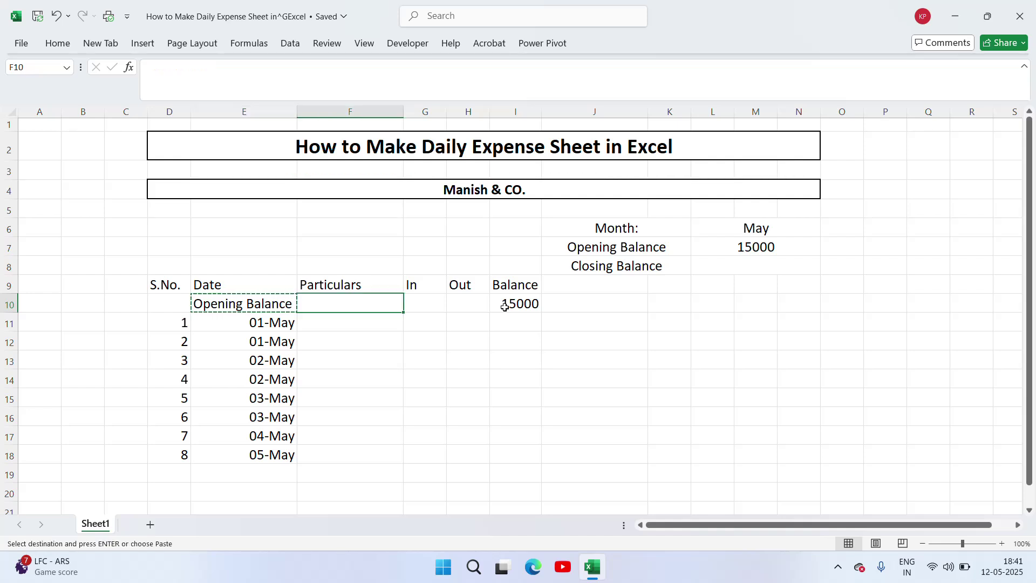
key(ctrl+v)
key(Down)
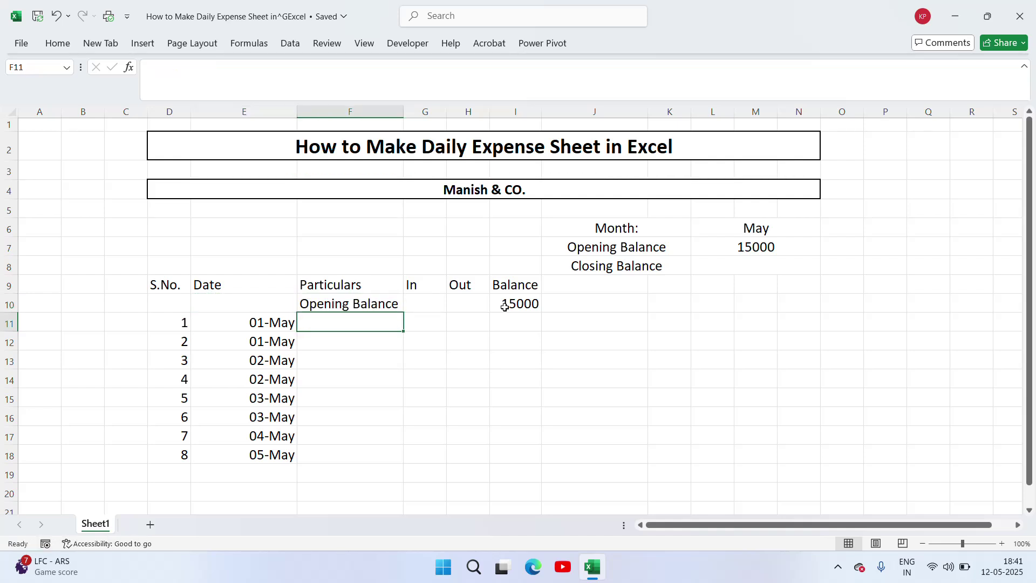
Enter "Rent Bill Paid" in F11 as the first entry's particulars and go to its "Out" cell H11
key(Up)
key(Left)
key(Left)
key(Right)
key(Right)
key(Down)
text(Rw)
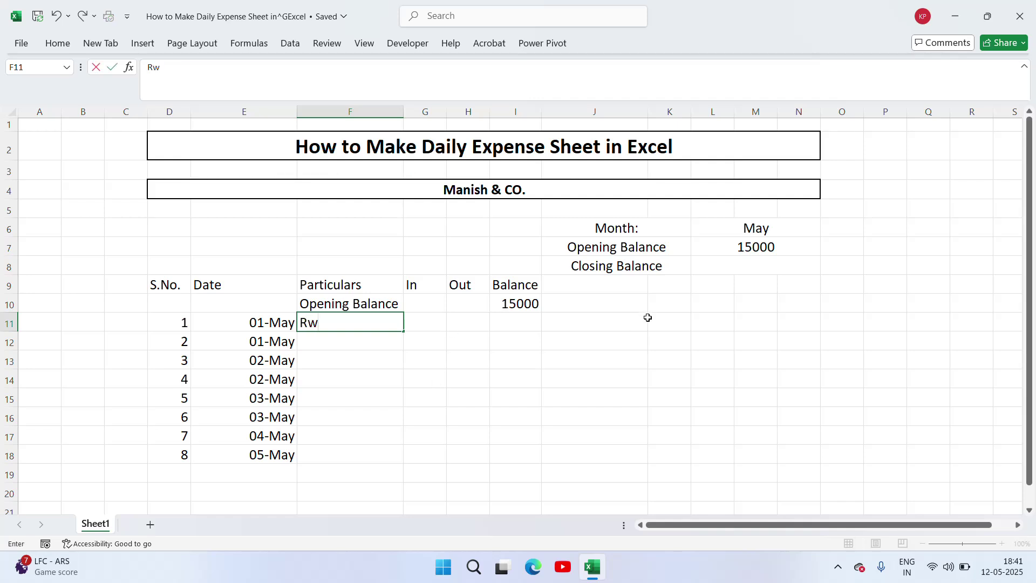
key(BackSpace)
text(ent Bill Paid)
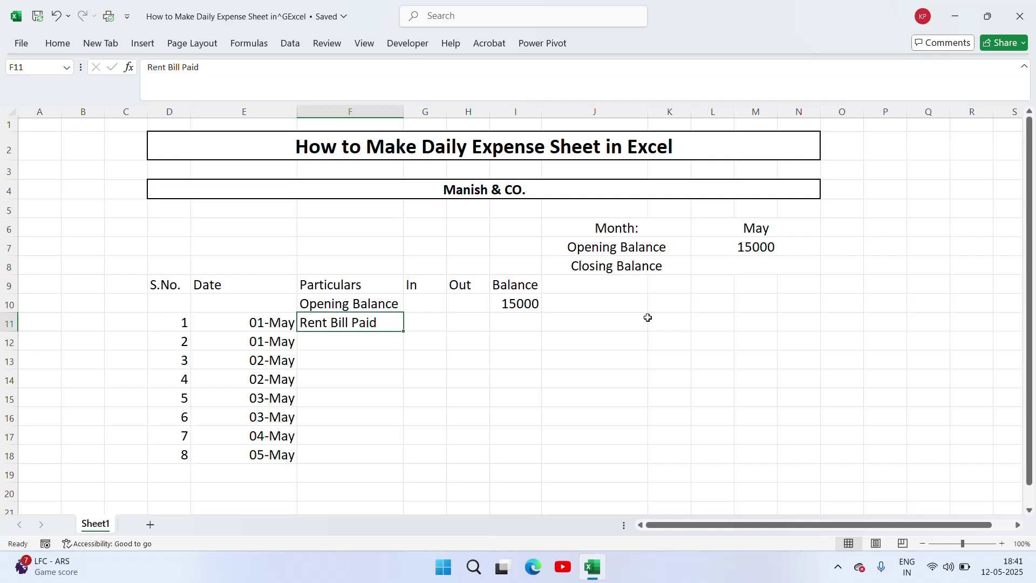
key(Tab)
key(Tab)
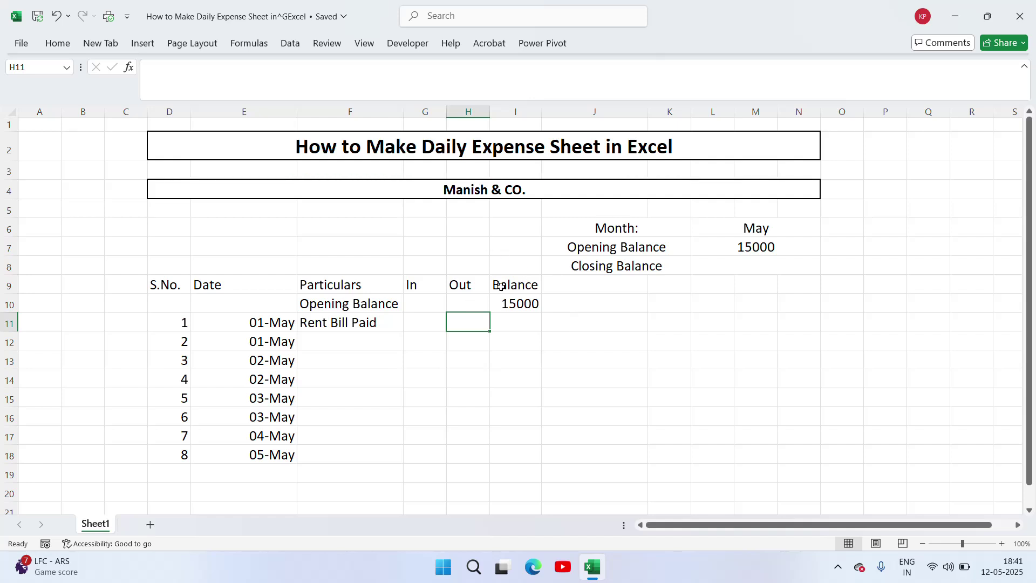
Enter 5000 as the rent payment in H11 and calculate its balance in I11 with =I10-H11
text(5000)
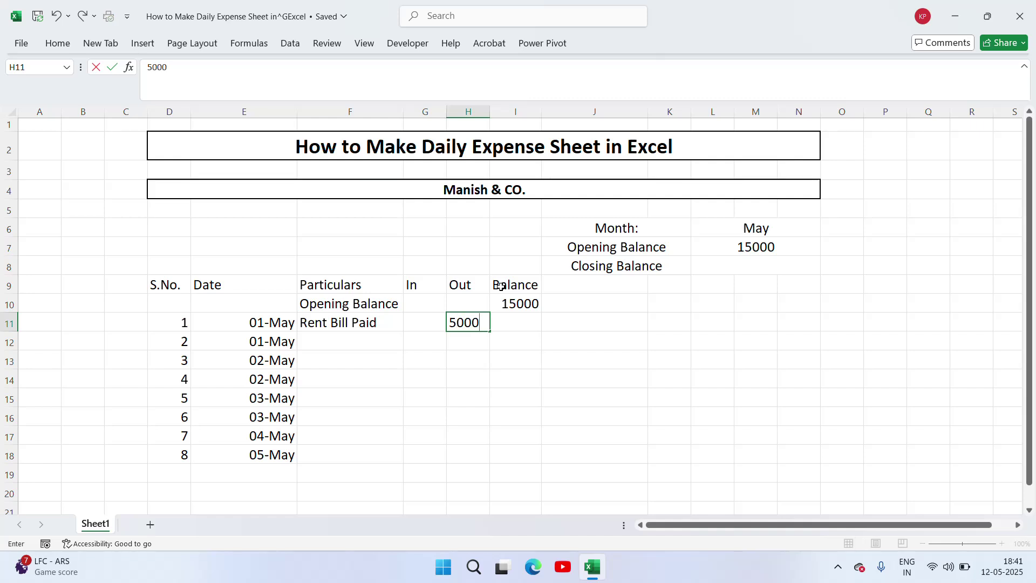
key(ctrl+Return)
key(Right)
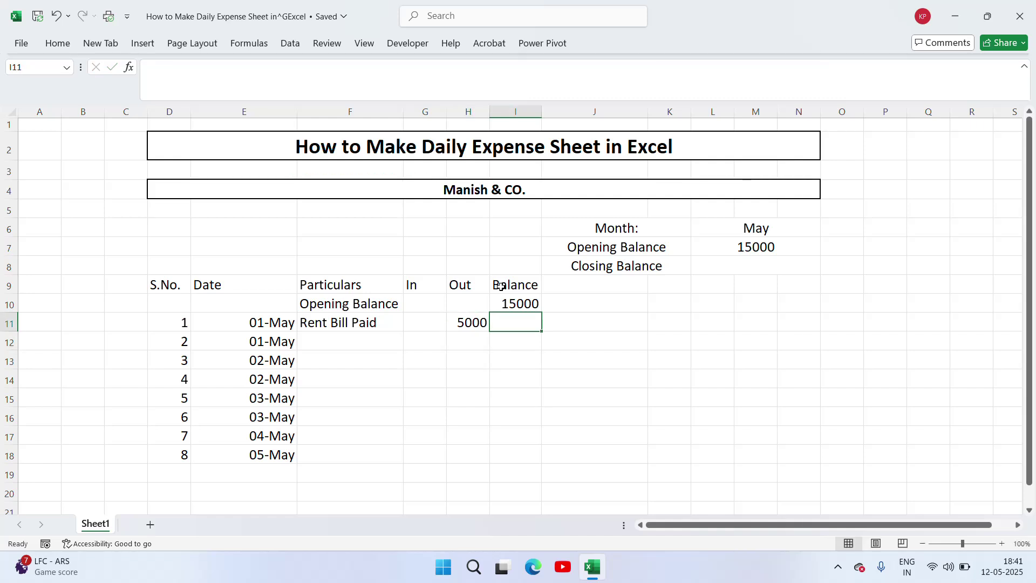
text(=)
key(Up)
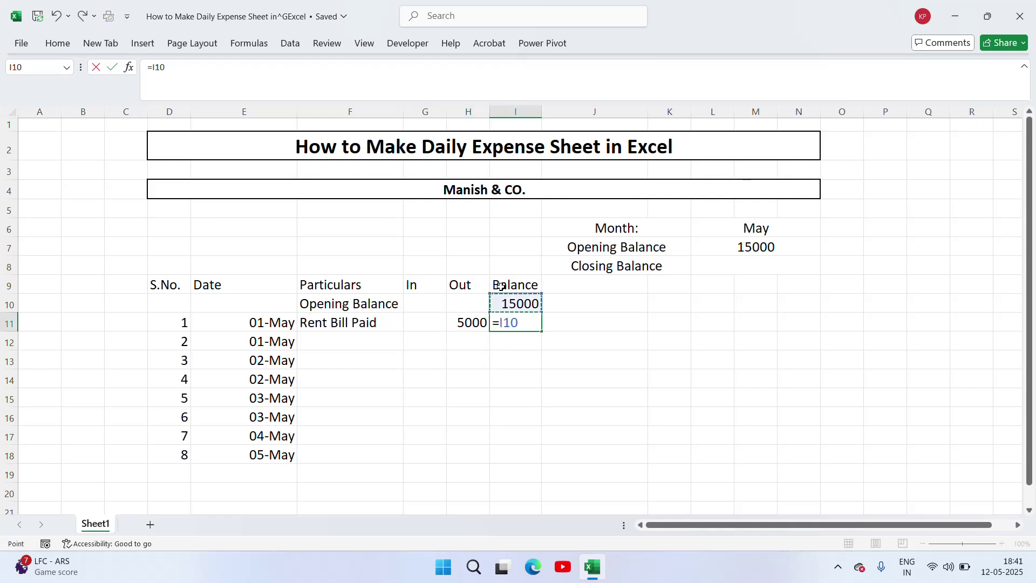
text(-)
key(Left)
key(Return)
key(Up)
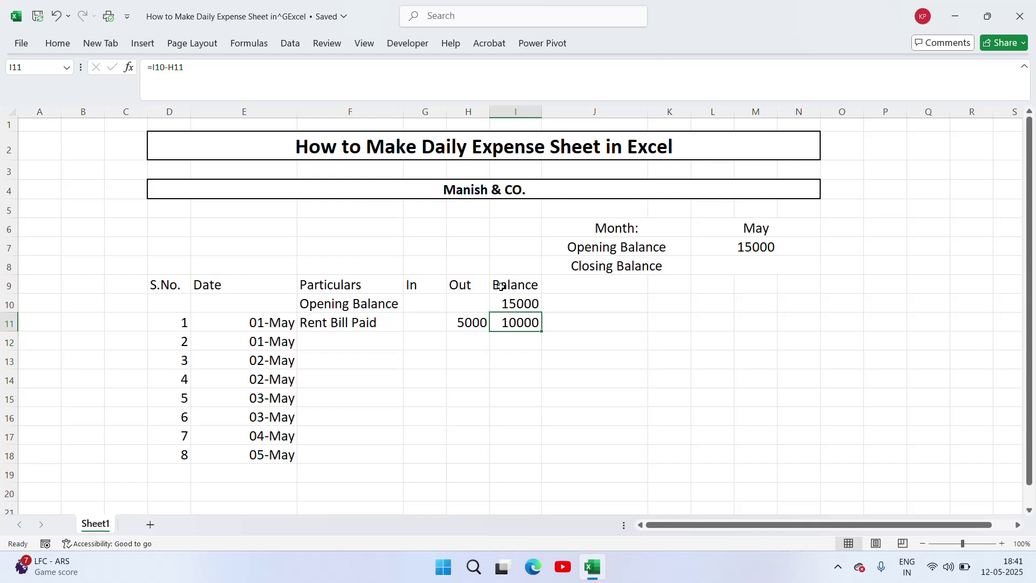
Enter "Cash Sale" as the second entry's particulars in F12 with 3500 under "In" in G12
key(Down)
key(Left)
key(Left)
key(Left)
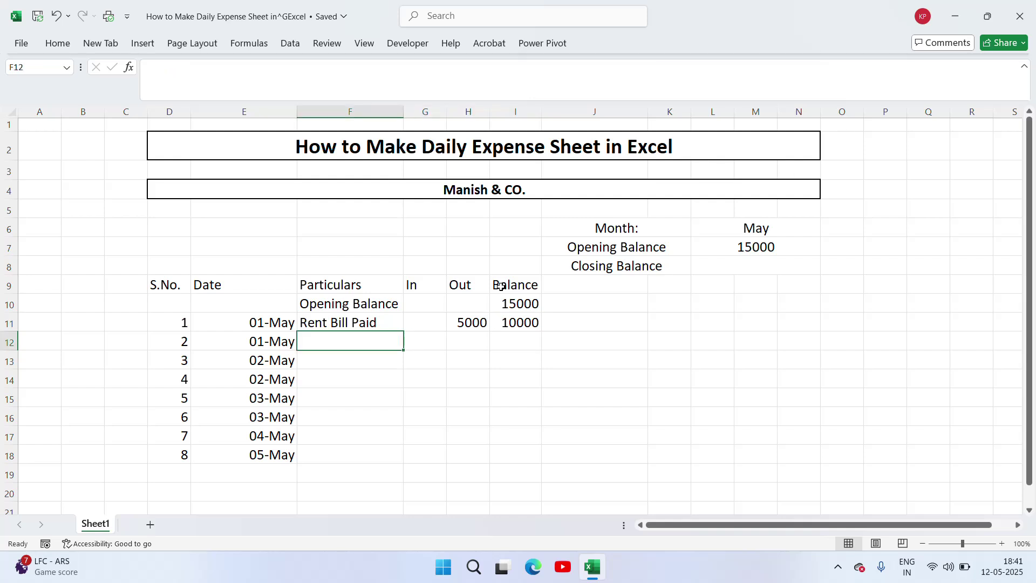
text(Cas)
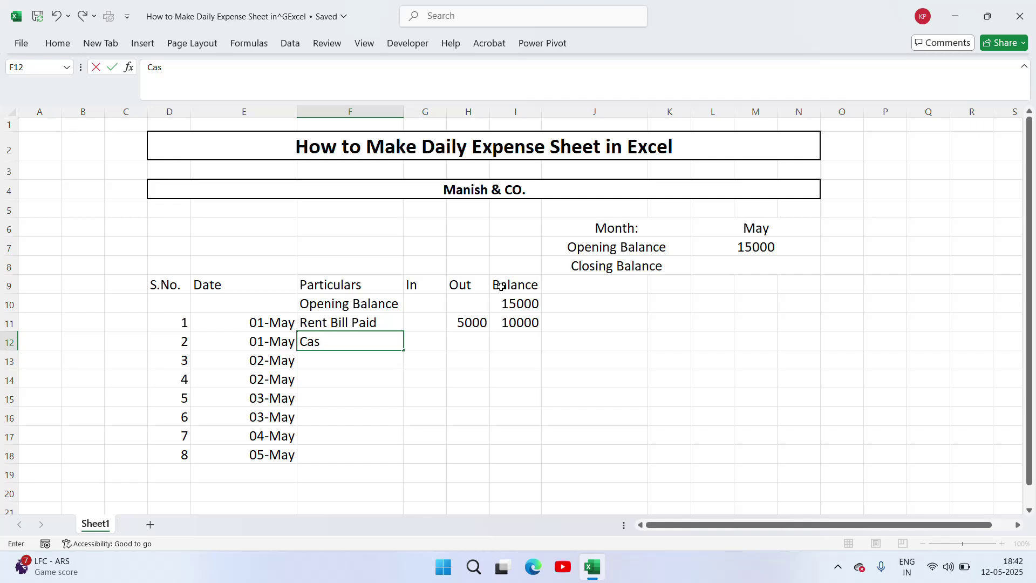
text(h Sale)
key(Return)
key(Up)
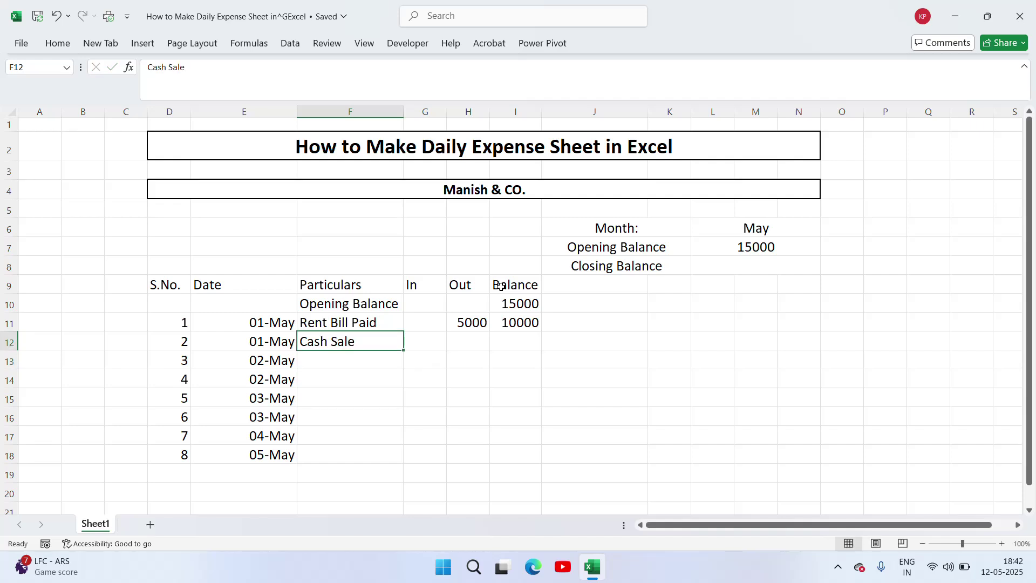
key(Right)
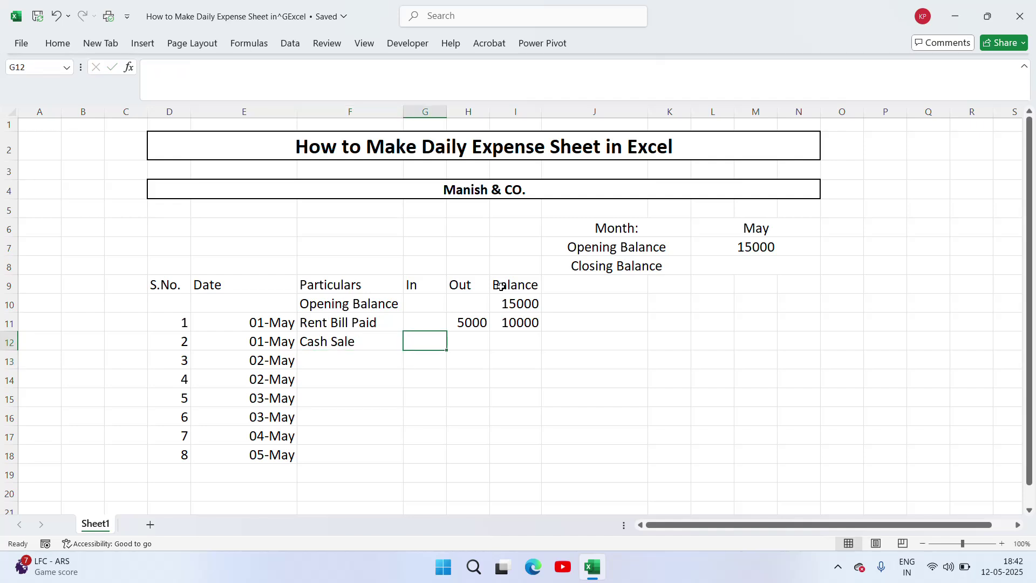
text(3500)
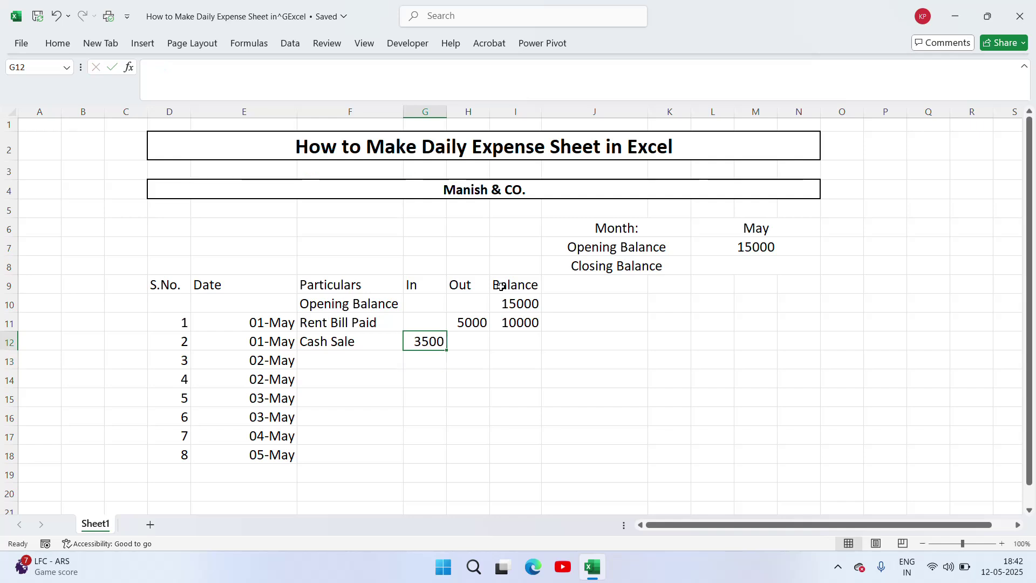
Calculate the cash sale's balance in I12 with the formula =I11+G12
key(Right)
key(Right)
text(=)
key(Up)
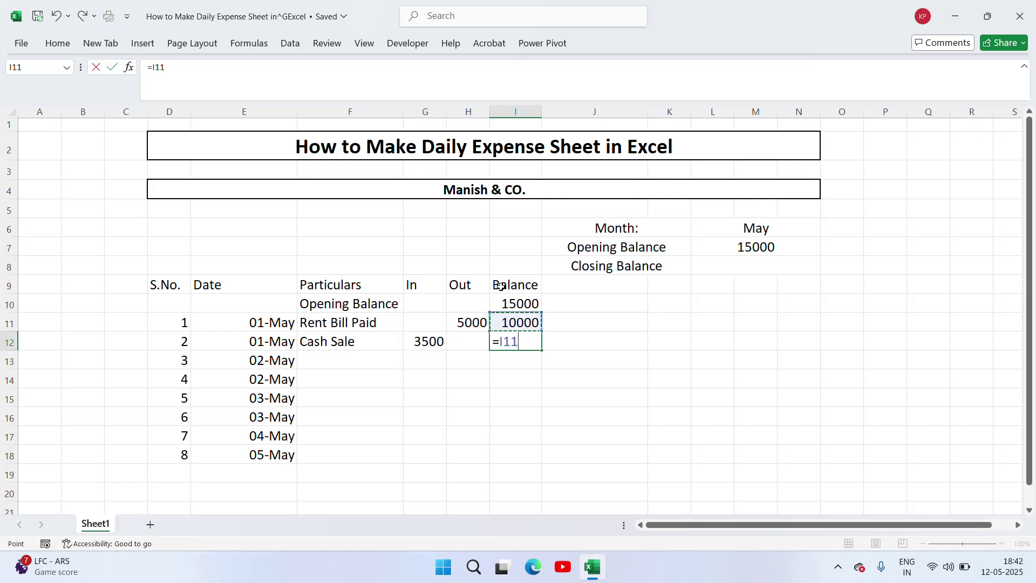
text(+)
key(Left)
key(Left)
key(Return)
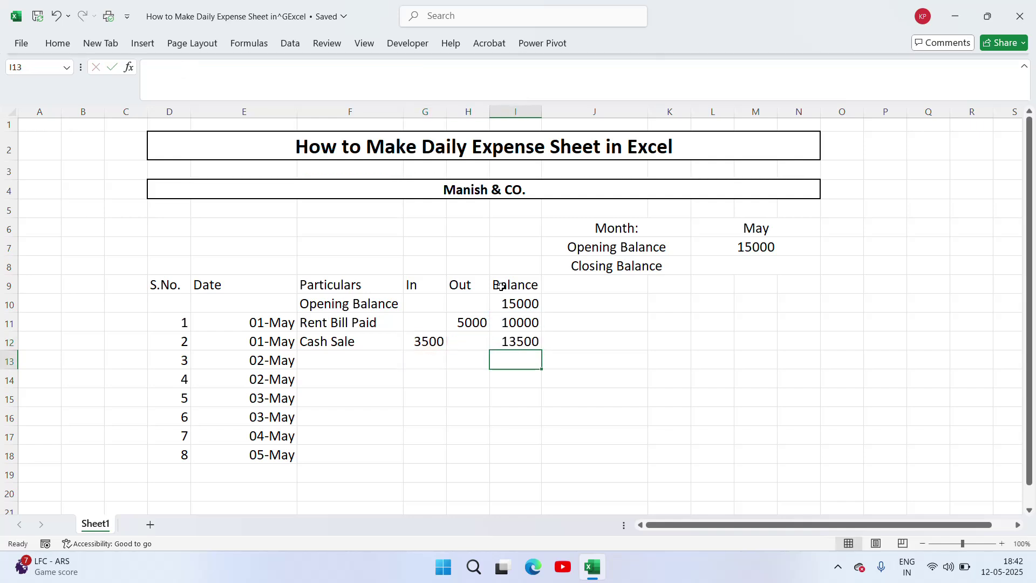
Enter "Goods Purchase" as the third entry's particulars in F13 with 6000 under "Out" in H13
key(Left)
key(Left)
key(Left)
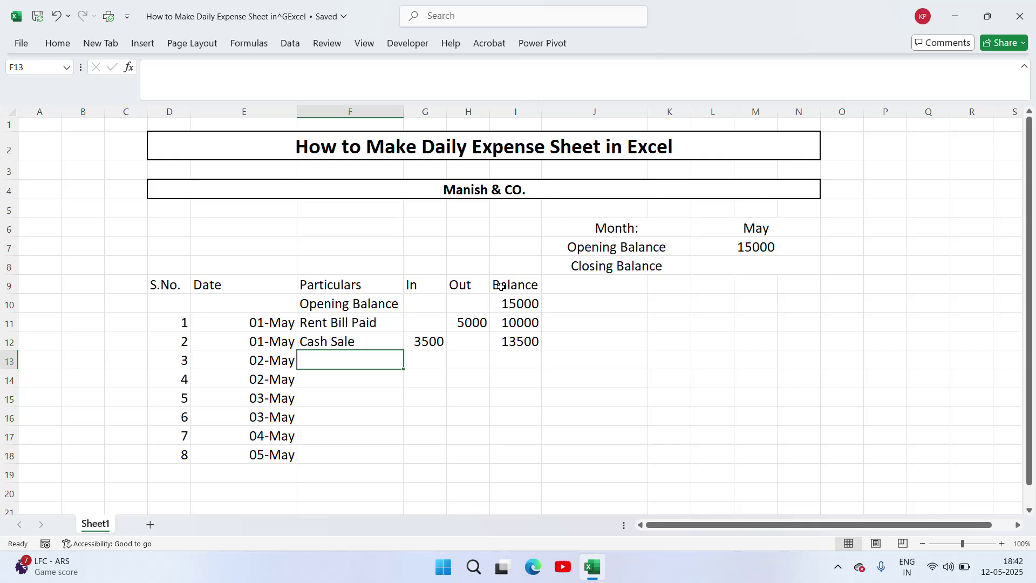
text(God)
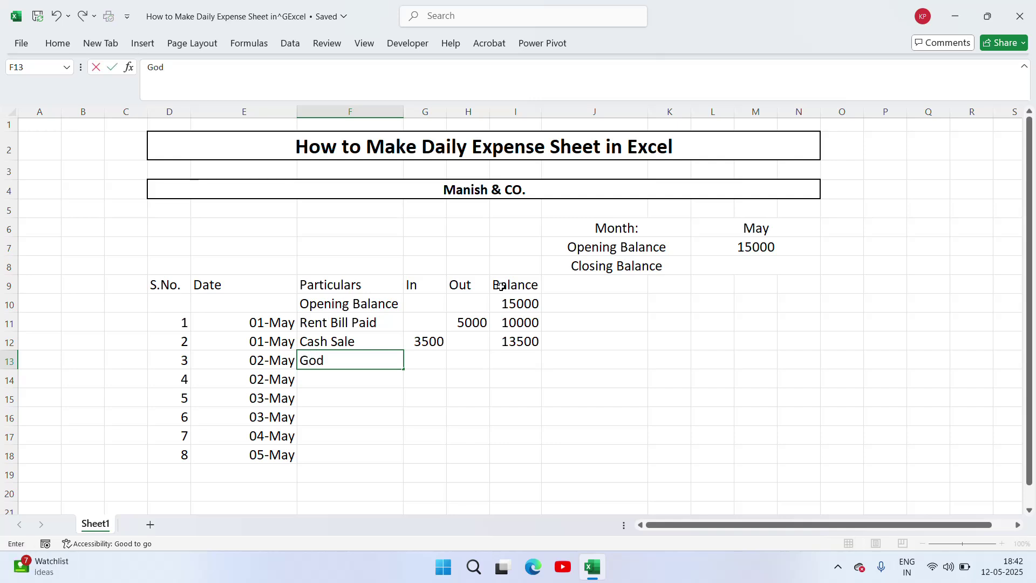
key(BackSpace)
text(ods Purchase)
key(ctrl+Return)
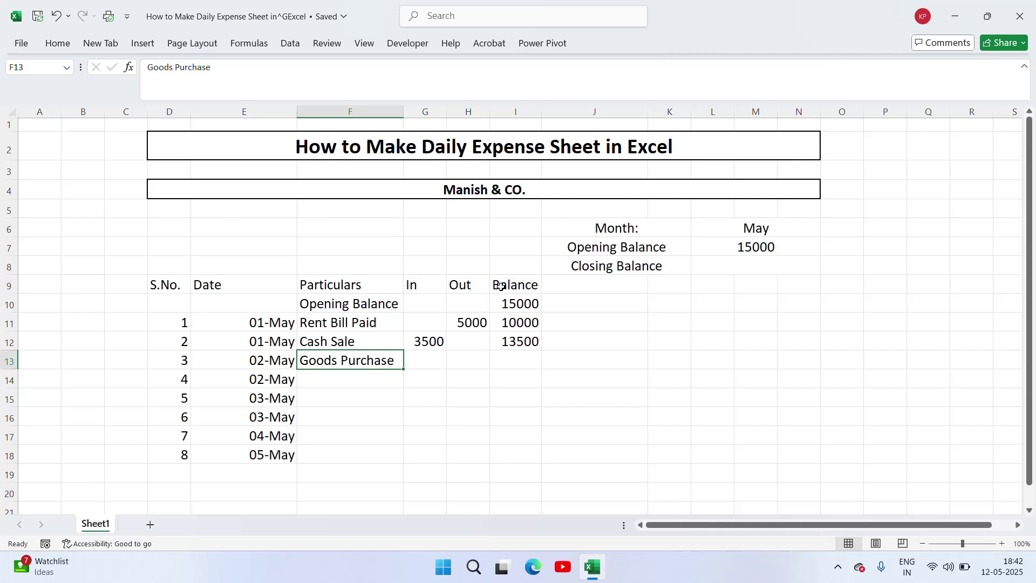
key(Right)
key(Right)
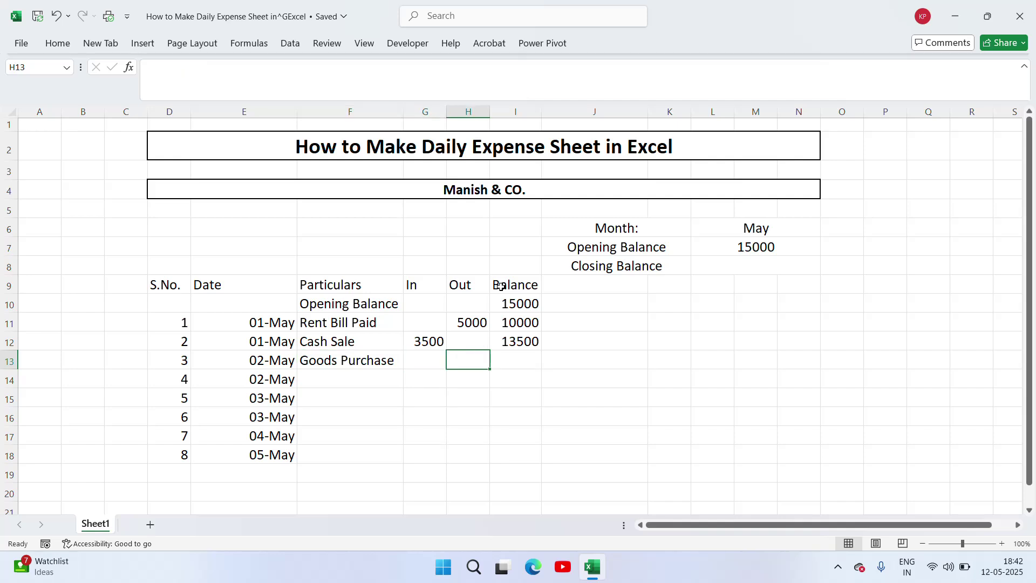
text(6000)
key(Return)
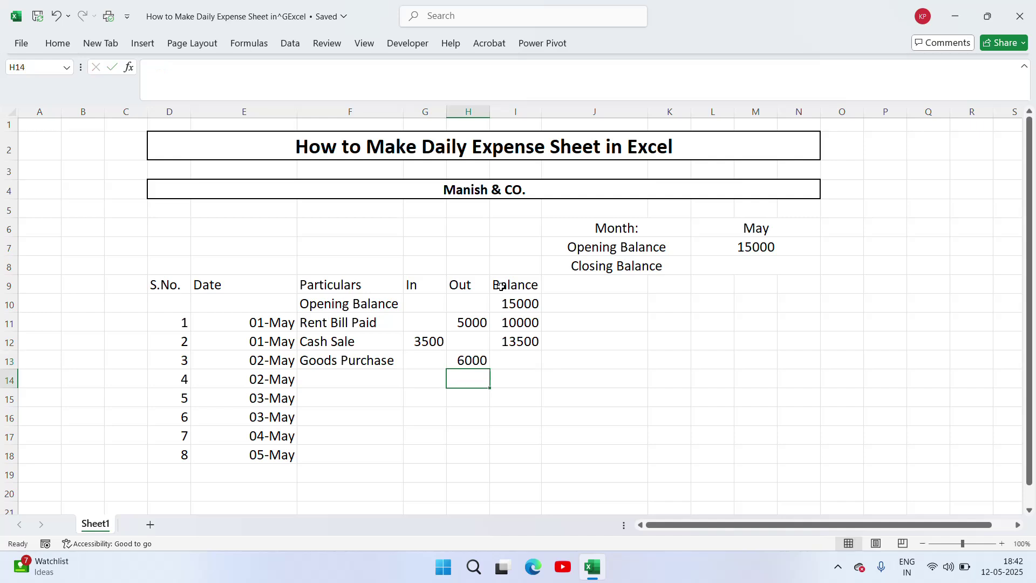
Calculate the goods purchase's balance in I13 with the formula =I12-H13
key(Up)
key(Right)
text(=)
key(Up)
text(-)
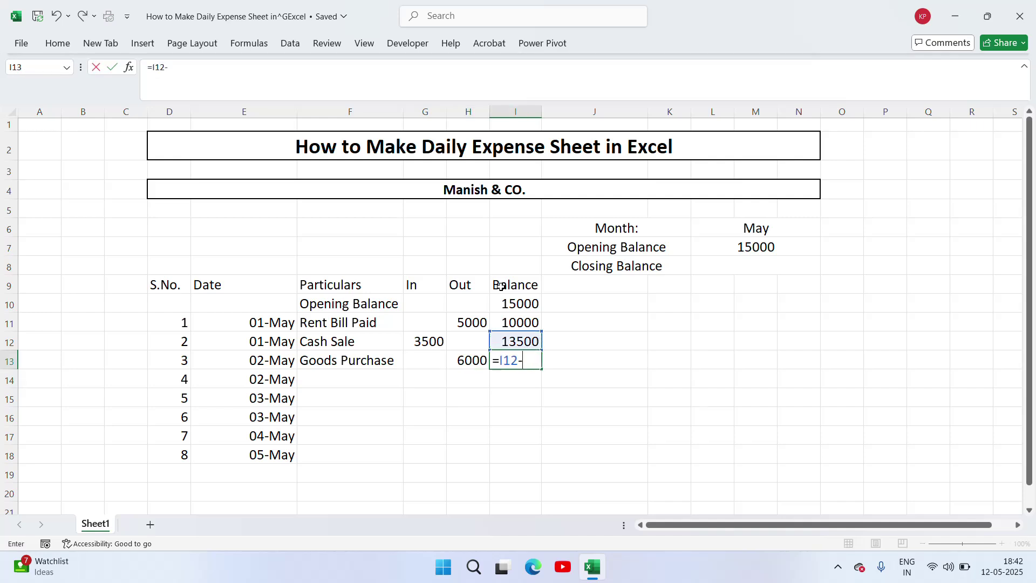
key(Left)
key(Return)
Enter "Wifi Bill Paid" as the fourth entry's particulars in F14 with 500 under "Out" in H14
key(Left)
key(Left)
key(Left)
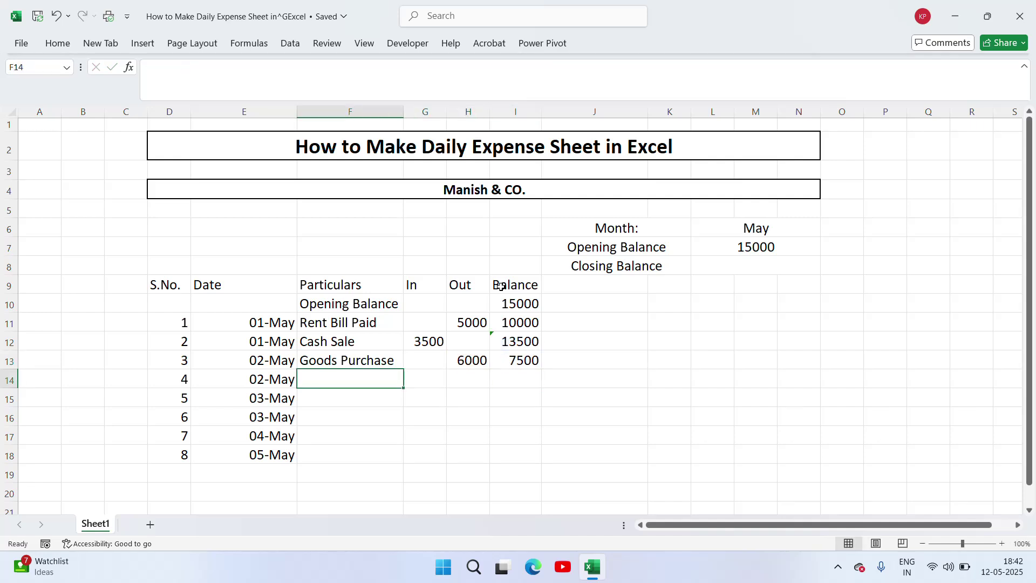
key(Left)
key(Right)
text(W)
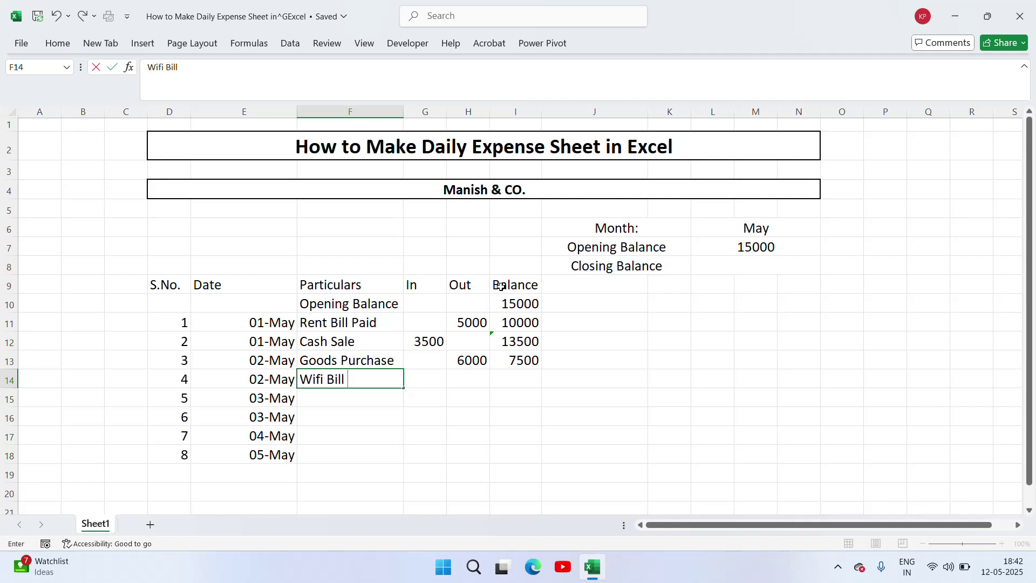
key(Up)
key(Right)
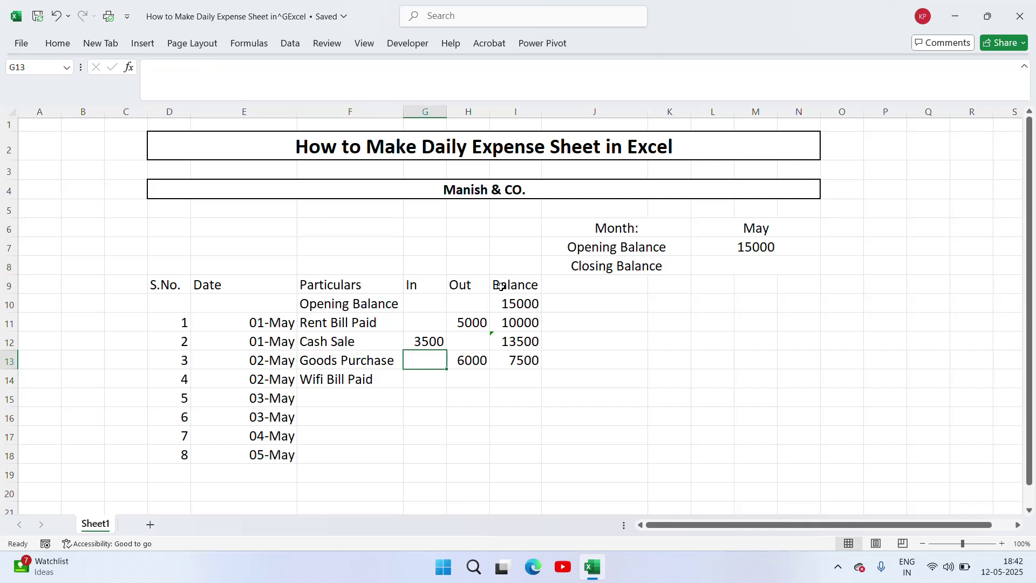
key(Right)
key(Down)
text(500)
key(Return)
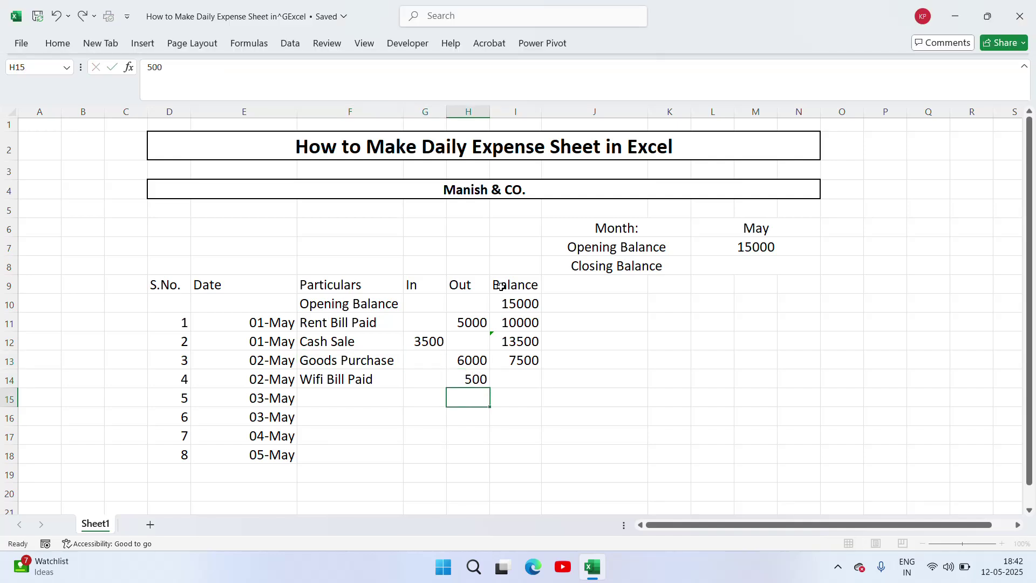
Copy the balance formula from I13 into I14 for the wifi bill entry
key(Up)
key(Right)
key(Up)
key(ctrl+c)
key(Down)
key(ctrl+v)
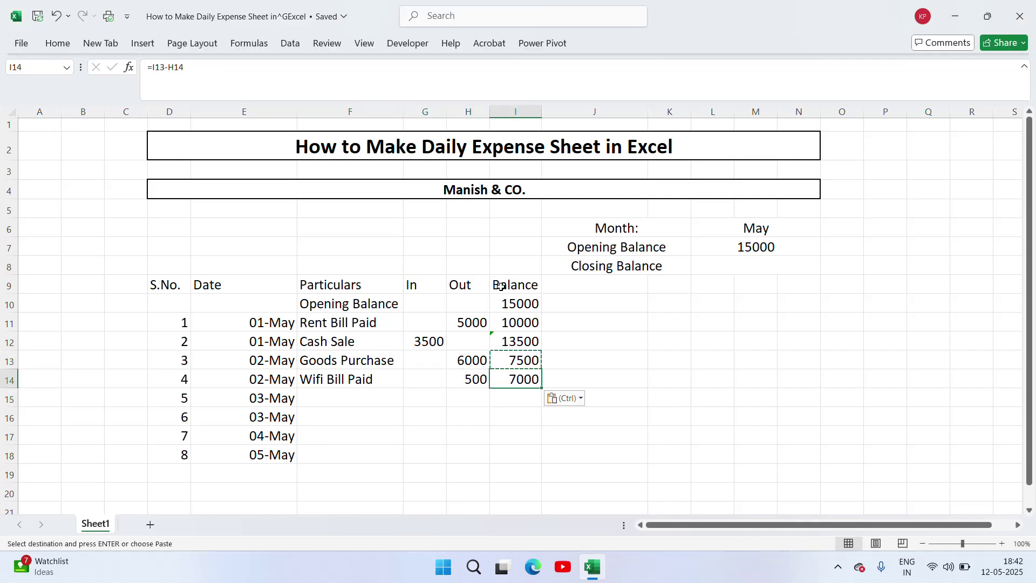
Enter "Cash Rcd" as the fifth entry's particulars in F15 with 5000 under "In" in G15
key(Down)
key(Left)
key(Left)
key(Left)
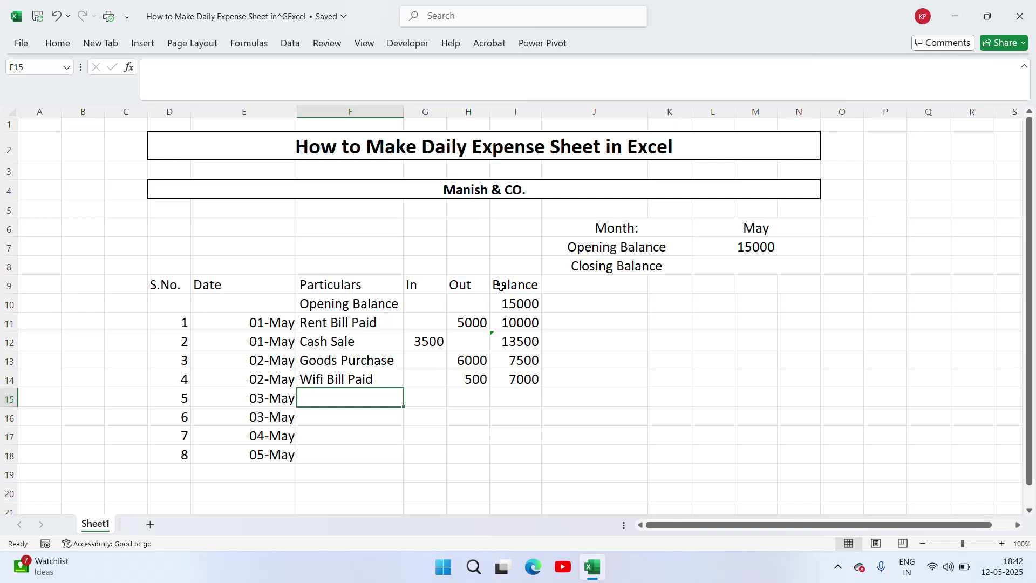
text(Ca)
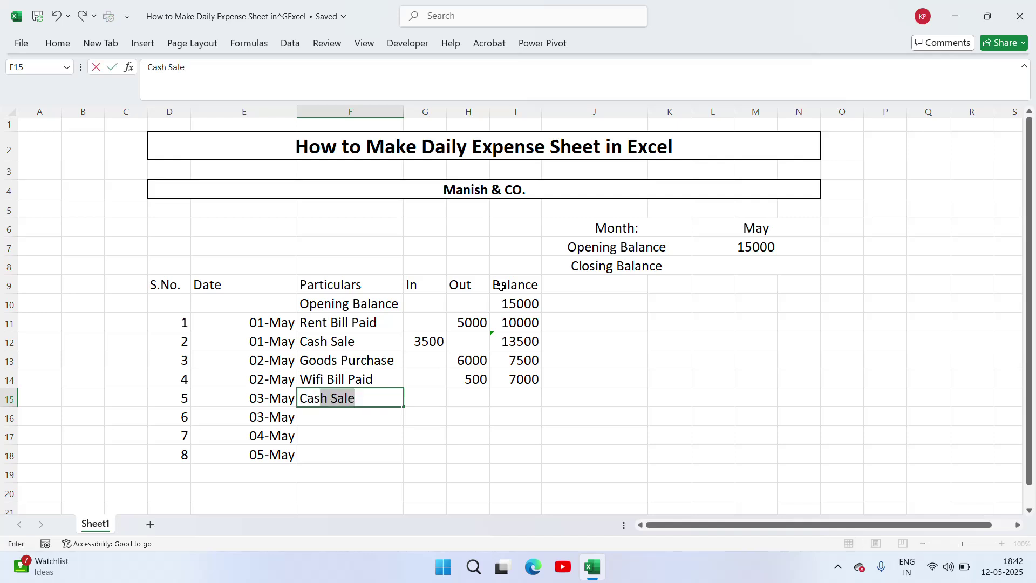
key(Escape)
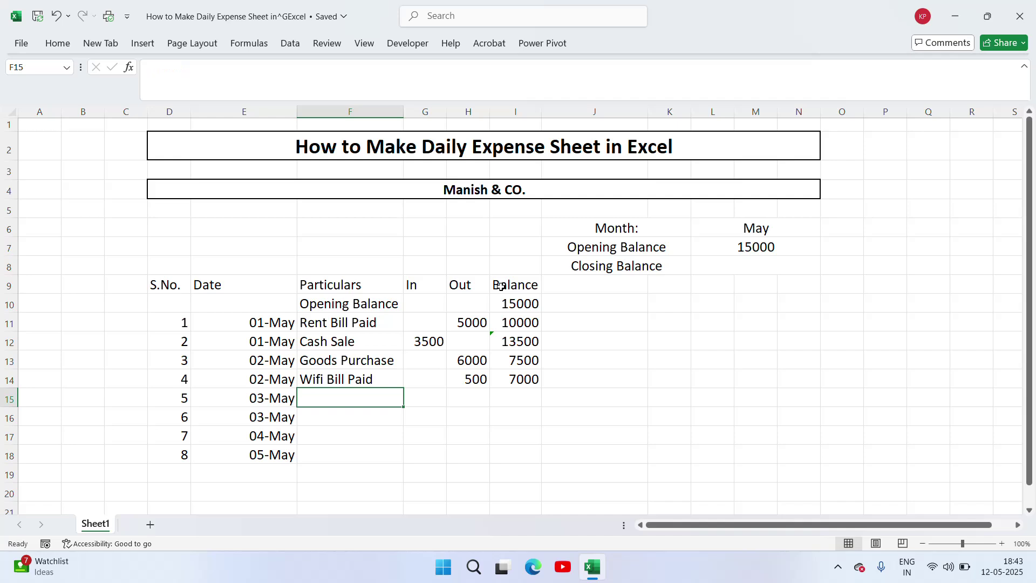
text(Cas)
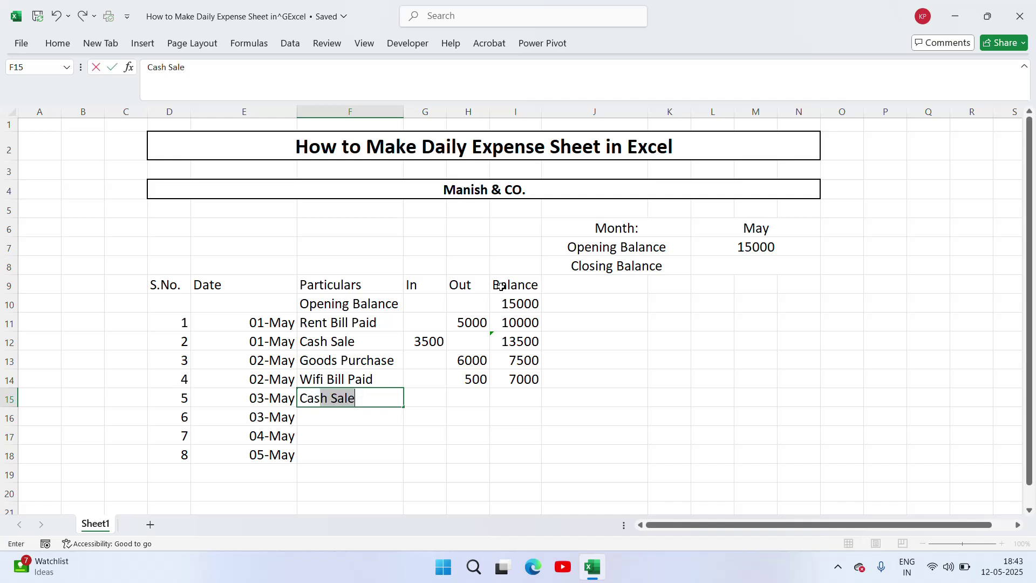
text(h Rcd)
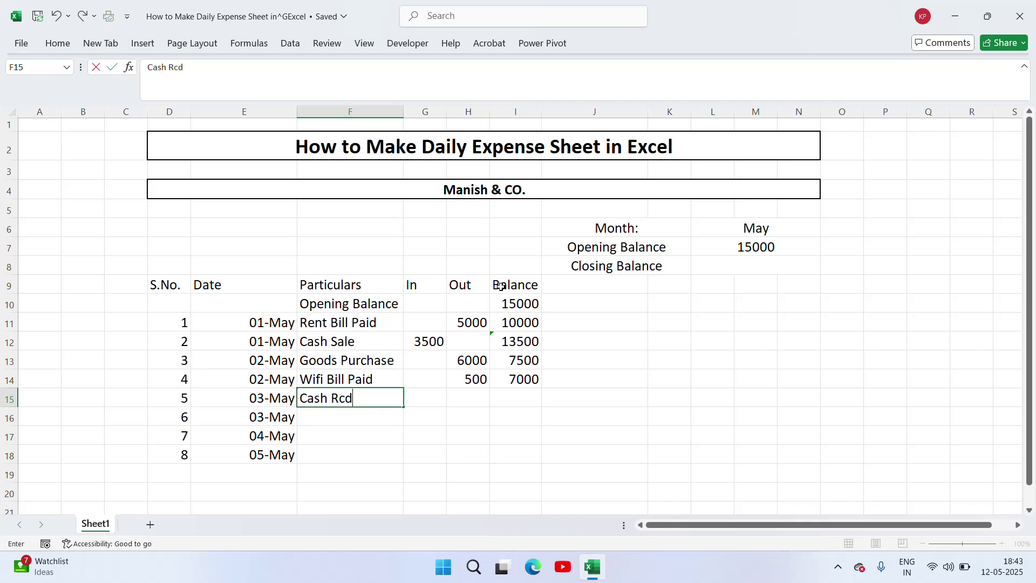
key(Tab)
text(5000)
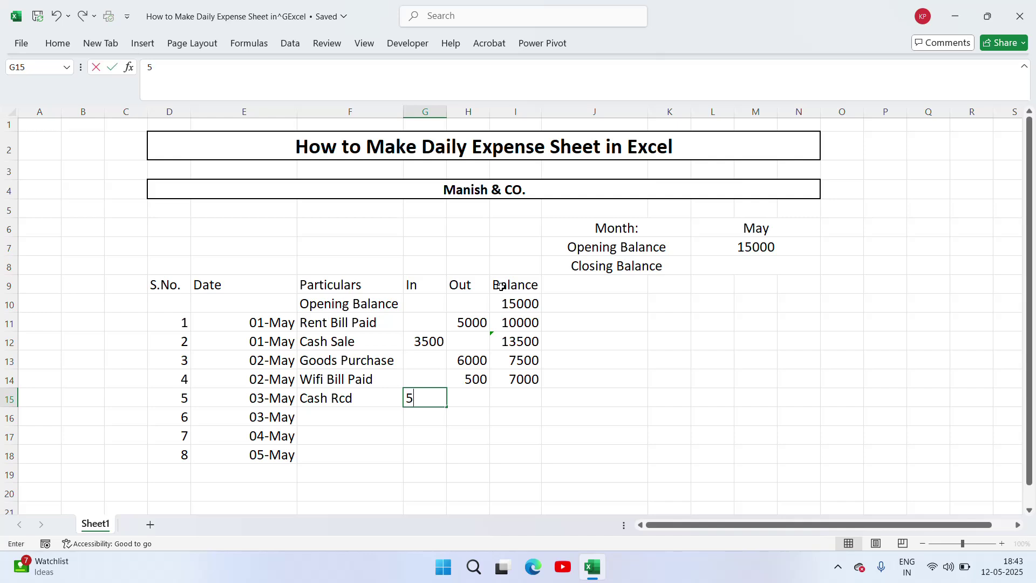
Calculate the received cash entry's balance in I15 with the formula =I14+G15
key(Tab)
key(Tab)
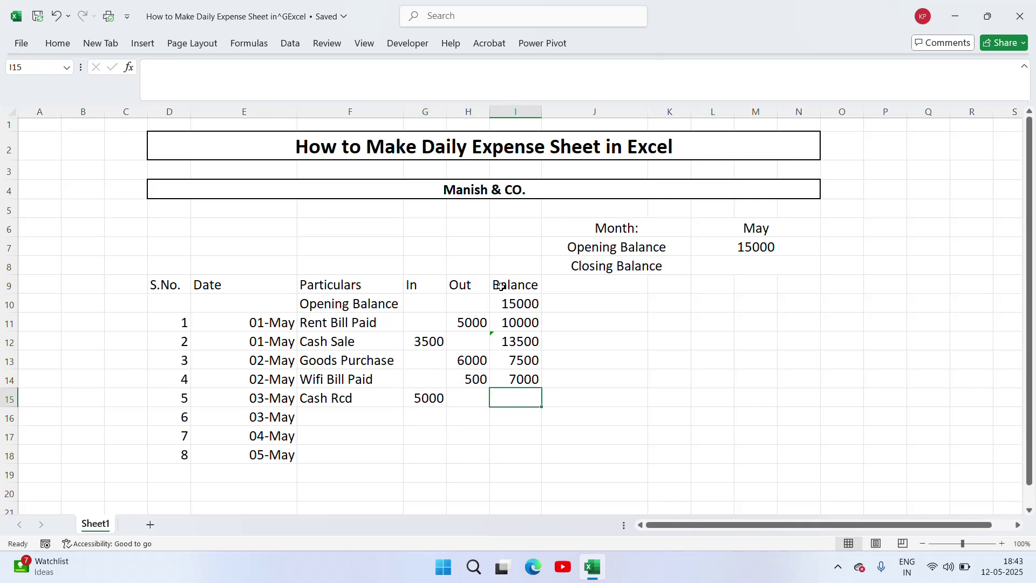
text(=)
key(Up)
text(+)
key(Left)
key(Left)
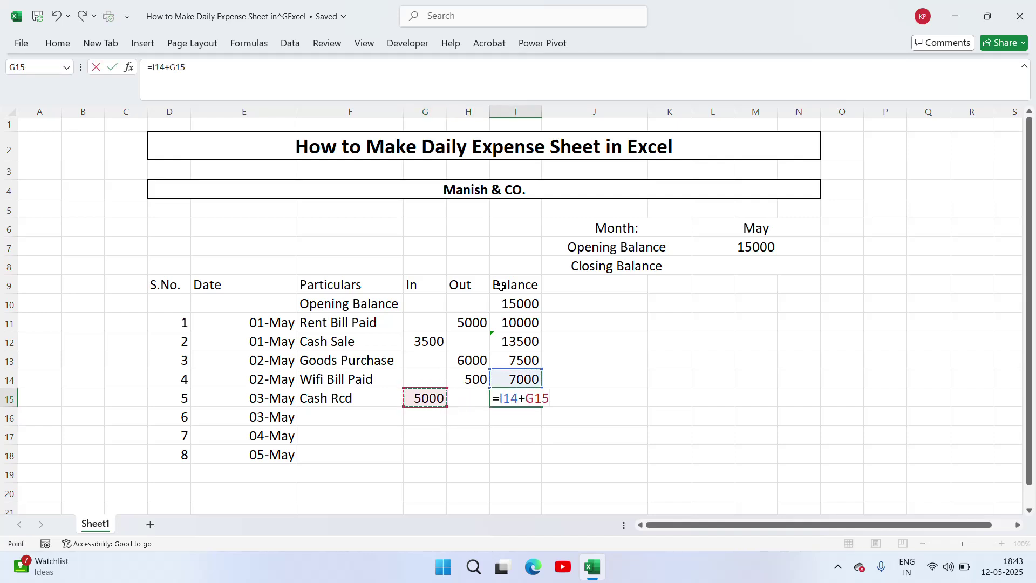
key(Return)
key(Up)
Enter "Stationery Item Purchase" as the sixth entry's particulars in F16 and autofit column F to it
key(Down)
key(Left)
key(Left)
key(Left)
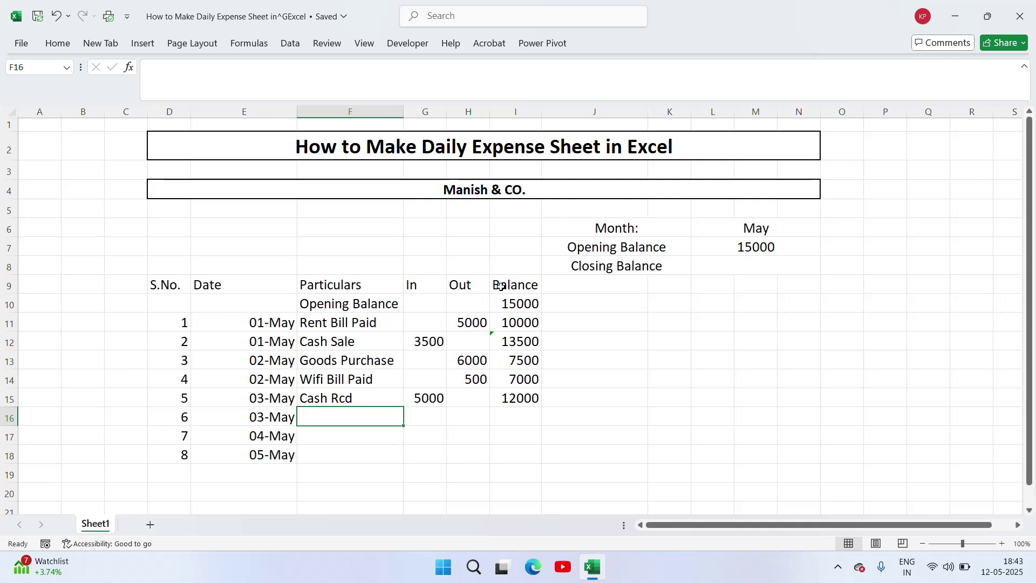
text(Stat)
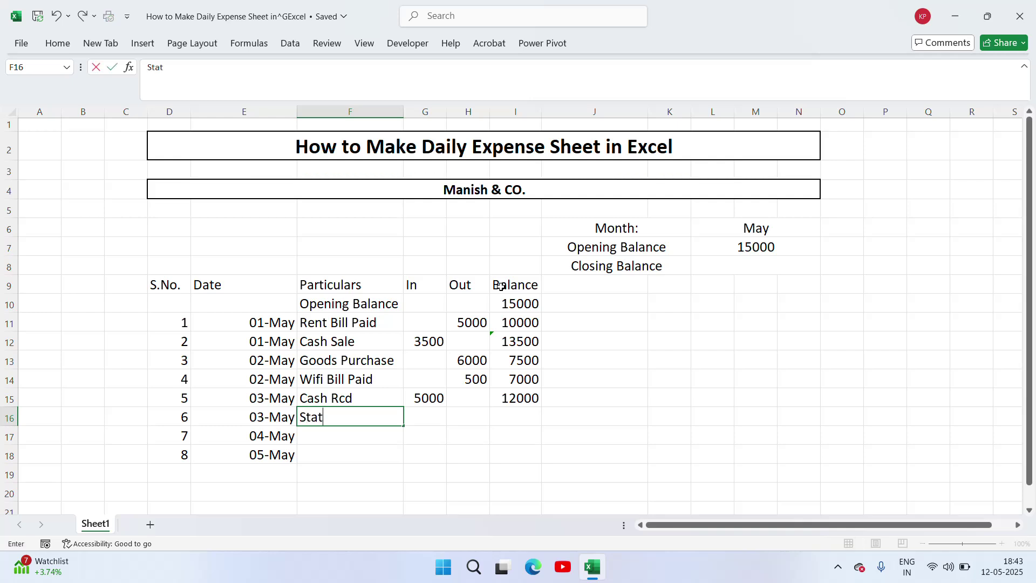
text(ionery Item Purchase)
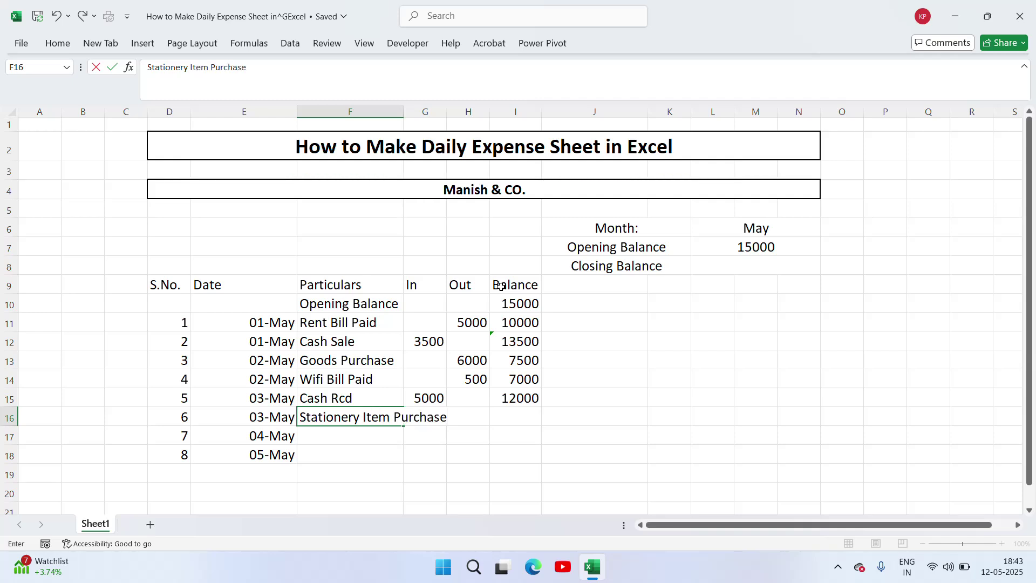
key(Return)
key(Up)
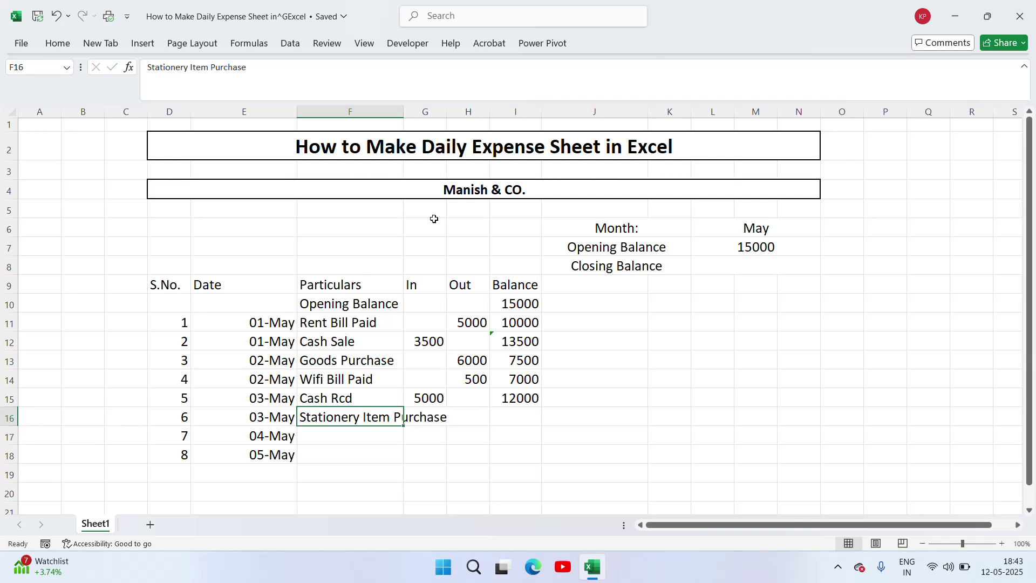
double_click(404, 105)
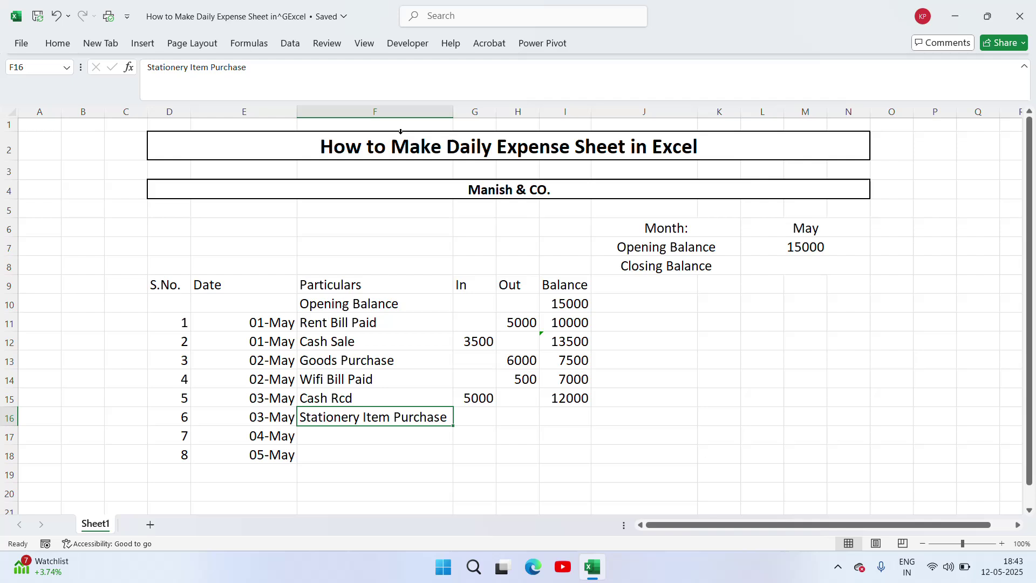
Enter 2000 under "Out" in H16 for the stationery purchase and calculate its balance in I16 with the formula =I15-H16
click(477, 397)
key(Down)
key(Right)
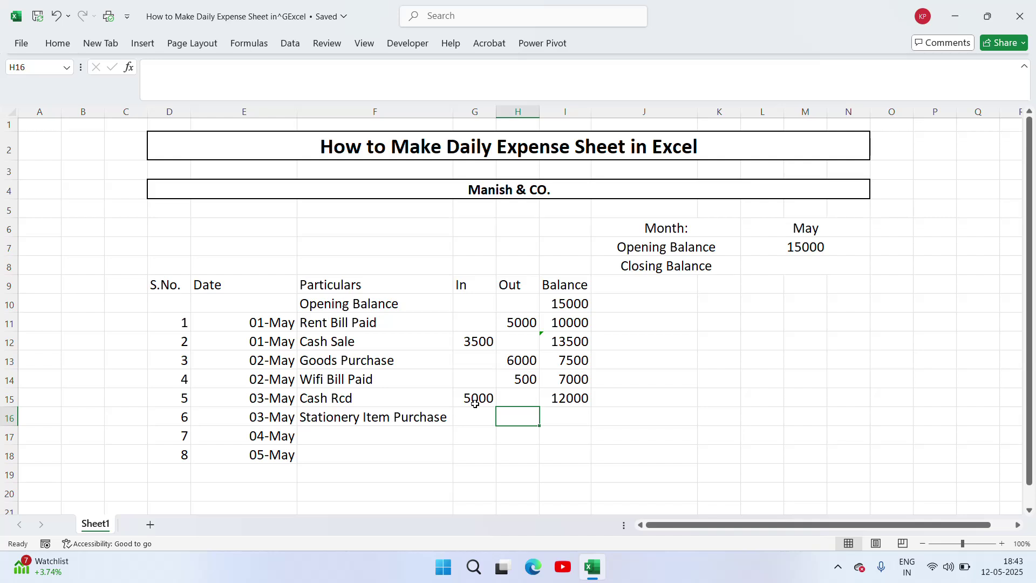
text(2000)
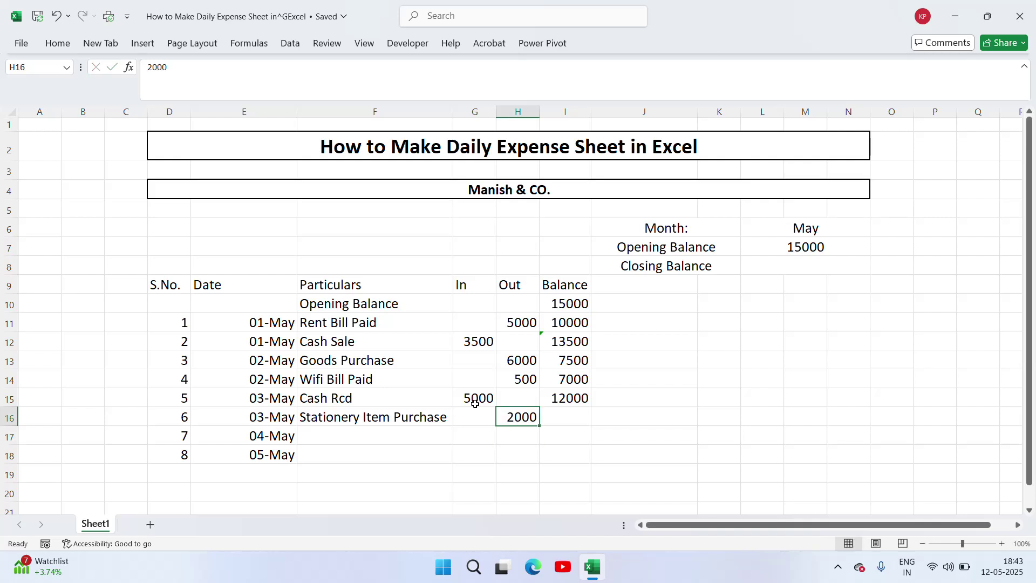
key(Right)
text(=)
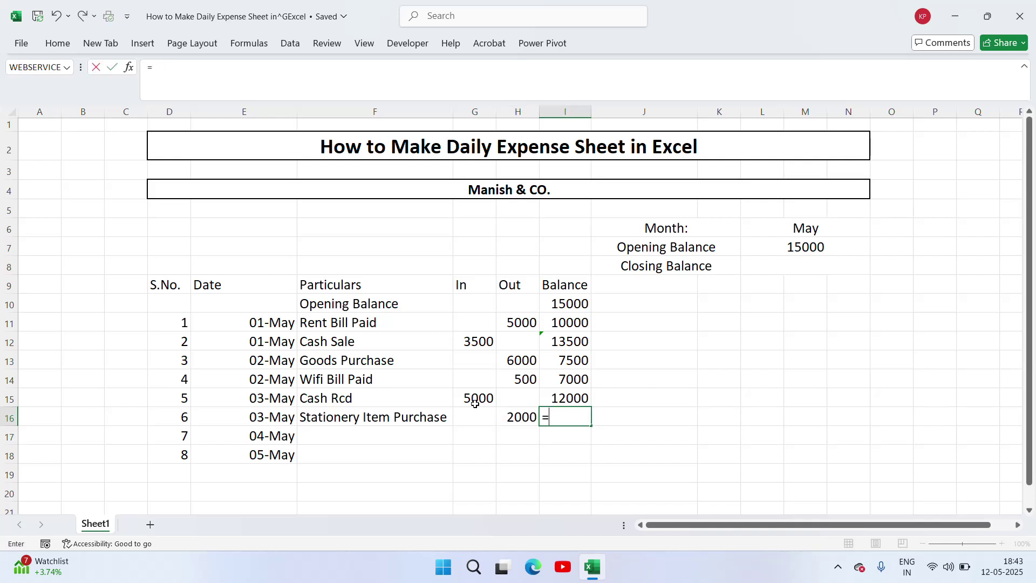
key(Up)
text(-)
key(Left)
key(Return)
Enter "Other Office Expenses" as the seventh entry's particulars in F17 with 1800 under "Out" in H17
key(Left)
key(Left)
key(Left)
key(Left)
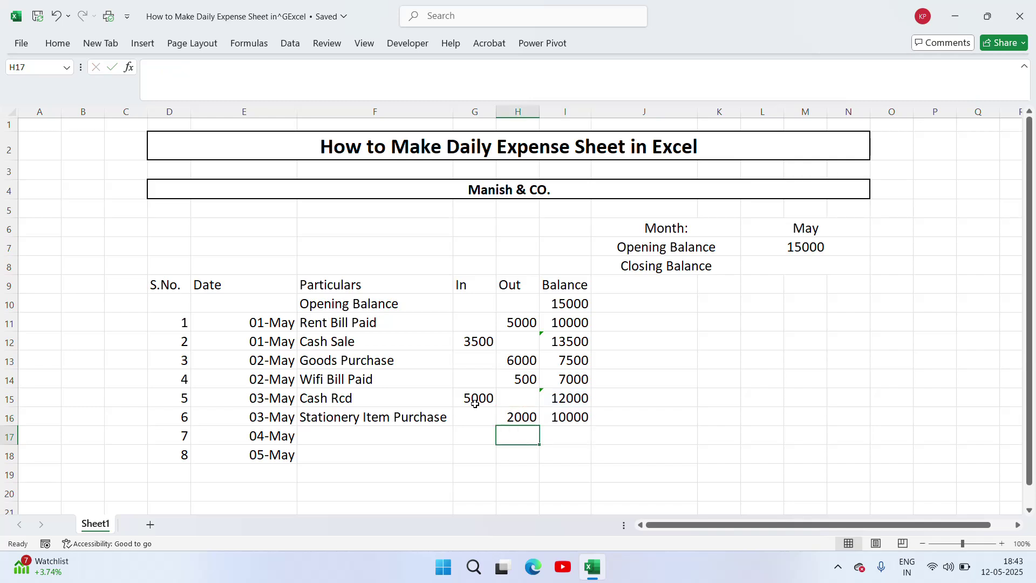
key(Right)
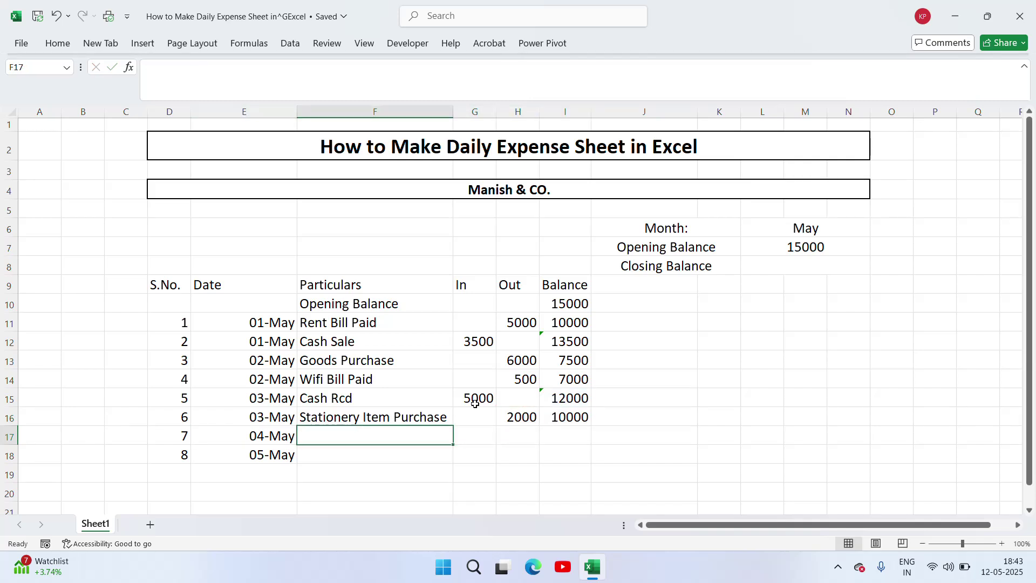
text(Other Office Expenses)
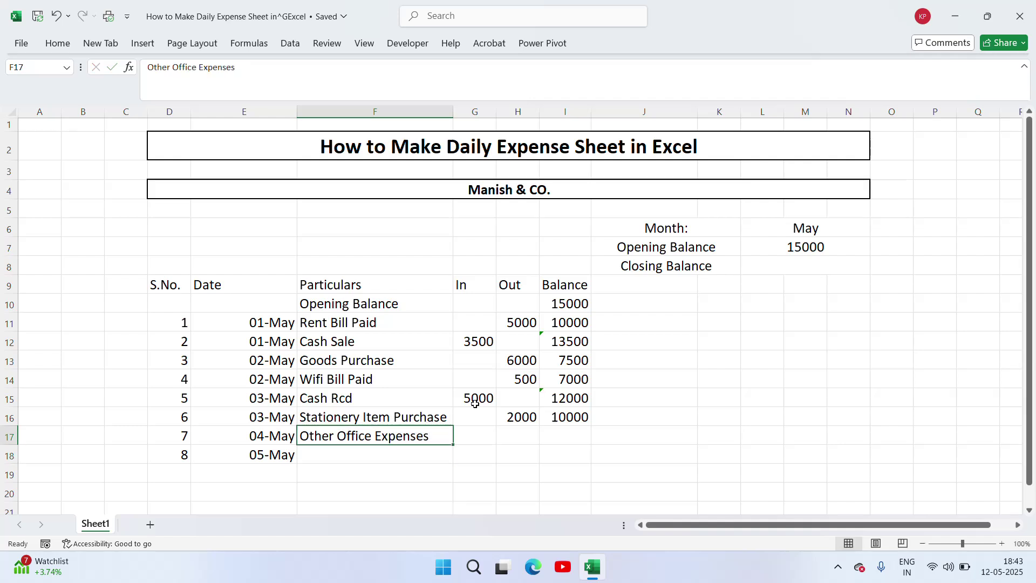
key(Right)
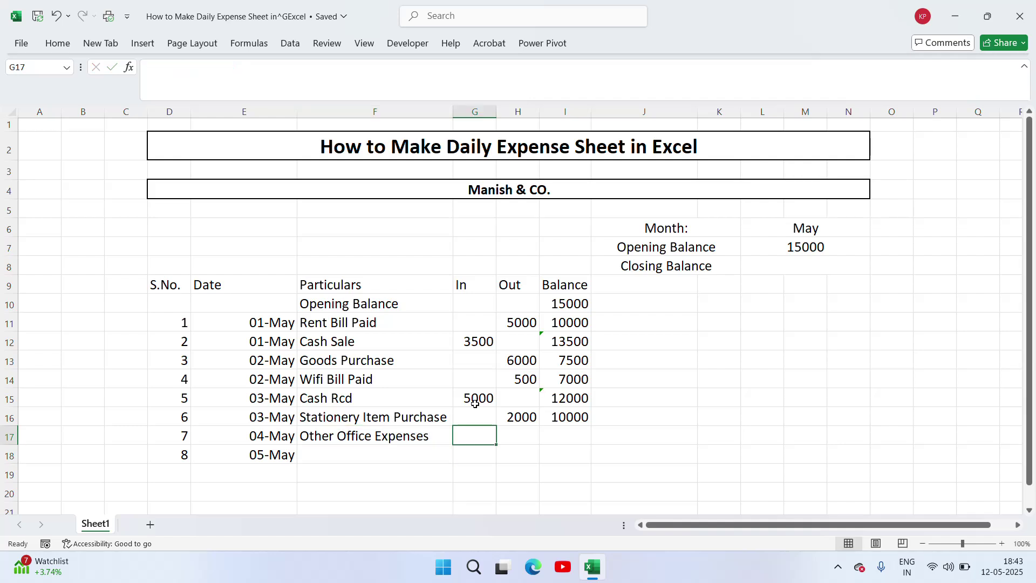
key(Right)
text(1800)
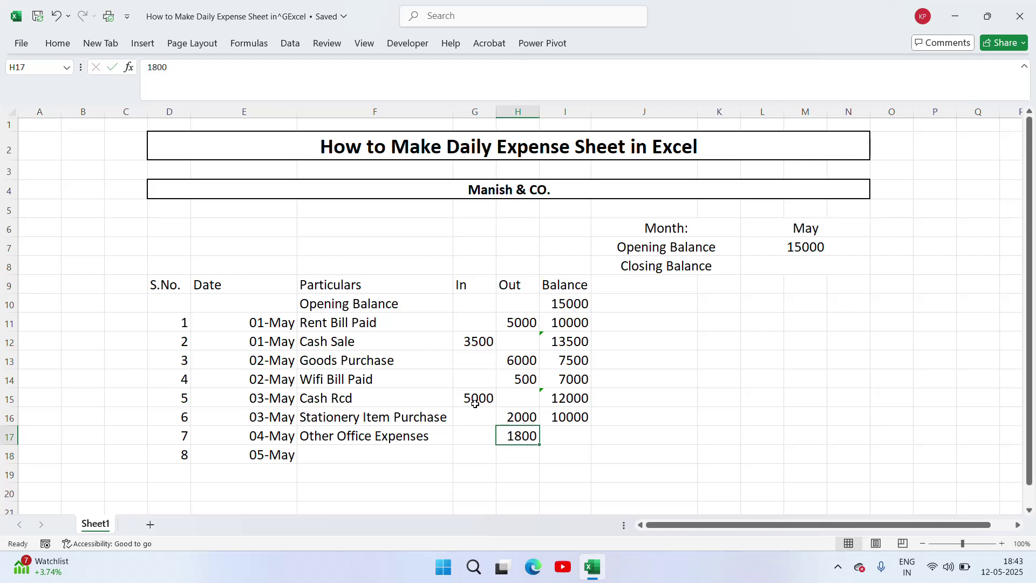
Calculate the other office expenses entry's balance in I17 with the formula =I16-H17
key(Right)
text(=)
key(Up)
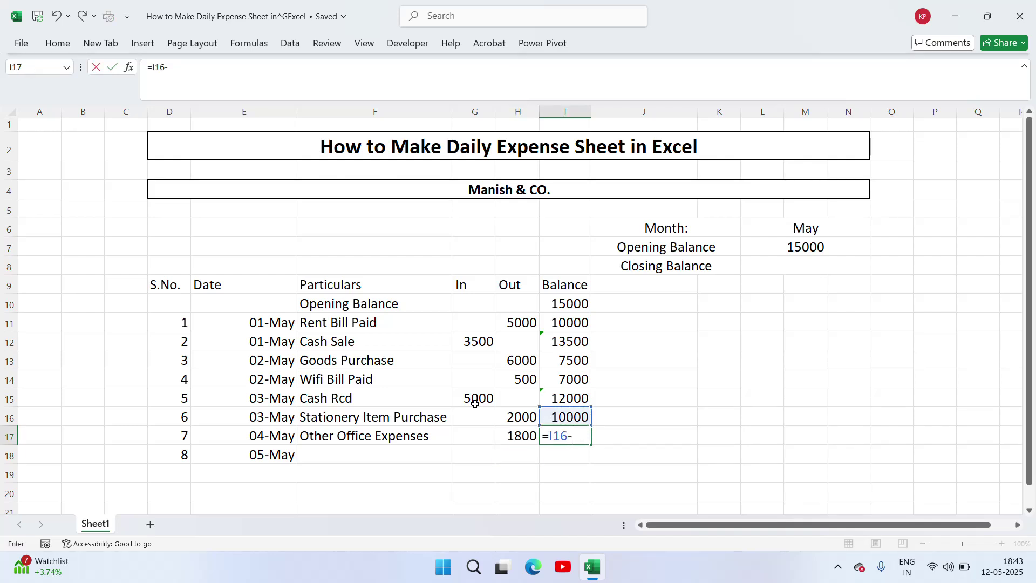
text(-)
key(Left)
key(Return)
Enter "Cash Sale" as the eighth entry's particulars in F18 with 5000 under "In" in G18
key(Left)
key(Left)
key(Left)
key(Left)
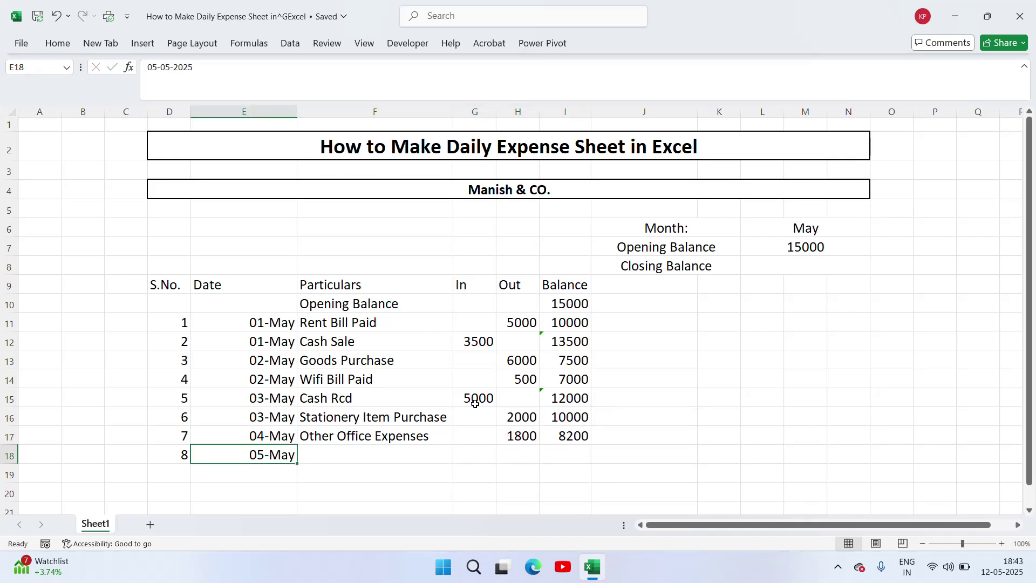
key(Right)
key(Right)
key(Left)
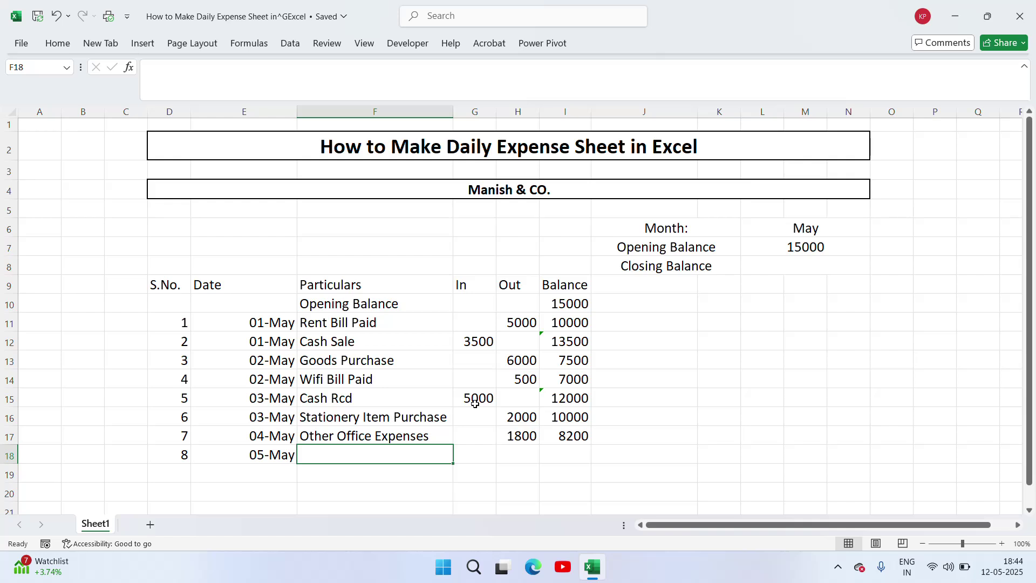
text(Cash Sale)
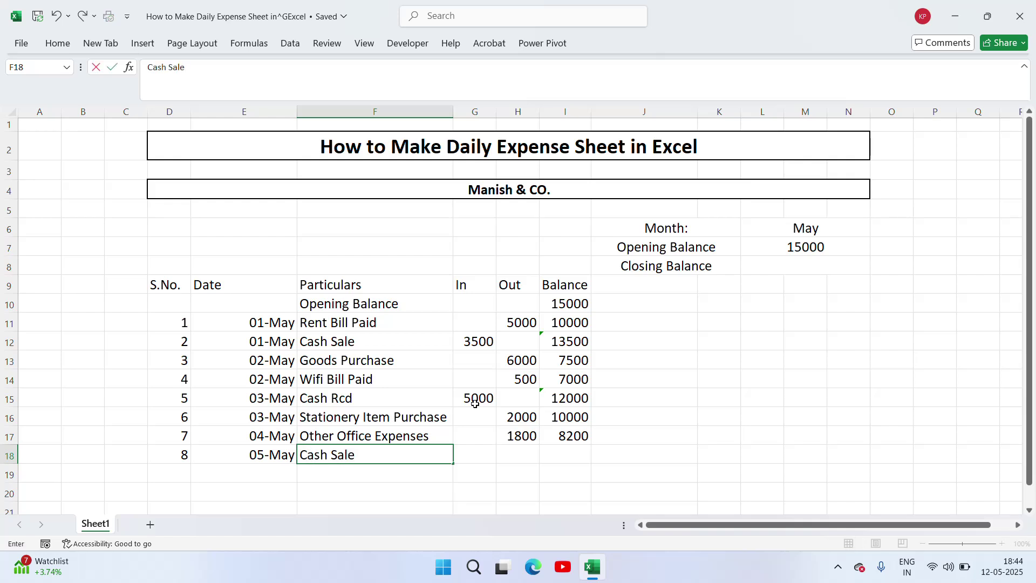
key(Up)
key(Right)
key(Down)
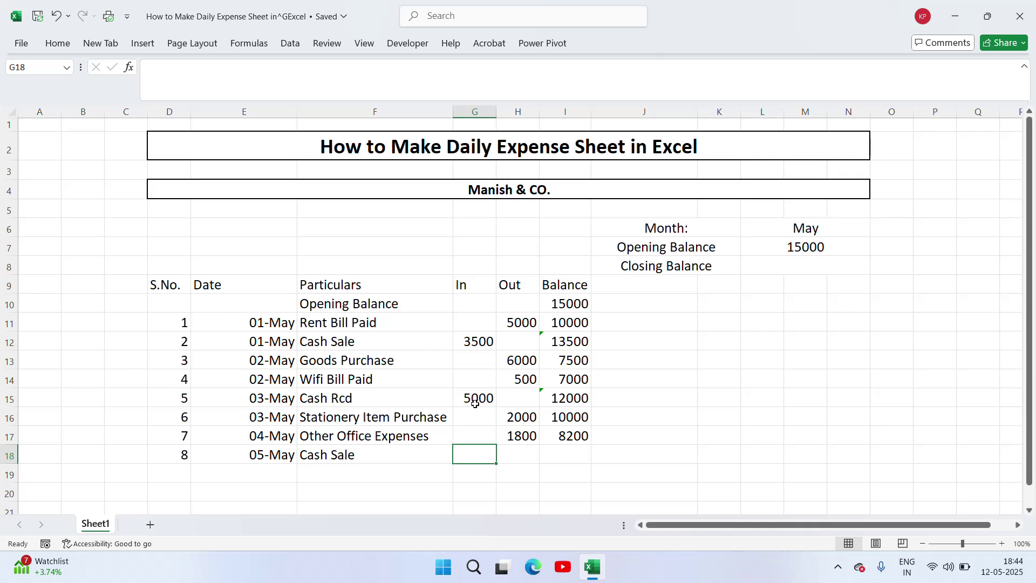
text(500)
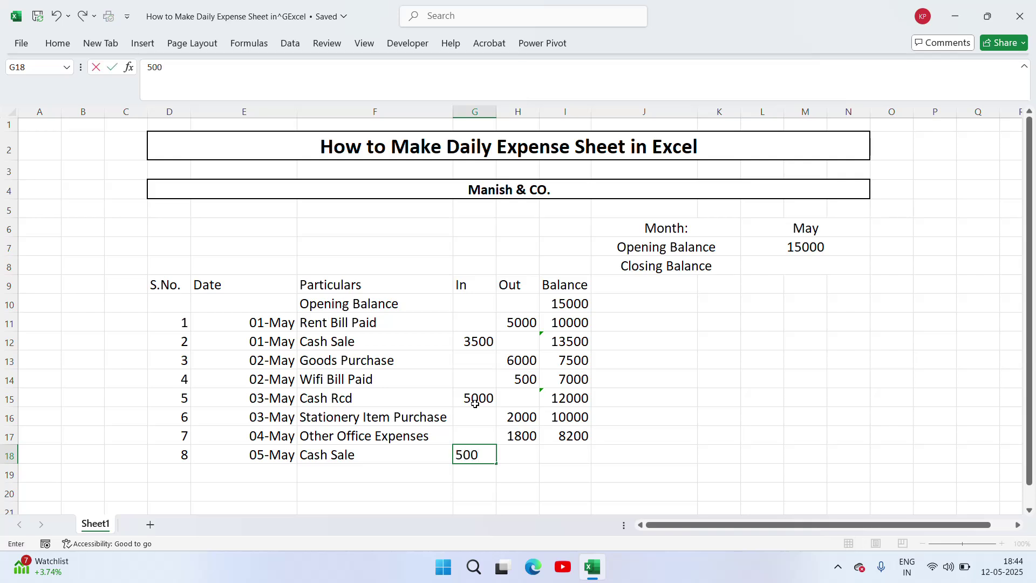
text(0)
key(Return)
Calculate the eighth entry's balance in I18 with the formula =I17+G18
key(Up)
key(Right)
key(Right)
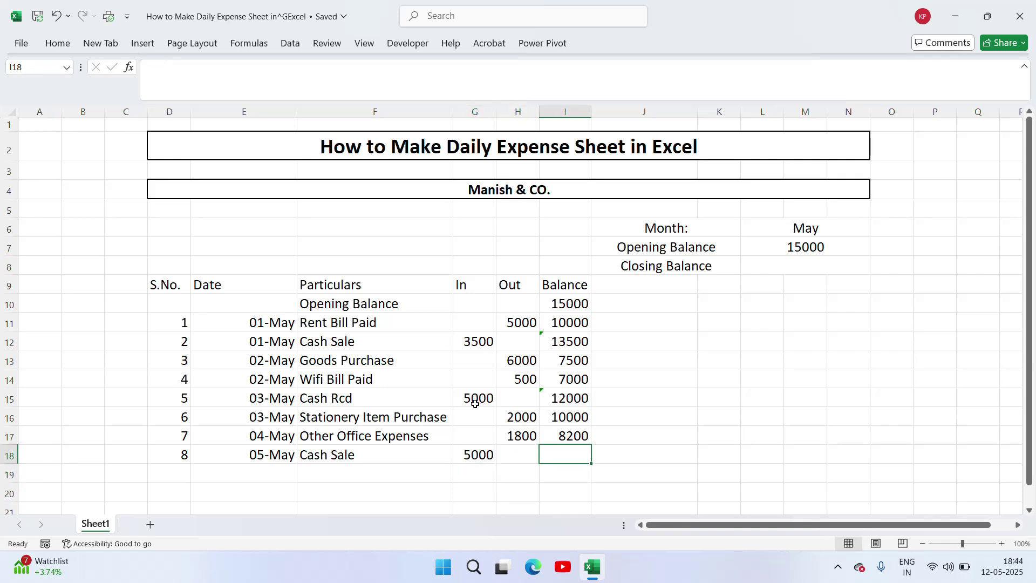
text(=)
key(Up)
key(Up)
key(Down)
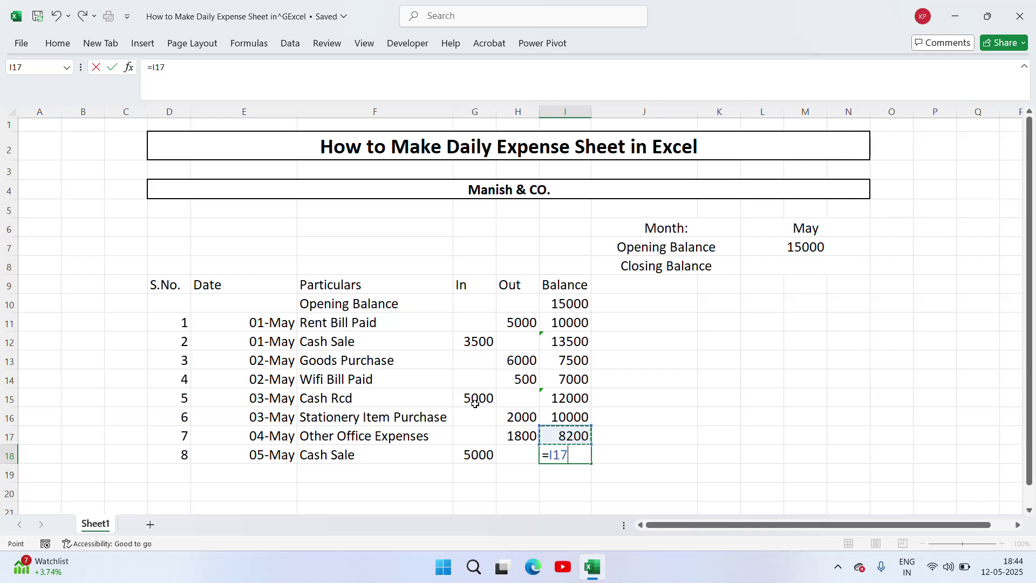
text(+)
key(Left)
key(Left)
key(Return)
key(Up)
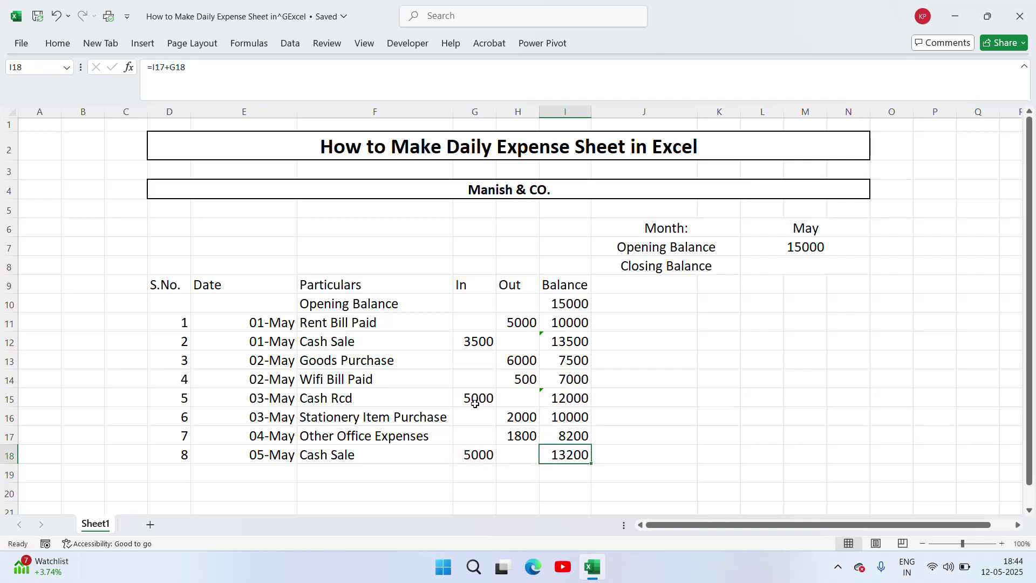
key(Left)
key(Left)
key(Left)
key(Left)
key(Up)
key(Up)
key(Up)
key(Up)
key(Up)
key(Up)
key(Up)
key(Up)
key(Up)
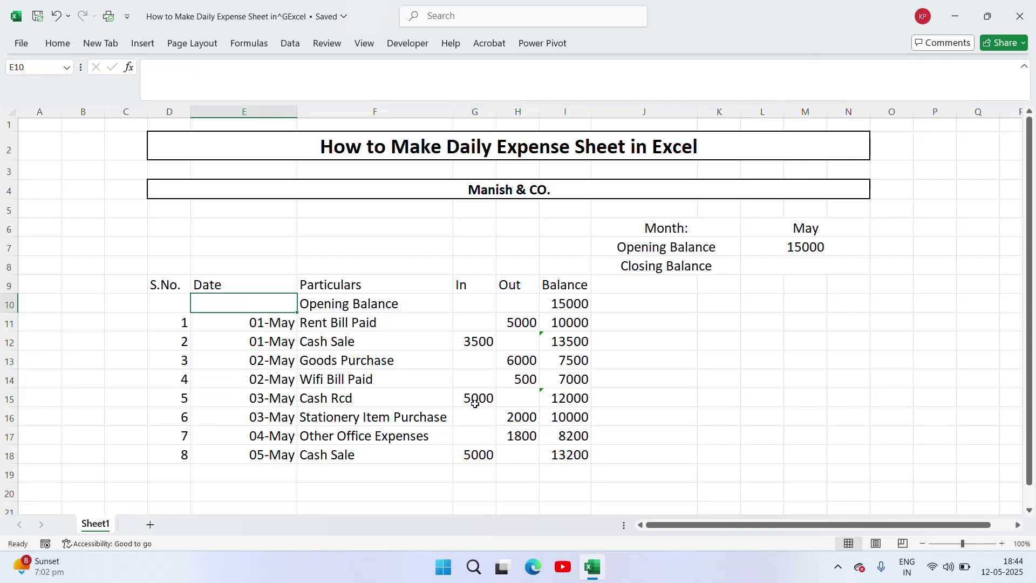
key(Right)
key(Right)
key(Right)
key(Up)
key(Up)
key(Up)
key(Up)
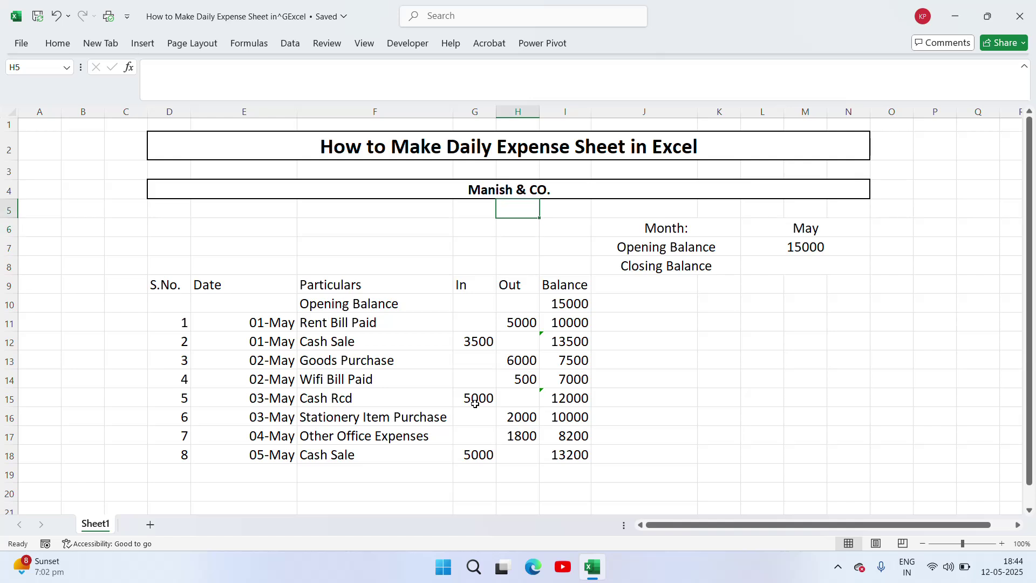
key(Right)
key(Right)
key(Down)
key(shift+Down)
key(shift+Down)
key(shift+Right)
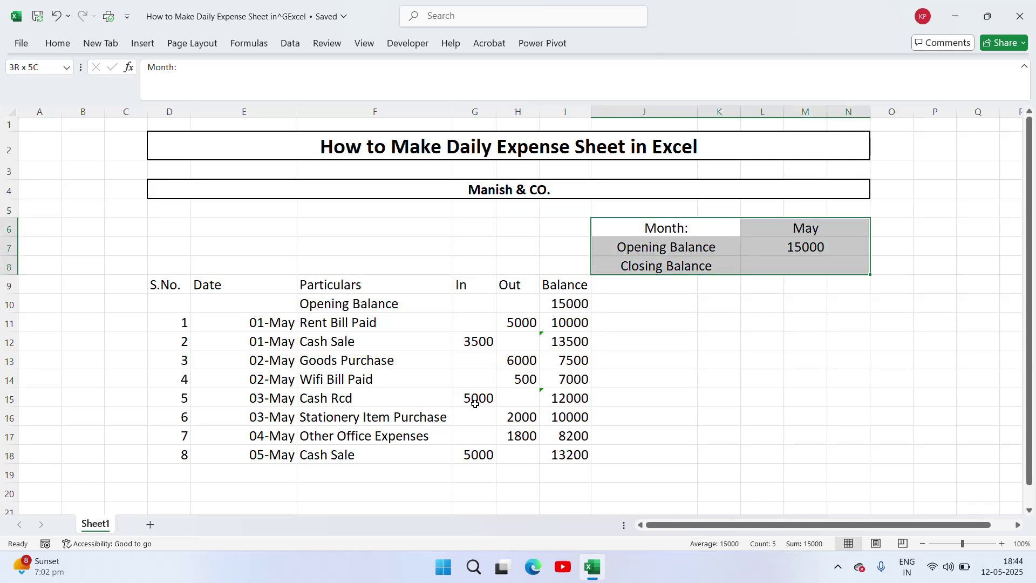
key(ctrl+c)
key(Left)
key(Left)
key(Left)
key(Left)
key(ctrl+v)
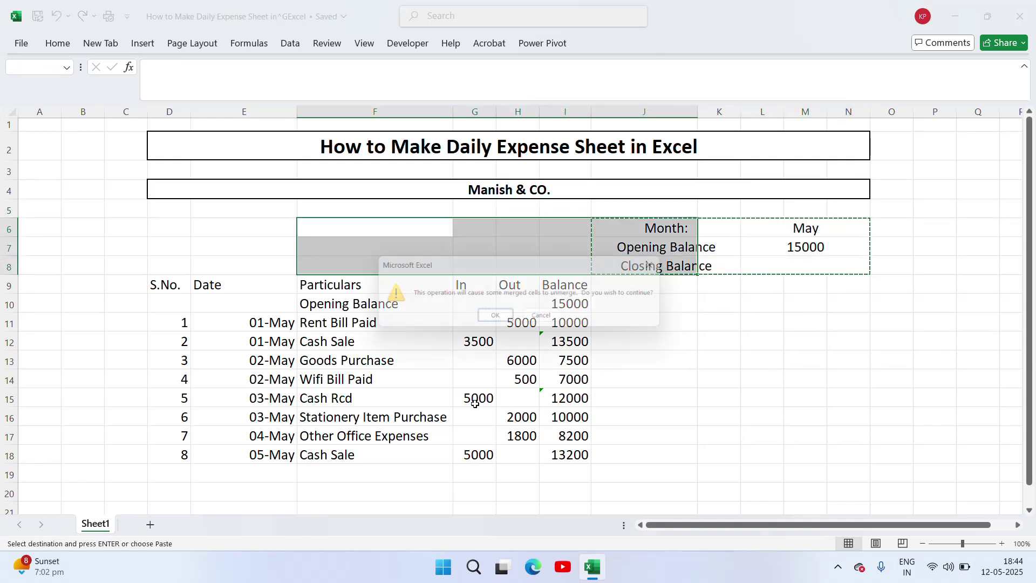
key(Escape)
Move the merged "Month:" label from J6 to G6
key(Right)
key(Right)
key(Right)
key(Right)
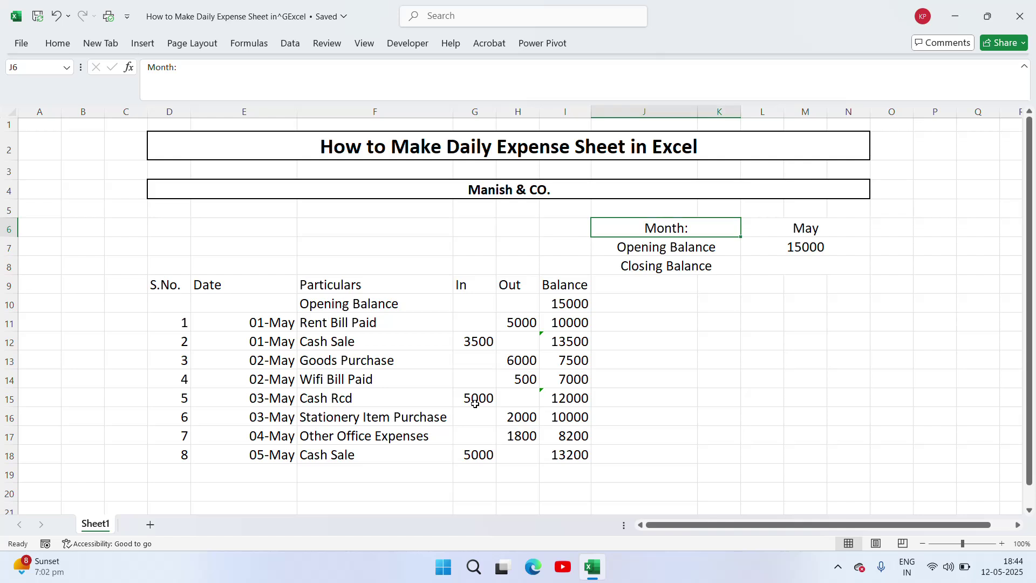
key(ctrl+c)
key(Left)
key(Left)
key(Left)
key(shift+Left)
key(shift+Right)
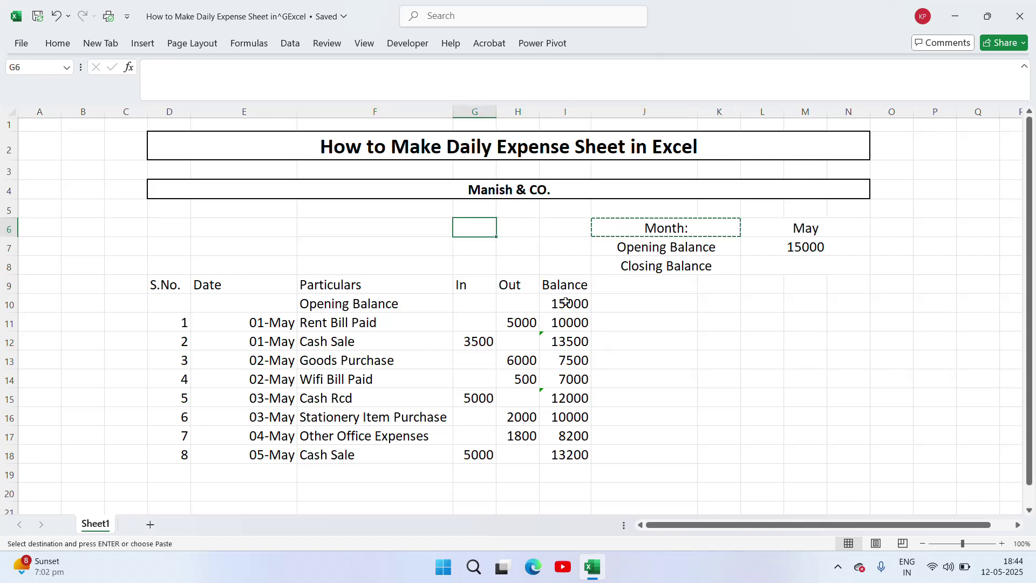
key(ctrl+v)
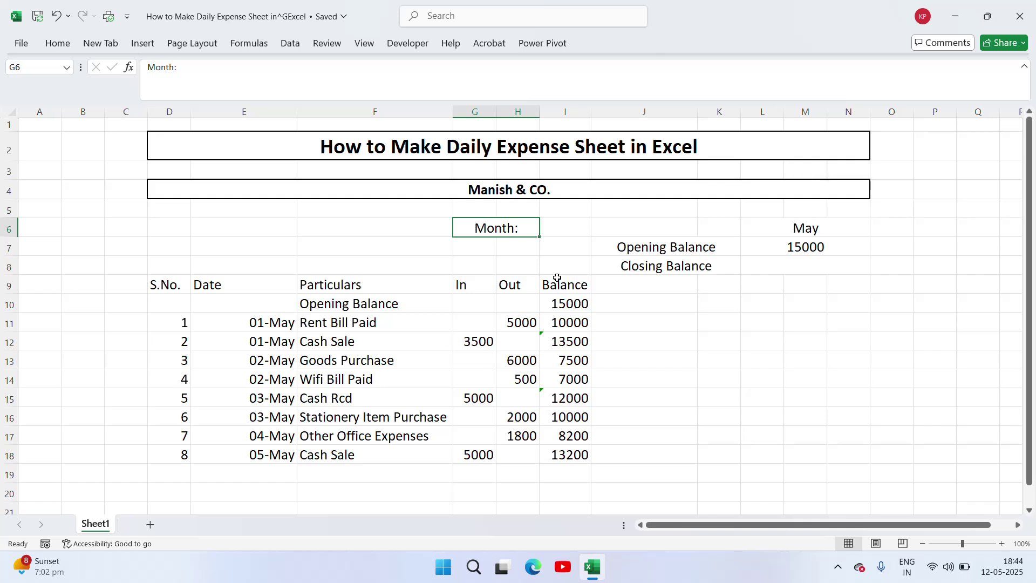
Move the merged "Opening Balance" label from J7 to G7, directly below "Month:"
click(614, 251)
key(ctrl+x)
key(Left)
key(Left)
key(Left)
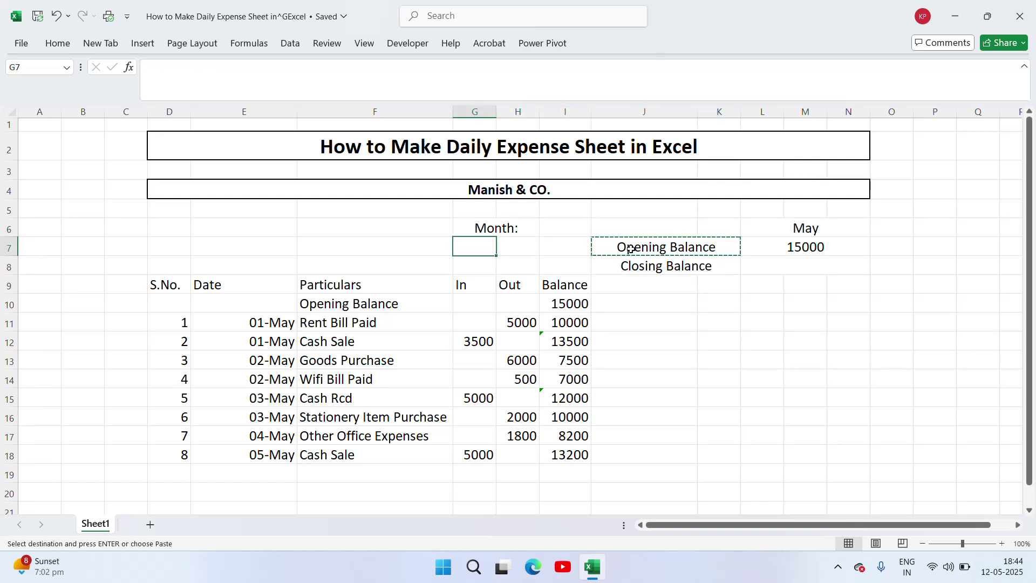
key(ctrl+v)
Move the merged "Closing Balance" label from J8 to G8
key(Right)
key(Right)
key(Down)
key(ctrl+x)
key(Left)
key(Left)
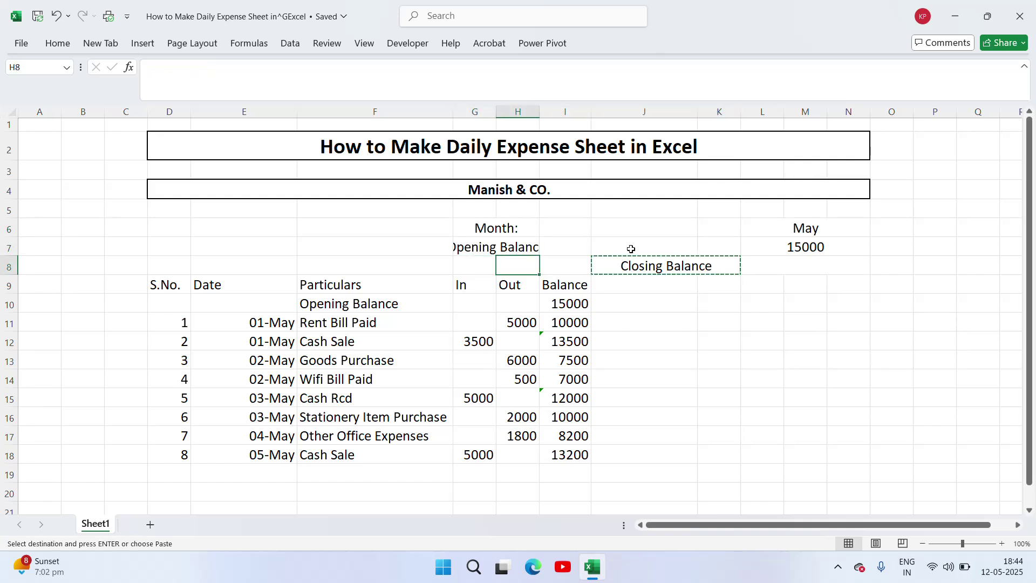
key(Left)
key(ctrl+v)
Move the merged month value "May" from L6 to I6, beside its label
key(Up)
key(Up)
key(Up)
key(Right)
key(Right)
key(Right)
key(Right)
key(Right)
key(Right)
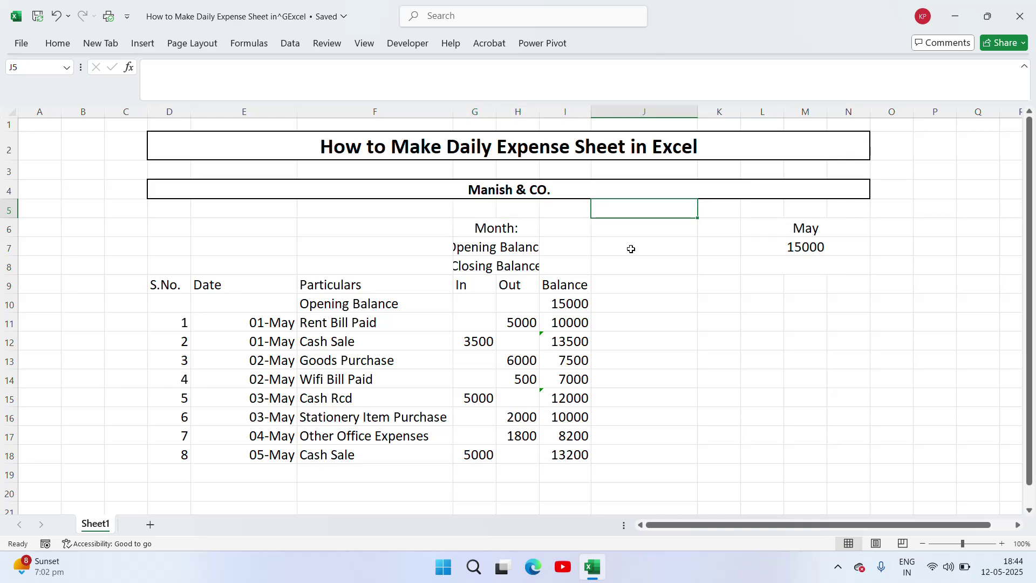
key(Down)
key(ctrl+x)
key(Left)
key(Left)
key(Left)
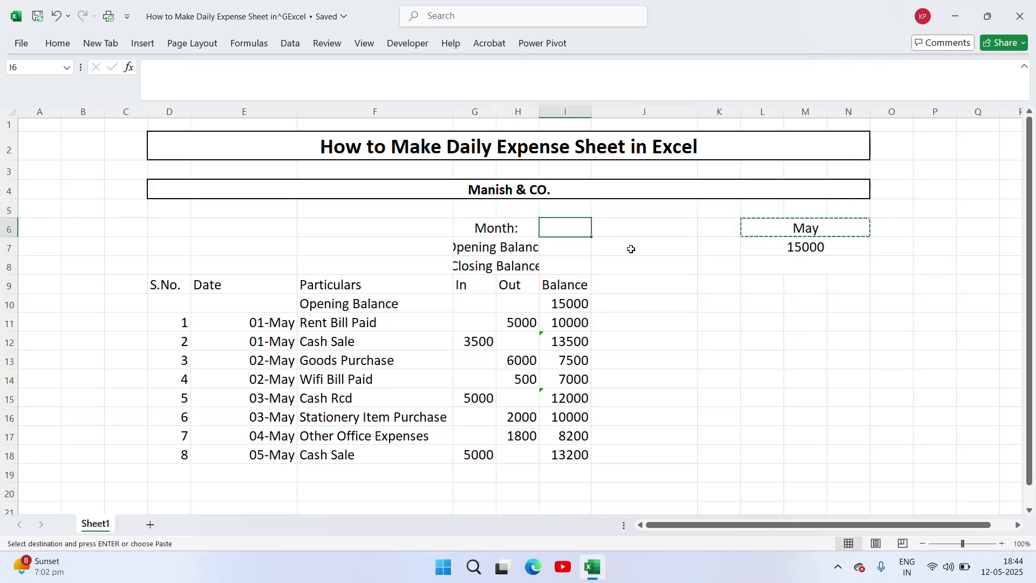
key(ctrl+v)
Move the merged opening balance value 15000 from L7 to I7, beside its label
key(Right)
key(Right)
key(ctrl+Down)
key(ctrl+Down)
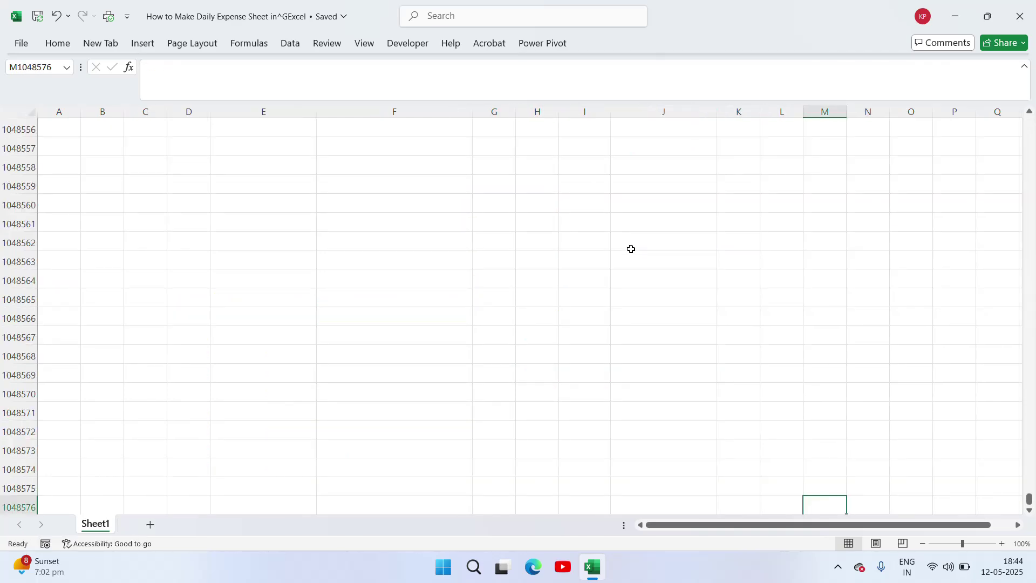
key(ctrl+Up)
key(Up)
key(Down)
key(ctrl+x)
key(Left)
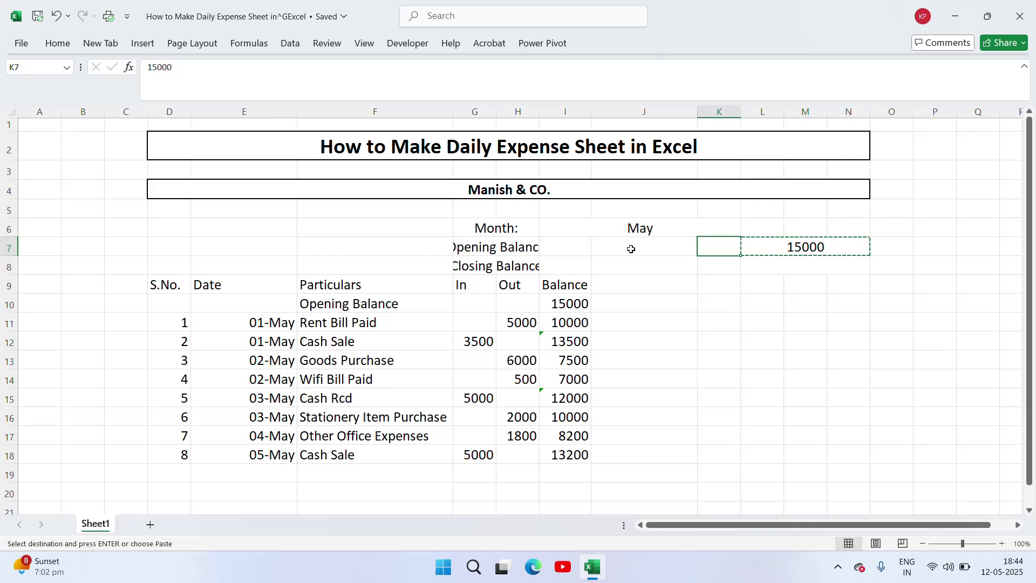
key(Left)
key(Left)
key(ctrl+v)
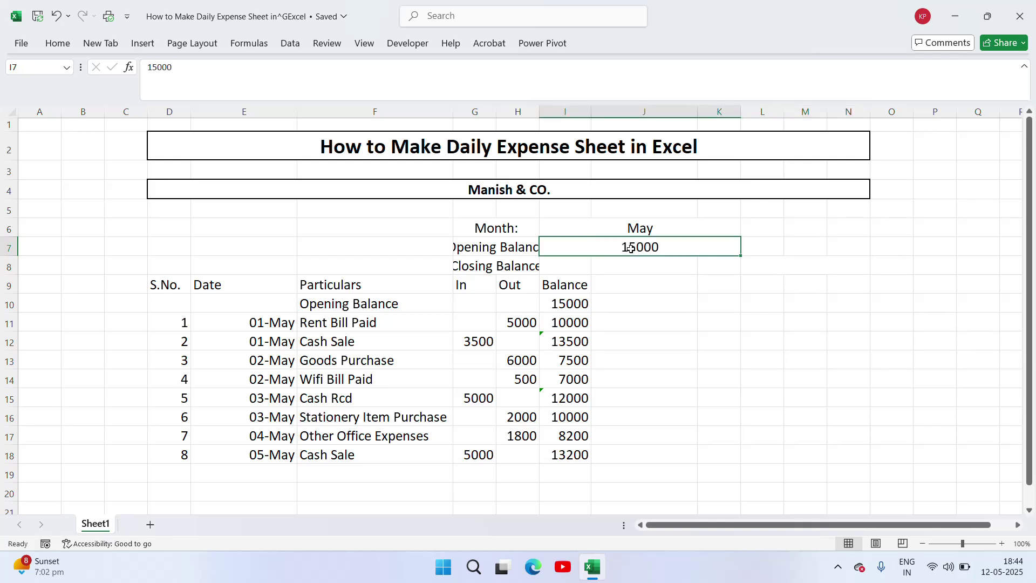
Autofit column H and widen column G so the "Opening Balance" and "Closing Balance" labels fit
double_click(540, 110)
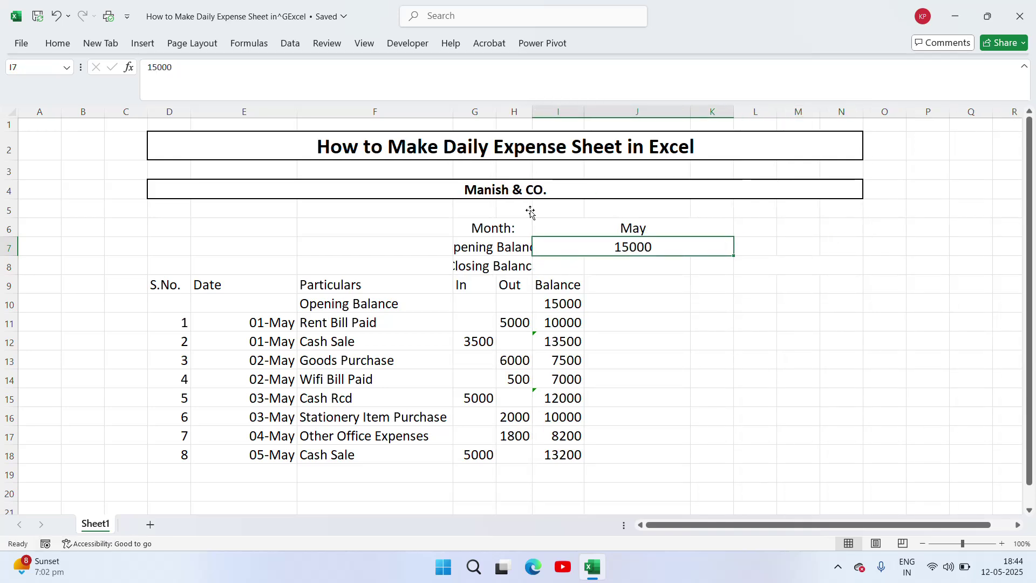
drag(497, 110, 538, 111)
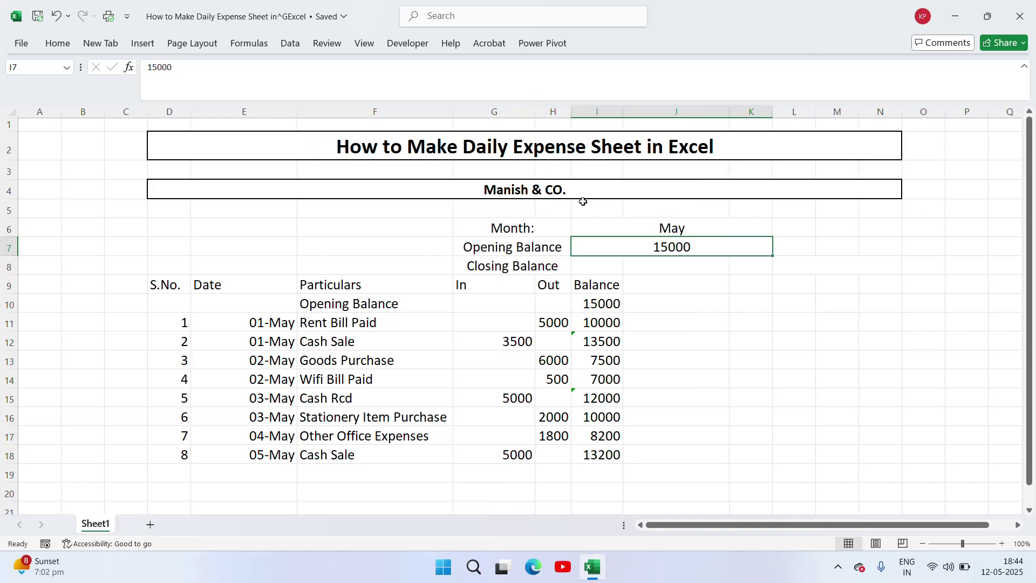
Delete the four surplus columns K to N so the title and company rows end at column J
click(715, 272)
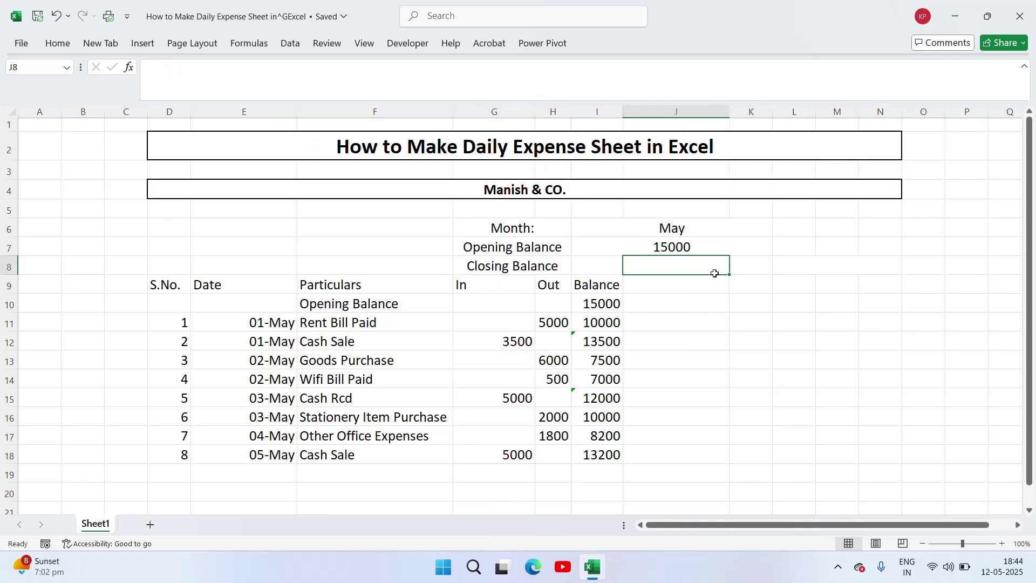
click(752, 112)
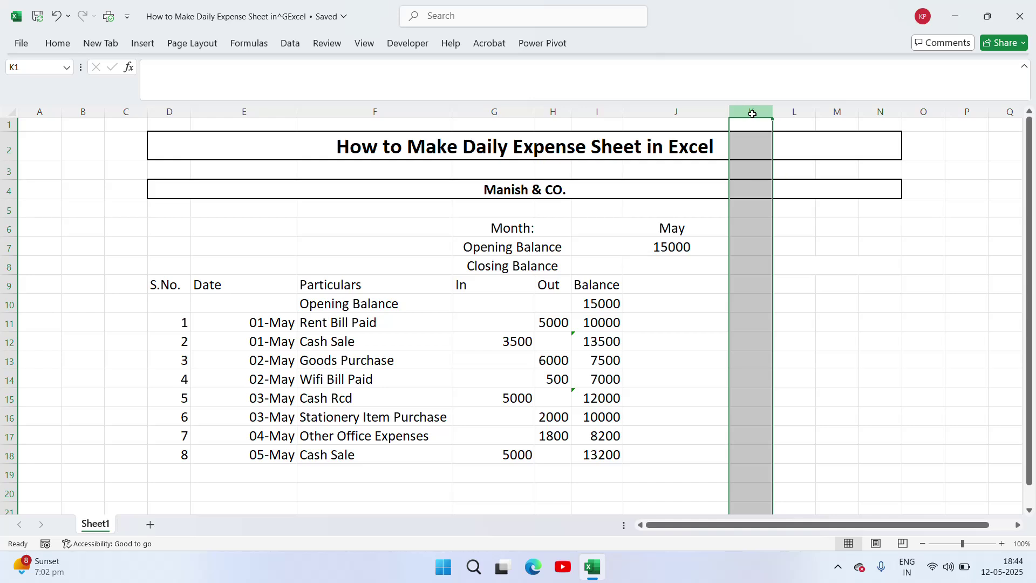
key(ctrl+minus)
key(ctrl+minus)
key(ctrl+minus)
key(ctrl+minus)
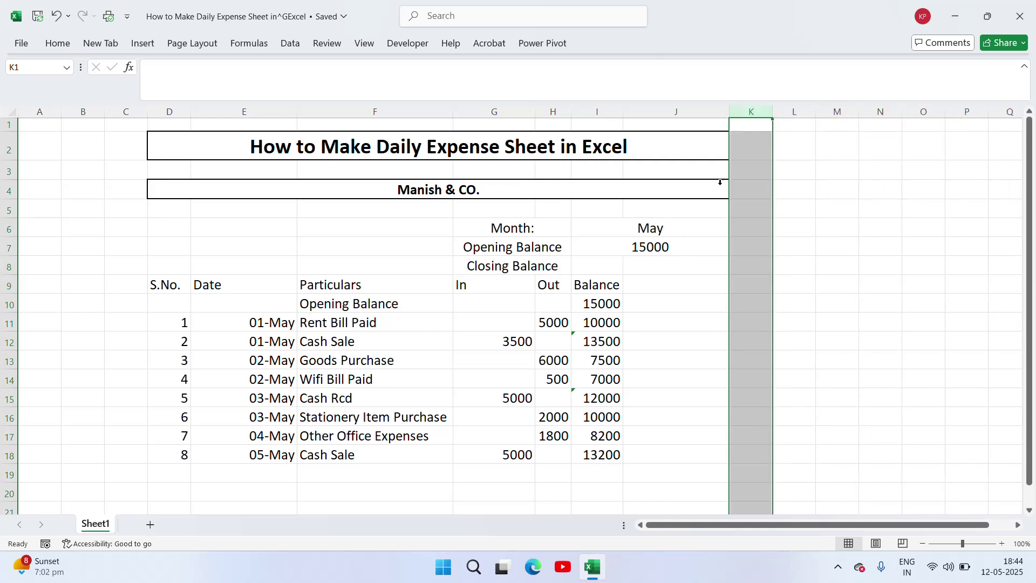
click(702, 222)
click(668, 280)
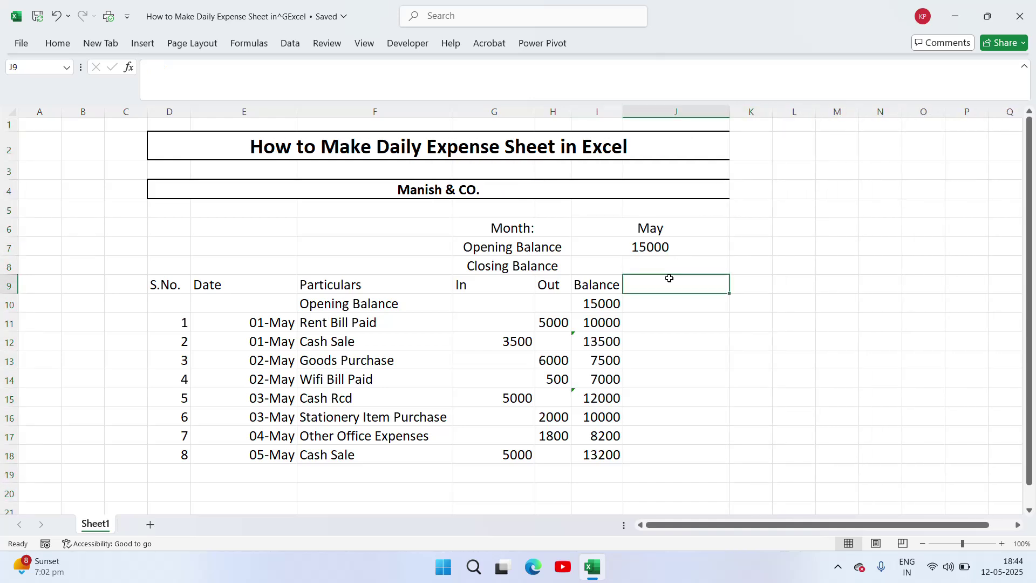
Try applying all borders to the whole block D4:J19, from the company name down to row 19
click(603, 229)
key(Left)
key(Left)
key(Up)
key(Up)
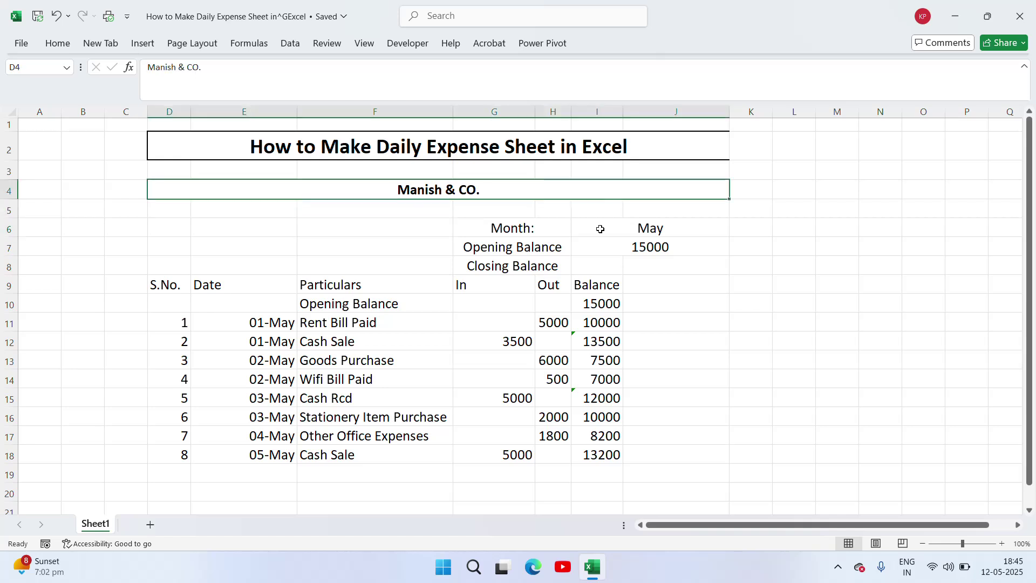
key(shift+Down)
key(shift+Down)
key(shift+Down)
key(shift+Down)
key(shift+Down)
key(shift+Down)
key(shift+Down)
key(shift+Down)
key(shift+Down)
key(shift+Down)
key(shift+Down)
key(shift+Down)
key(shift+Down)
key(shift+Down)
key(shift+Down)
key(shift+Down)
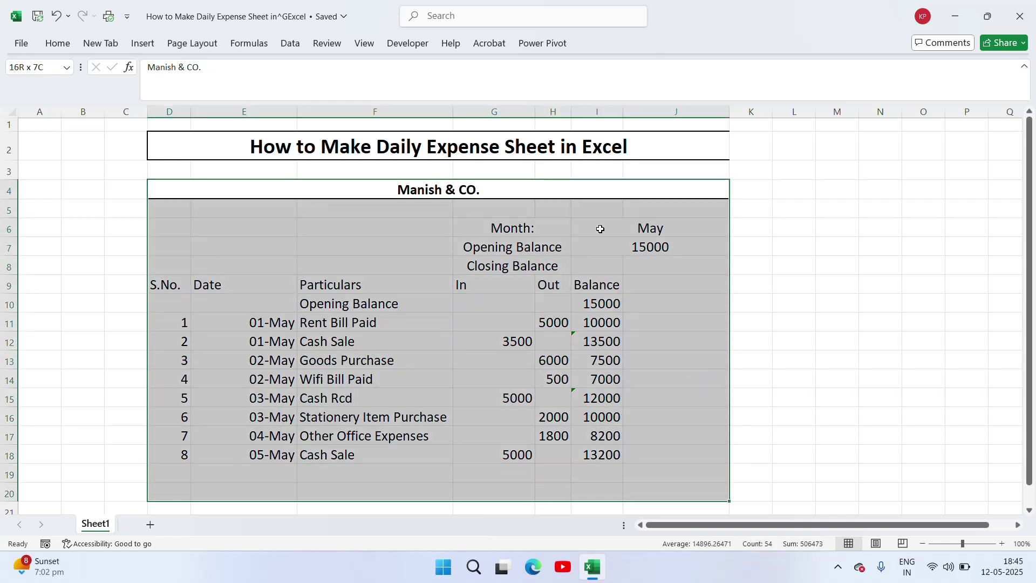
key(shift+Up)
click(57, 43)
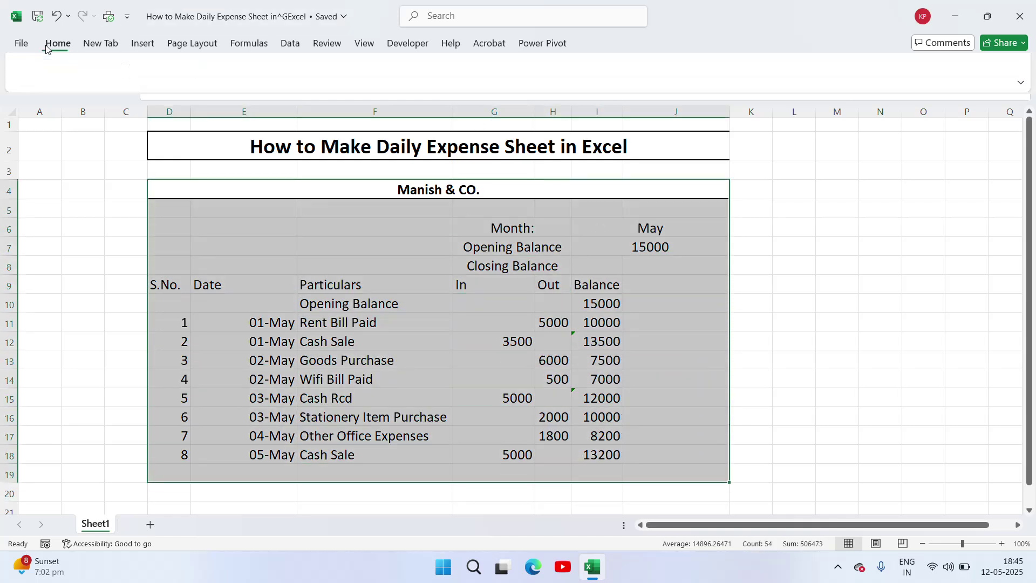
click(170, 96)
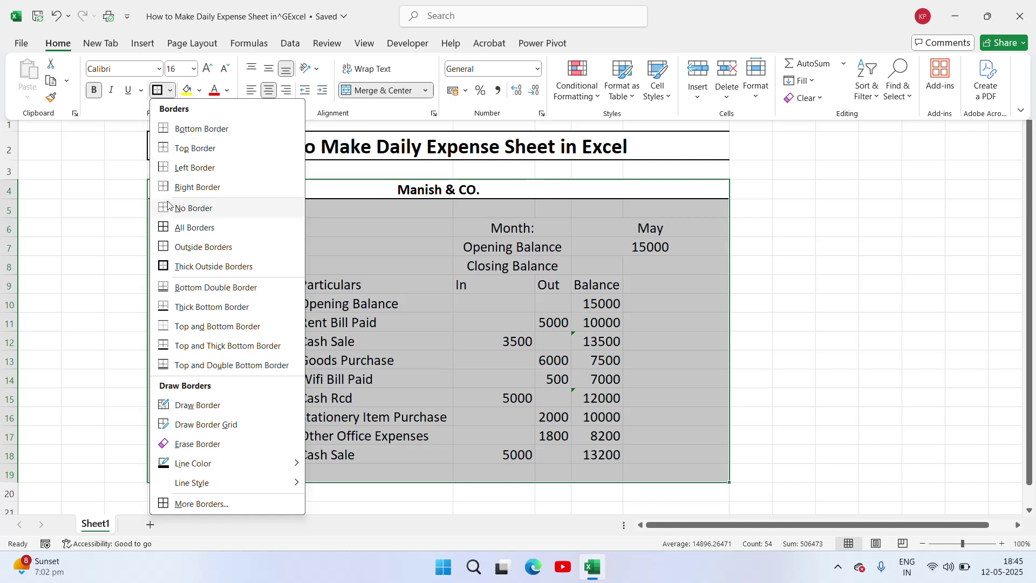
click(165, 226)
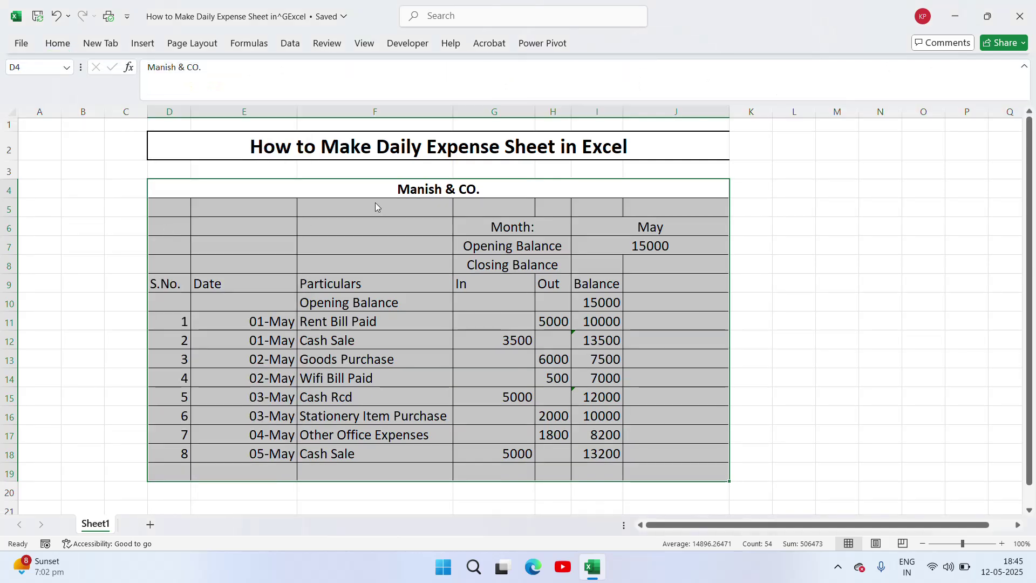
click(203, 204)
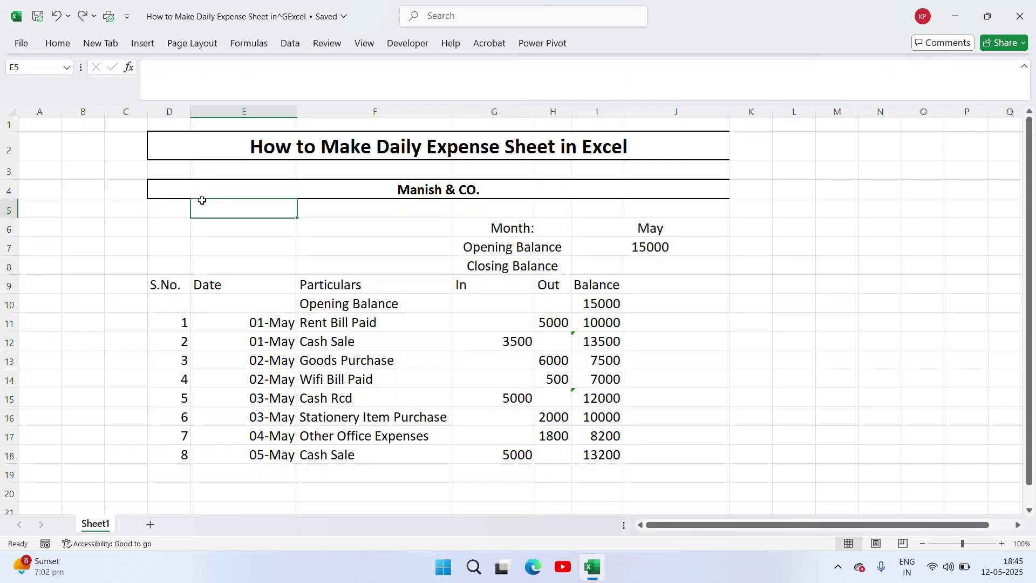
Apply thick outside borders around the month and balance header block D6:J8
click(280, 189)
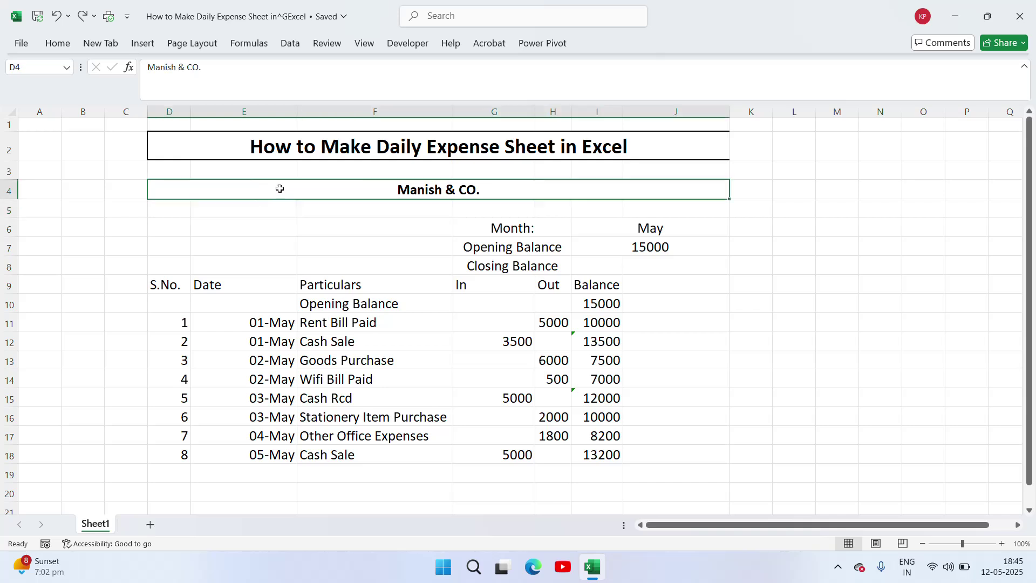
click(182, 202)
key(Down)
key(shift+Down)
key(shift+Down)
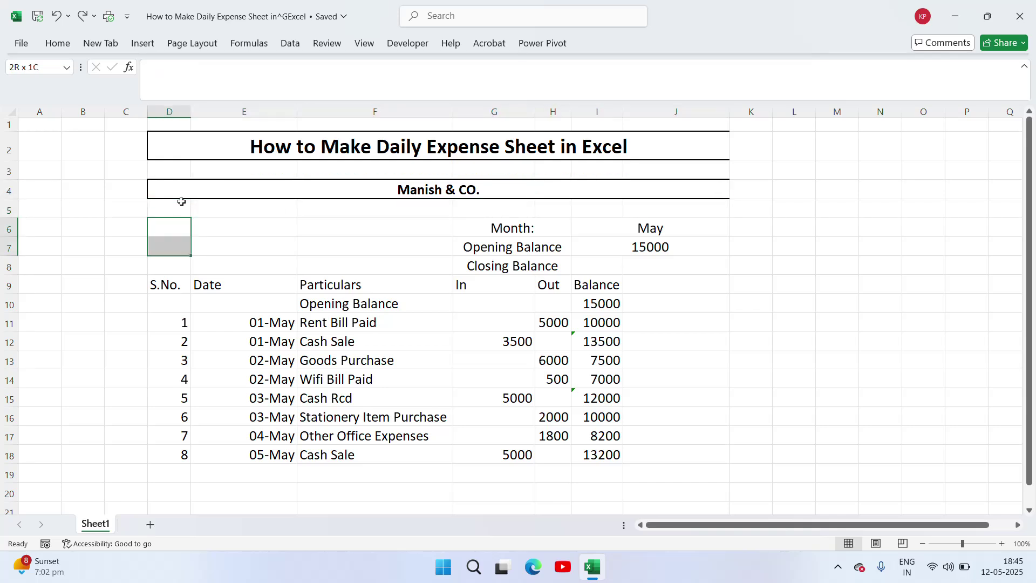
key(shift+Right)
key(shift+Right)
key(shift+Right)
key(shift+Right)
key(shift+Right)
key(shift+Right)
key(shift+Right)
key(shift+Left)
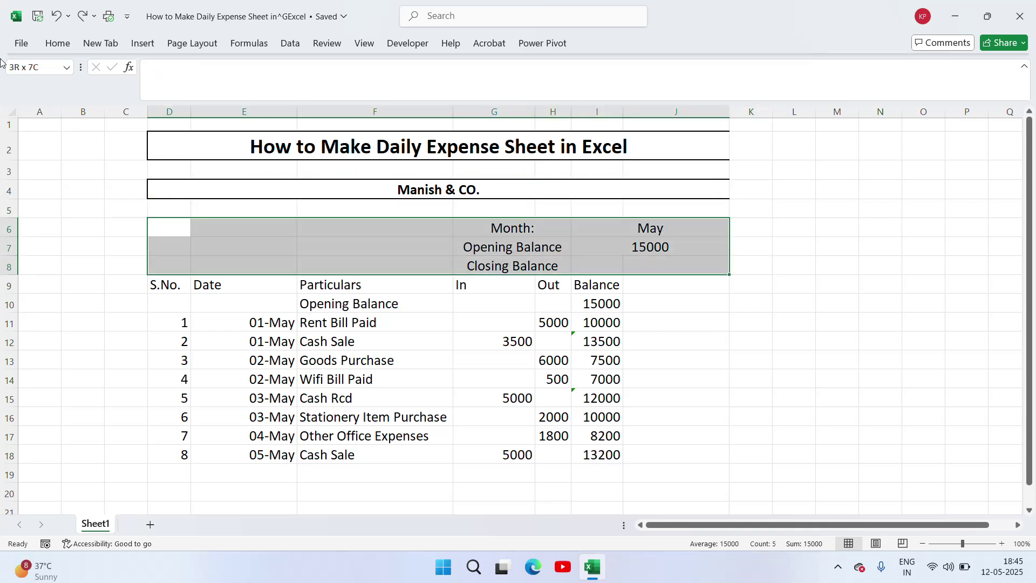
click(58, 43)
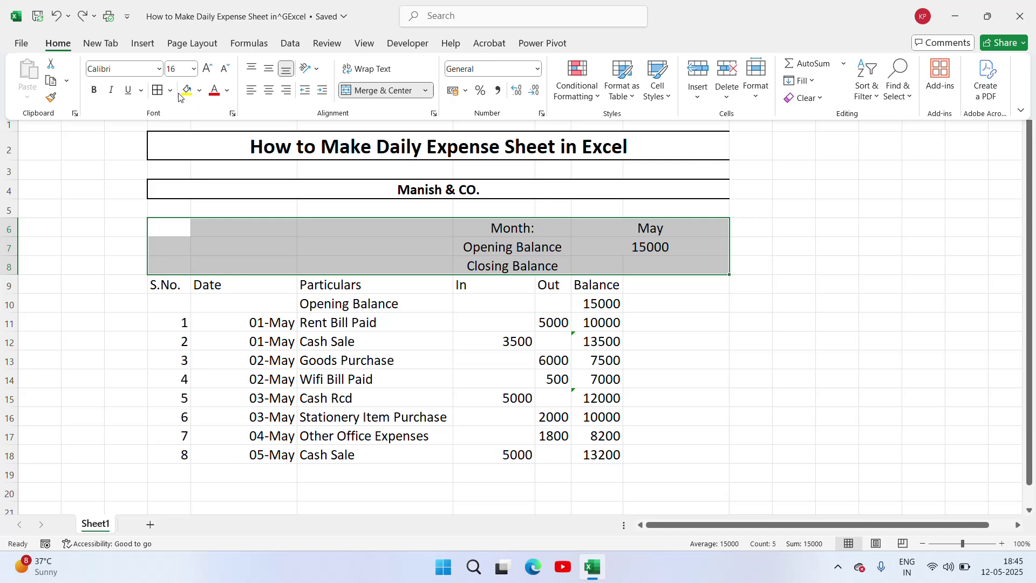
click(173, 92)
click(170, 266)
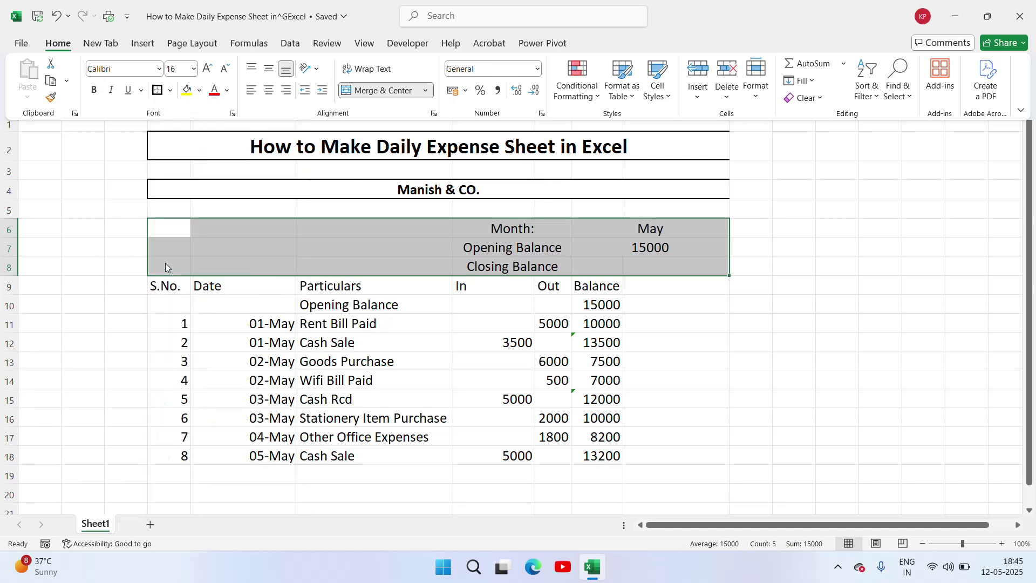
Apply all borders to the expense table D9:I19, including its header row and the blank row 19
click(172, 284)
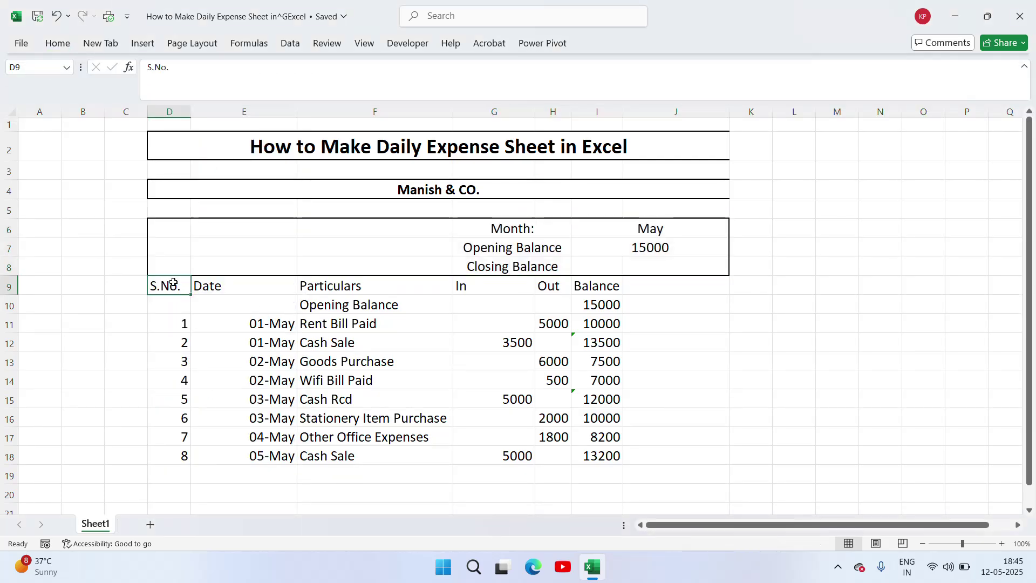
key(Right)
key(Right)
key(Right)
key(Left)
key(Left)
key(Left)
key(shift+Right)
key(shift+Right)
key(shift+Right)
key(shift+Right)
key(shift+Right)
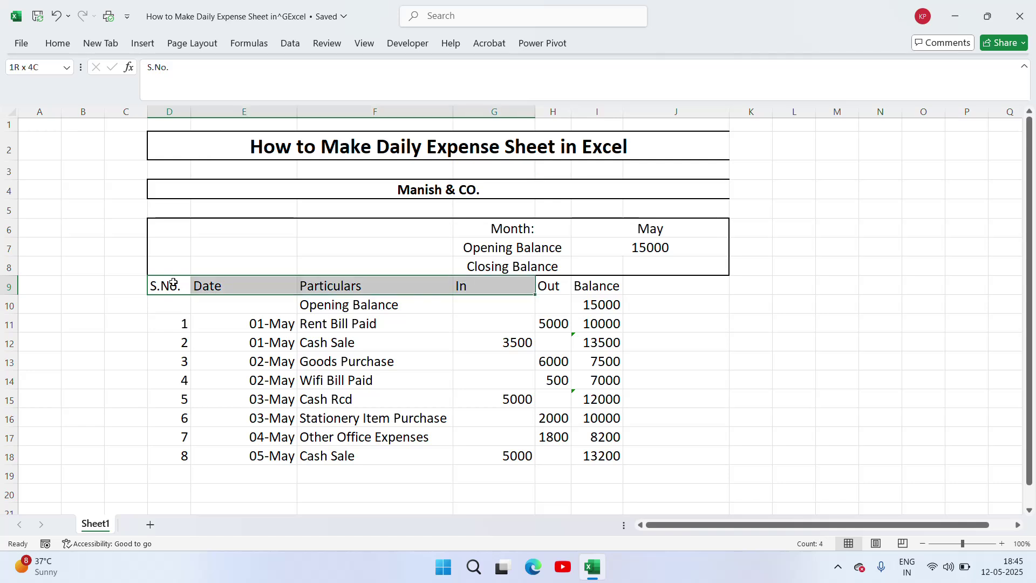
key(shift+Down)
key(shift+Down)
key(shift+Down)
key(shift+Down)
key(shift+Down)
key(shift+Down)
key(shift+Down)
key(shift+Down)
key(shift+Down)
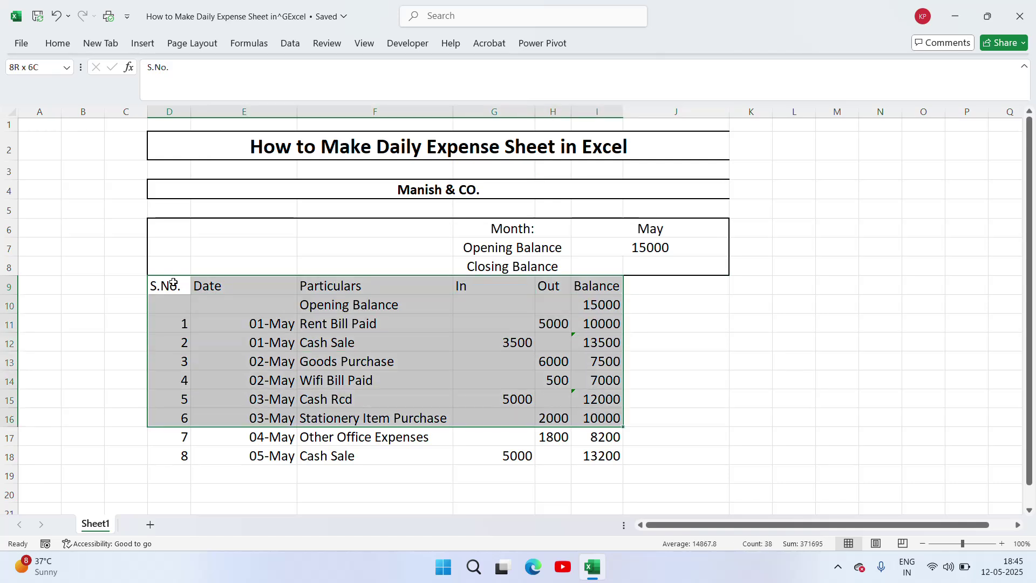
key(shift+Down)
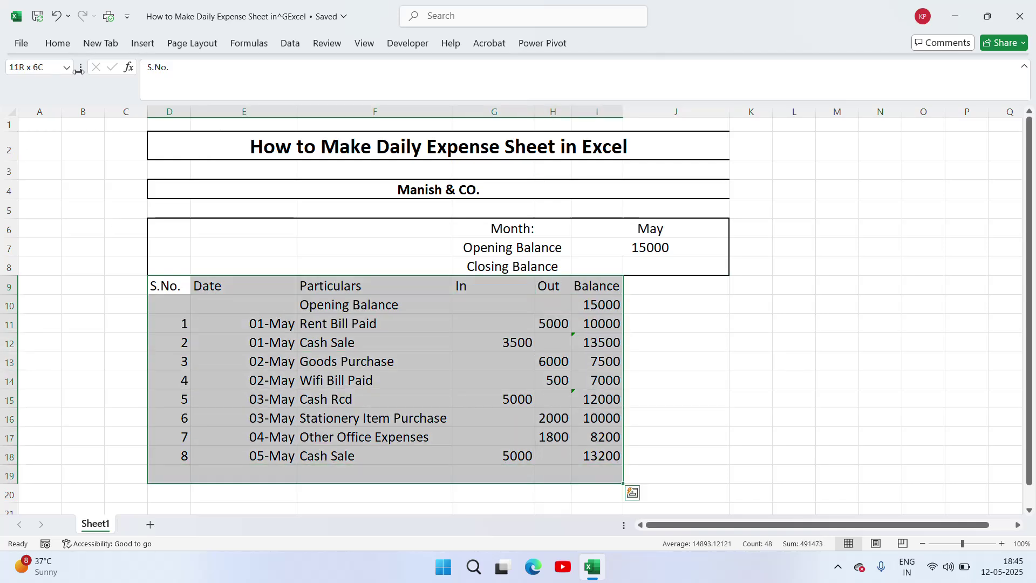
click(59, 46)
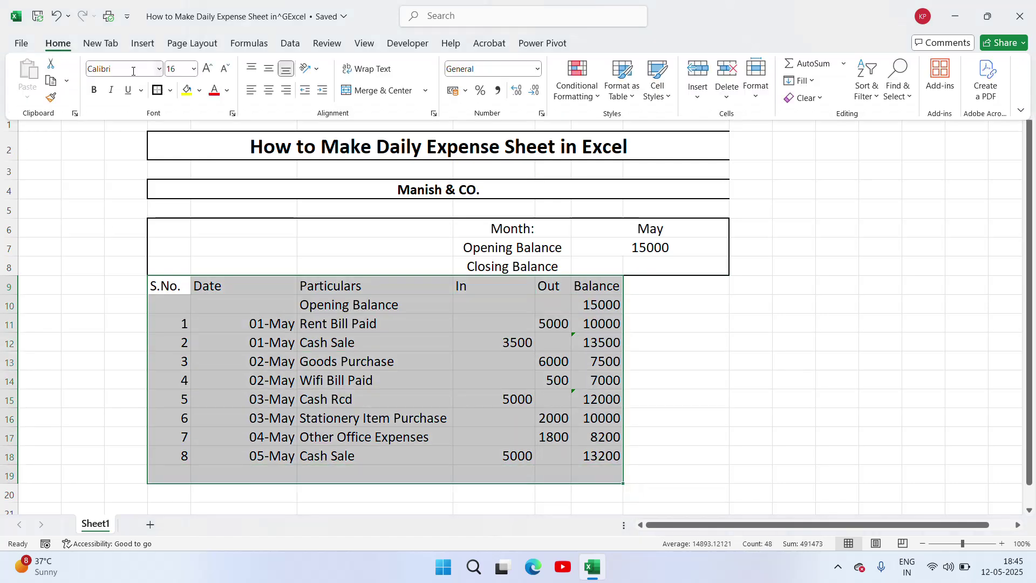
click(171, 91)
click(165, 228)
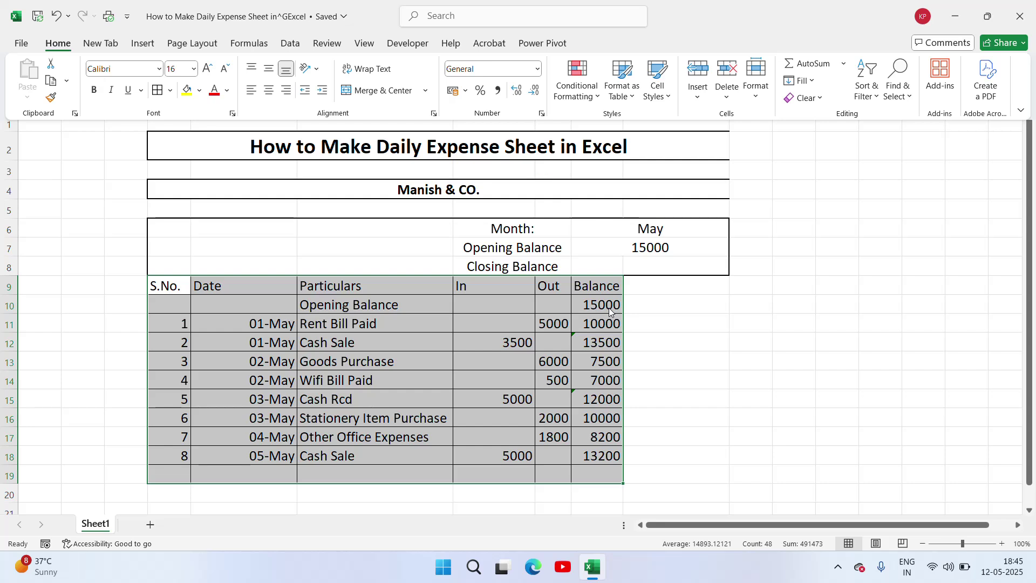
Try to move the "Month:", "Opening Balance" and "Closing Balance" labels from G6:H8 to start at F6
click(526, 246)
click(507, 230)
key(shift+Down)
key(shift+Down)
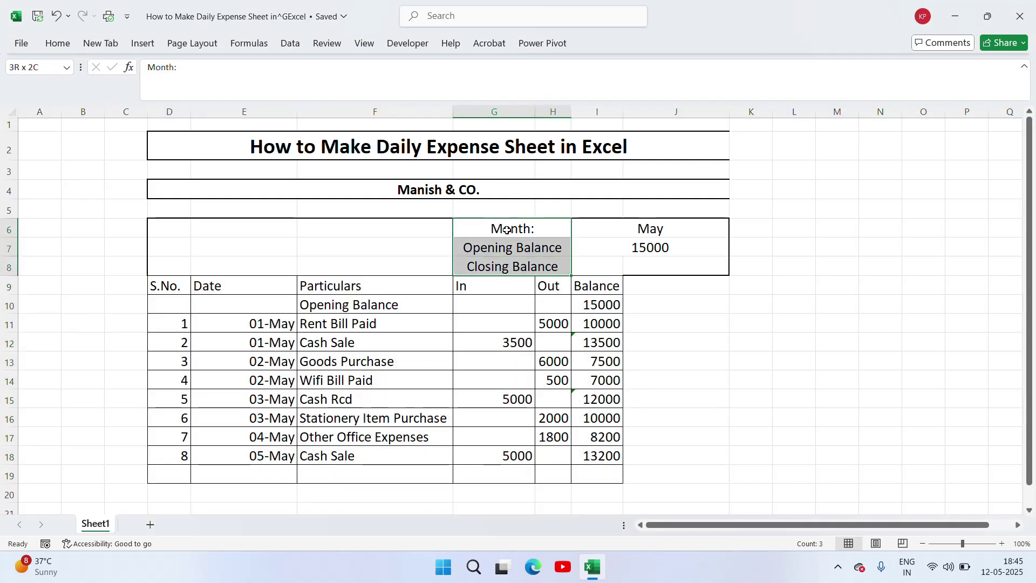
key(ctrl+x)
key(Left)
key(ctrl+v)
key(Escape)
key(Right)
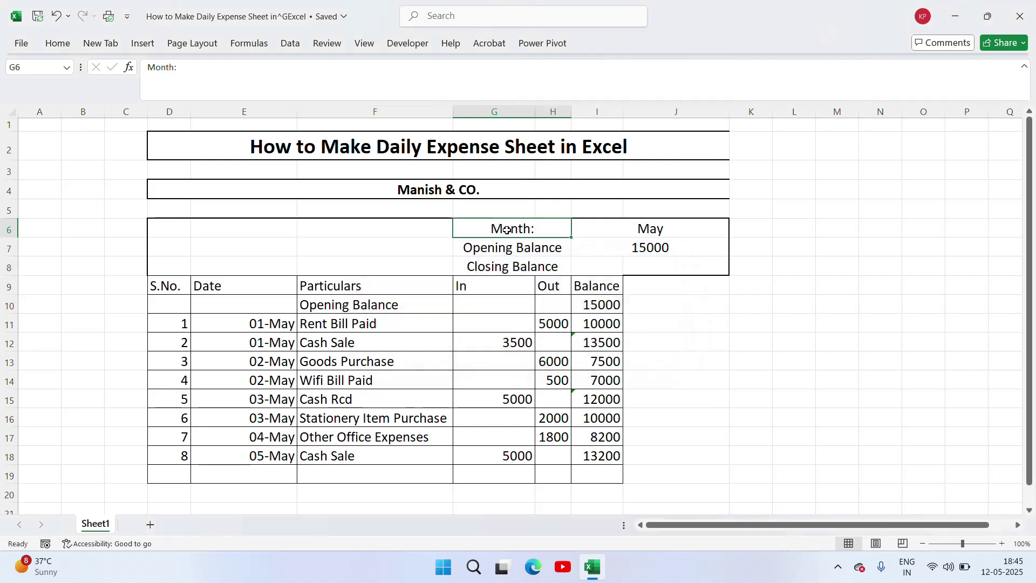
Try to move only the merged "Month:" label from G6 to F6
key(ctrl+x)
key(Escape)
key(ctrl+x)
key(Left)
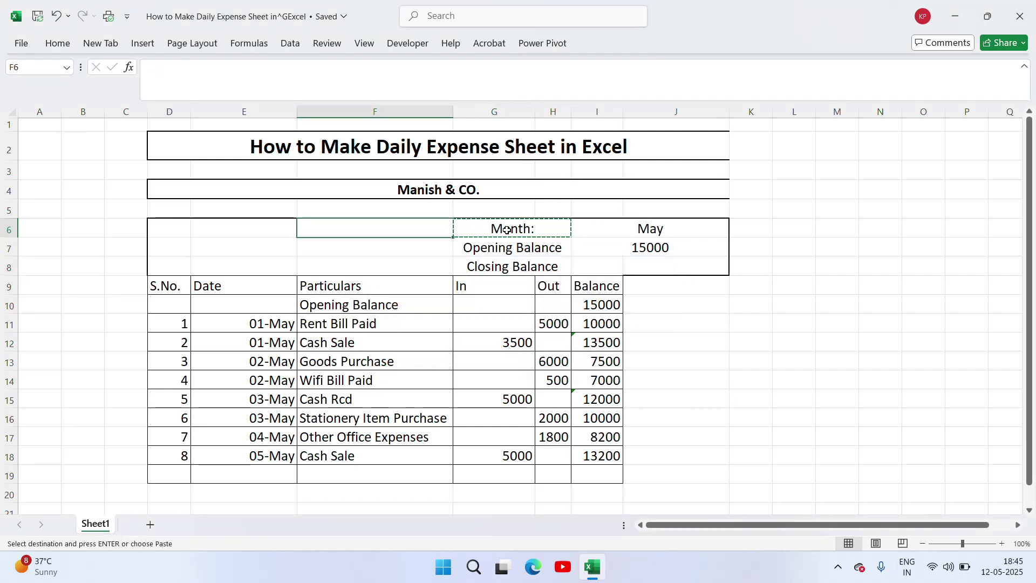
key(ctrl+v)
key(Escape)
key(Right)
key(Right)
key(Right)
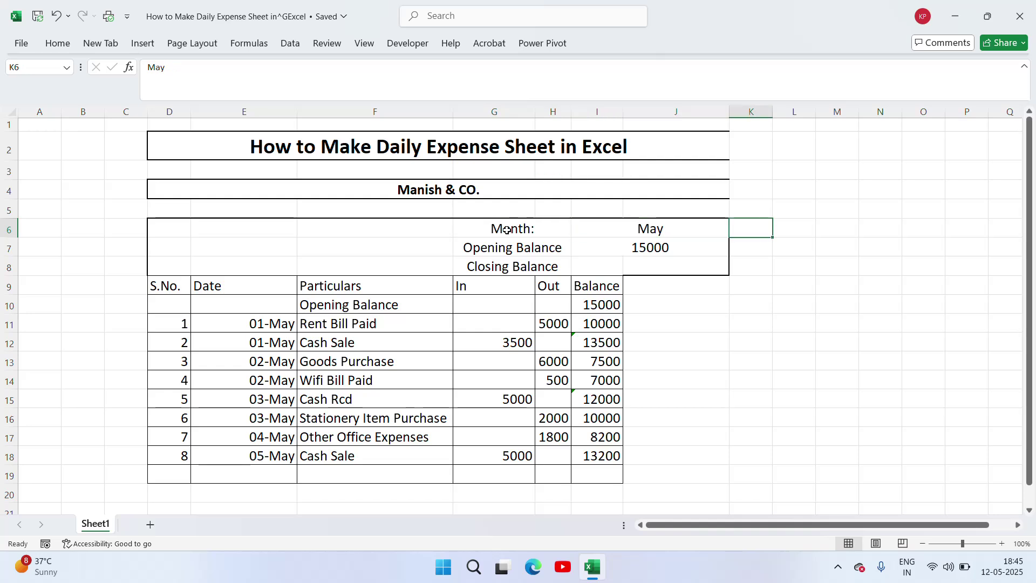
Try inserting a blank column before the "Out" column H
key(Down)
key(Down)
key(Down)
key(Left)
key(Left)
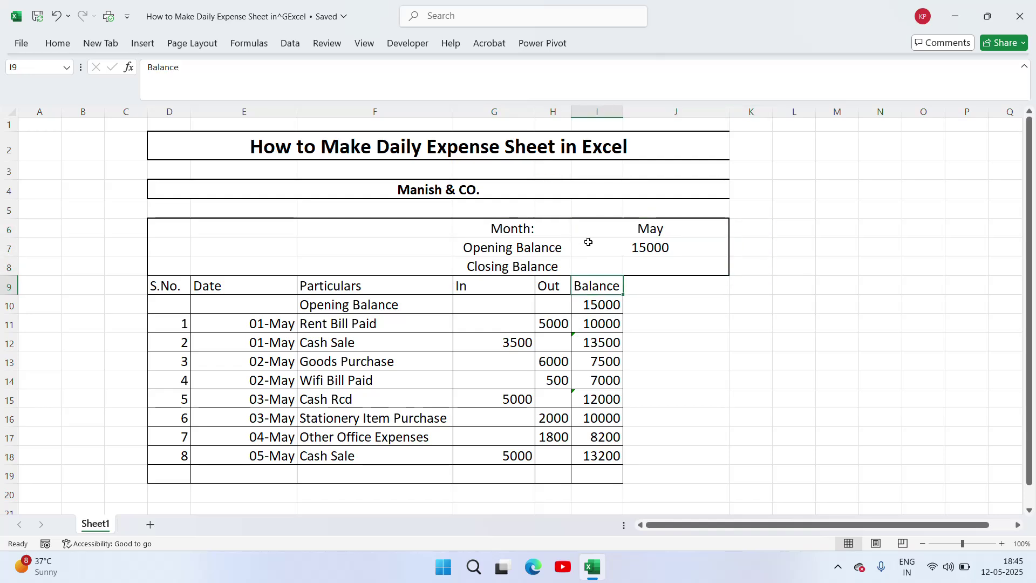
click(552, 112)
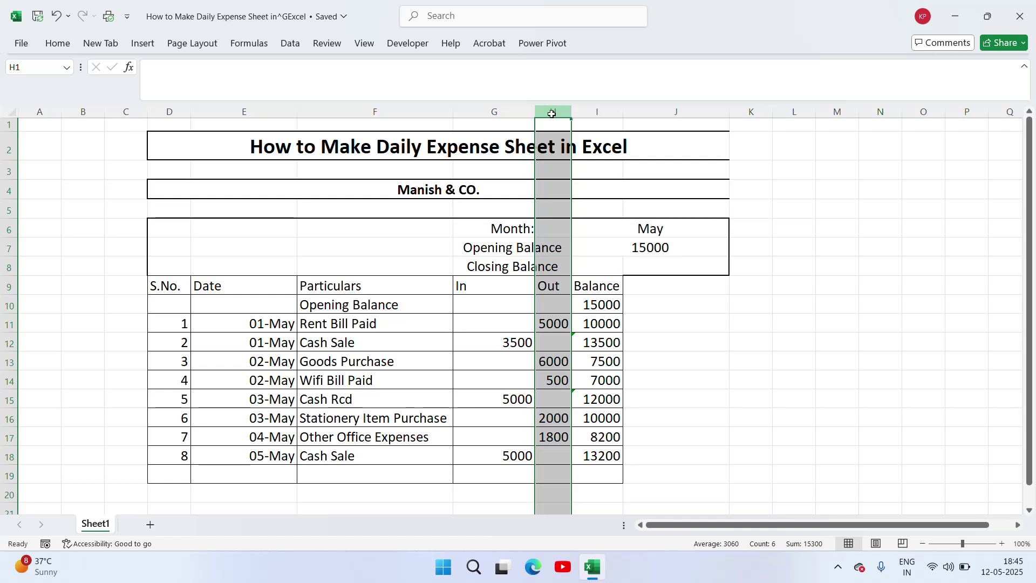
key(ctrl+shift+equal)
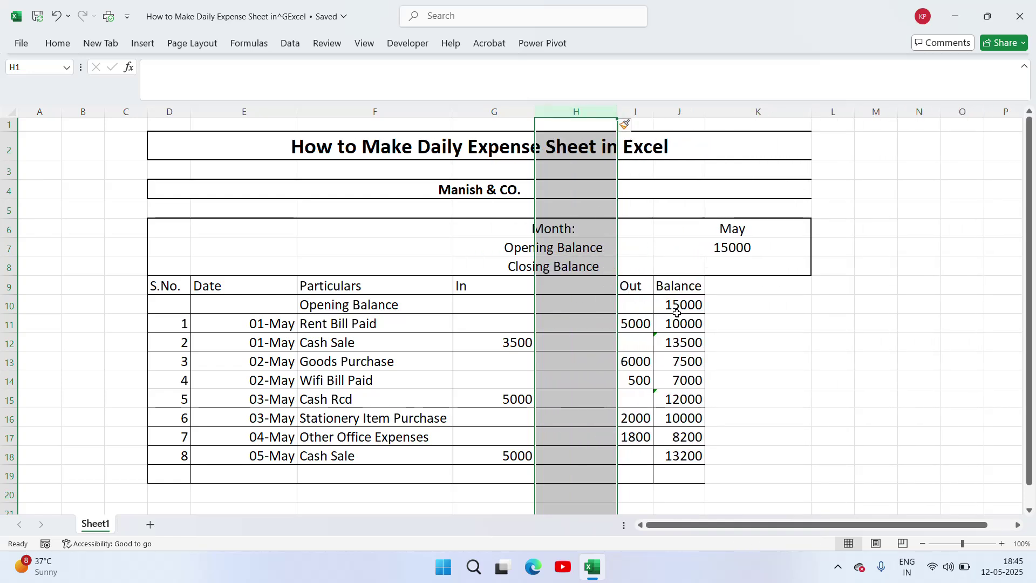
key(ctrl+z)
Try again to cut the merged "Month:" label in G6 and paste it into F6
click(645, 235)
key(Left)
key(Left)
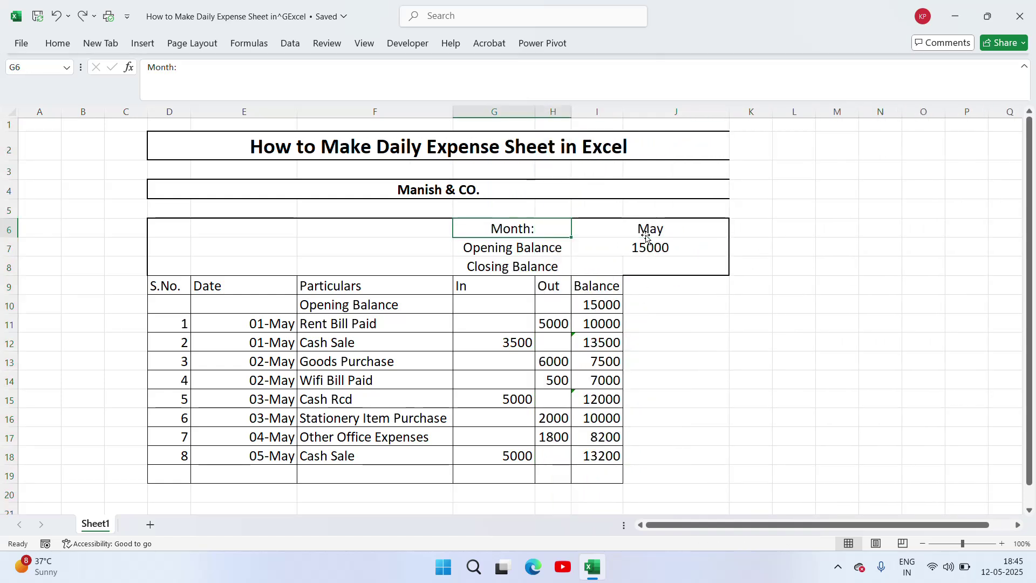
key(Right)
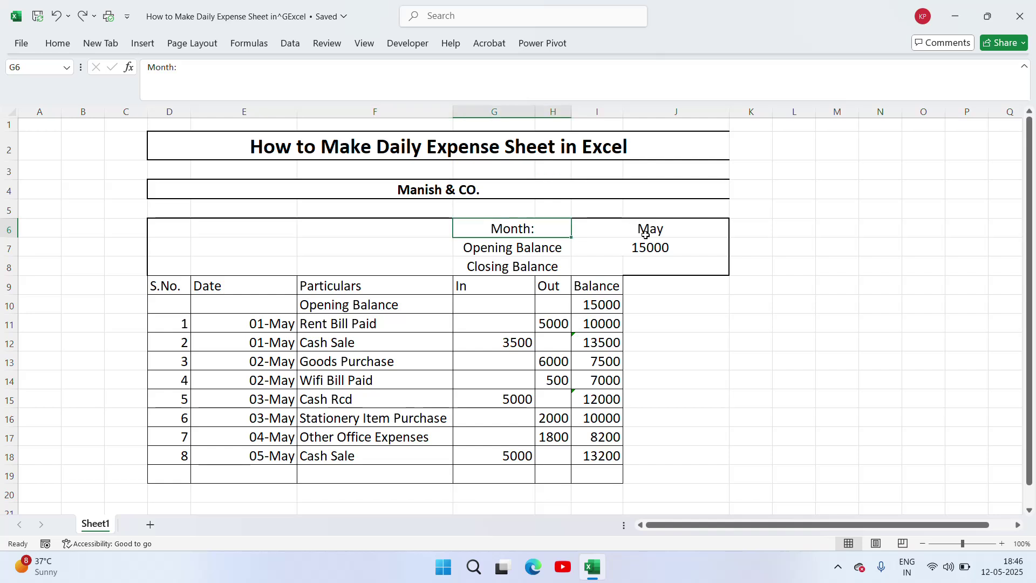
key(ctrl+x)
key(Left)
key(ctrl+v)
key(Escape)
key(Right)
key(Left)
key(Right)
key(ctrl+x)
key(Left)
key(ctrl+v)
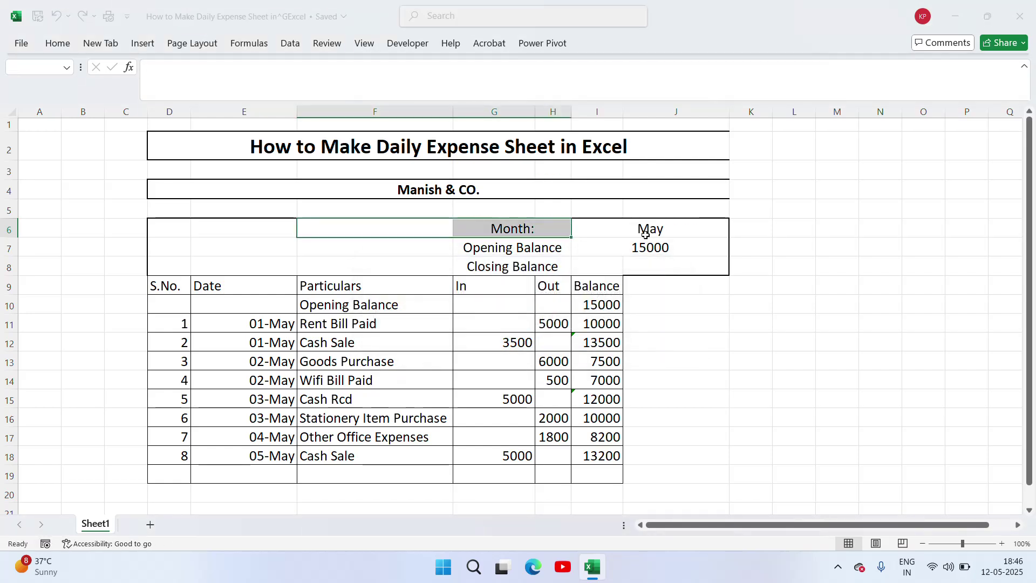
key(Escape)
key(Right)
key(Left)
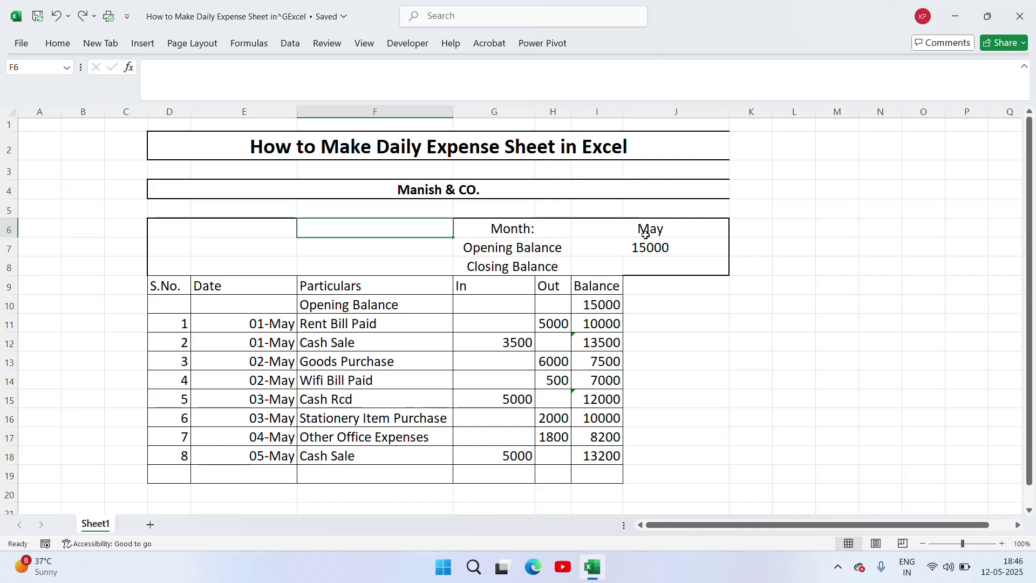
key(Right)
key(Left)
key(Right)
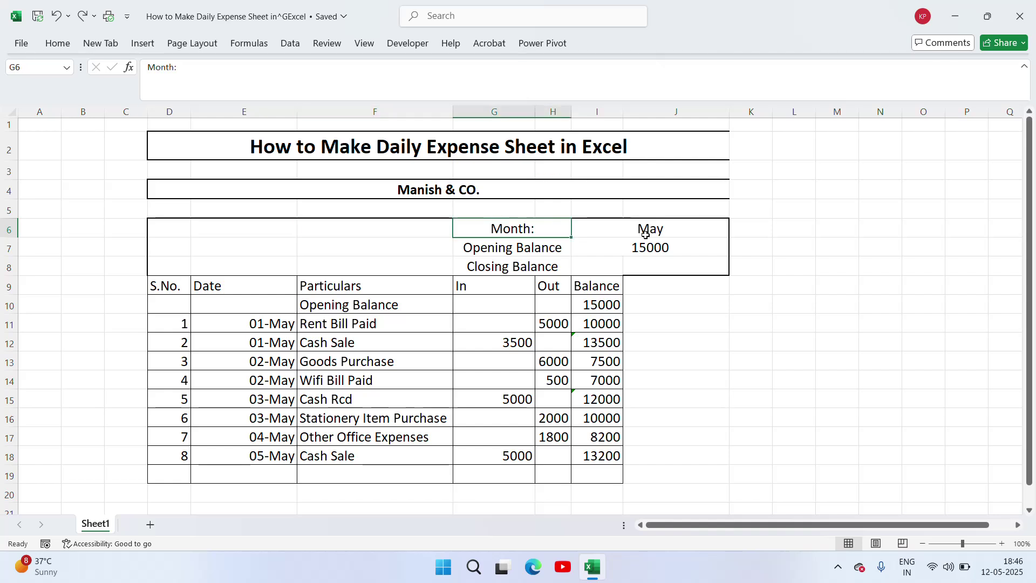
Try to copy the month and balance block G6:J8 and paste it starting at E6
key(shift+Down)
key(shift+Down)
key(shift+Right)
key(ctrl+c)
key(Left)
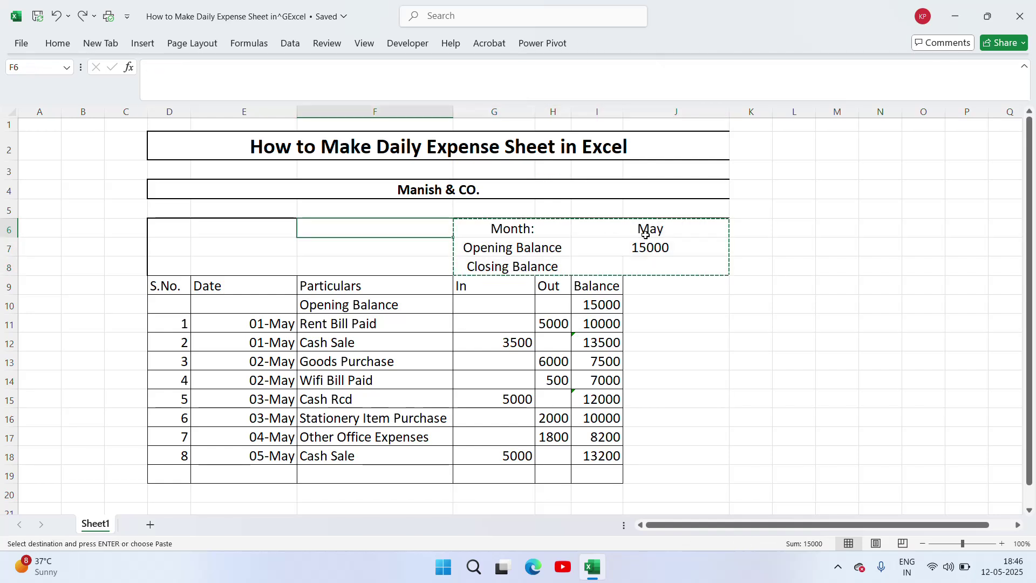
key(Left)
key(Left)
key(Right)
key(ctrl+v)
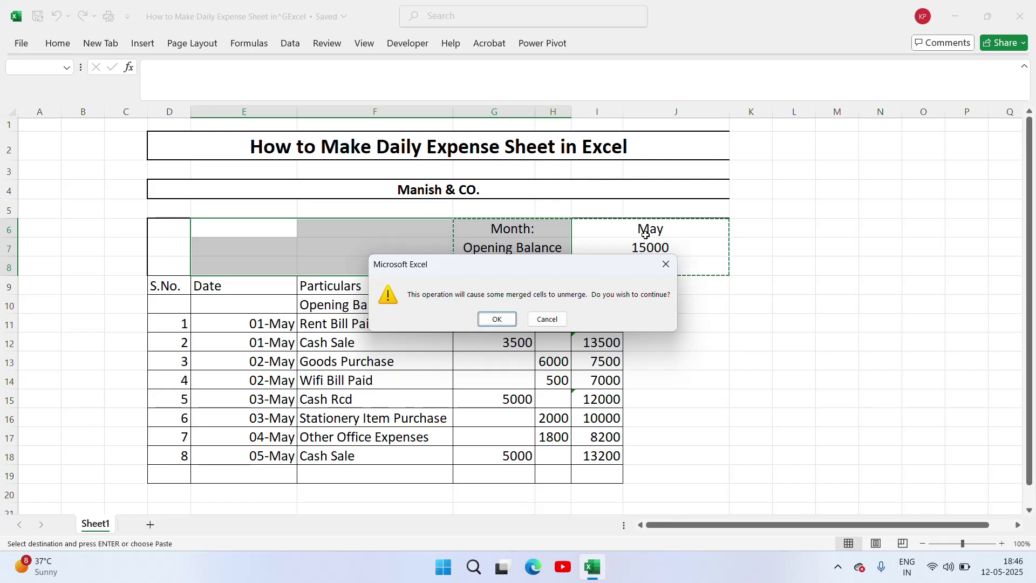
key(Escape)
key(Right)
key(Down)
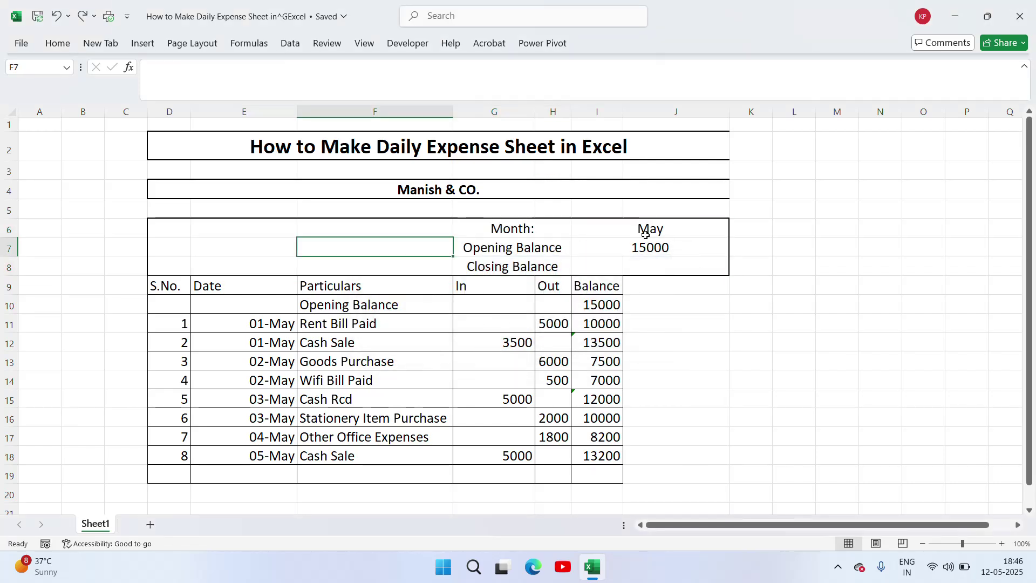
Unmerge the "May" cell I6:J6 and the opening balance value cell I7:J7
key(Up)
key(Right)
key(Right)
key(Right)
key(Left)
key(Left)
key(Right)
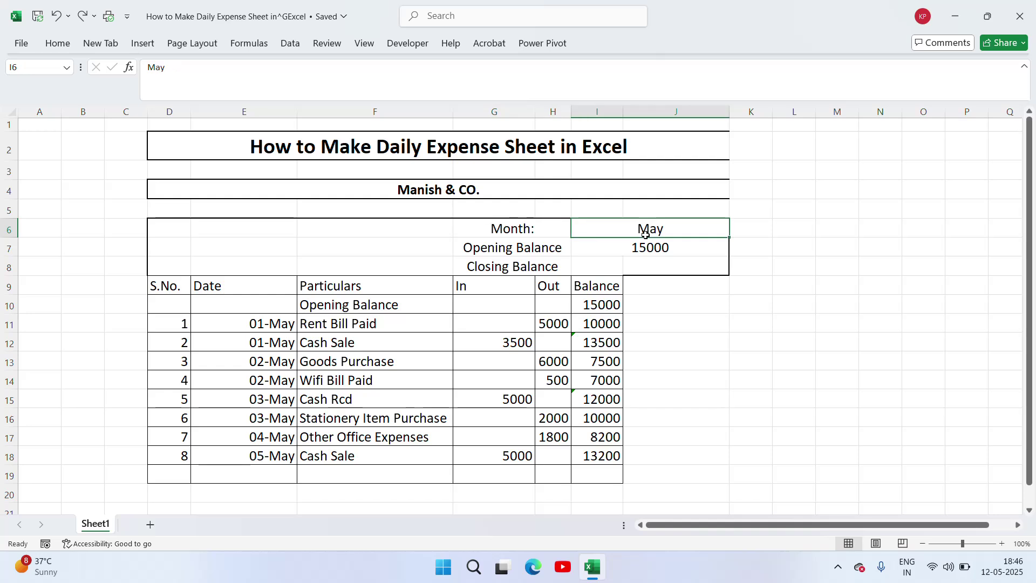
click(58, 43)
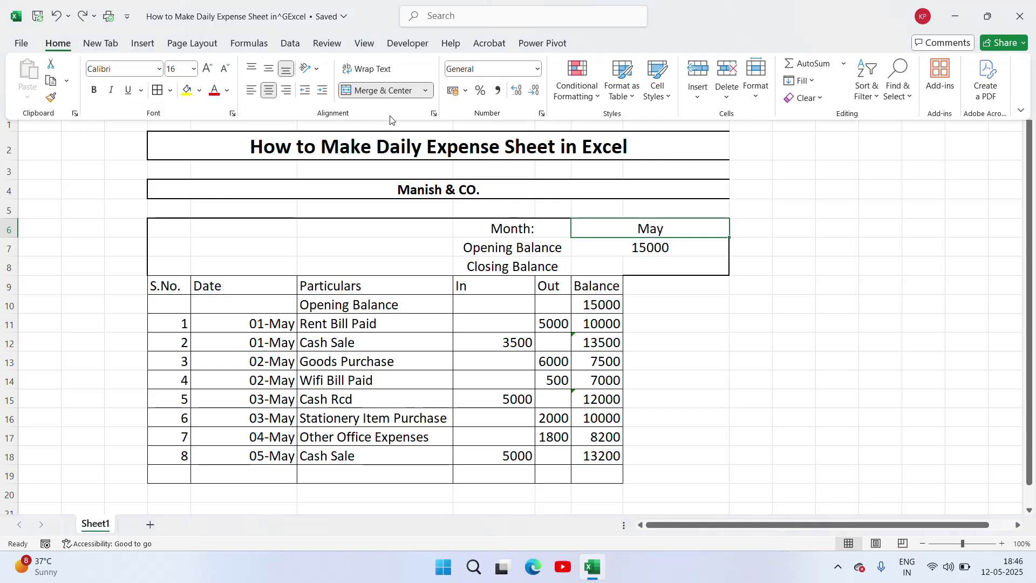
click(378, 90)
click(591, 228)
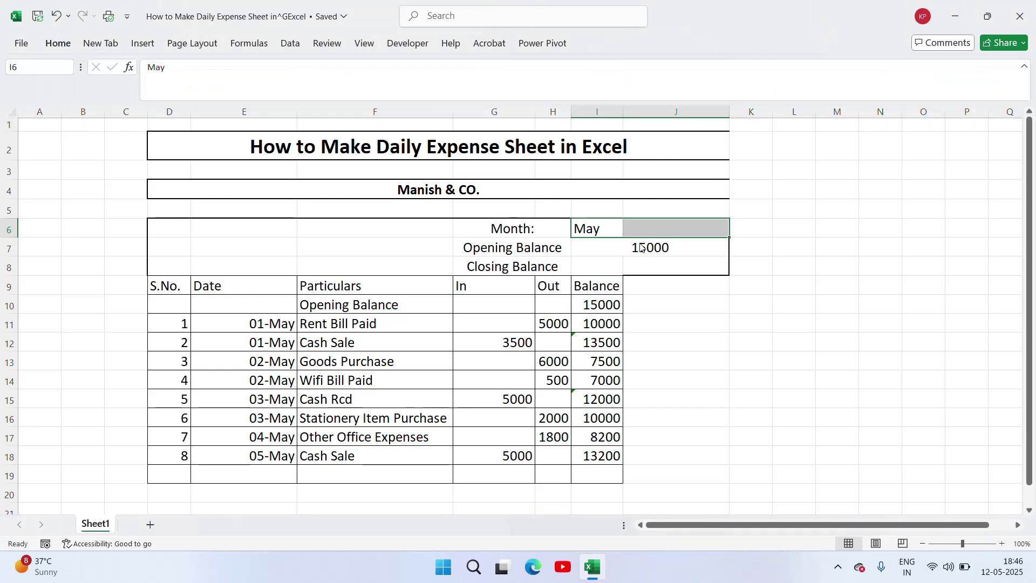
click(636, 246)
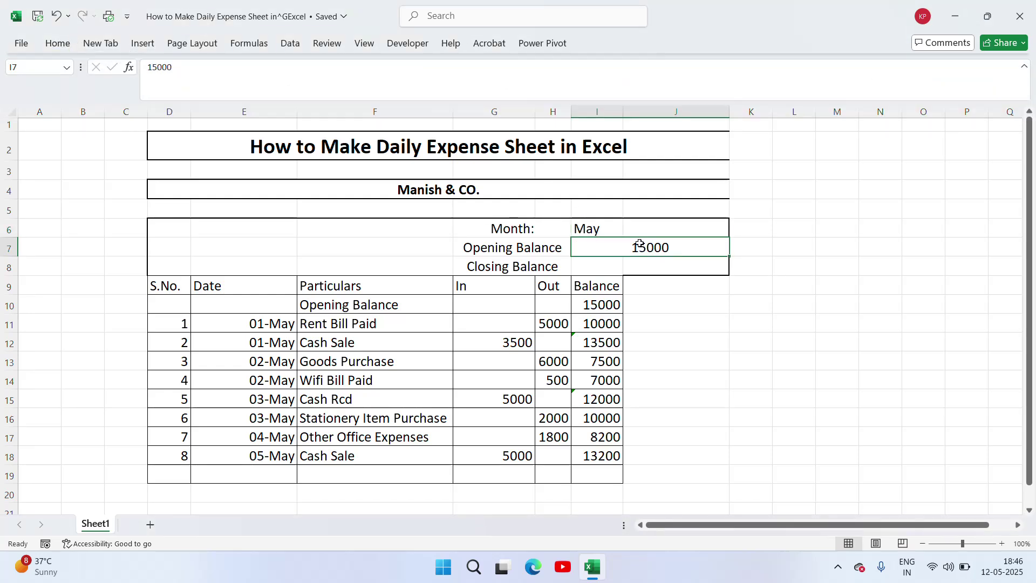
click(57, 45)
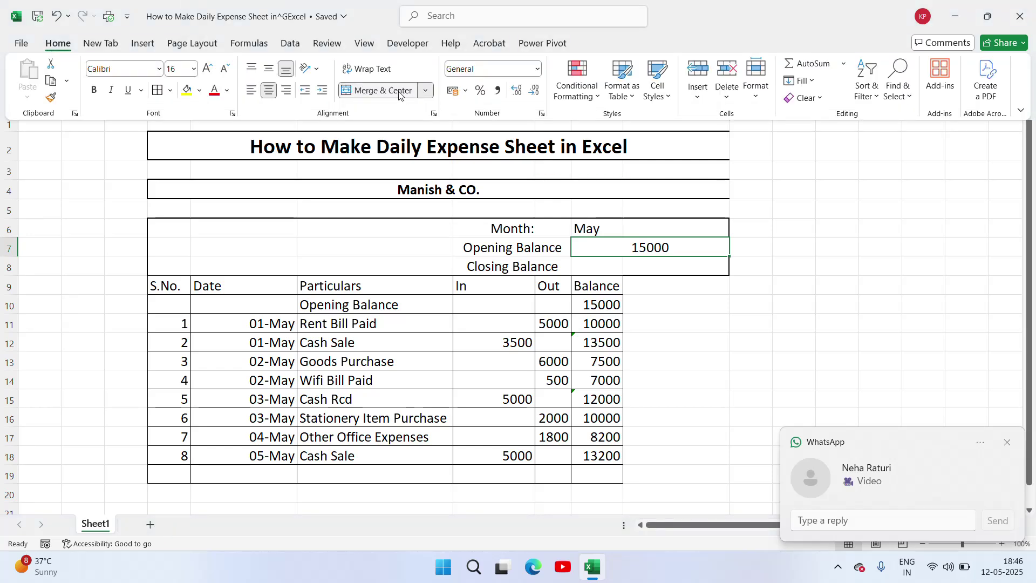
click(398, 86)
click(678, 273)
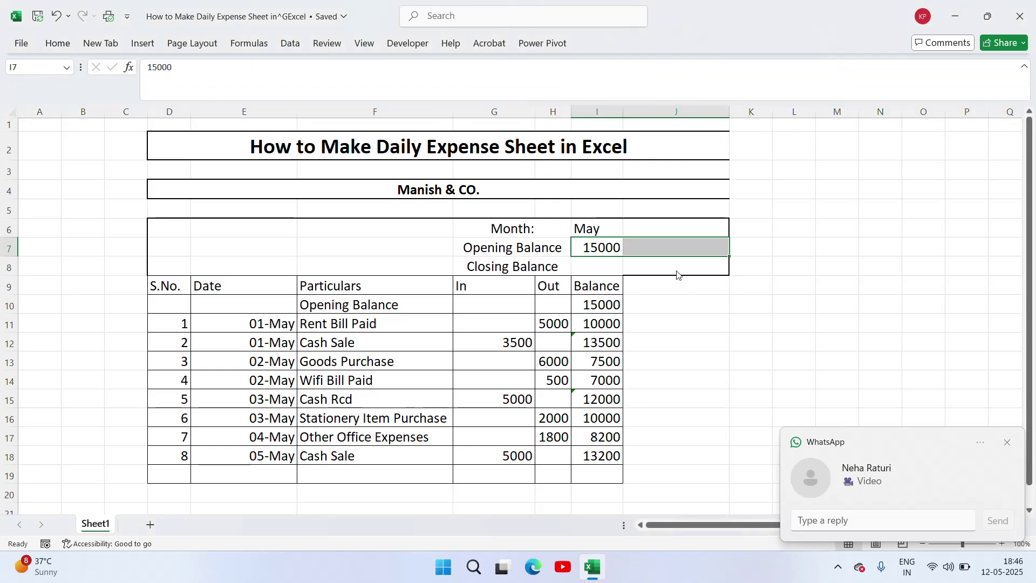
click(638, 266)
click(619, 268)
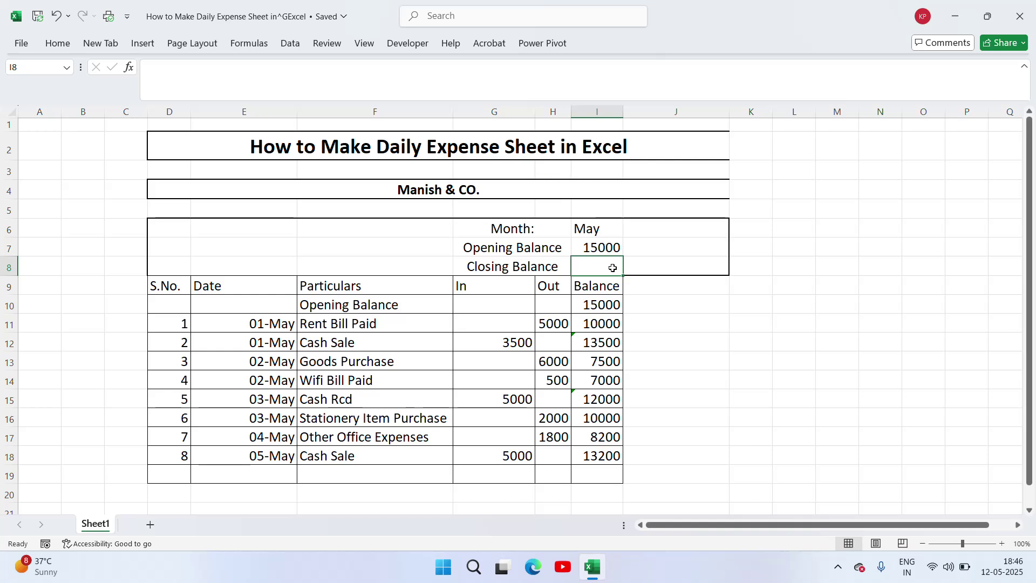
key(Up)
key(Up)
key(Left)
key(shift+Down)
key(shift+Down)
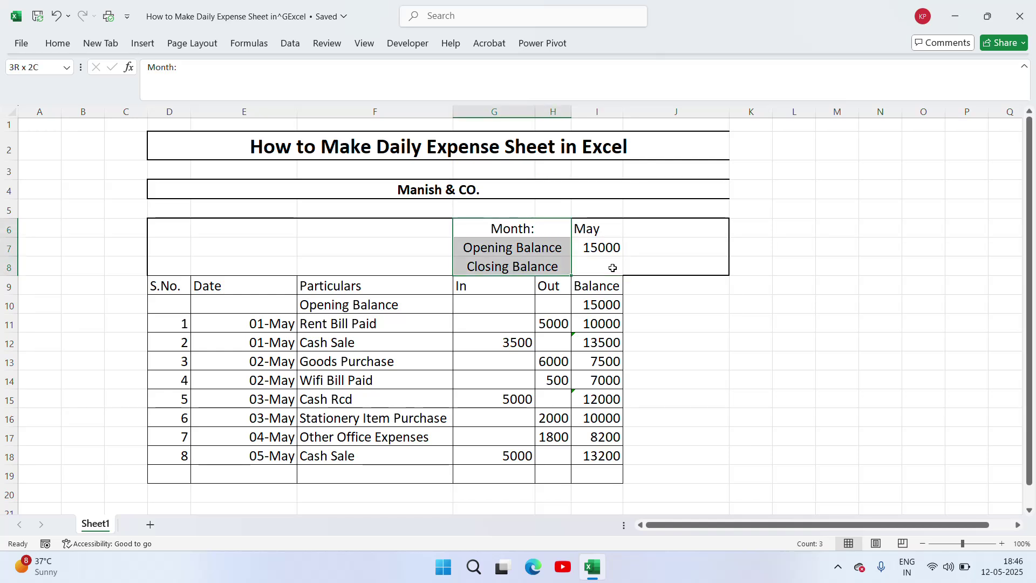
key(shift+Right)
Delete the wide column J beside the Balance column
click(664, 112)
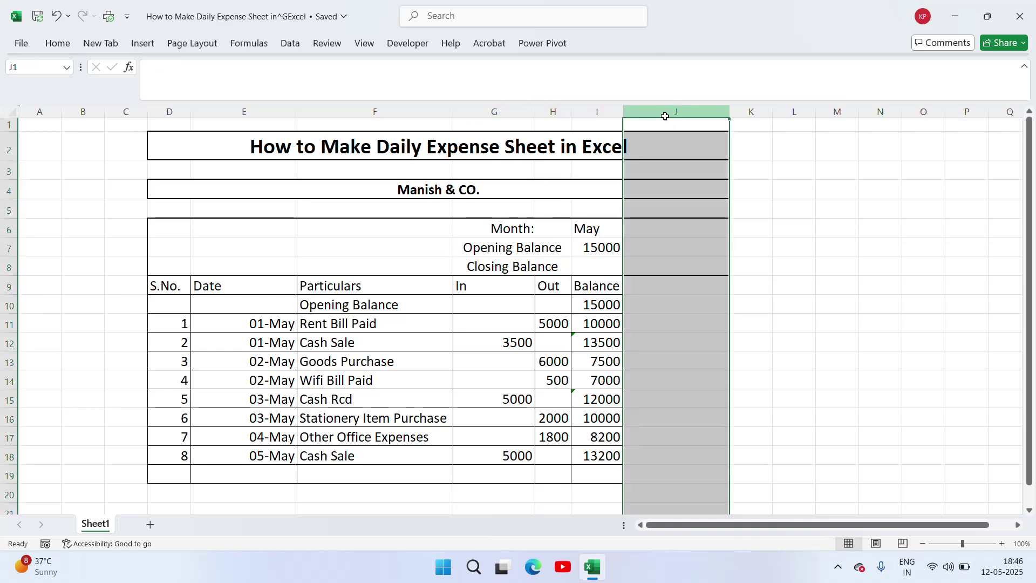
drag(730, 113, 665, 114)
Try bolding the whole month and balance block G6:I8, and undo the formatting
click(562, 265)
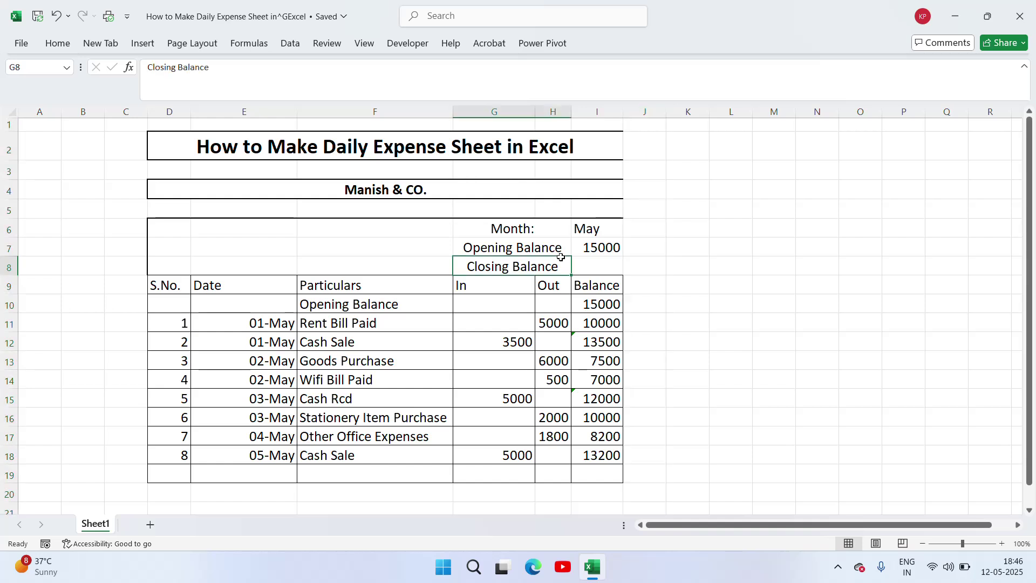
key(Up)
key(Up)
key(shift+Down)
key(shift+Down)
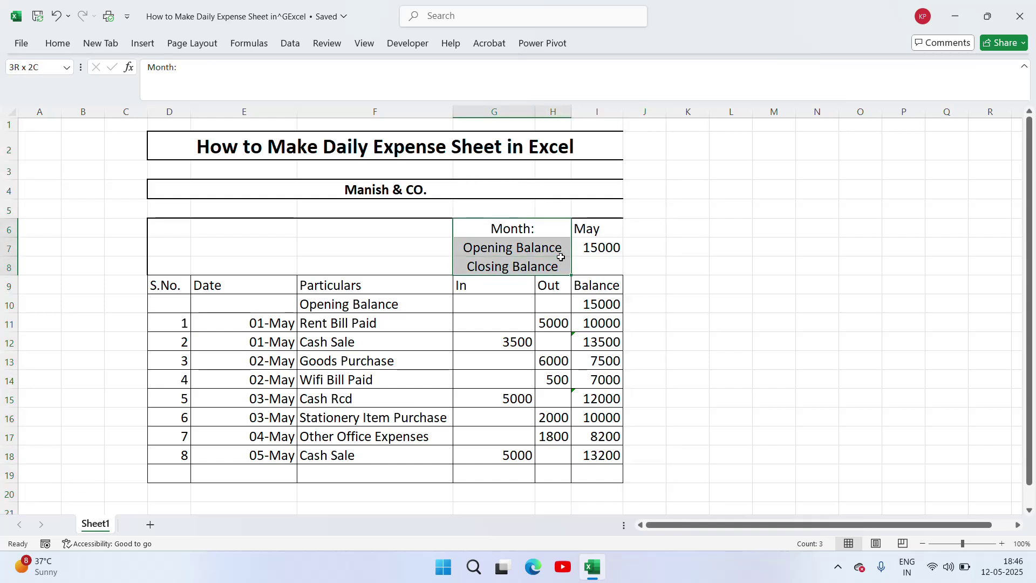
key(shift+Right)
key(ctrl+b)
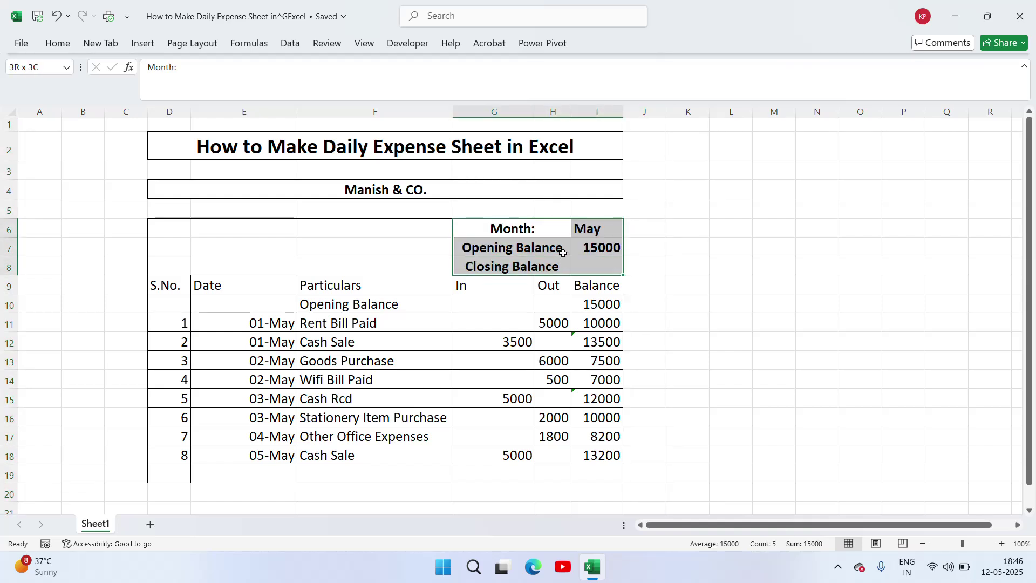
key(ctrl+z)
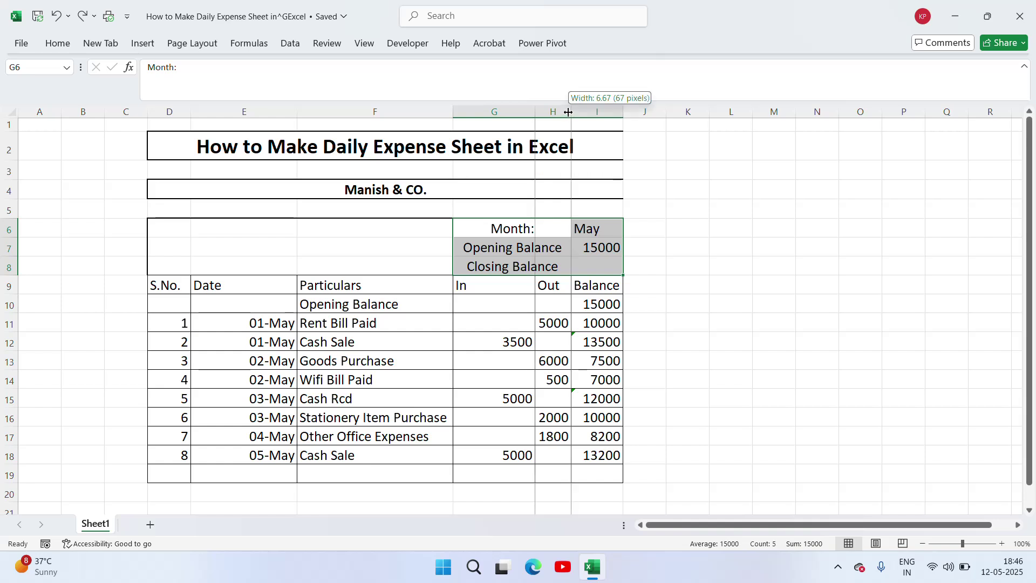
Widen the "Out" and "Balance" columns H and I, and centre the header values in I6:I8
drag(572, 112, 668, 106)
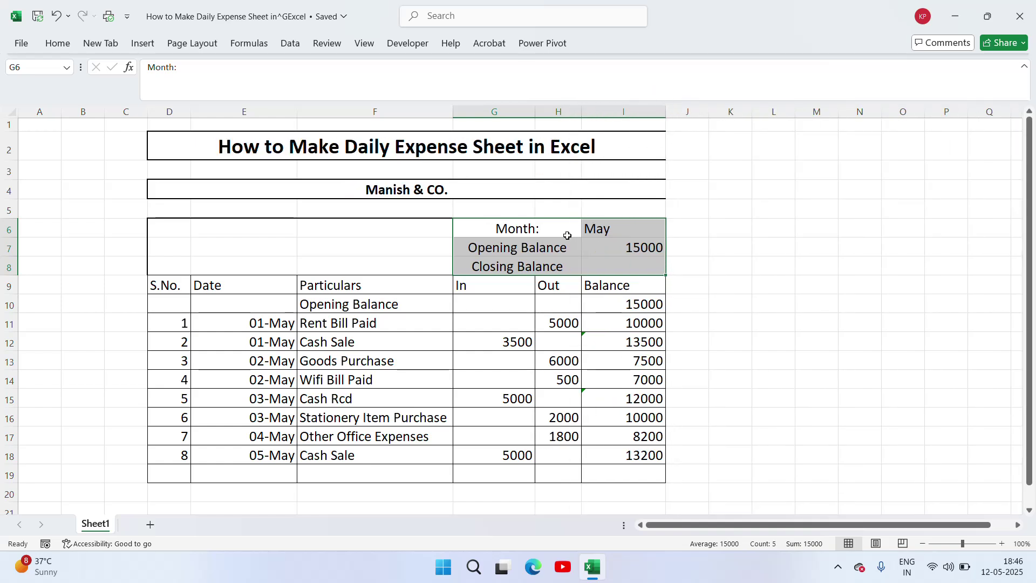
click(551, 235)
key(Right)
key(shift+Down)
key(shift+Down)
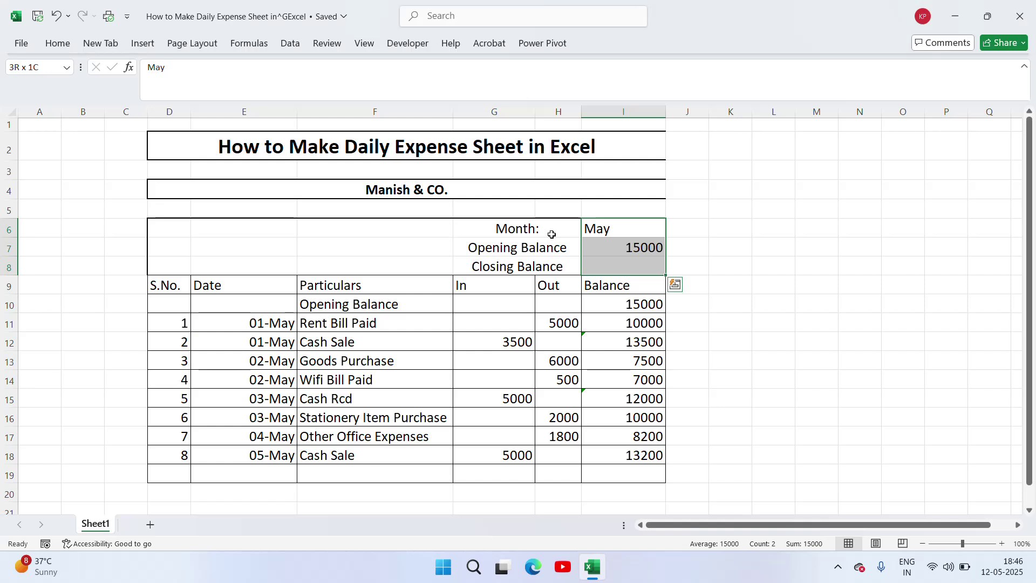
click(59, 43)
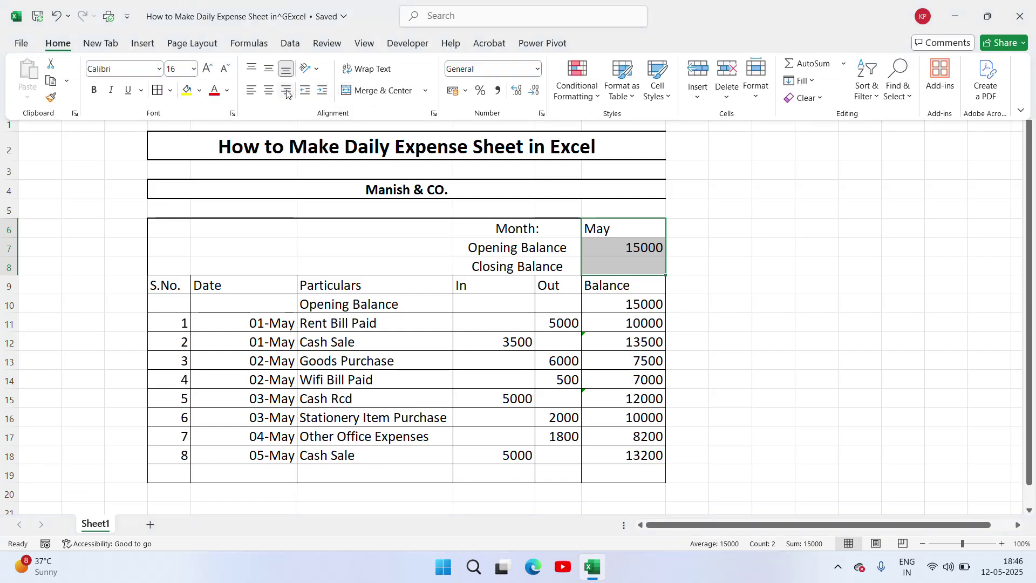
click(267, 91)
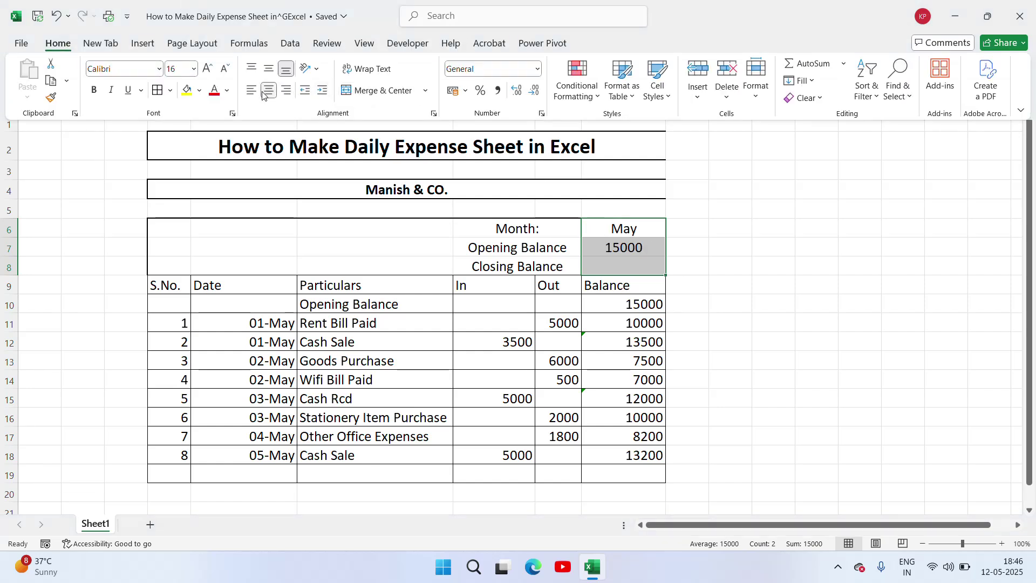
Bold the "Month:", "Opening Balance" and "Closing Balance" labels in G6:G8
click(505, 227)
click(509, 228)
key(ctrl+b)
key(Down)
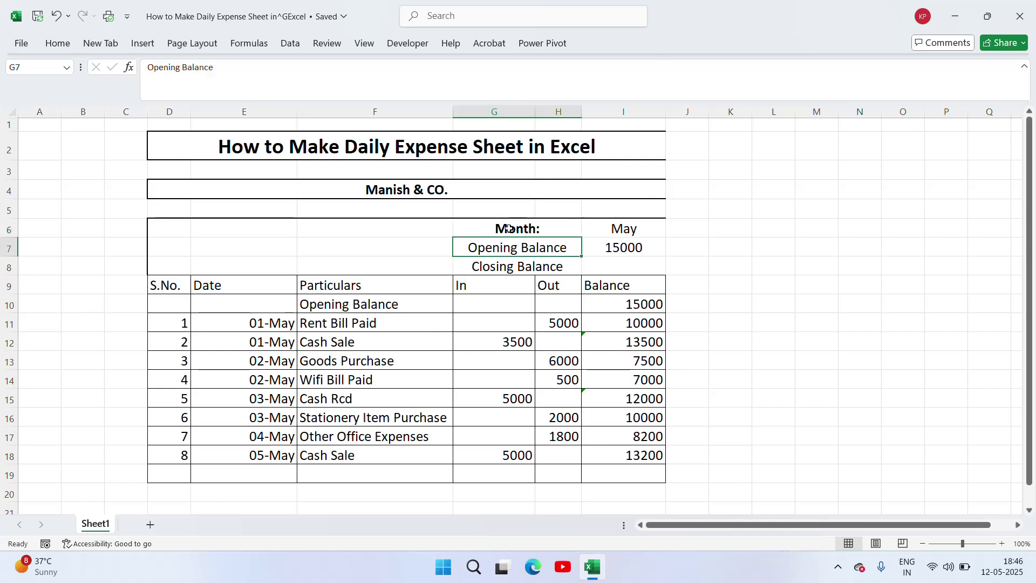
key(ctrl+b)
key(Down)
key(ctrl+b)
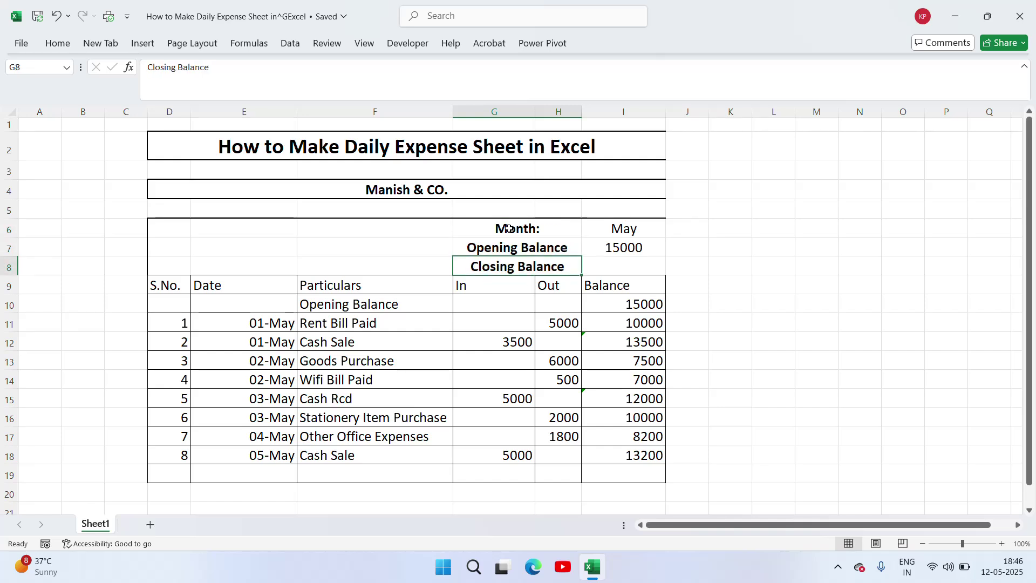
Centre-align all entries of the expense table D9:I19
key(Up)
key(Down)
key(Down)
key(Left)
key(Left)
key(Left)
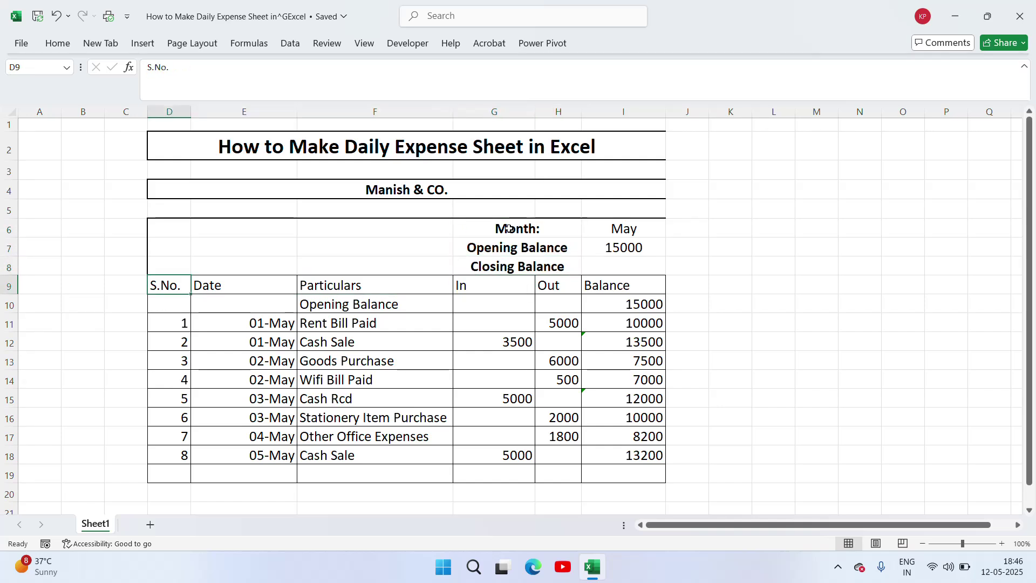
key(ctrl+shift+Right)
key(shift+Down)
key(shift+Down)
key(ctrl+shift+Down)
key(shift+Down)
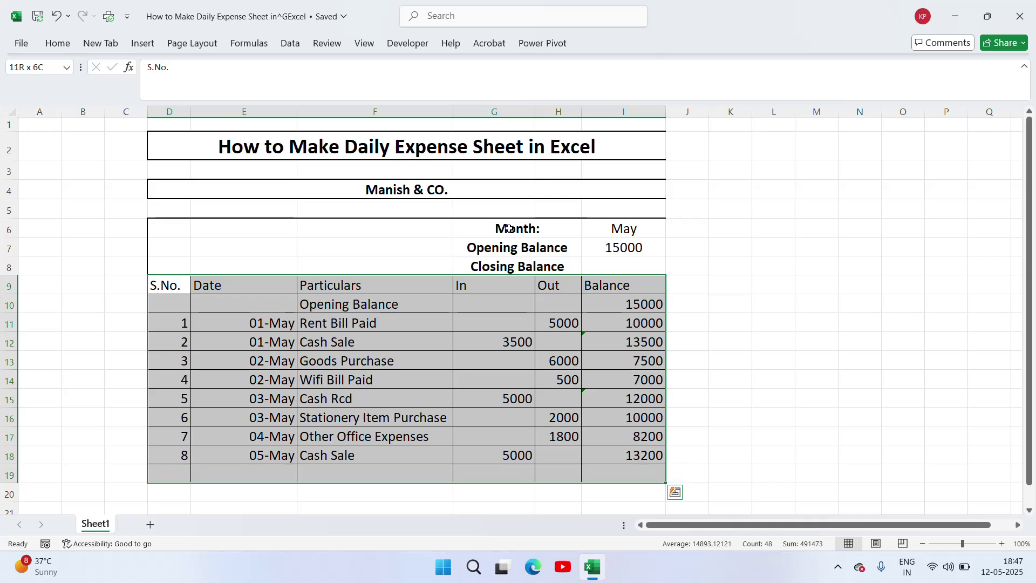
click(62, 43)
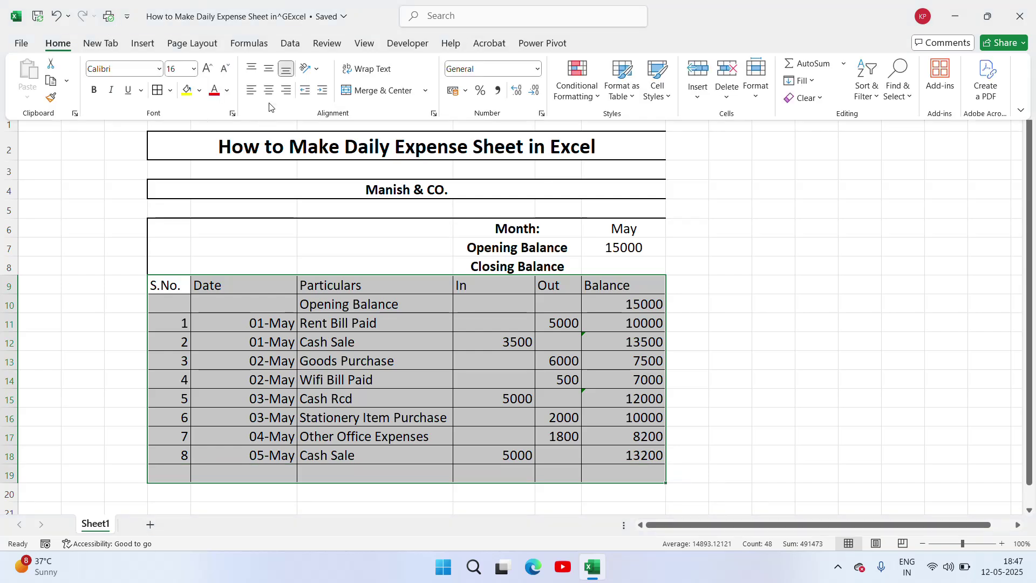
click(269, 91)
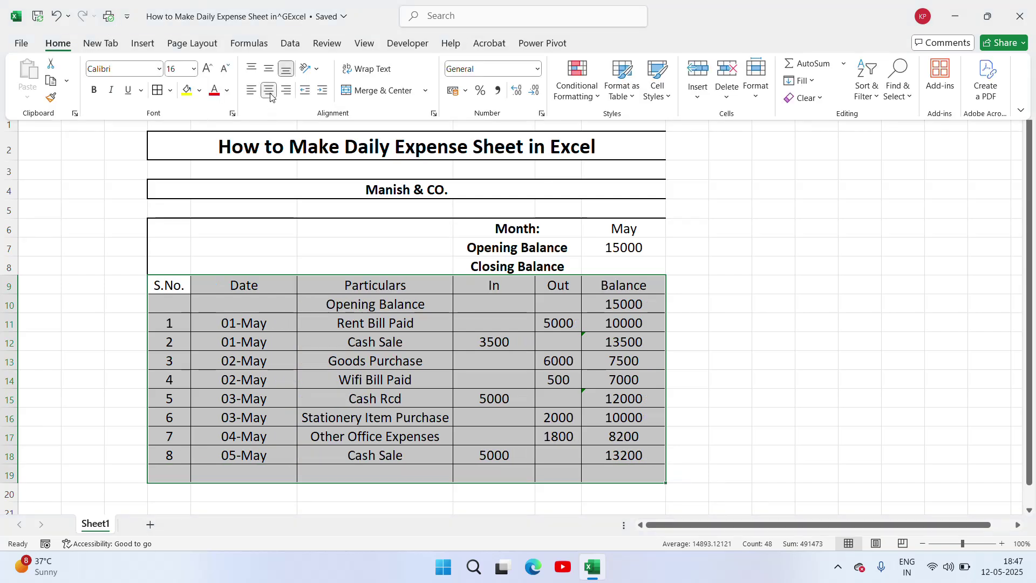
Apply a thick outside border around the expense table D9:I19
click(171, 91)
click(179, 266)
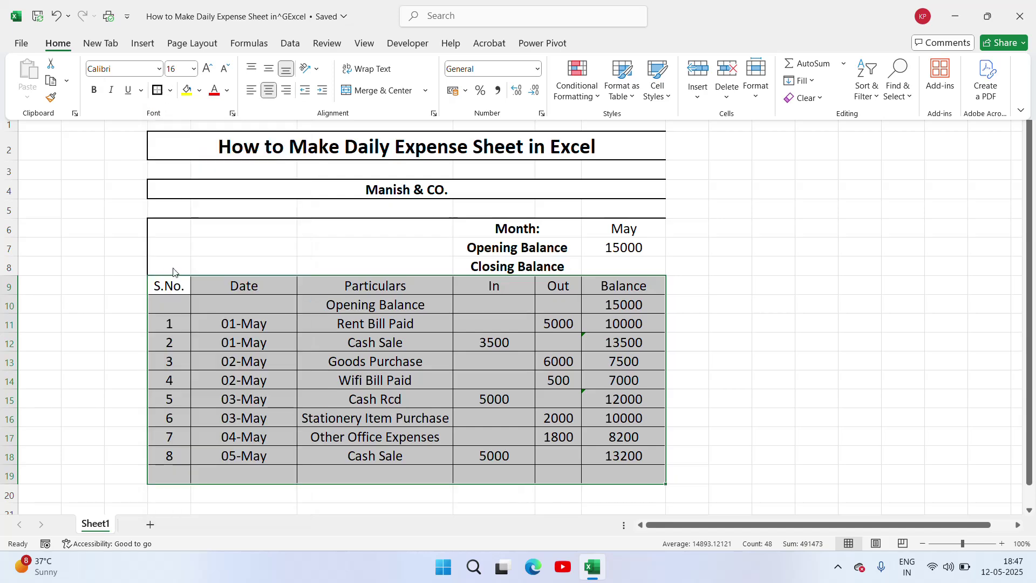
key(ctrl+F1)
Bold the table's heading row D9:I9 from "S.No." to "Balance"
drag(169, 290, 626, 286)
click(58, 44)
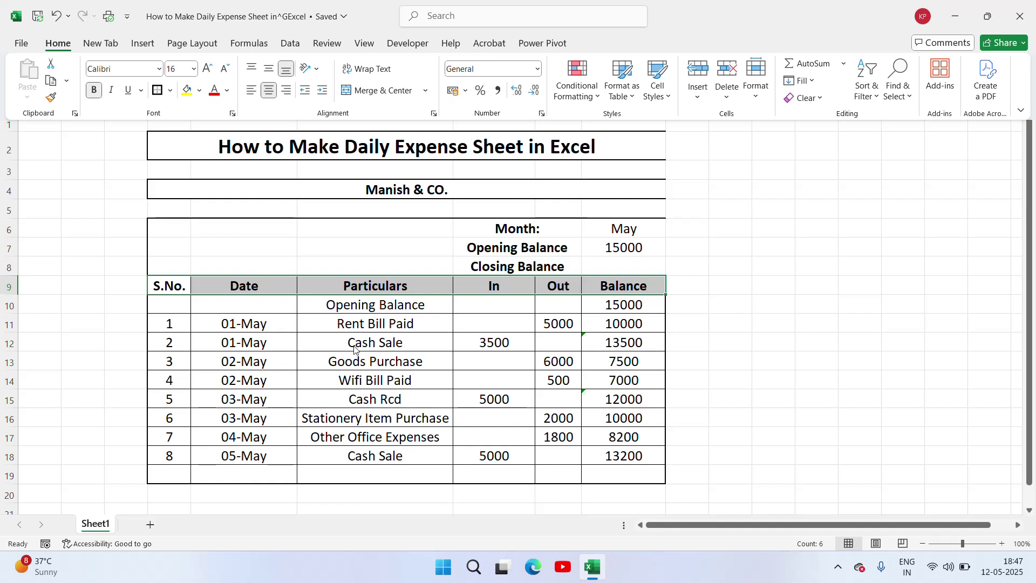
click(374, 332)
Apply a thick outside border around the table's heading row D9:I9
click(357, 319)
key(ctrl+Up)
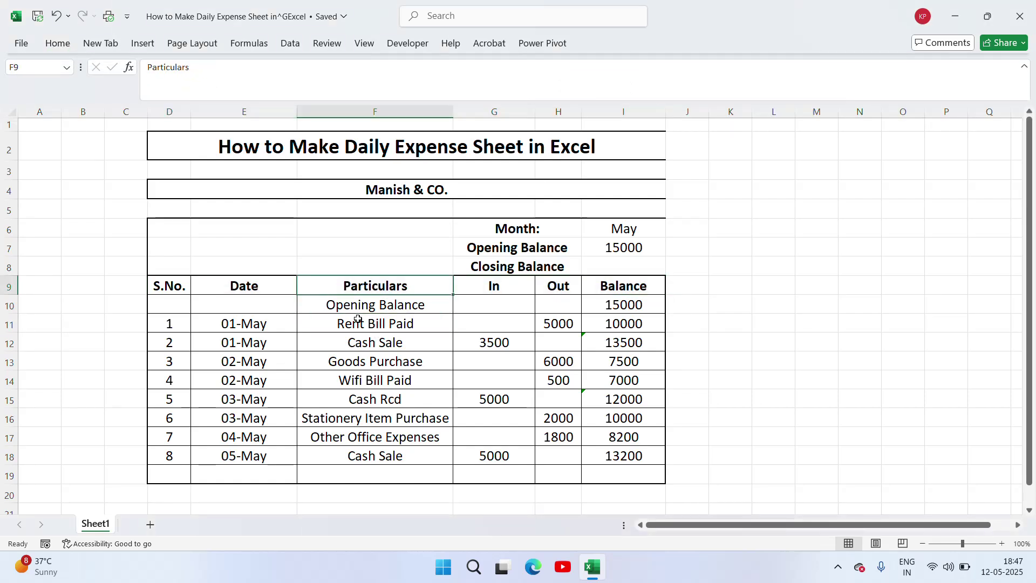
key(ctrl+Left)
key(ctrl+shift+Right)
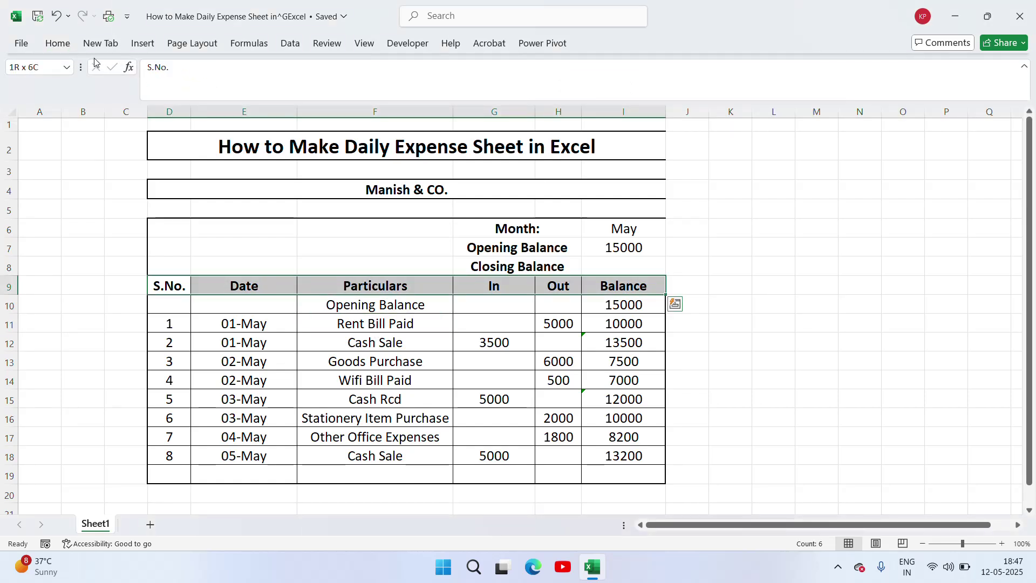
click(57, 43)
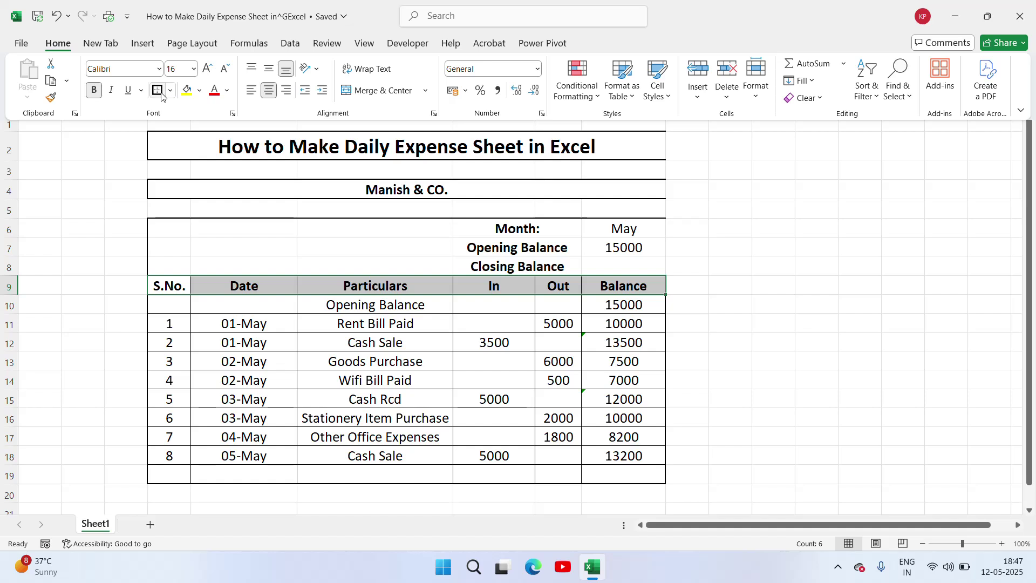
click(157, 90)
Apply a thick outside border around the month and balance block G6:I8
click(549, 225)
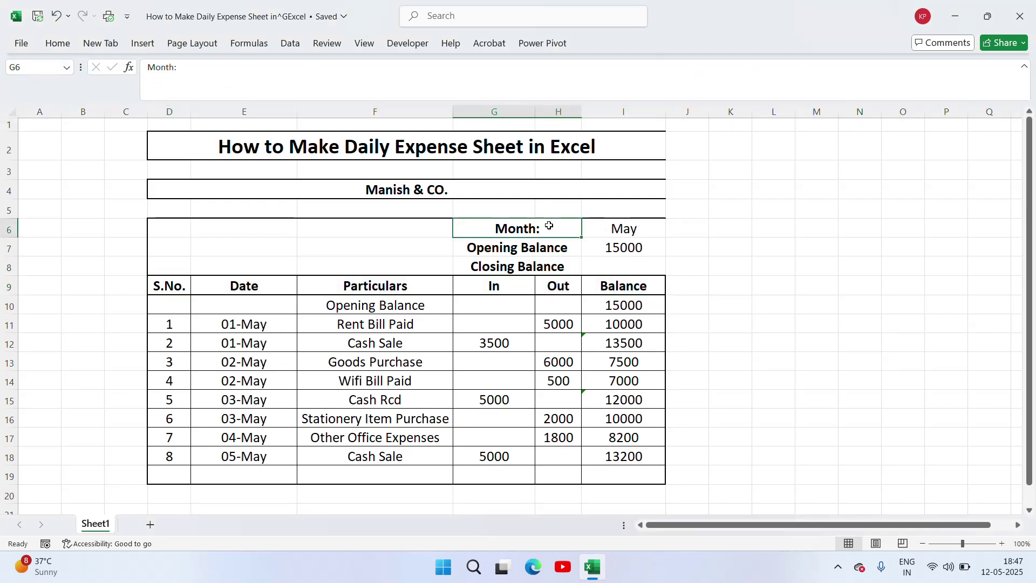
key(shift+Down)
key(shift+Down)
key(shift+Right)
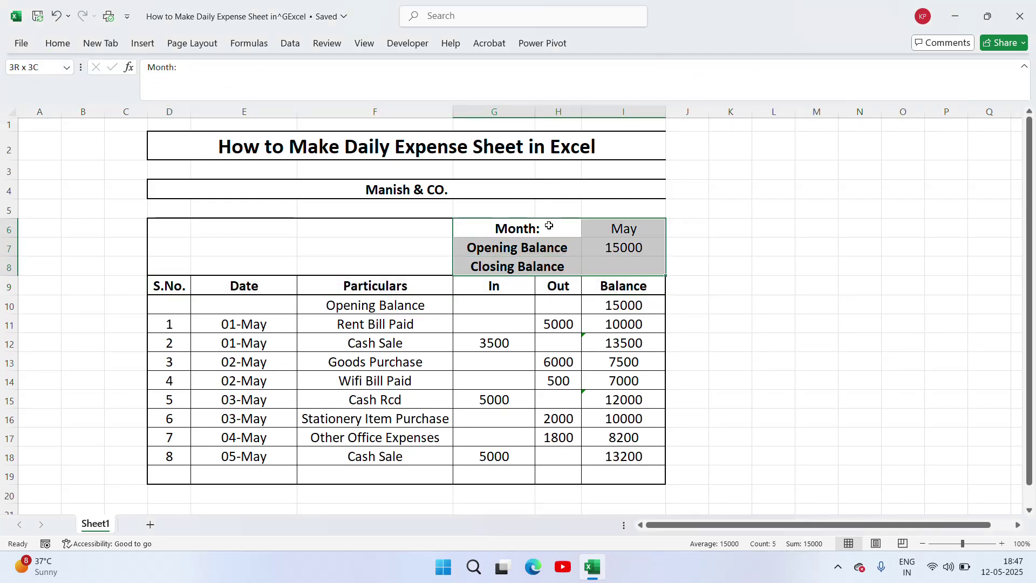
click(58, 43)
click(158, 90)
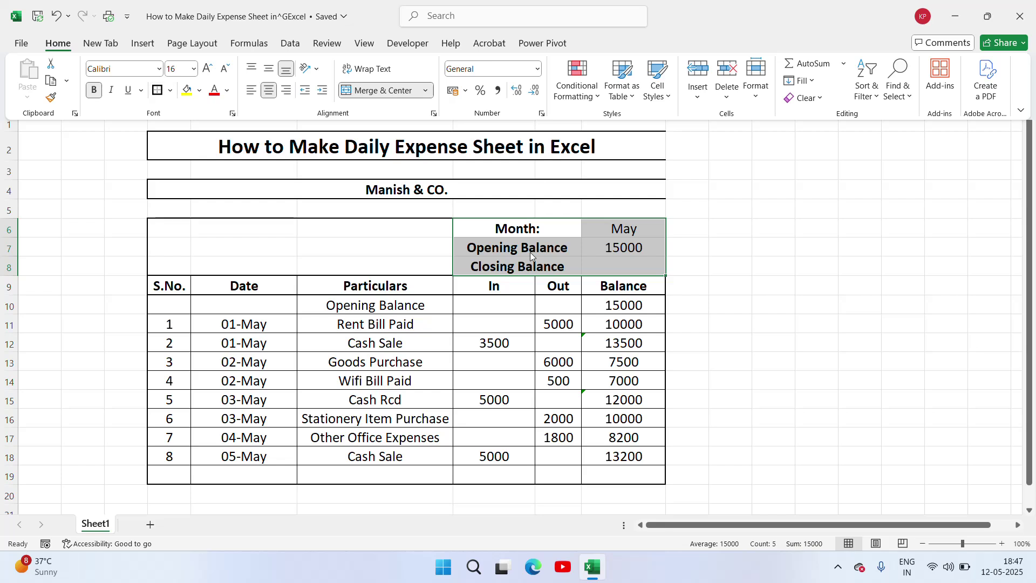
click(634, 249)
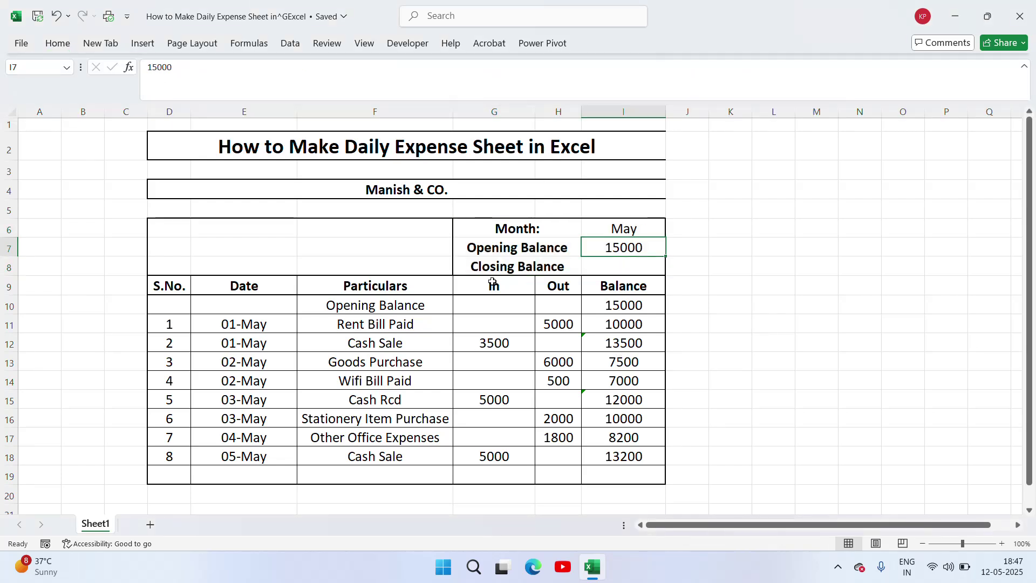
Merge and center cells D19:F19 in the last row of the expense table
click(493, 480)
key(Left)
key(Left)
key(Left)
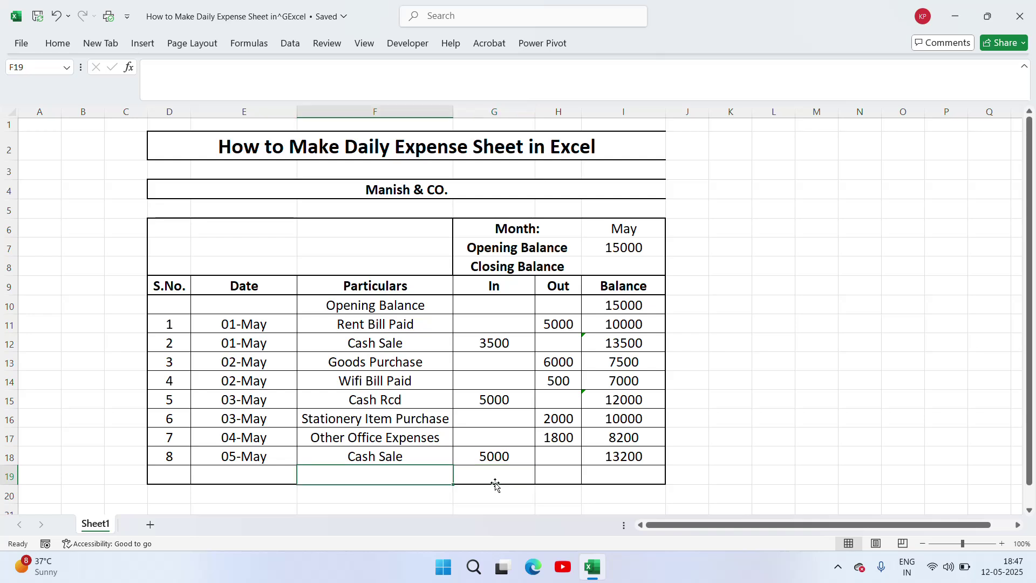
key(Right)
key(Right)
key(Left)
key(Left)
key(shift+Right)
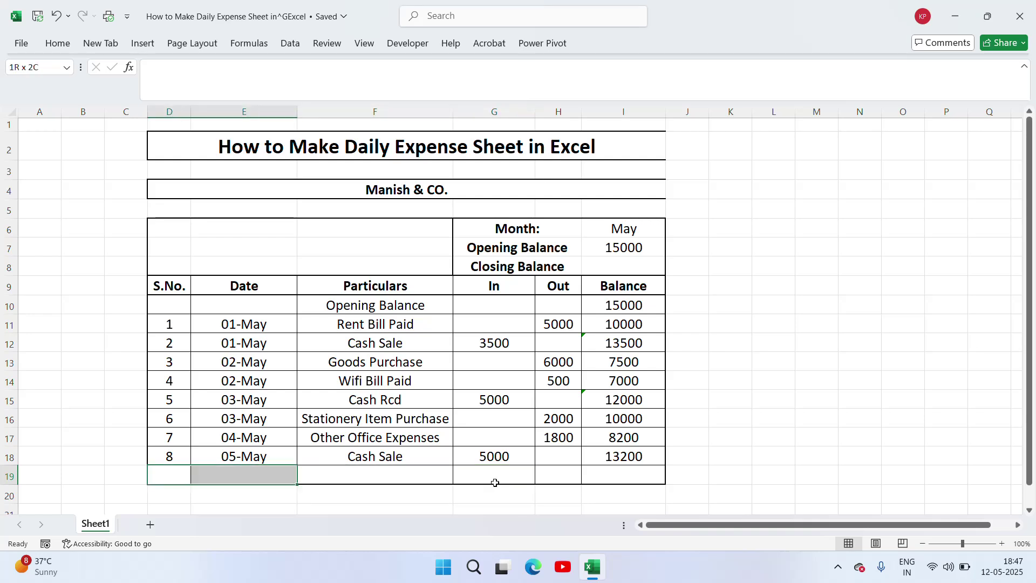
key(shift+Right)
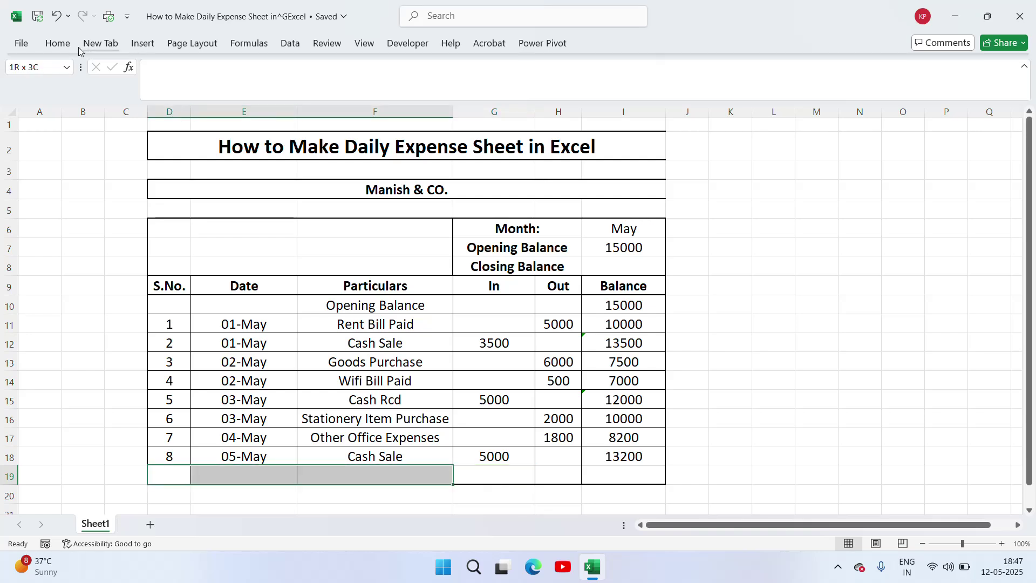
click(52, 46)
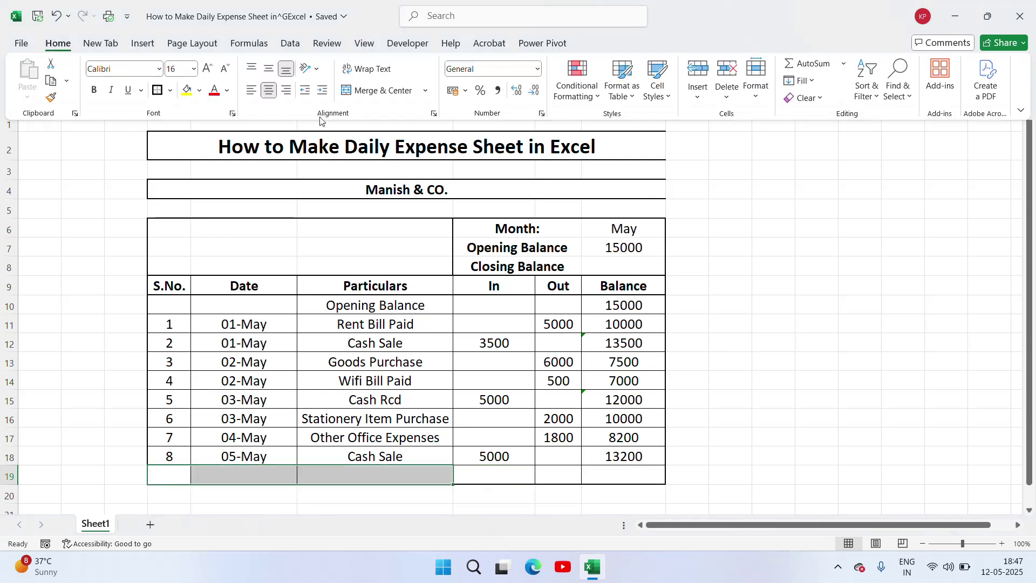
click(368, 92)
Enter "Total" in the merged cell D19:F19 and fill it with light blue
click(344, 479)
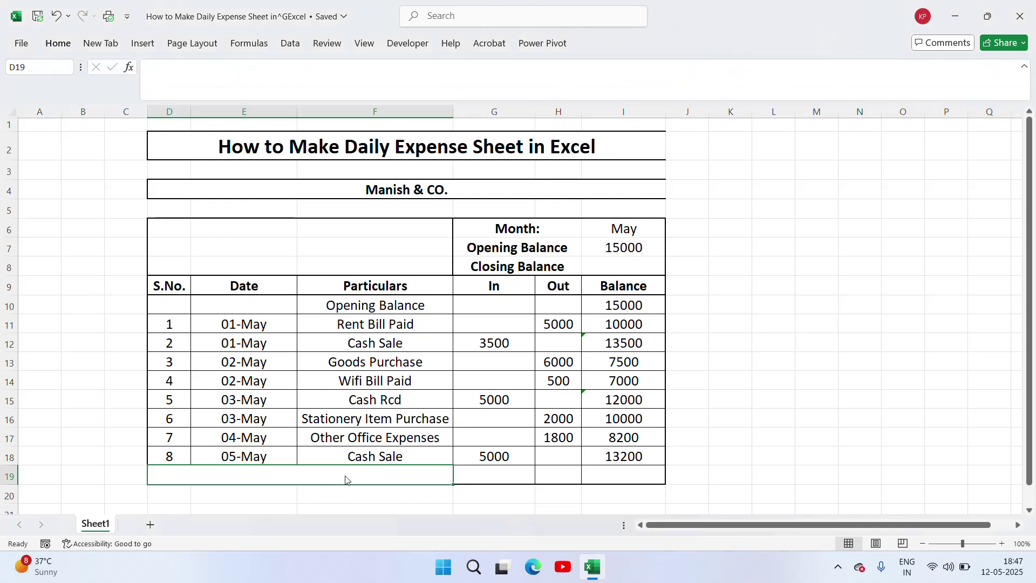
text(Total)
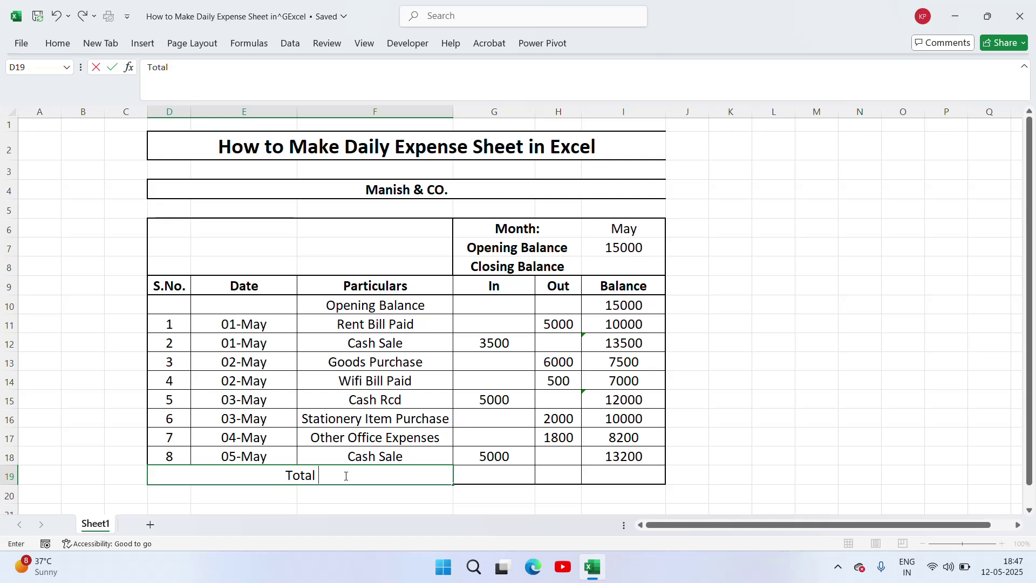
key(ctrl+Return)
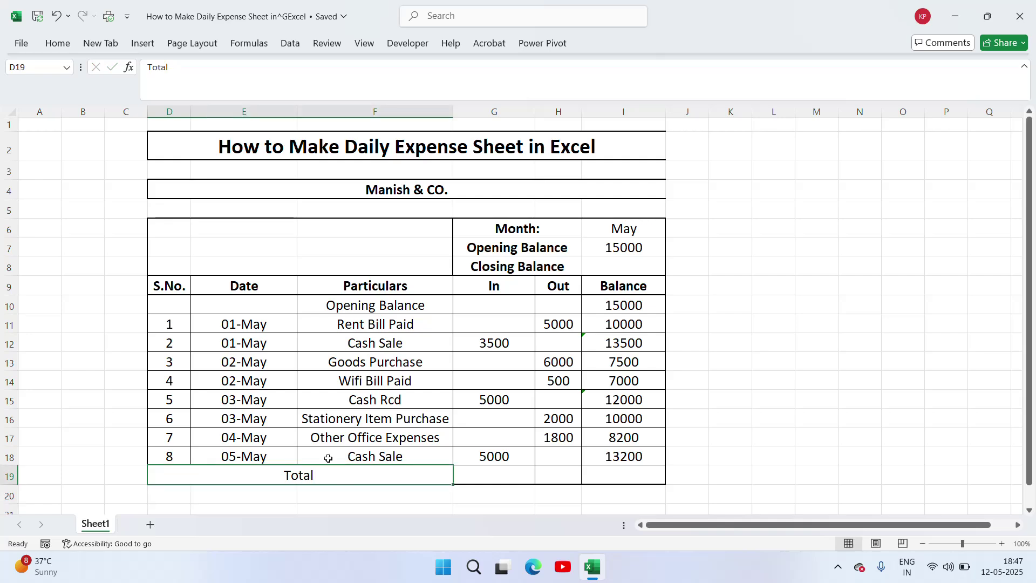
click(57, 43)
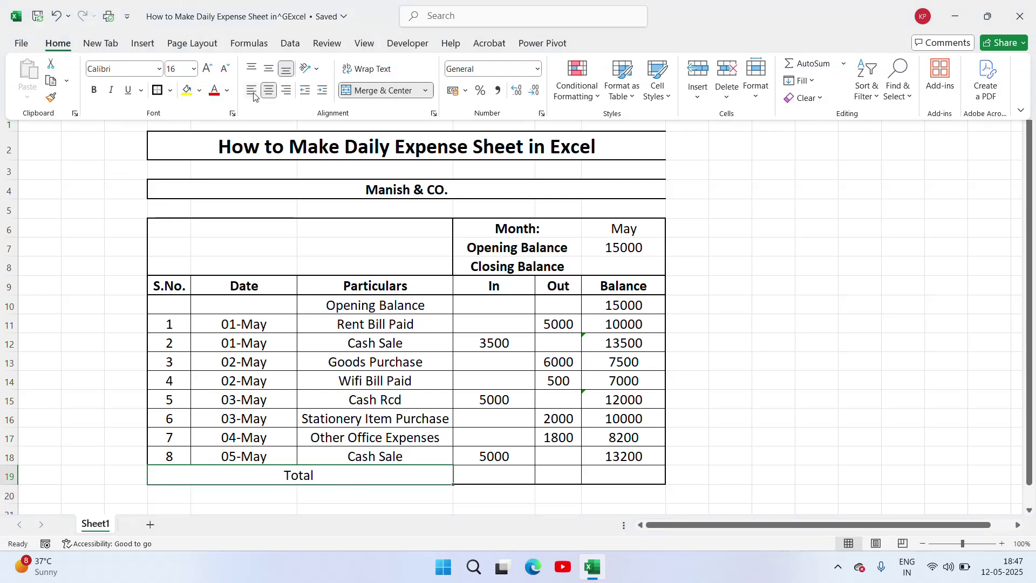
click(199, 90)
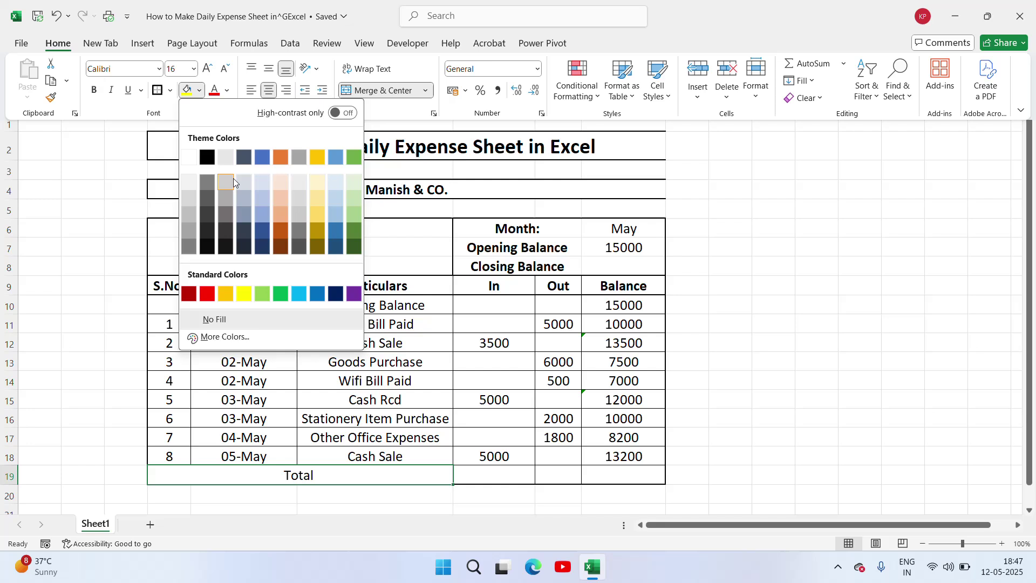
click(258, 194)
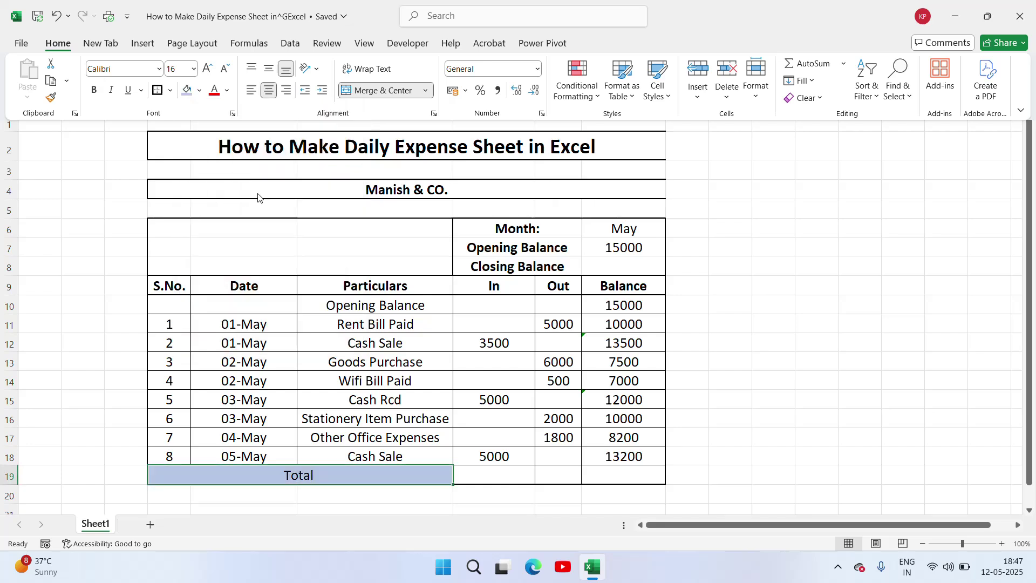
Enter =SUM(G10:G18) in G19 to total the In column
click(502, 473)
click(504, 477)
text(=sum)
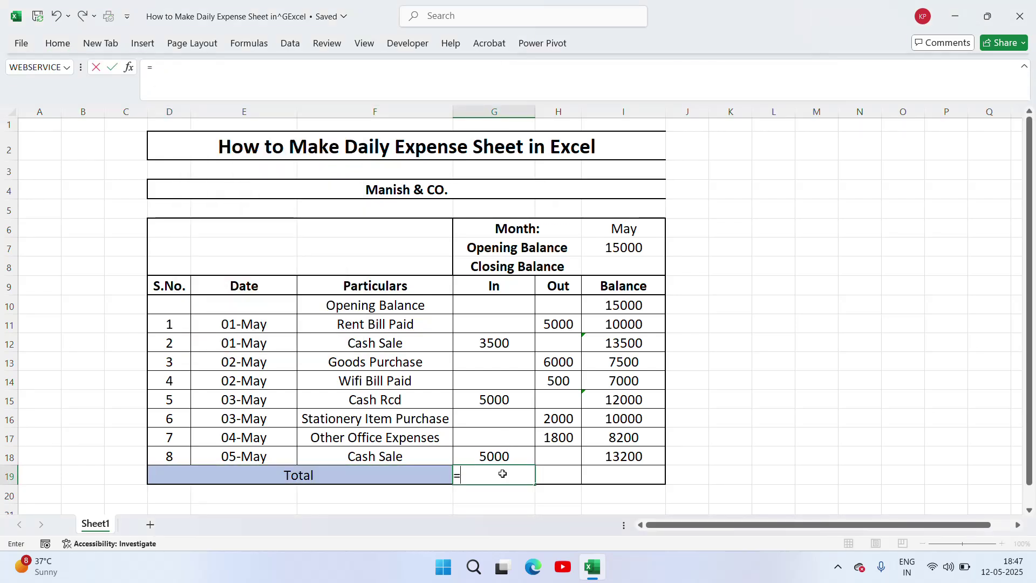
key(Tab)
key(Up)
key(Up)
key(Up)
key(Up)
key(Up)
key(Up)
key(Up)
key(Up)
key(Up)
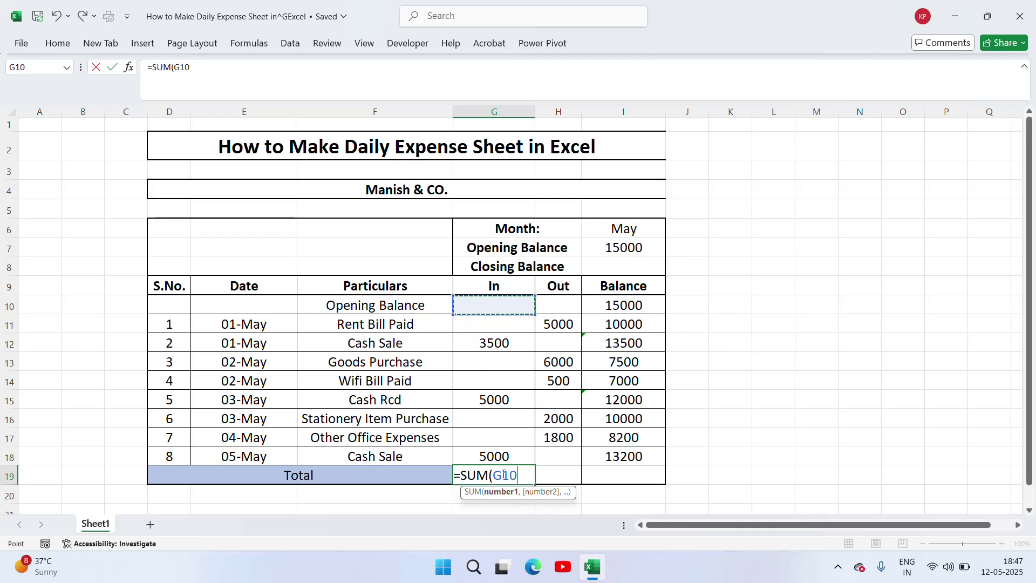
key(shift+Down)
key(shift+Down)
key(shift+Down)
key(shift+Down)
key(shift+Down)
key(shift+Down)
key(shift+Down)
key(shift+Down)
key(ctrl+Return)
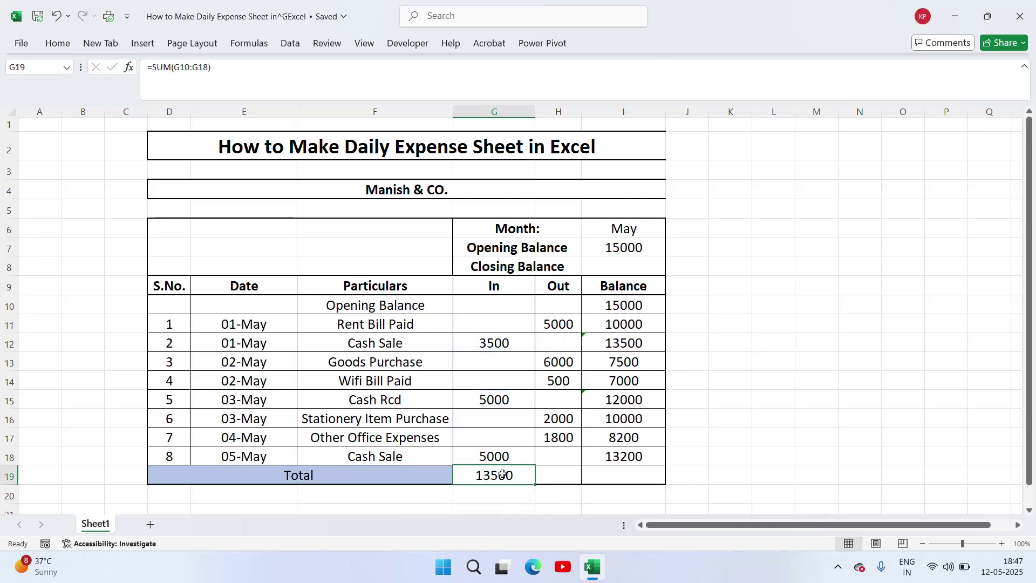
Copy the SUM formula from G19 into H19 and I19 for the Out and Balance columns
key(ctrl+c)
key(Right)
key(ctrl+v)
key(Escape)
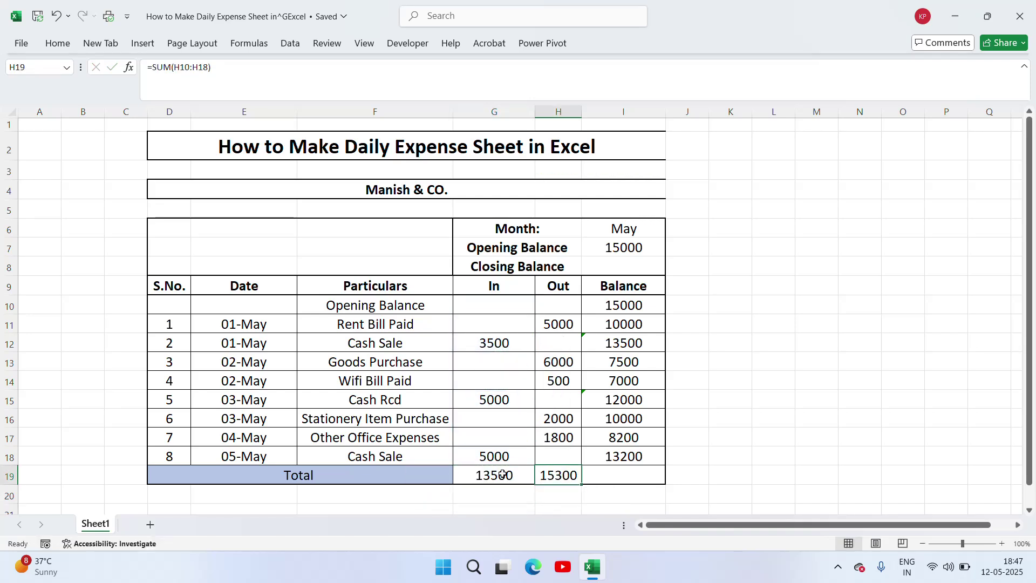
key(ctrl+c)
key(Right)
key(ctrl+v)
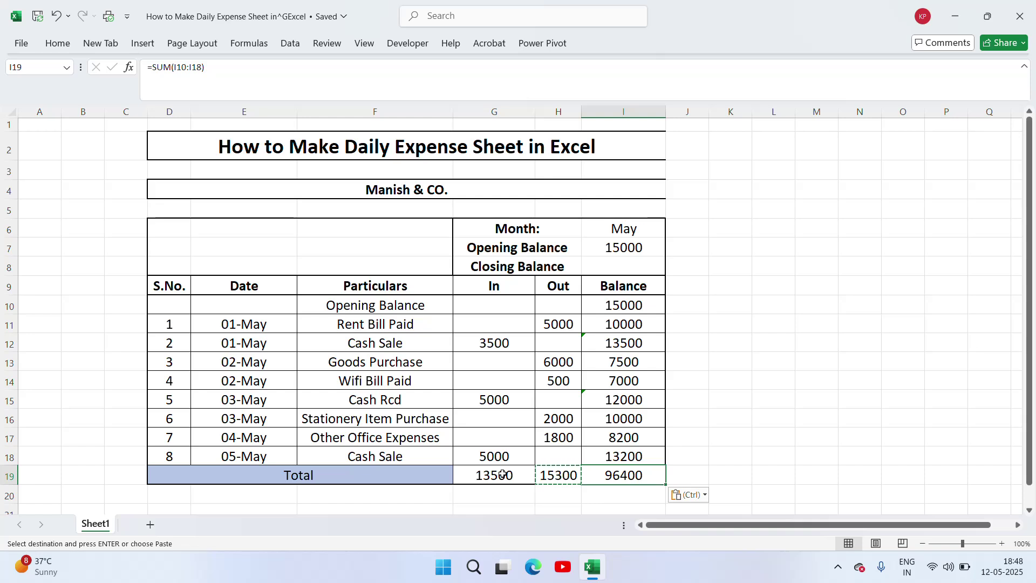
key(Escape)
Review the total row and the Balance column up to the Opening Balance and Closing Balance cells
key(Left)
key(Left)
key(Right)
key(Right)
key(Up)
key(Up)
key(Up)
key(Up)
key(Up)
key(Up)
key(Up)
key(Up)
key(Up)
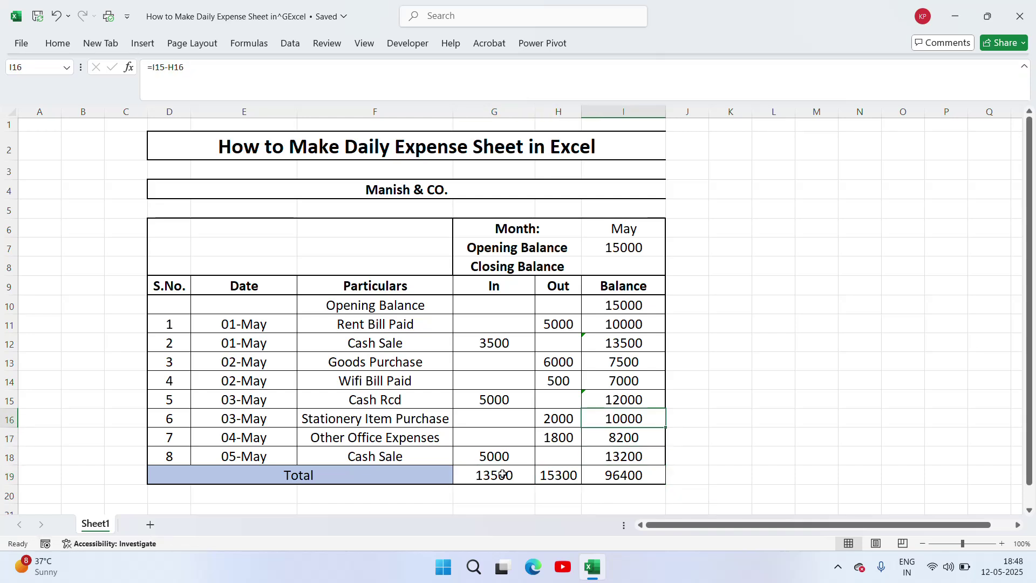
key(Up)
key(Up)
key(Up)
key(Down)
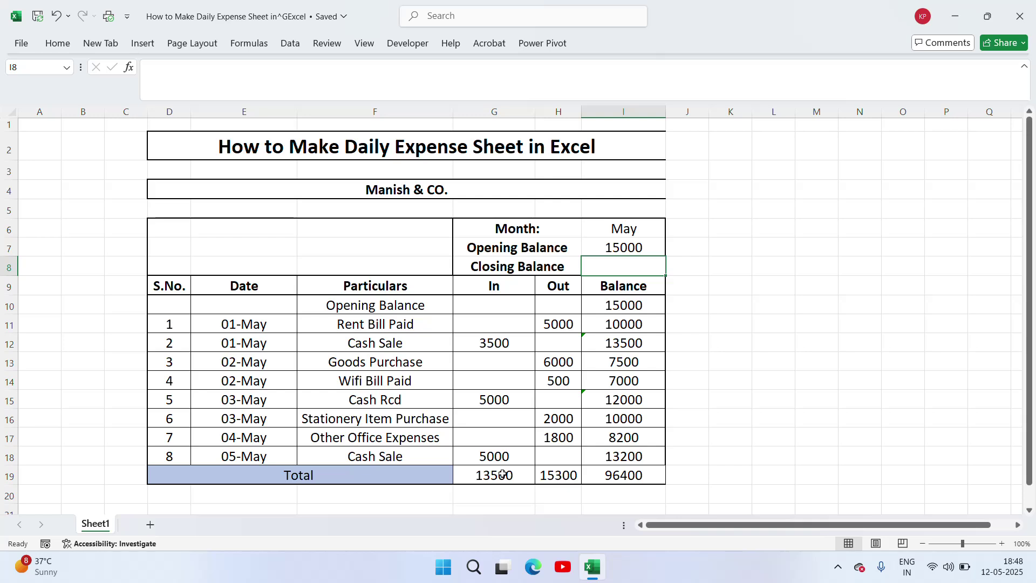
key(Up)
key(Down)
key(Up)
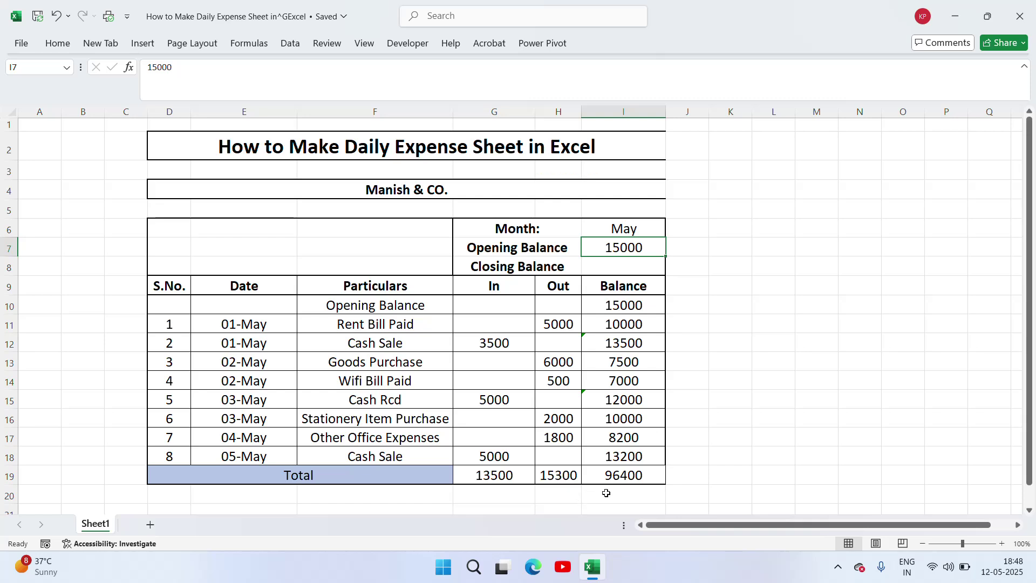
Inspect the Balance total in I19 and each entry and running-balance formula in I10:I18 without changing them
click(638, 477)
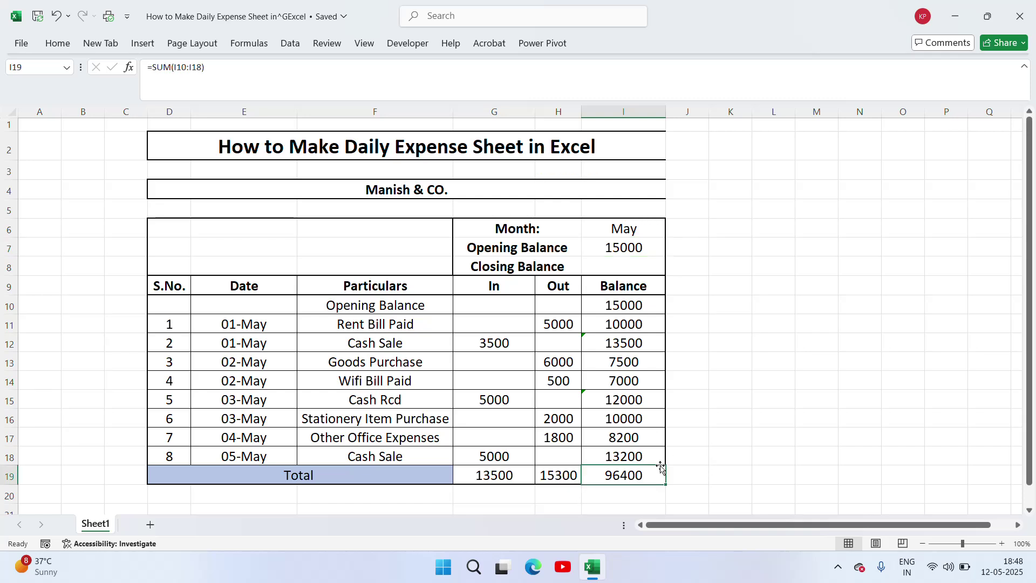
key(Up)
key(Up)
key(Up)
key(Up)
key(Up)
key(Up)
key(Up)
key(Up)
key(Up)
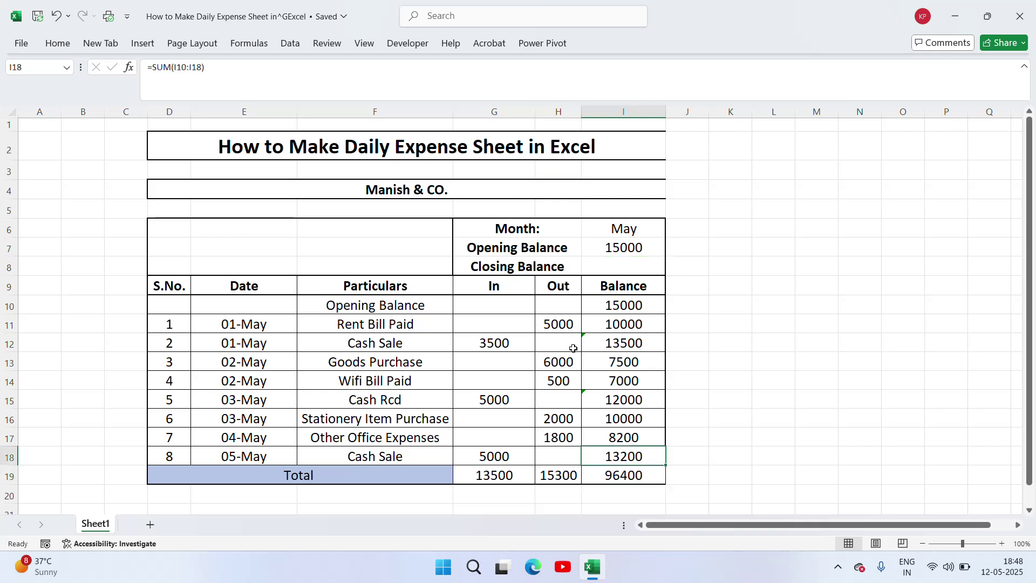
key(F2)
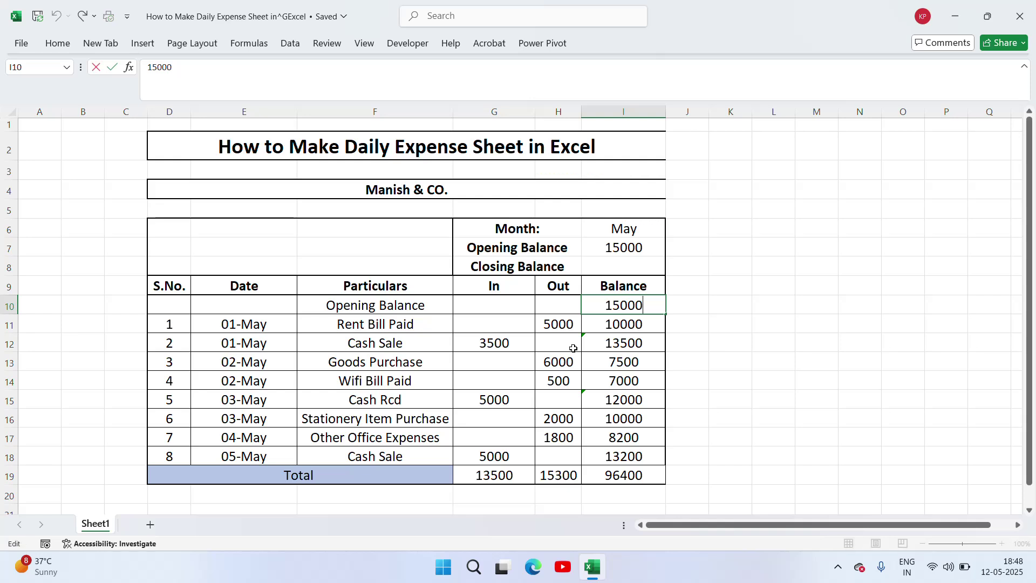
key(Escape)
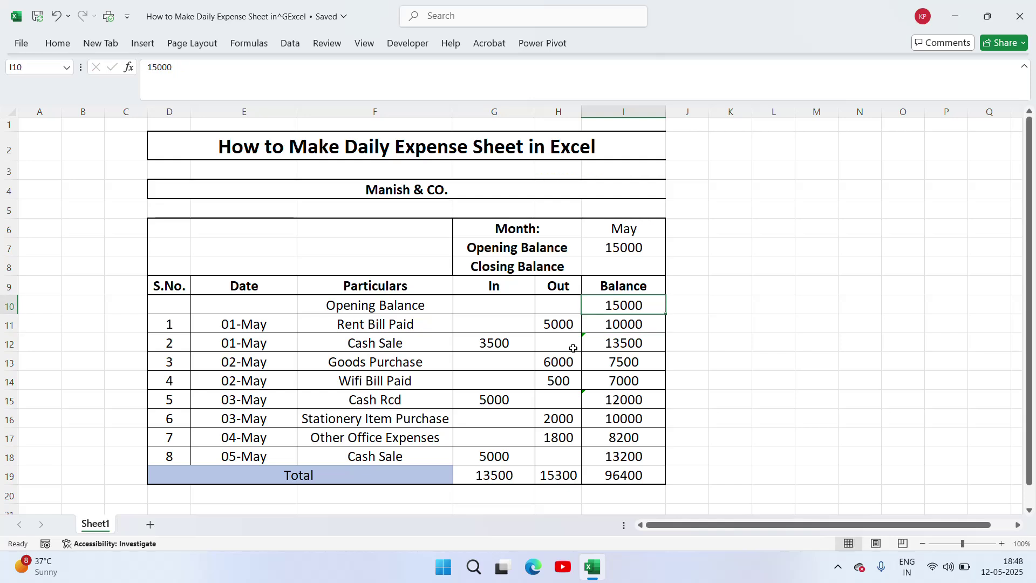
key(F2)
key(Escape)
key(Down)
key(F2)
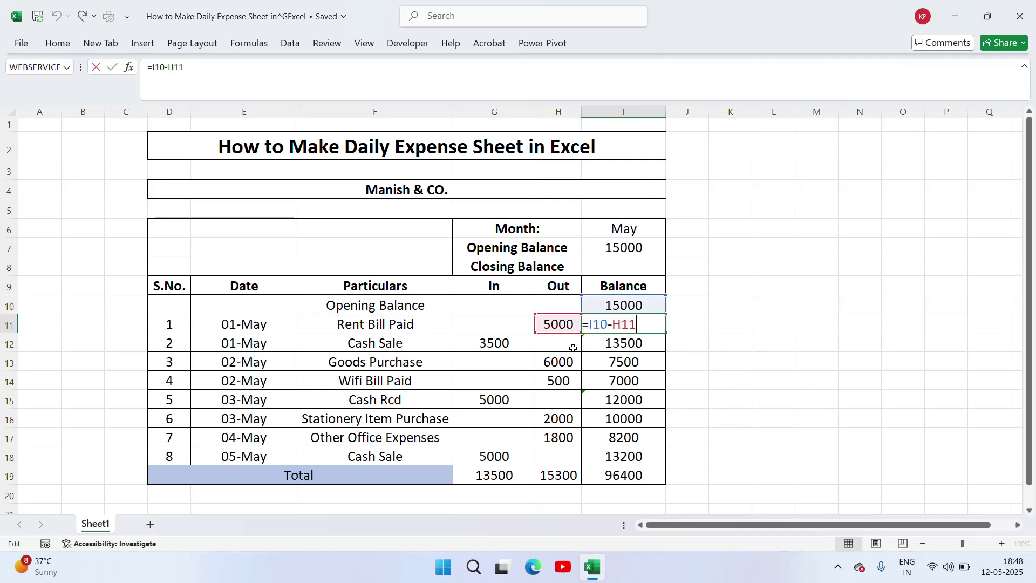
key(Escape)
key(Down)
key(F2)
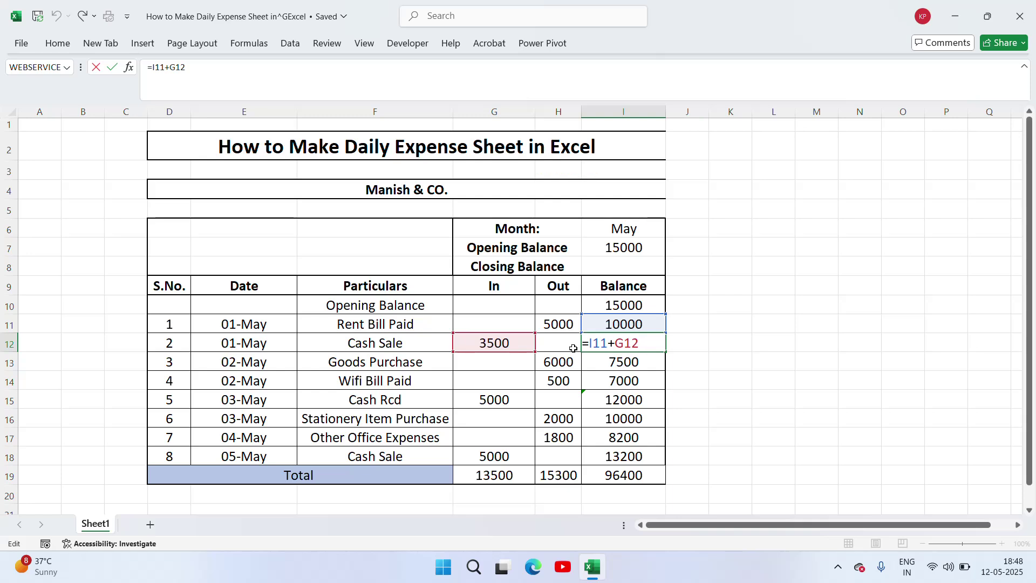
key(Escape)
key(Down)
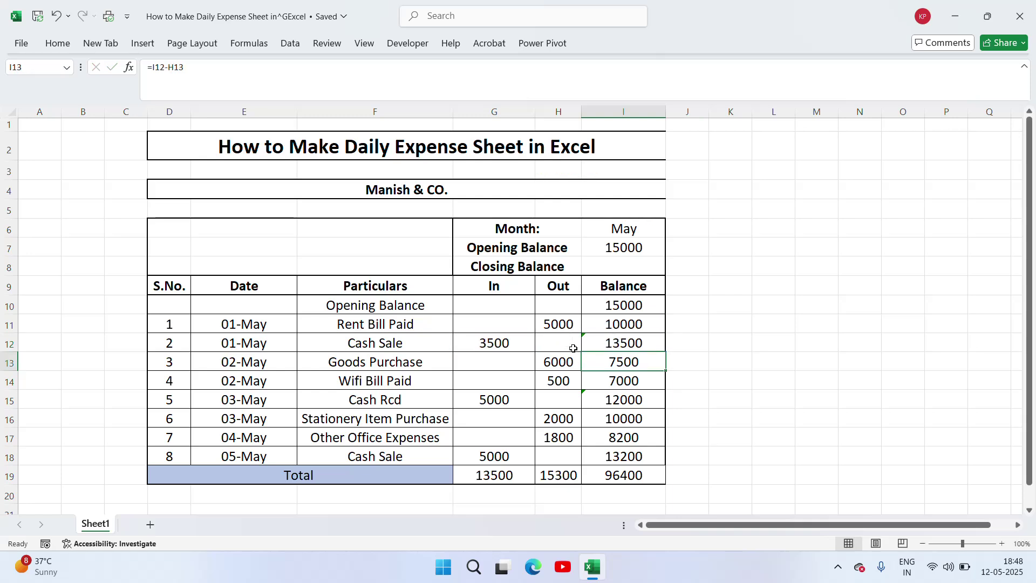
key(F2)
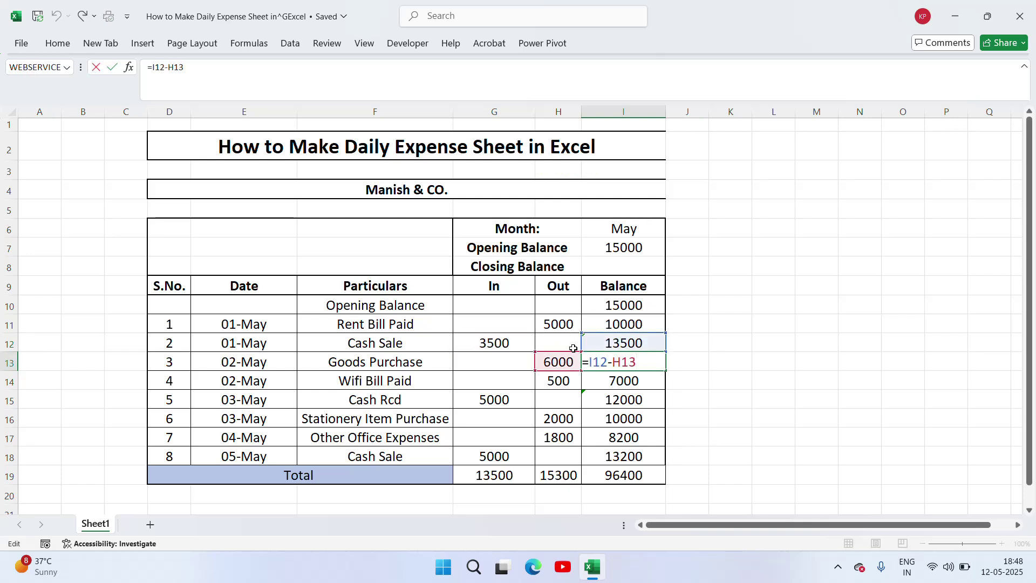
key(Escape)
key(Down)
key(F2)
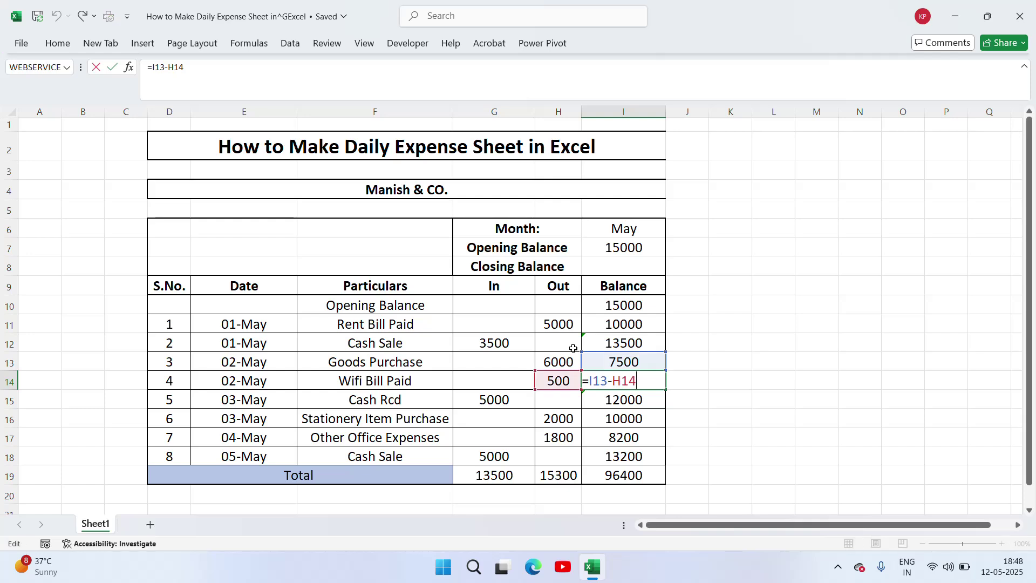
key(Escape)
key(Down)
key(F2)
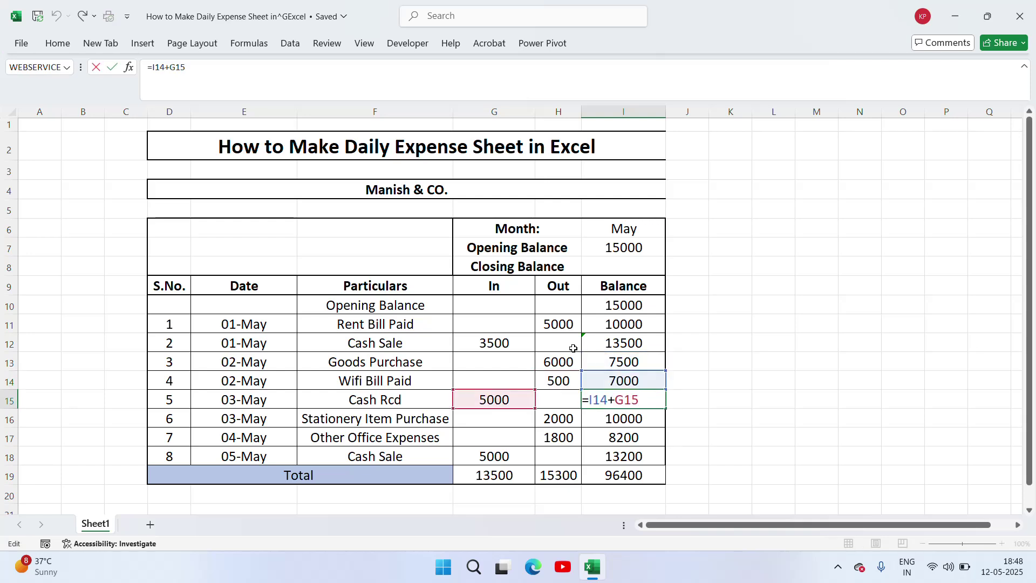
key(Escape)
key(Down)
key(F2)
key(Escape)
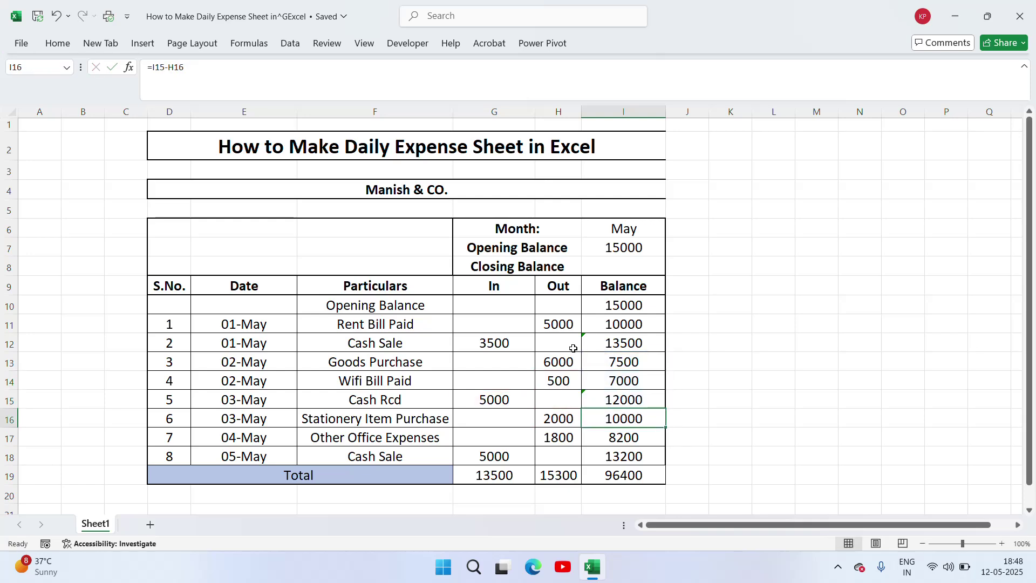
key(Down)
key(F2)
key(Escape)
key(Down)
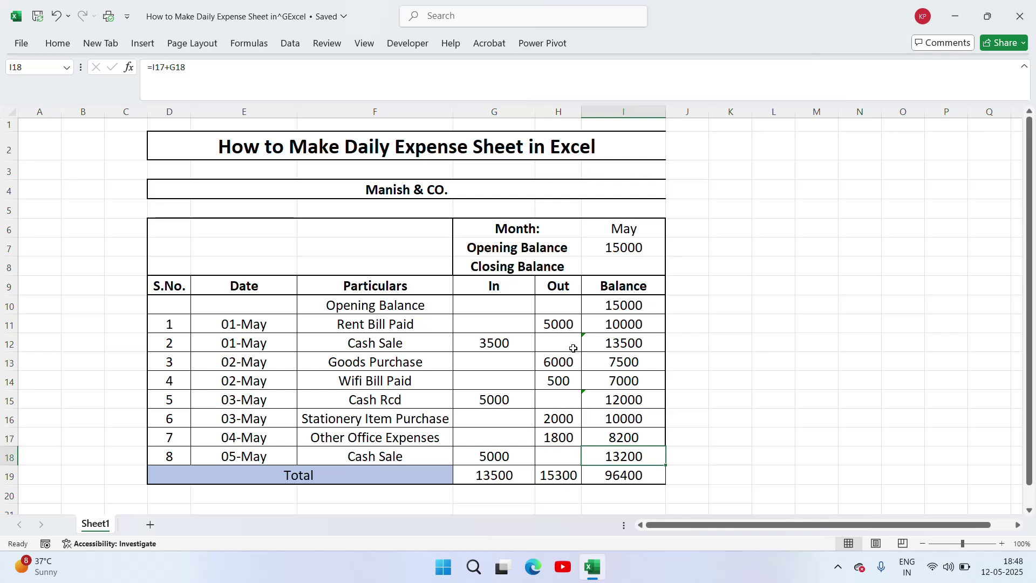
key(F2)
key(Escape)
Examine the In, Out and Balance totals in row 19 and recheck the first Balance entries in I10 and I11
key(Down)
key(Left)
key(Left)
key(Right)
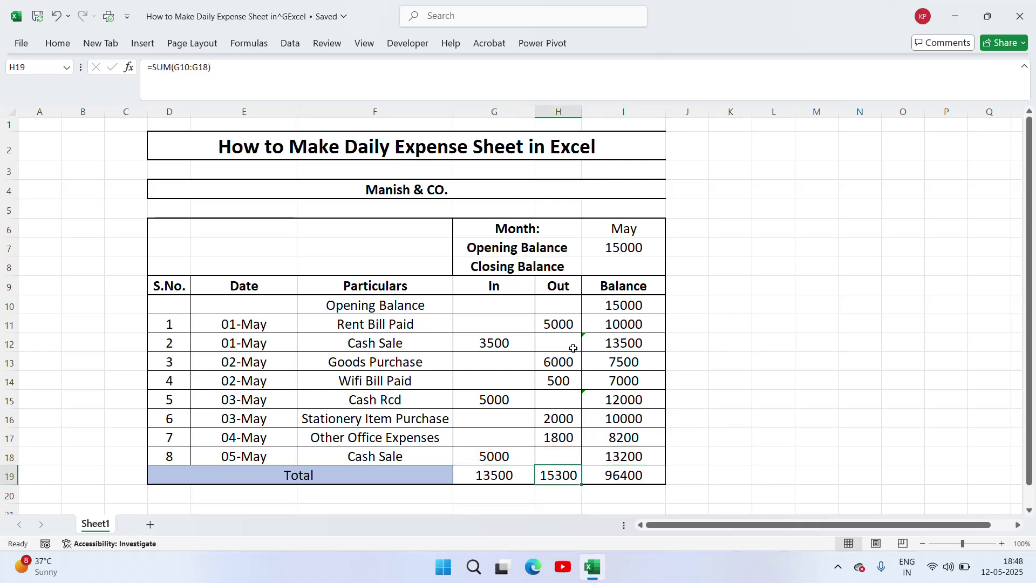
key(shift+Left)
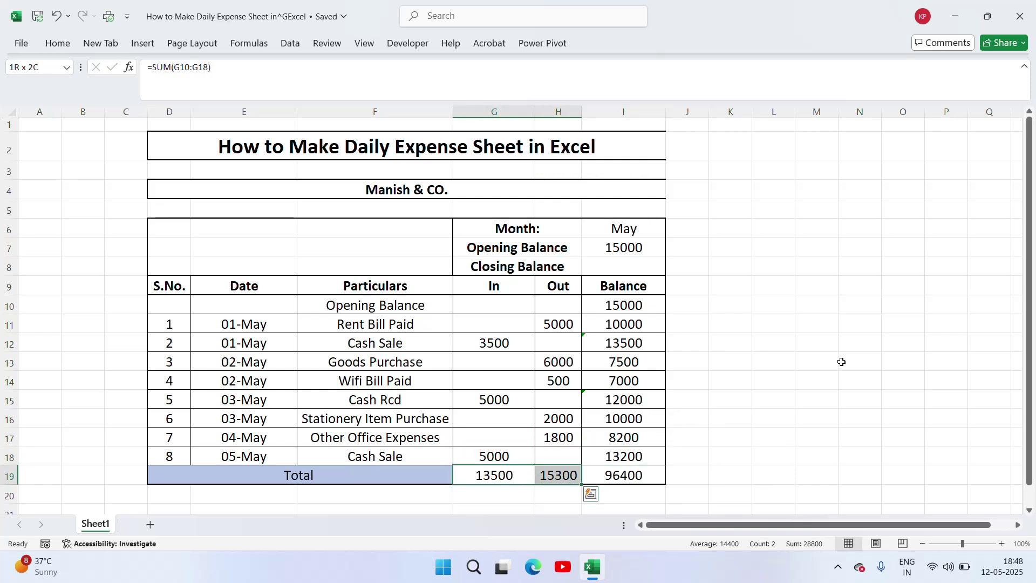
click(625, 477)
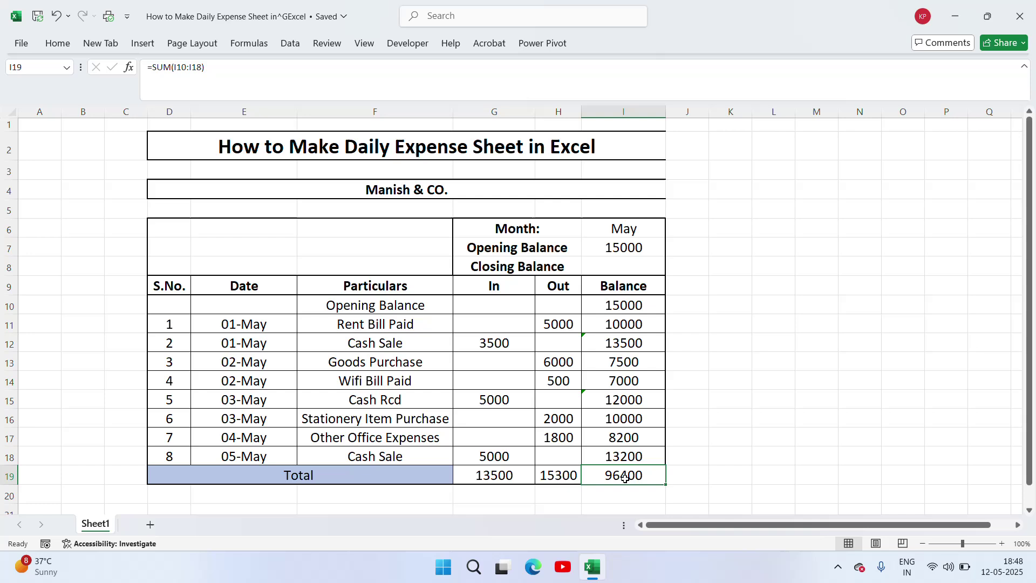
click(622, 301)
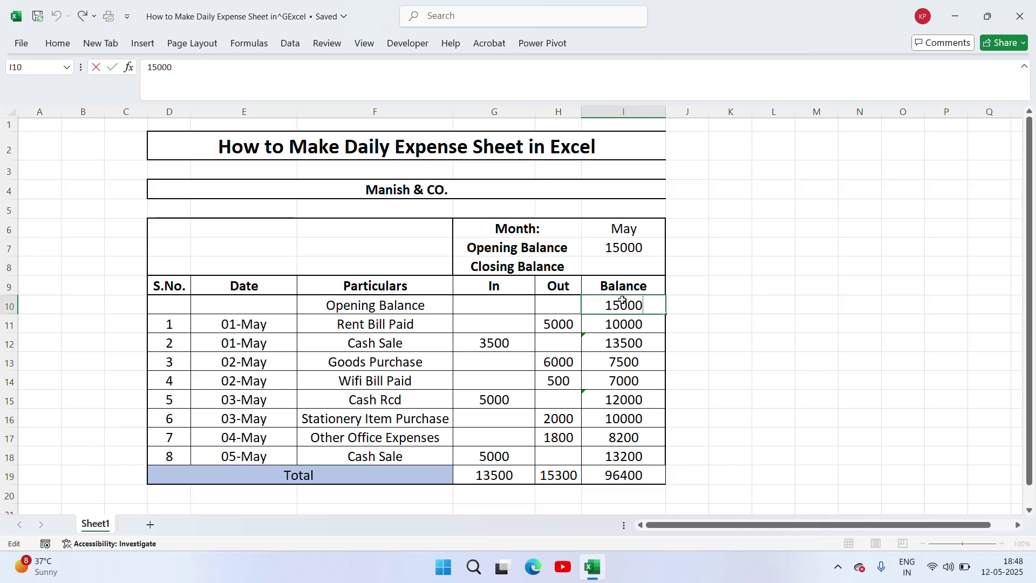
key(Down)
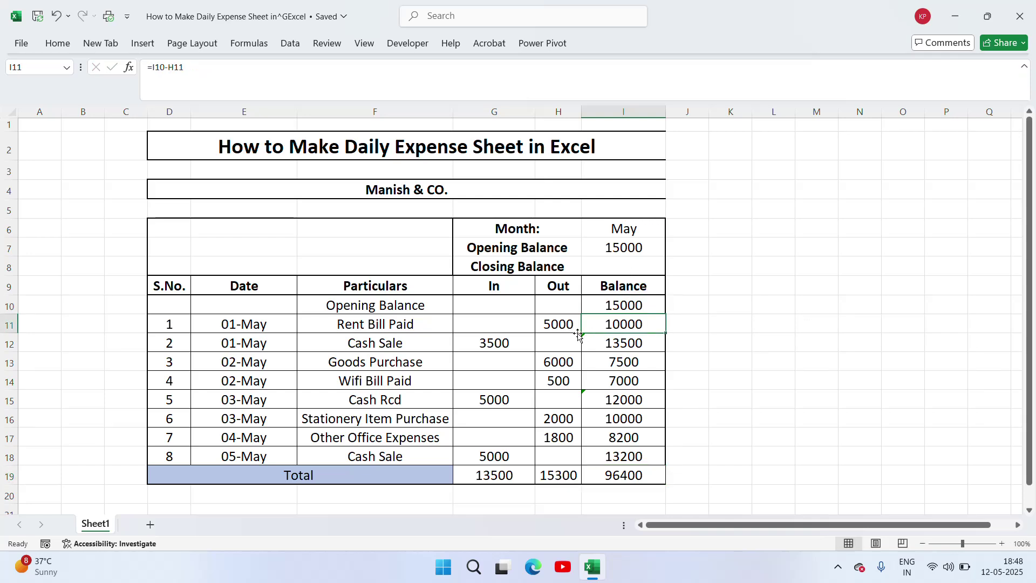
Check the In entries in G12 and G15 against the running-balance formulas in column I, up to the Closing Balance cell
click(483, 344)
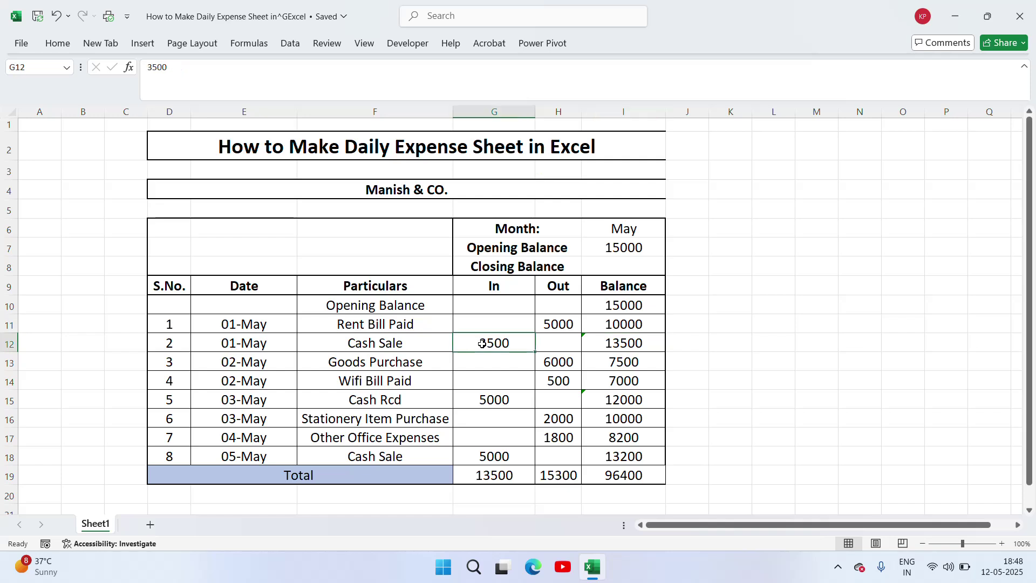
click(624, 362)
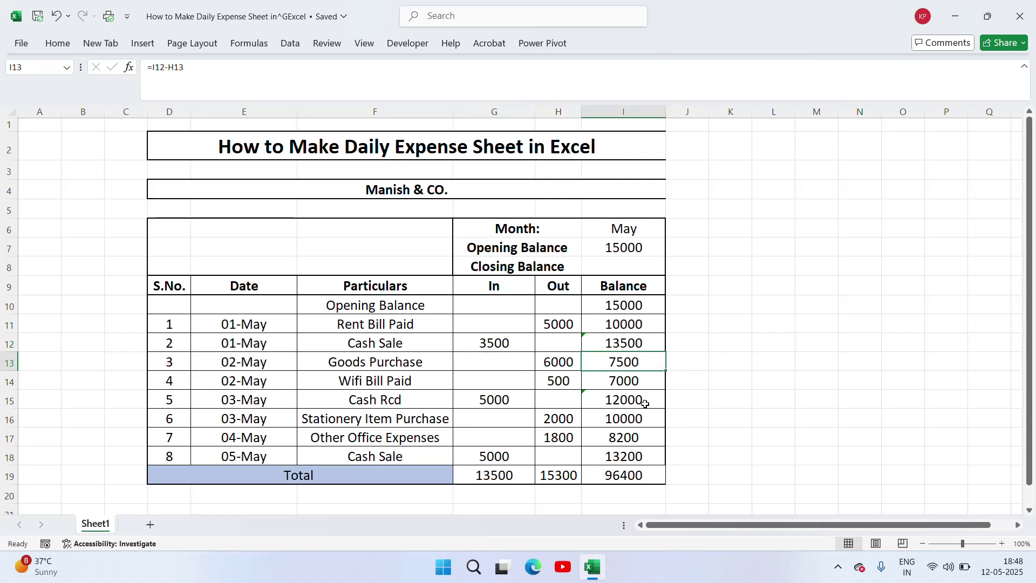
click(521, 405)
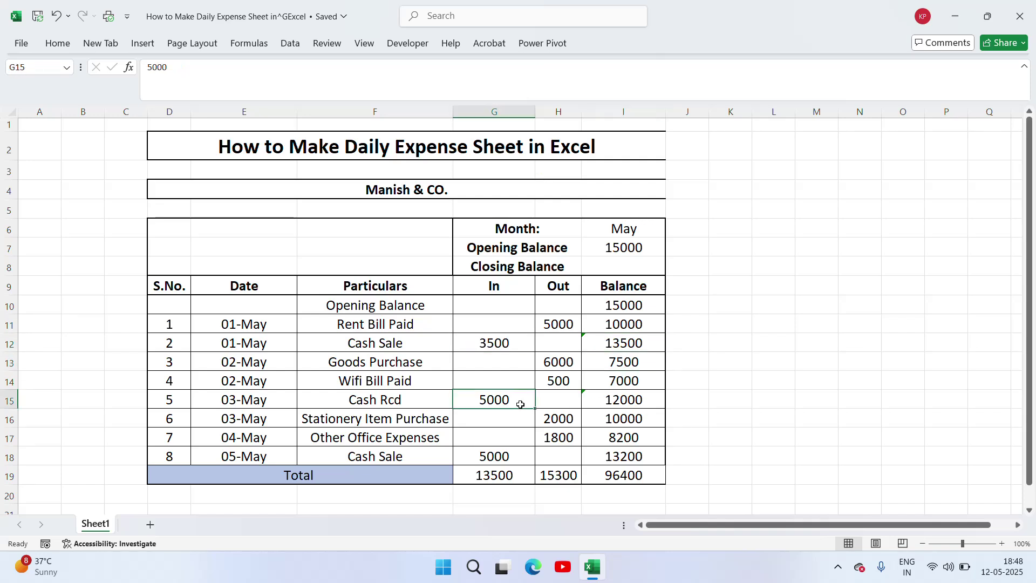
click(635, 400)
click(630, 433)
key(Up)
key(Up)
key(Up)
key(Up)
key(Up)
key(Up)
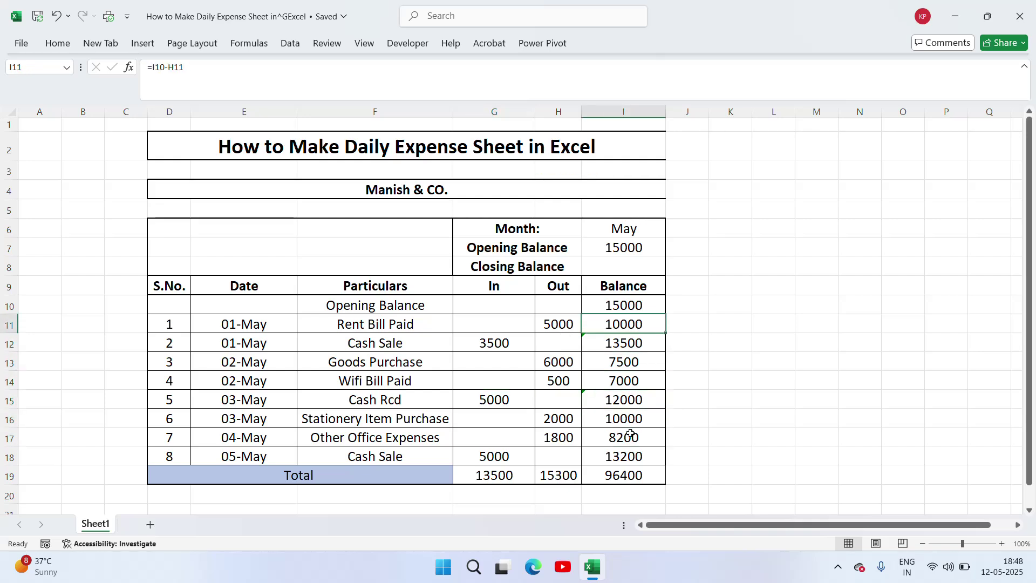
key(Up)
key(Up)
key(Up)
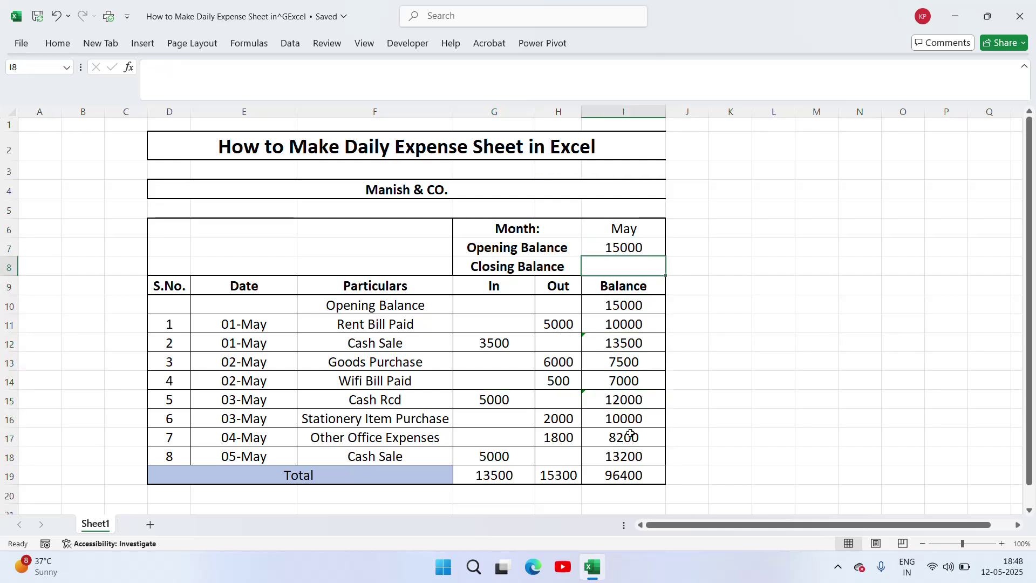
Review the Balance column from I9 downward and compare the Opening Balance cells I7 and I10
key(Down)
key(Down)
key(Down)
key(Down)
key(Down)
key(Down)
key(Down)
key(Down)
key(Down)
key(Down)
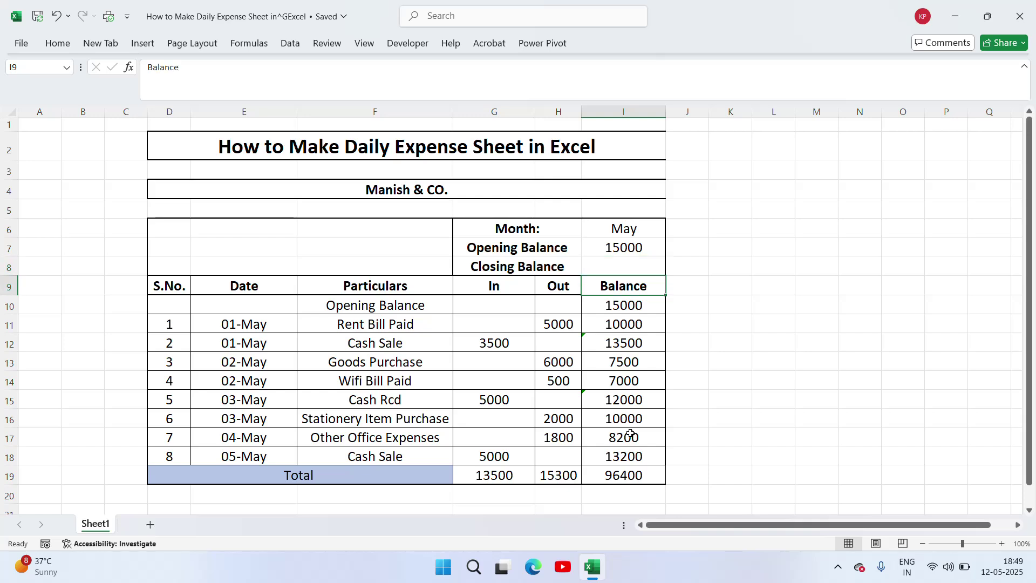
key(Up)
key(Up)
key(Up)
key(Up)
key(Up)
key(Up)
key(Up)
key(Up)
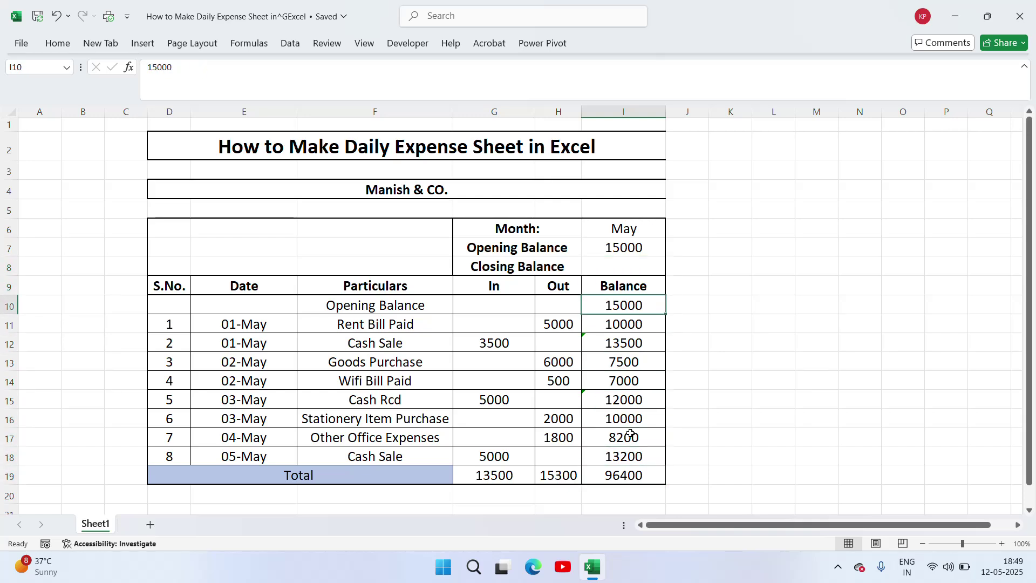
key(Up)
key(Up)
key(Up)
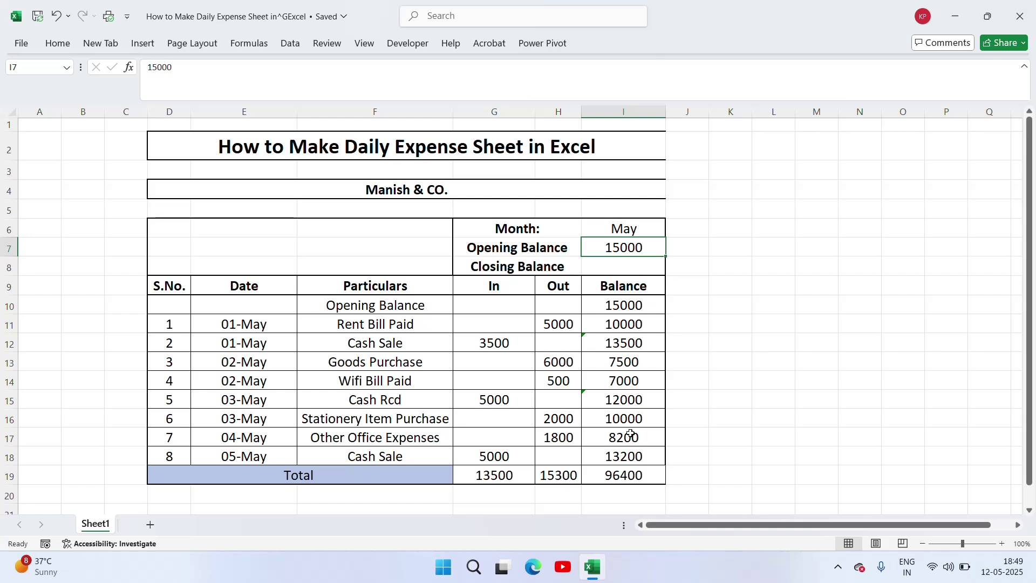
key(Down)
key(Down)
key(Down)
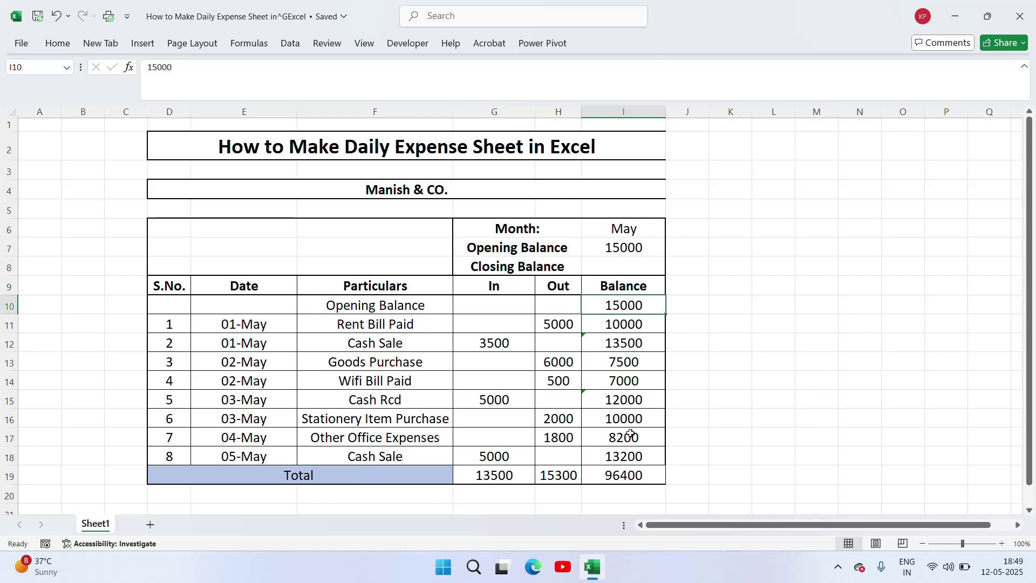
key(Down)
key(Up)
key(Down)
key(Up)
key(Up)
key(Up)
key(Up)
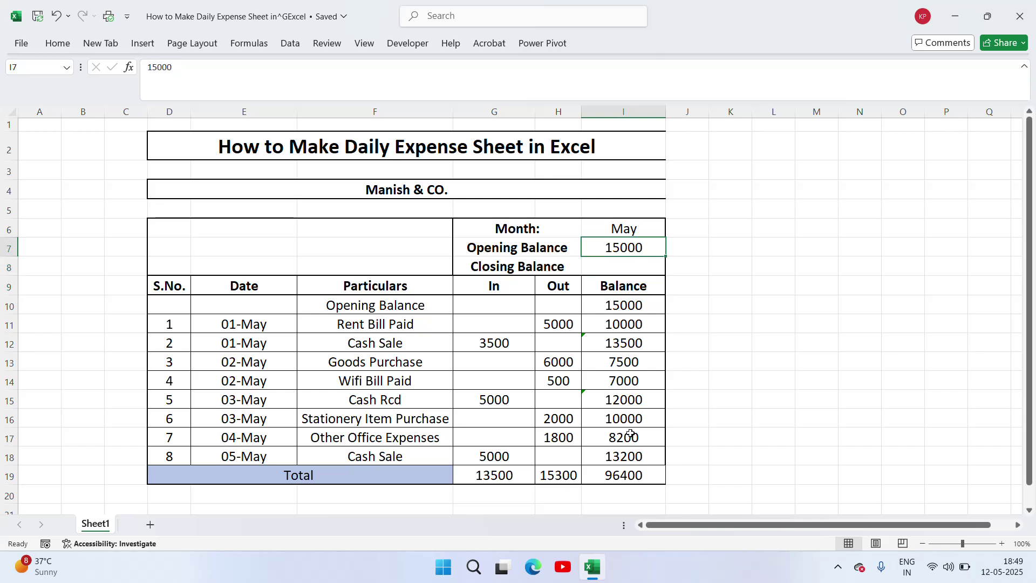
Link the Closing Balance cell I8 to the Balance total with the formula =I19
key(Down)
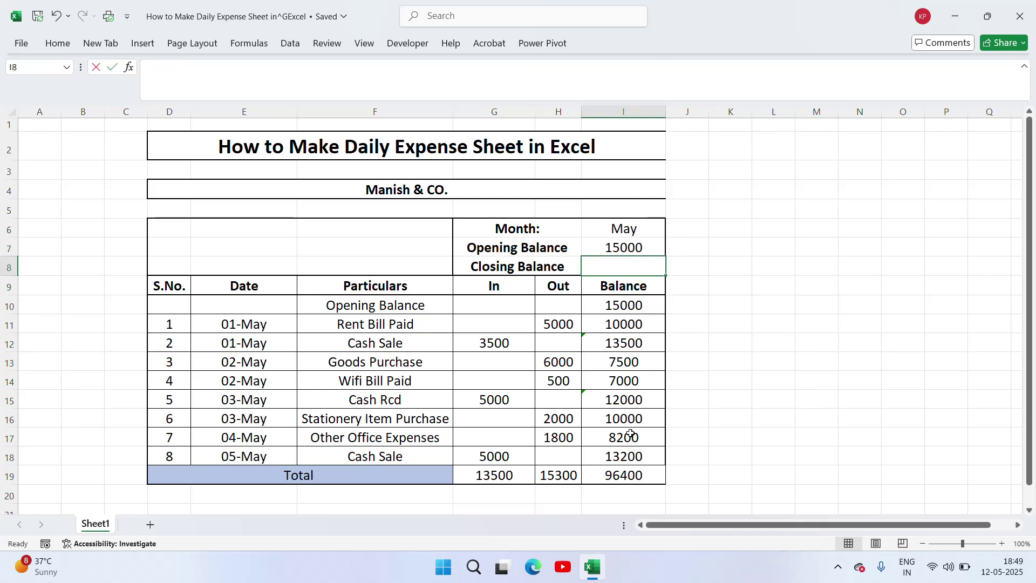
text(=)
key(Down)
key(Down)
key(Down)
key(Down)
key(Down)
key(Down)
key(Down)
key(Down)
key(Down)
key(Down)
key(Down)
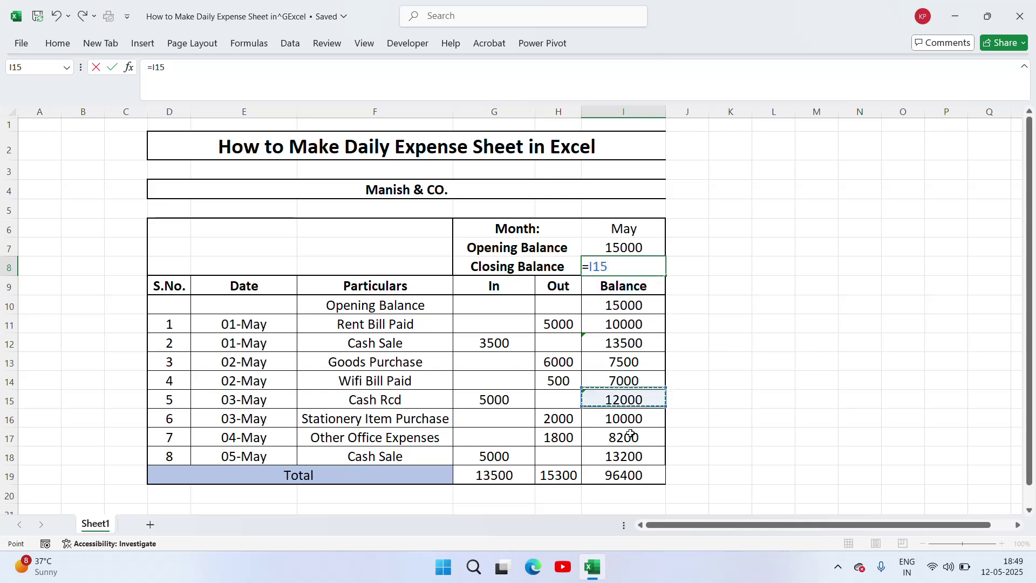
key(Return)
key(Up)
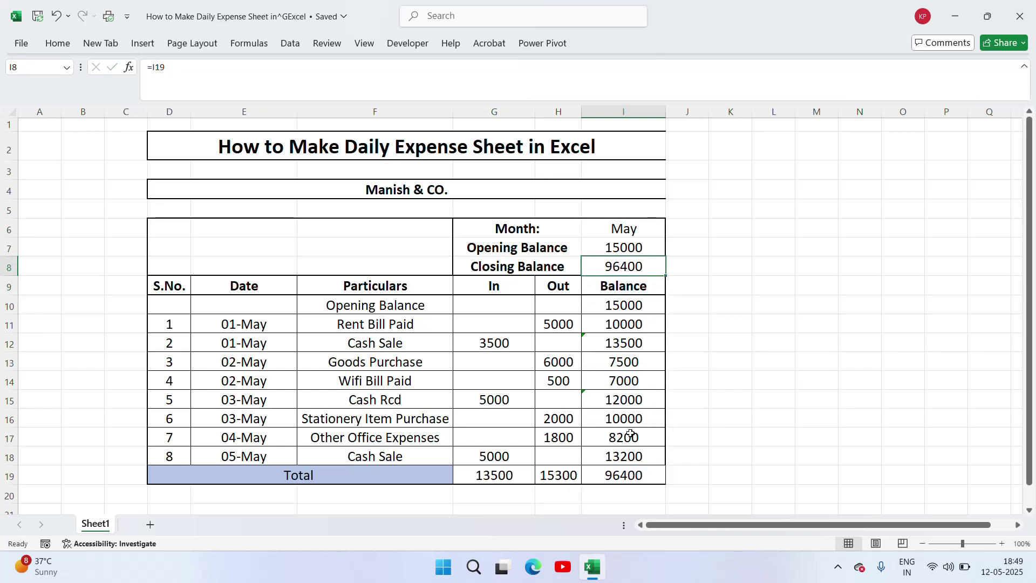
Make the Closing Balance value in I8 and the Opening Balance value in I7 bold
click(57, 44)
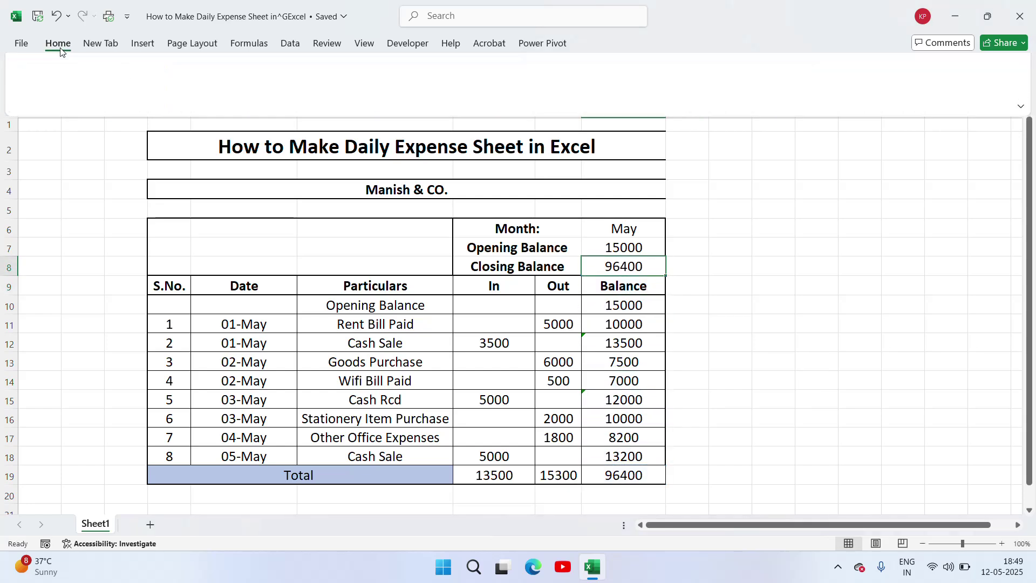
click(94, 91)
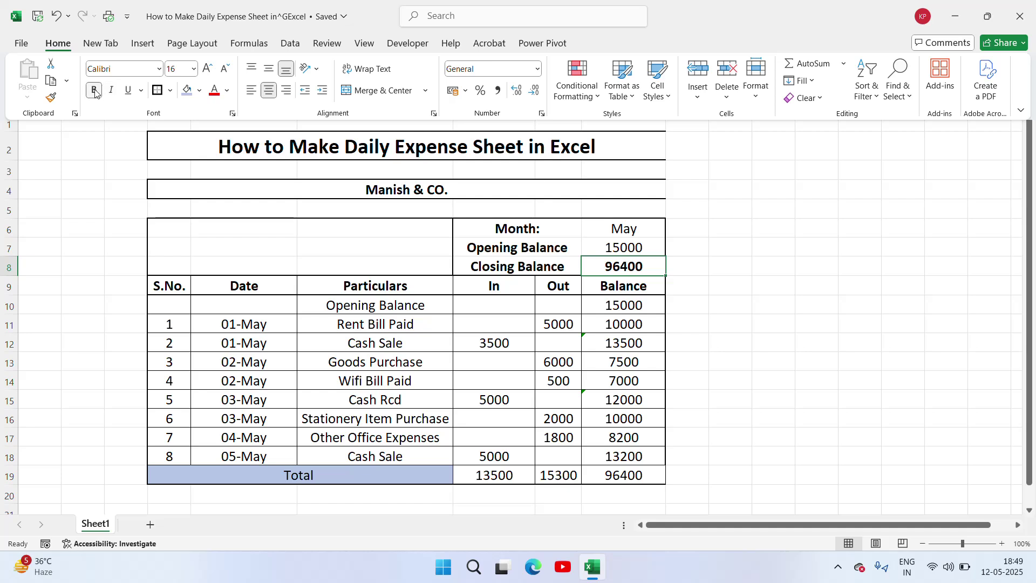
click(624, 247)
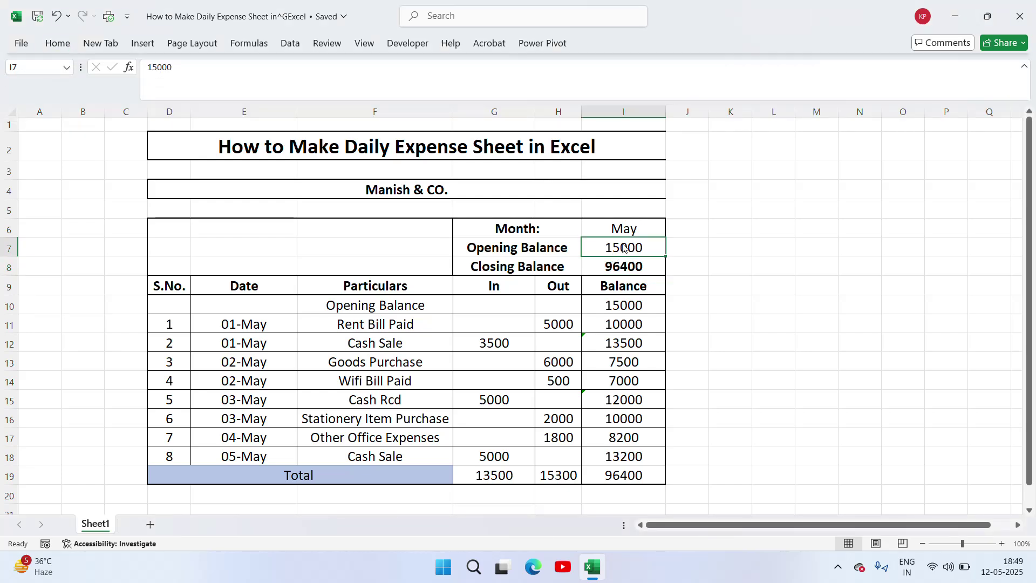
click(54, 46)
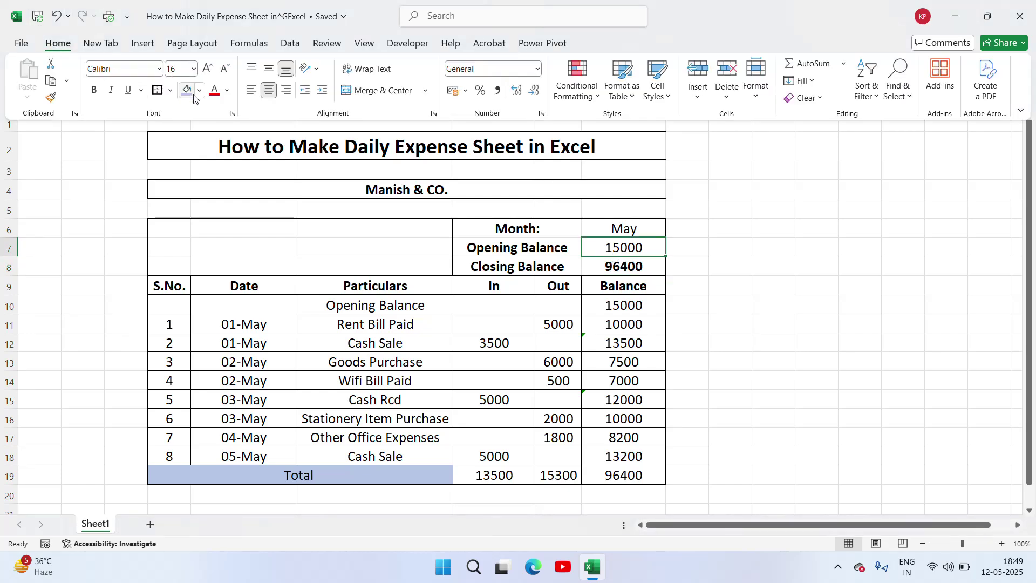
click(94, 91)
Set the Out amount for Rent Bill Paid in H11 to 12000
click(621, 322)
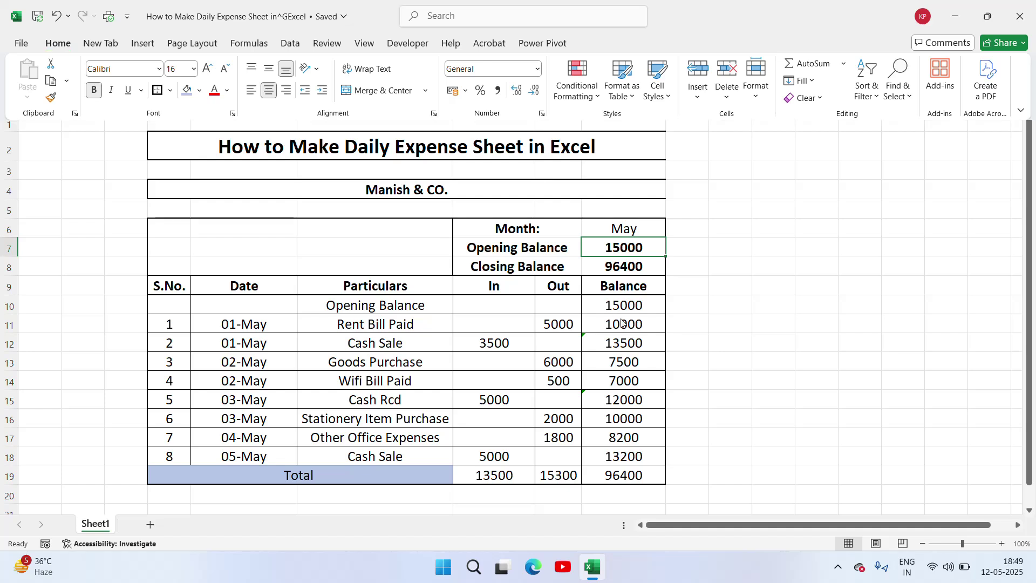
click(621, 322)
key(Left)
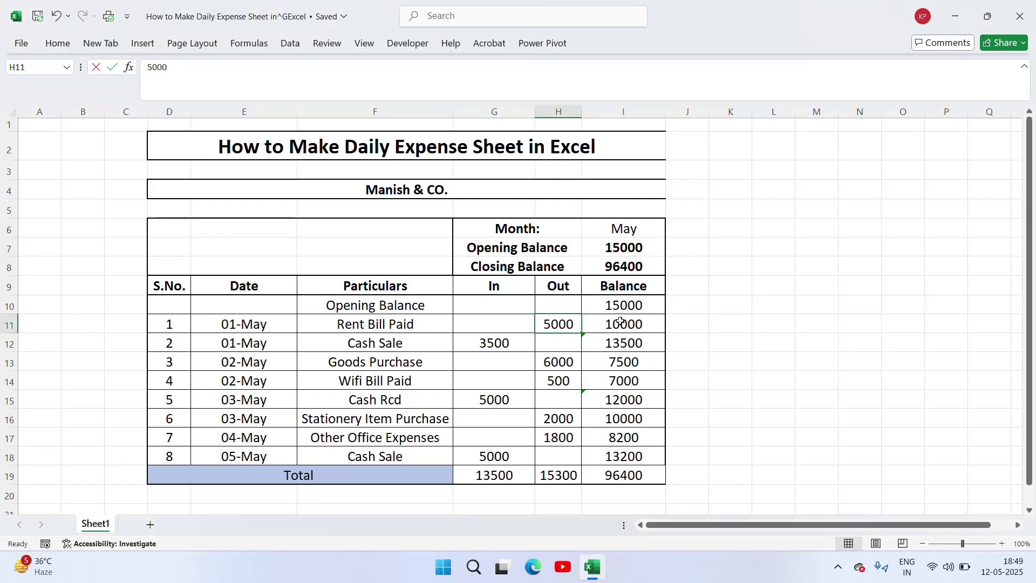
text(12000)
key(Return)
click(621, 321)
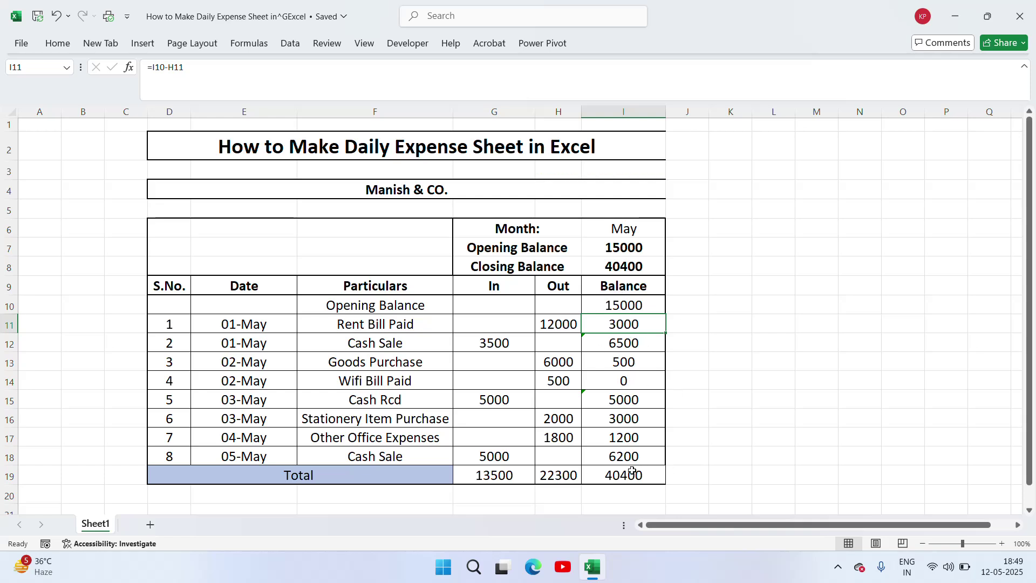
Try 1200 as the In amount for the first Cash Sale in G12, and undo that change
click(629, 344)
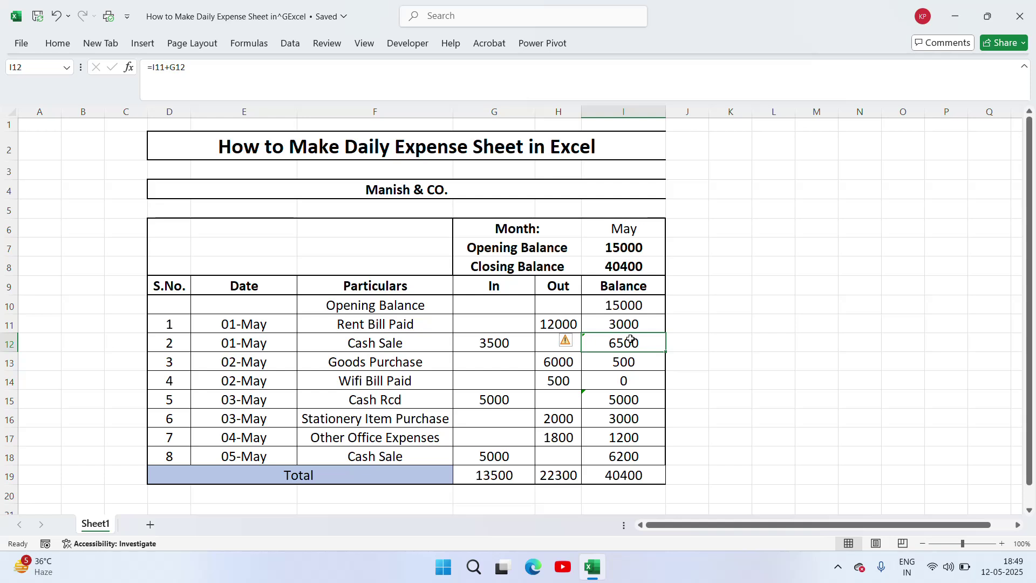
click(490, 348)
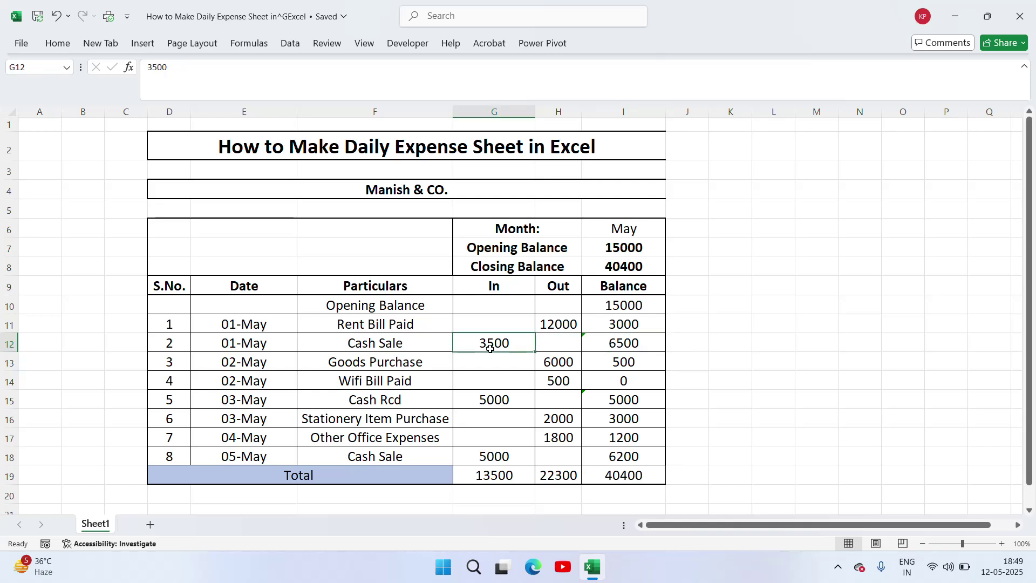
text(1200)
key(Return)
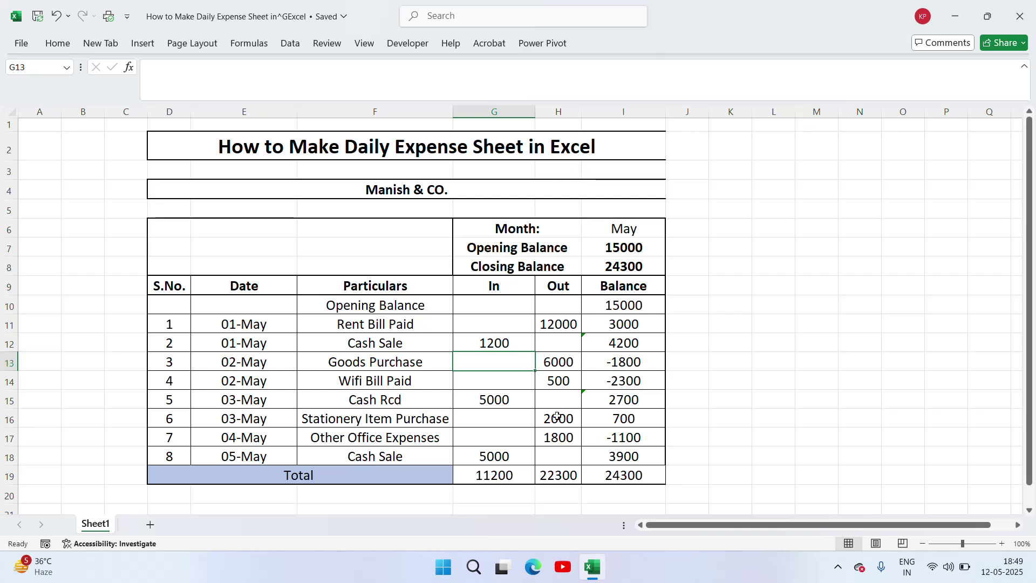
key(ctrl+z)
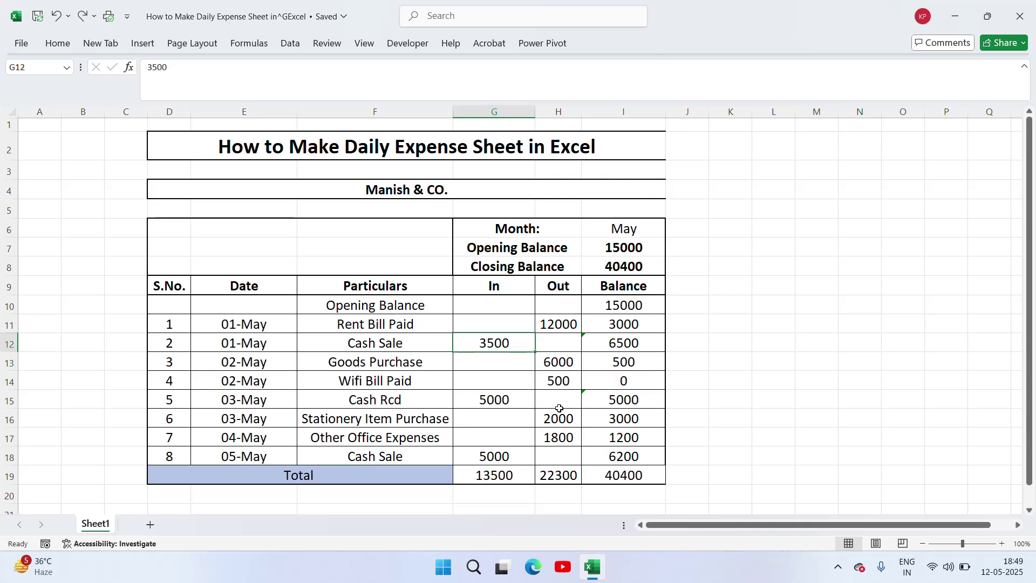
Apply the current border style to the total row from D19 to I19
click(398, 479)
key(shift+Right)
key(shift+Right)
key(shift+Right)
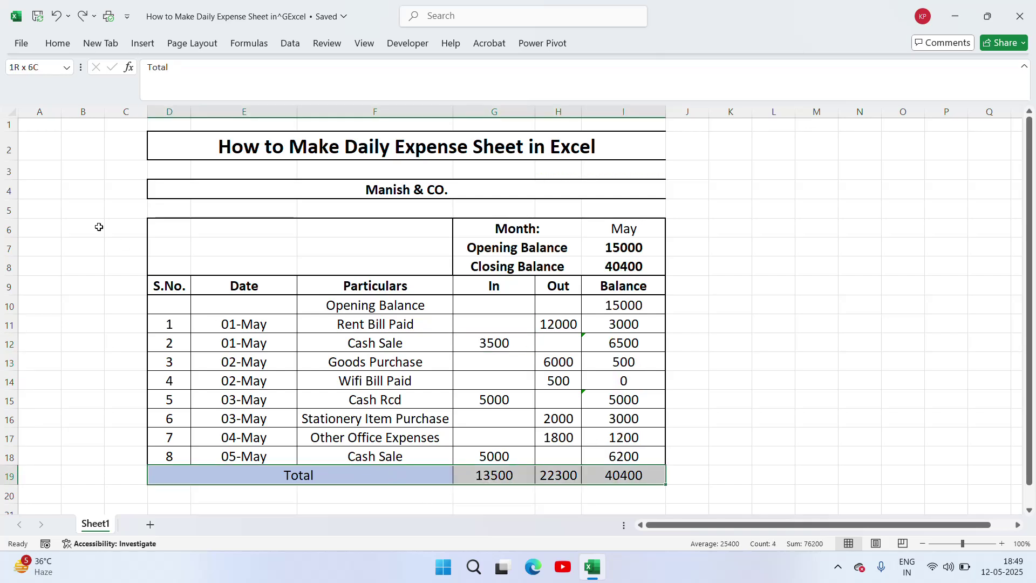
click(60, 47)
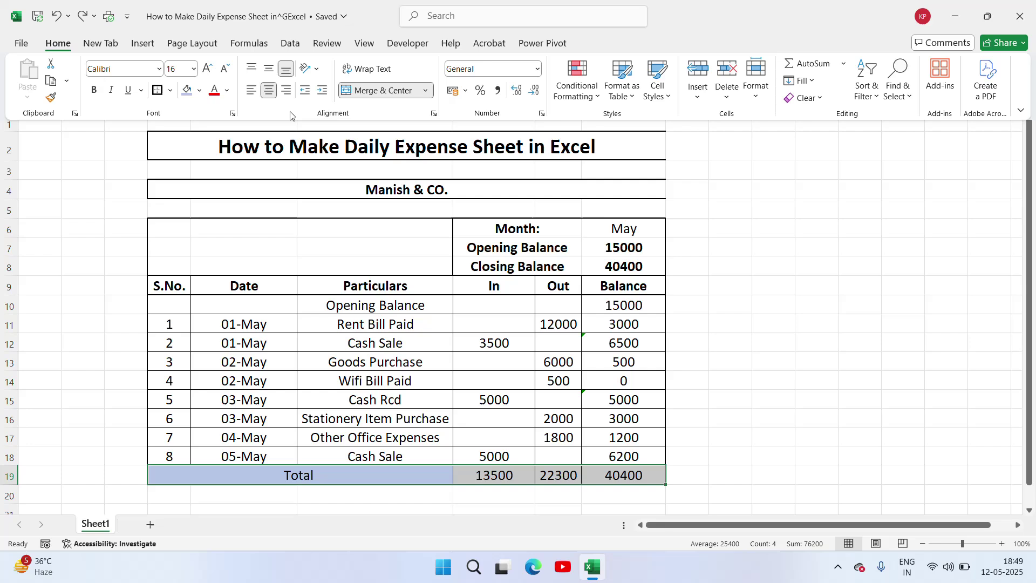
click(162, 90)
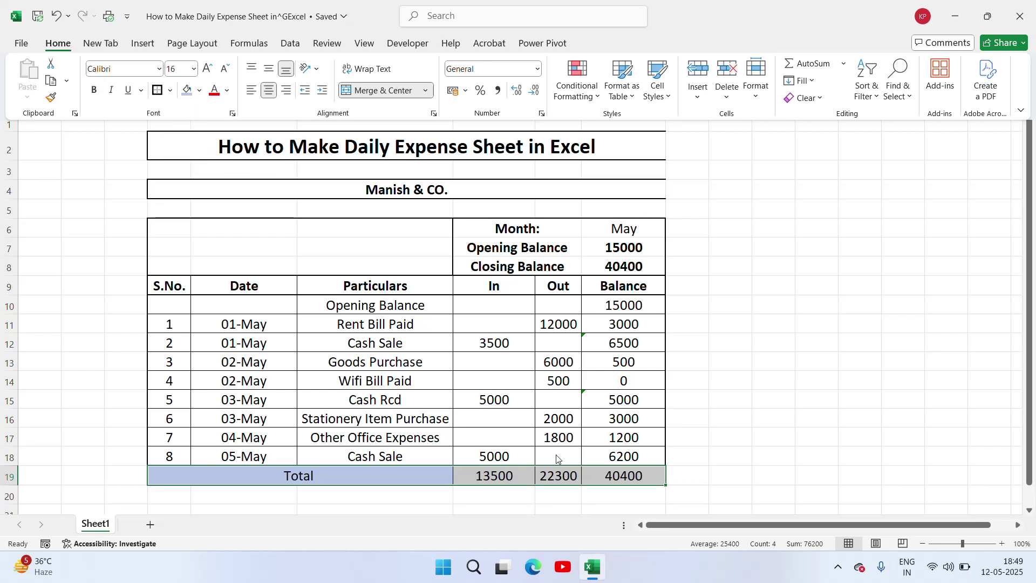
Inspect the In, Out and Balance total formulas in G19:I19 together with the Opening Balance in I7
click(574, 479)
click(523, 477)
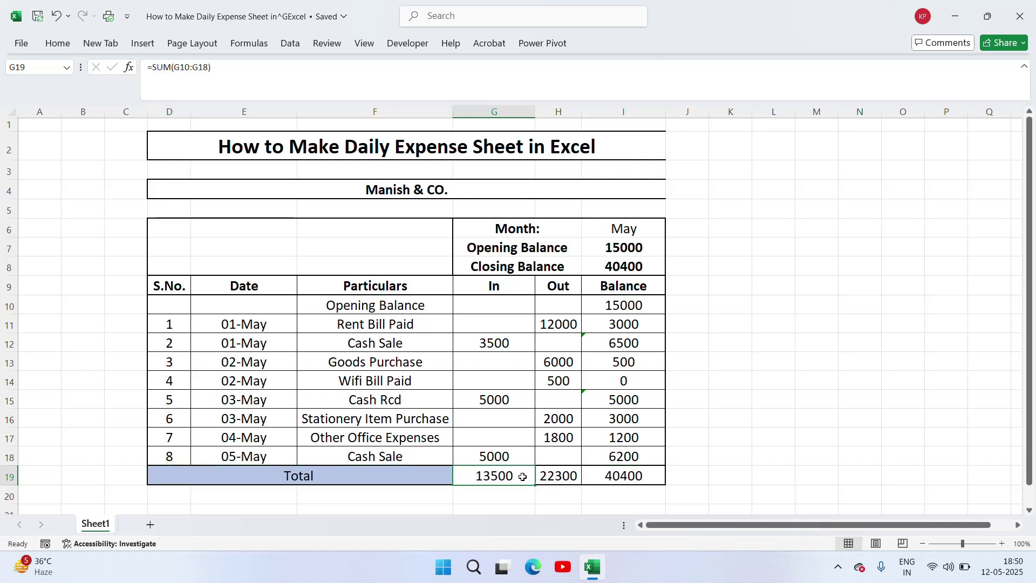
drag(537, 476, 619, 248)
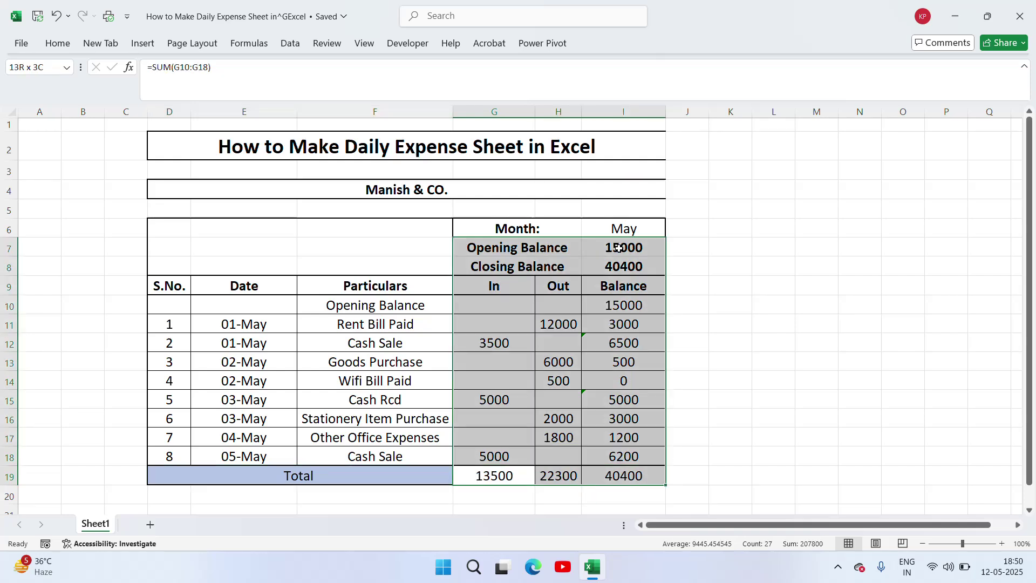
click(764, 354)
click(619, 245)
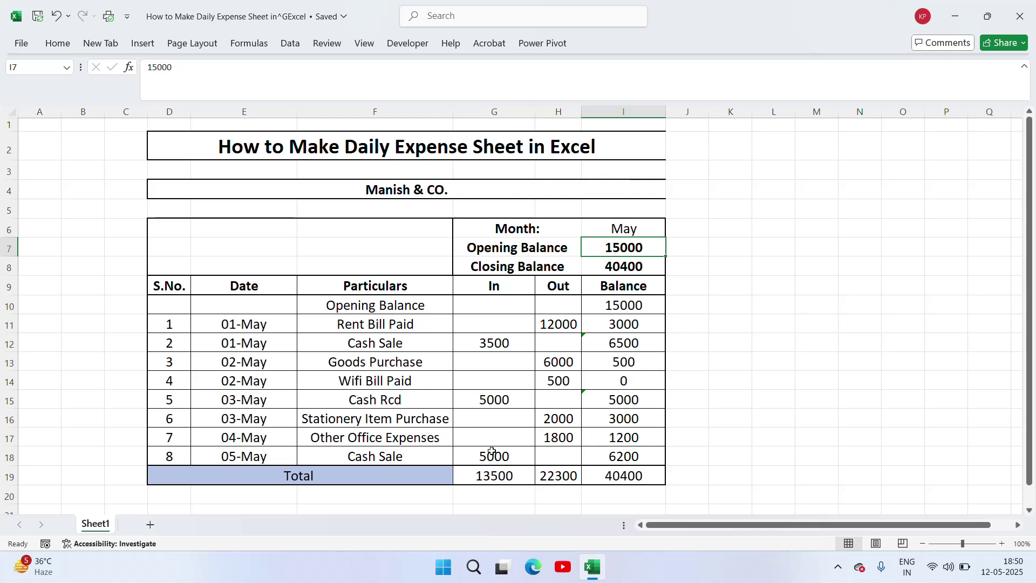
ctrl+click(493, 477)
ctrl+click(551, 477)
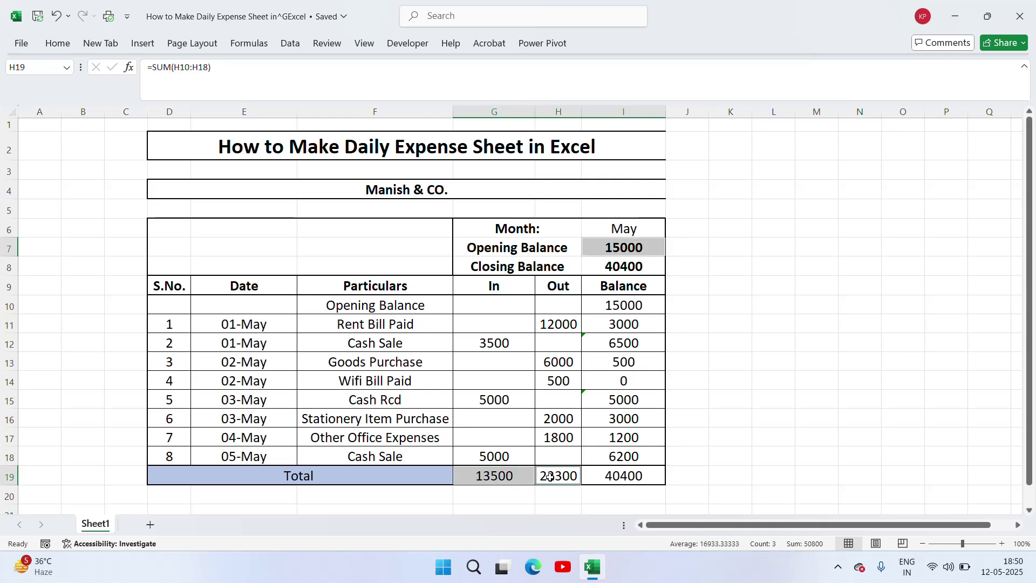
click(652, 480)
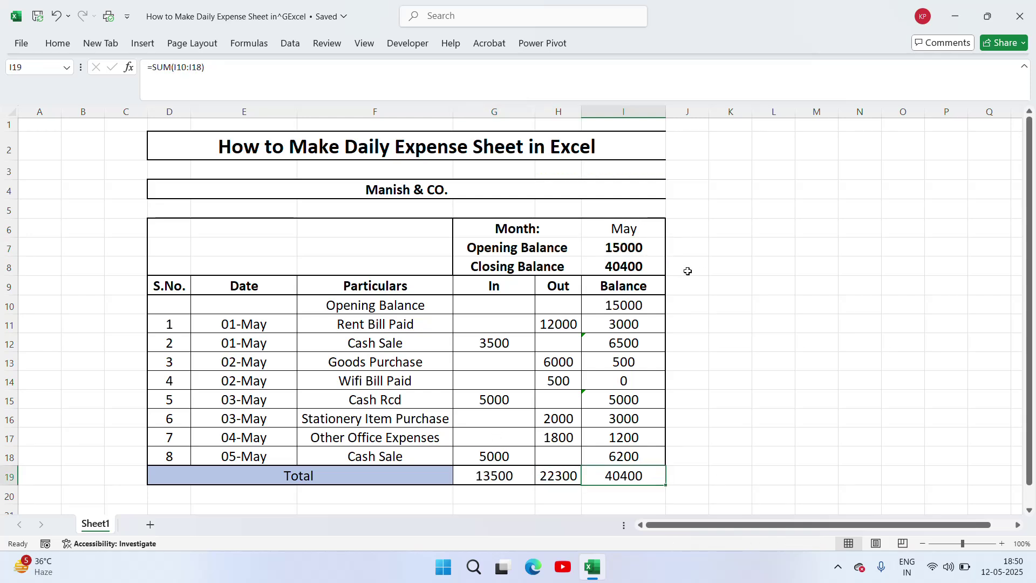
Review the Rent Bill Paid entry, the Opening and Closing Balance cells I7:I8 and the In total in G19
click(569, 325)
key(Down)
key(Right)
key(Up)
key(Up)
key(Up)
key(Up)
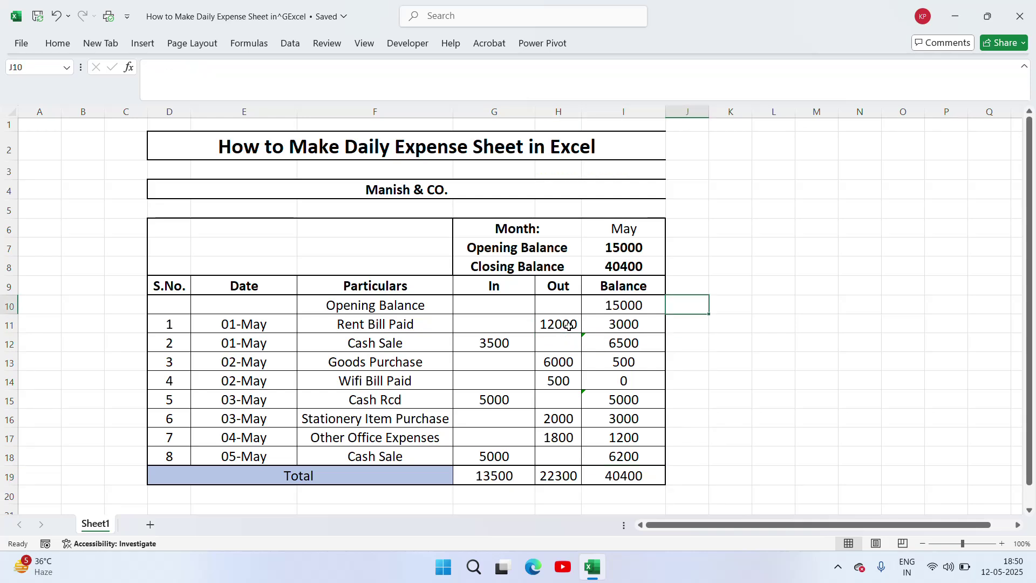
key(Up)
key(shift+Down)
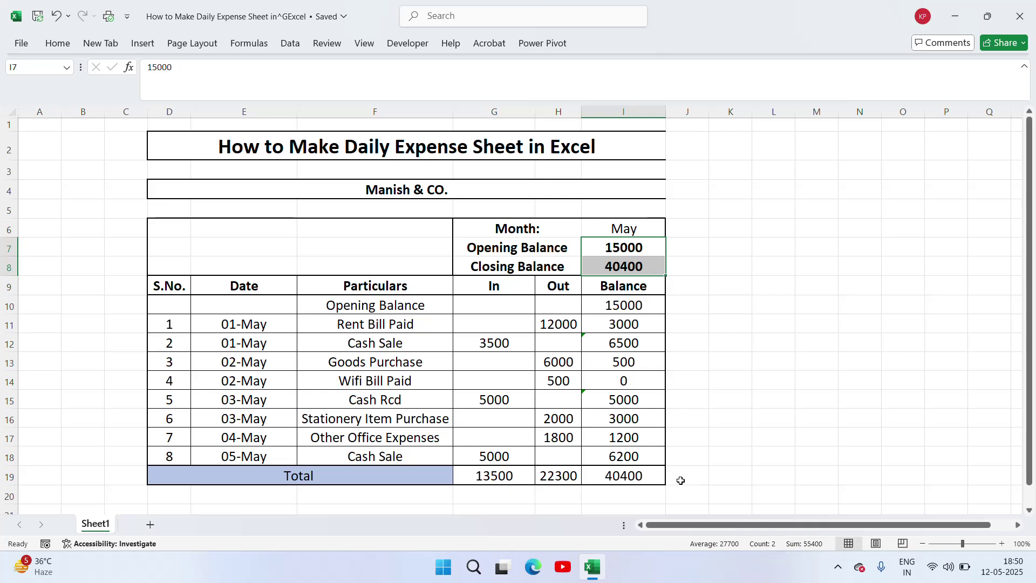
click(515, 479)
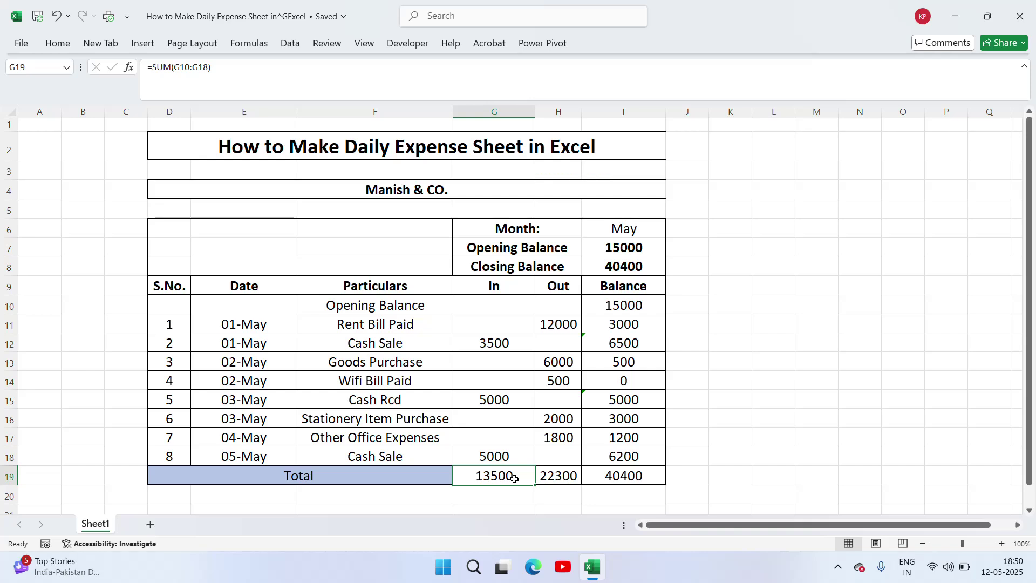
Make the total row from D19 to I19 bold
text(0)
key(Escape)
key(Left)
key(shift+Right)
key(shift+Right)
key(shift+Right)
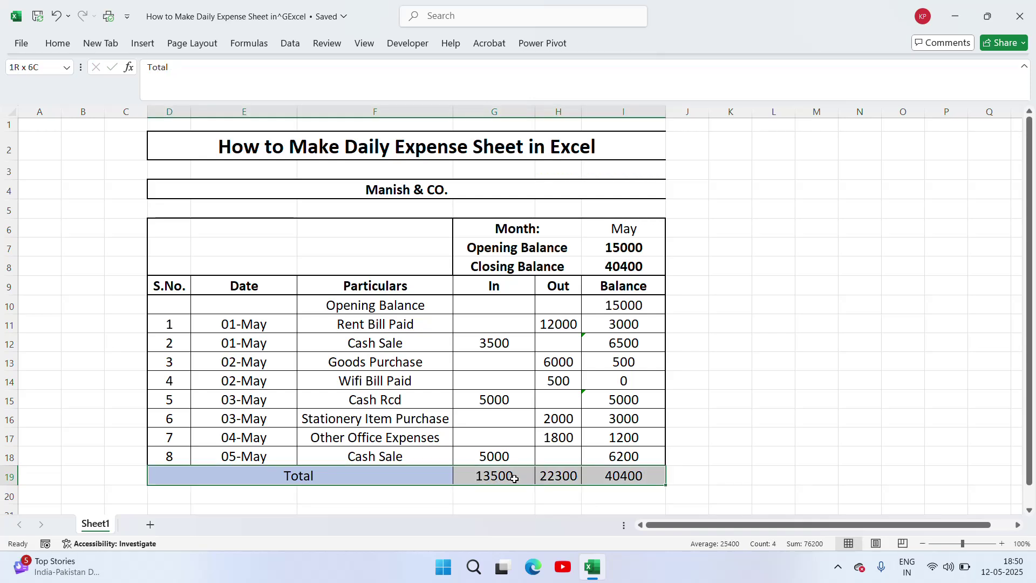
ctrl+click(515, 479)
key(ctrl+b)
click(586, 402)
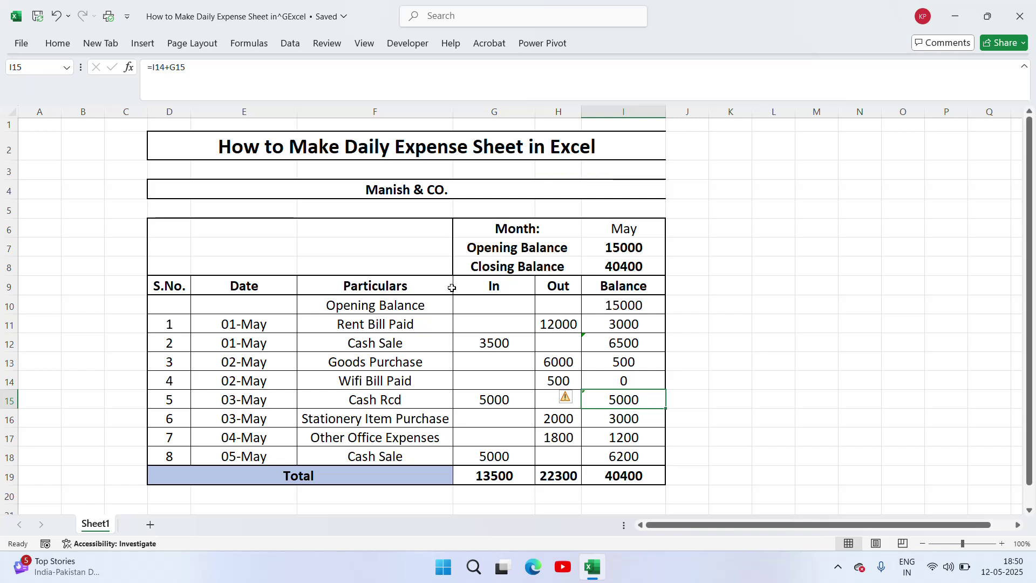
Apply the current border style to the header block from D4 to I8
click(282, 194)
key(shift+Down)
key(shift+Down)
key(shift+Down)
key(shift+Down)
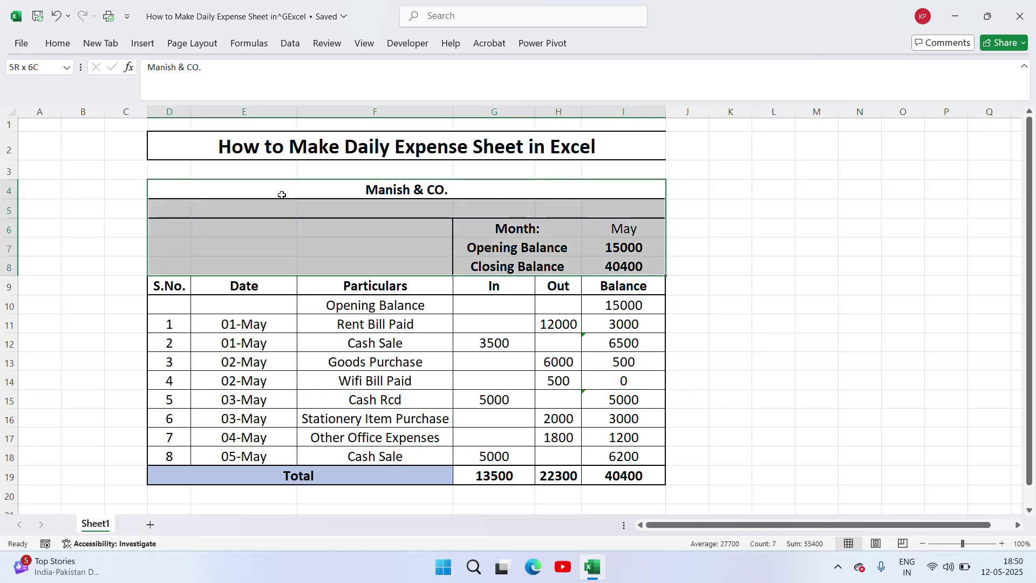
click(58, 44)
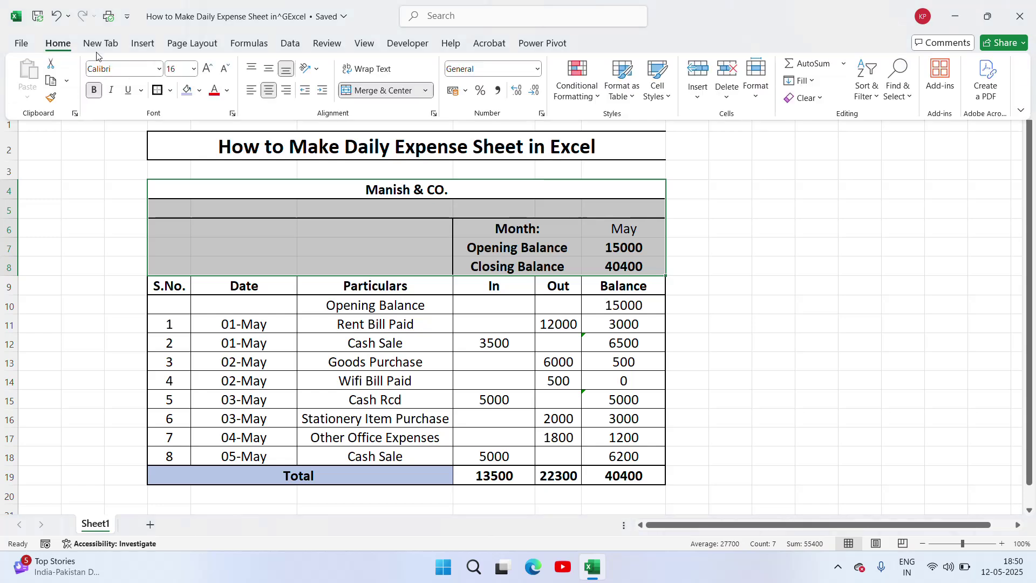
click(157, 91)
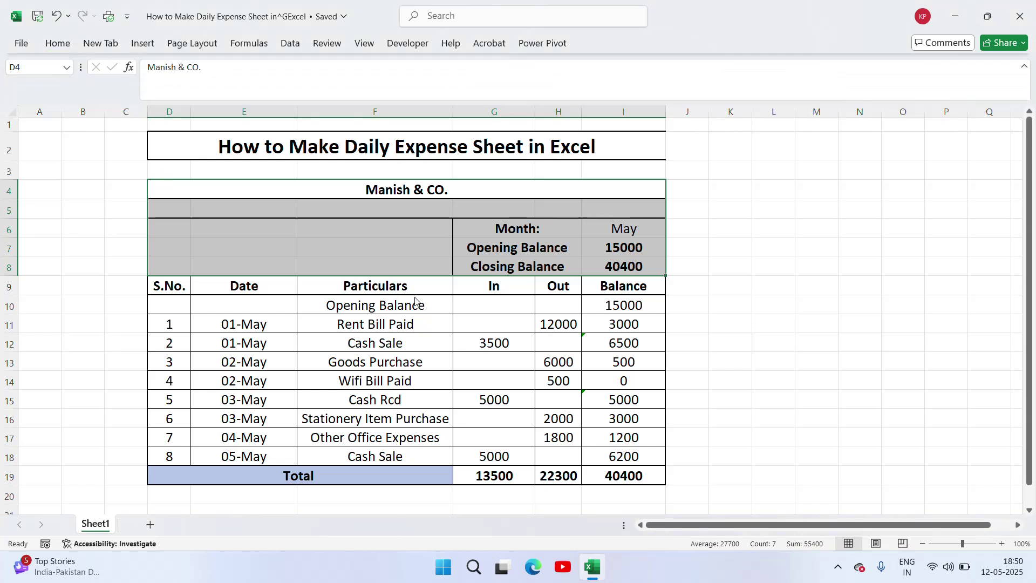
click(596, 318)
Review the Month and Opening Balance header cells and the first Rent Bill Paid entry in row 11
click(517, 229)
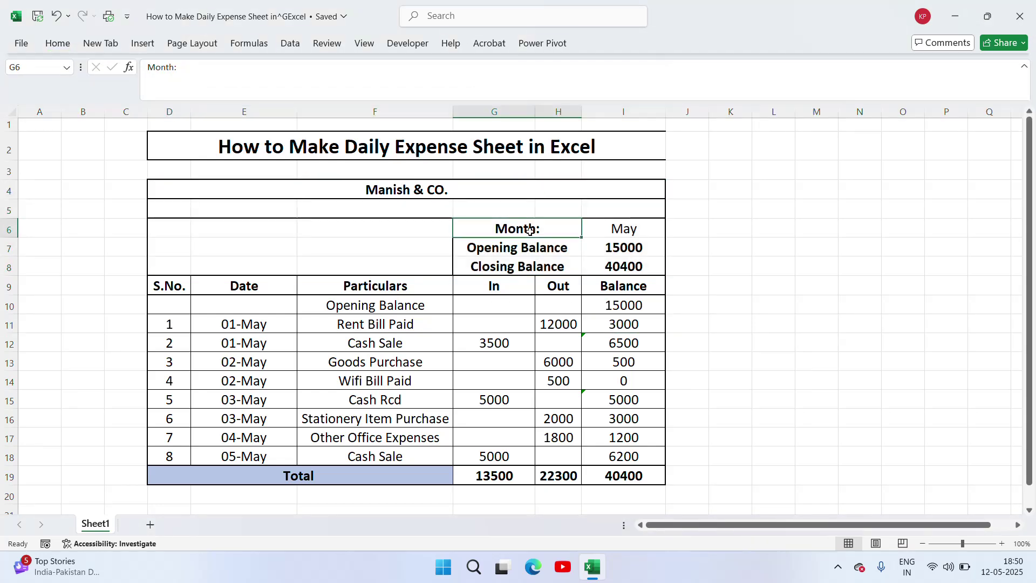
click(621, 231)
click(533, 249)
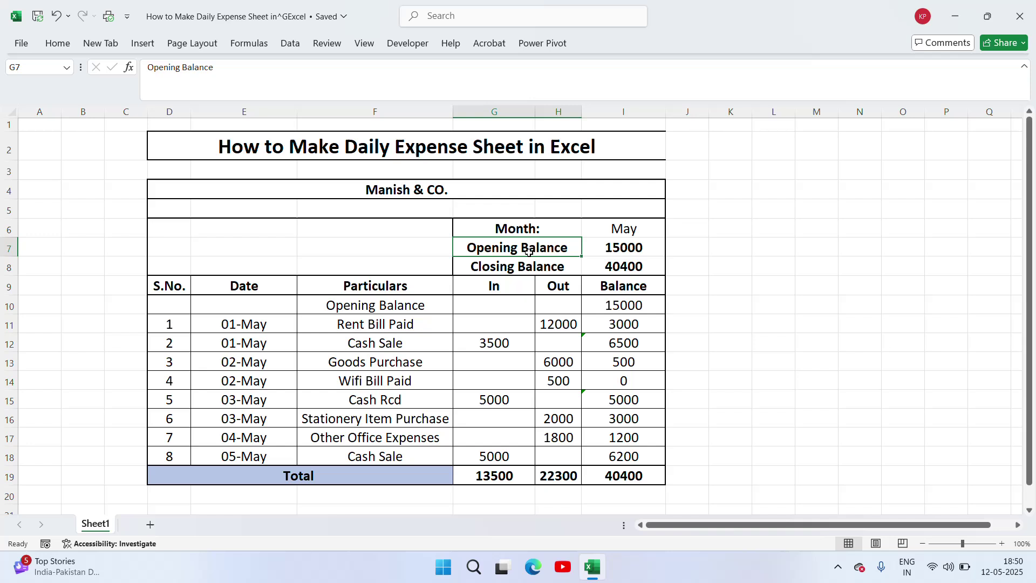
click(618, 253)
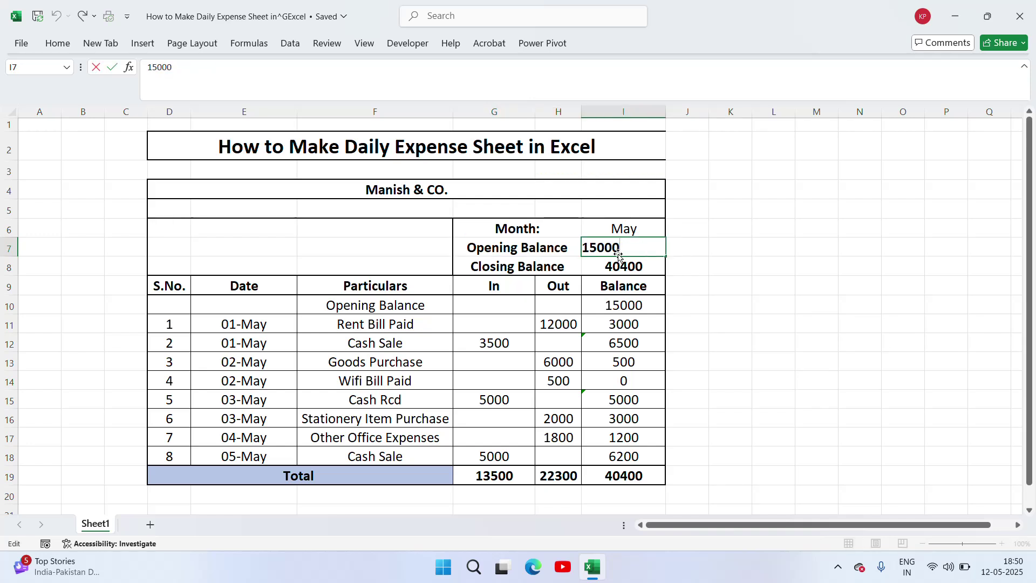
click(376, 338)
key(Up)
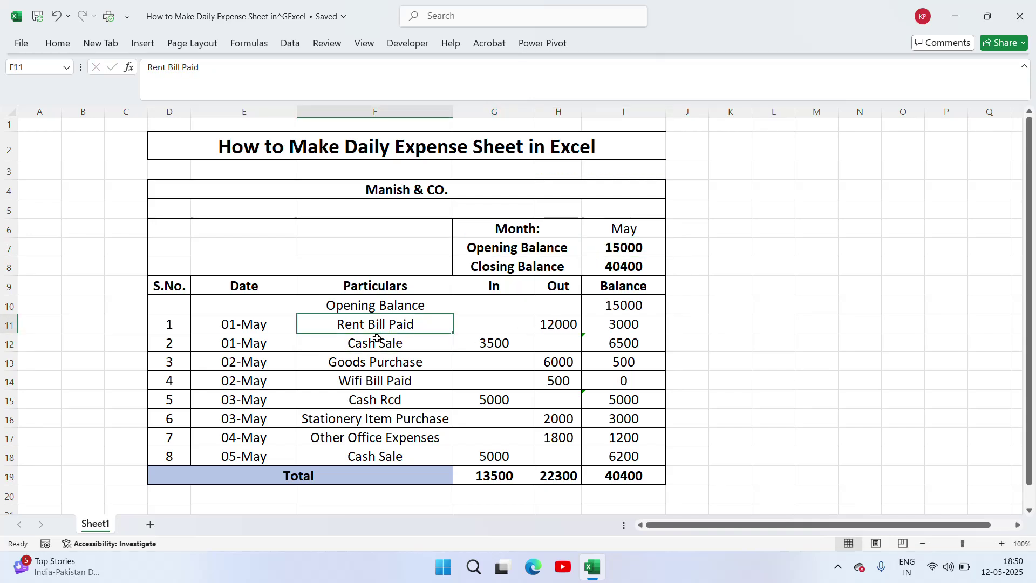
key(Left)
key(Right)
key(Right)
key(Right)
key(Right)
key(Left)
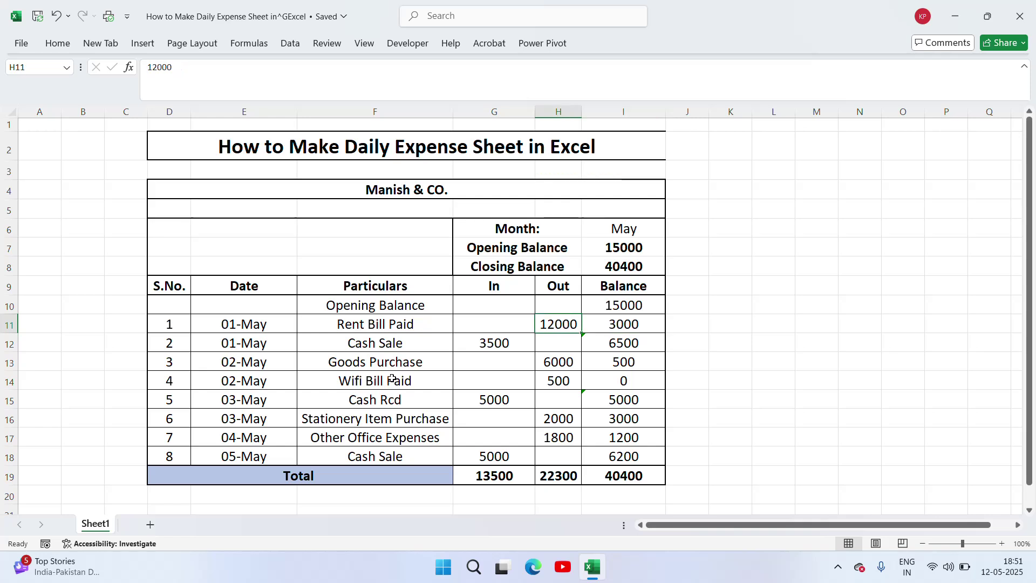
Inspect the running-balance formulas for Rent Bill Paid in I11 and the first Cash Sale in I12
key(Right)
key(Up)
key(F2)
key(Return)
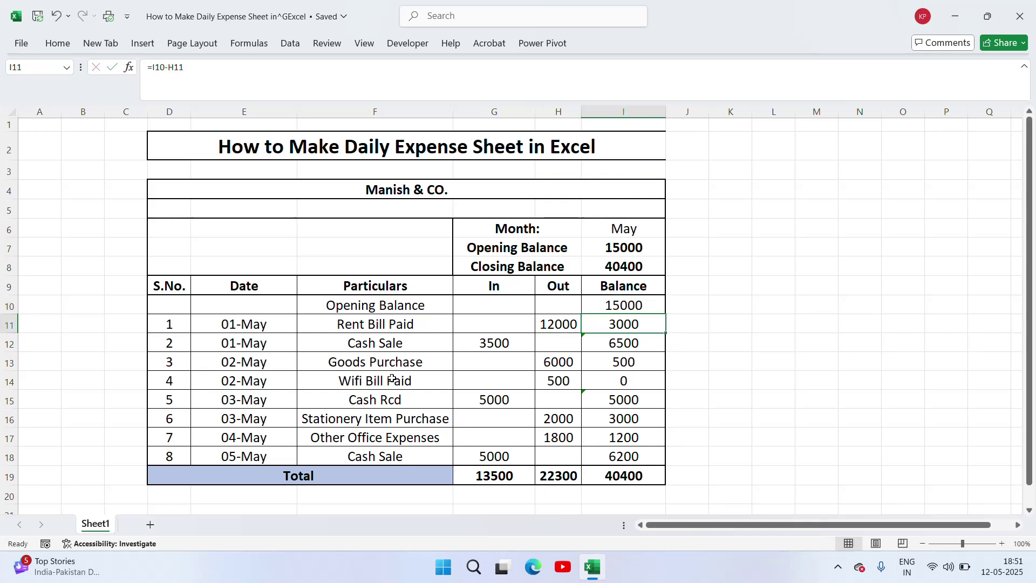
key(Left)
key(F2)
key(Escape)
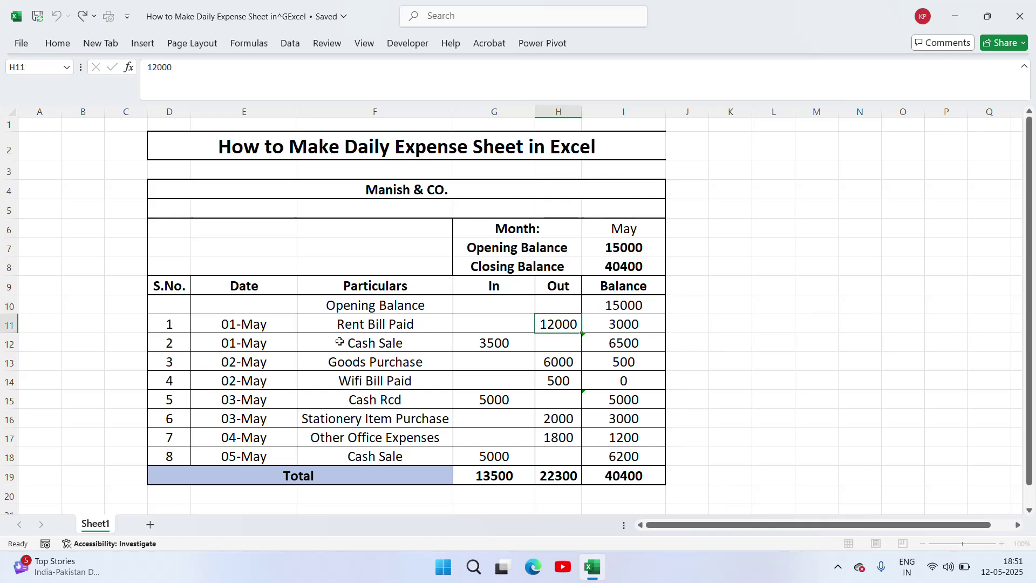
click(634, 323)
key(F2)
key(Return)
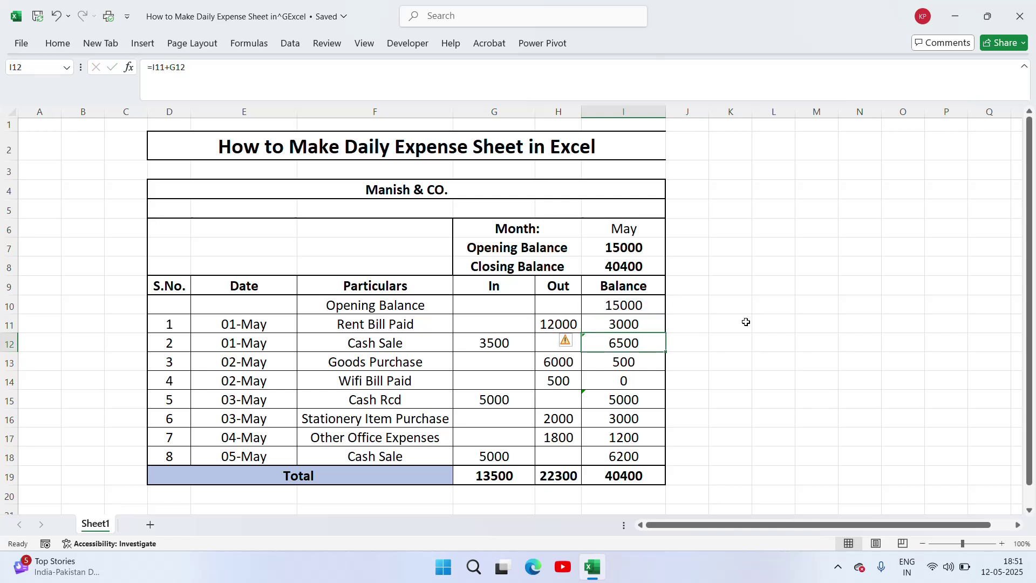
key(F2)
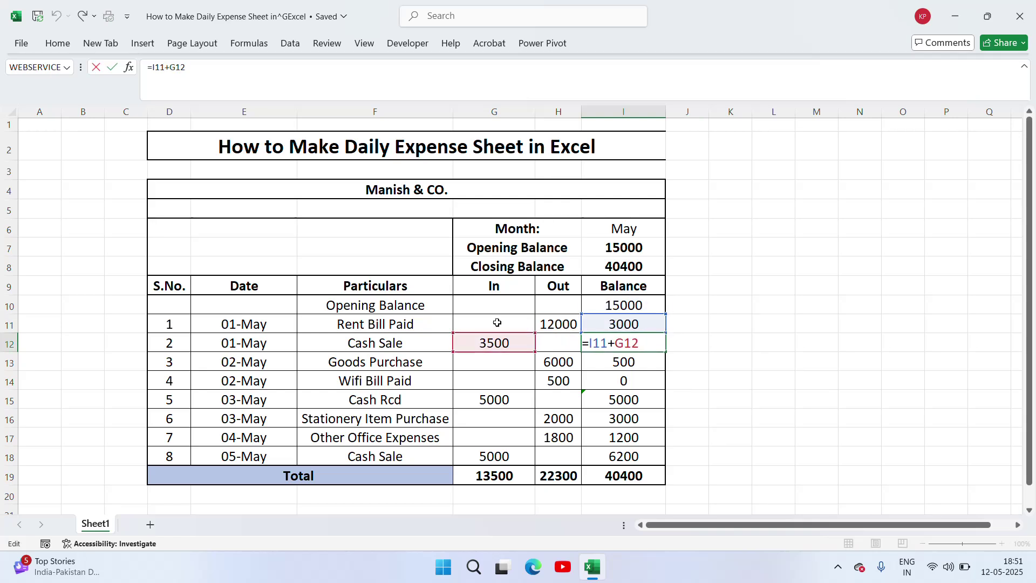
key(Escape)
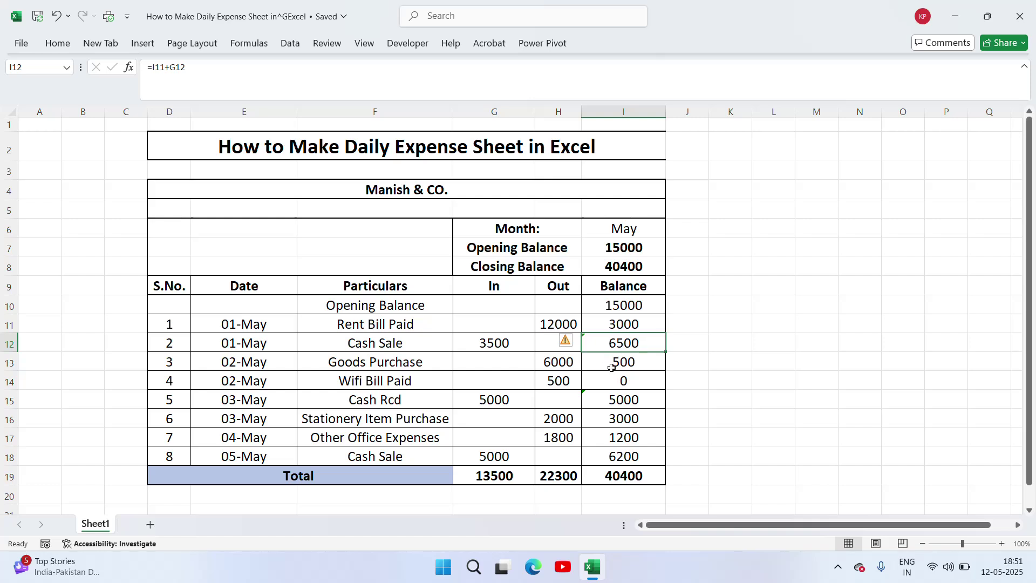
Check the Goods Purchase amount in H13 and the running-balance formulas in I13 and I14
click(630, 362)
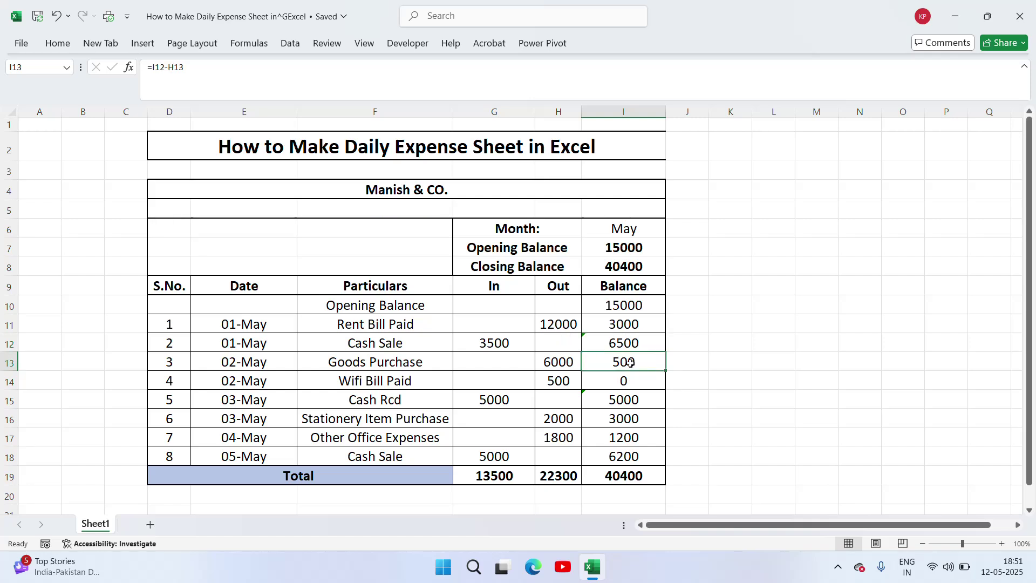
click(558, 355)
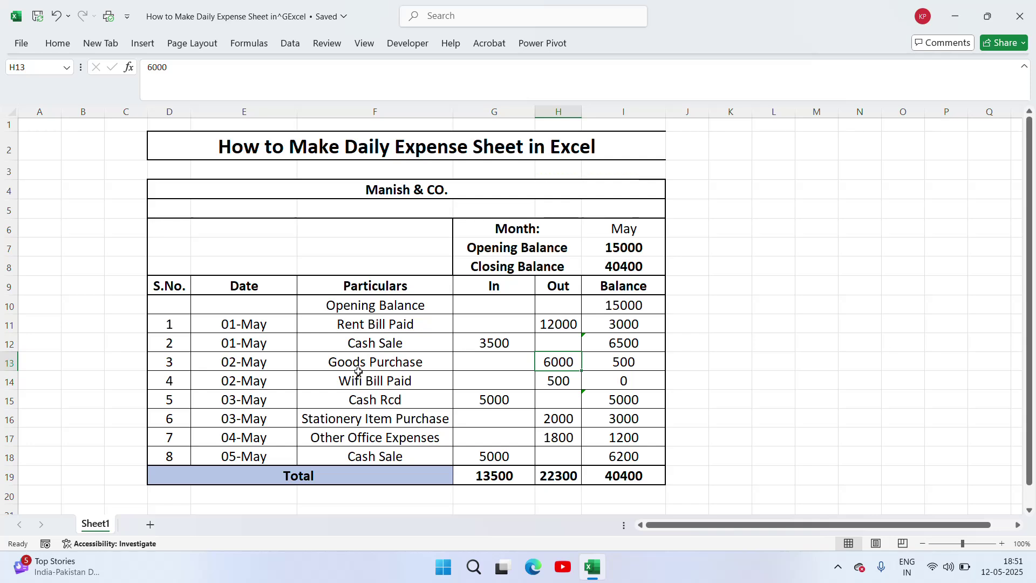
click(619, 363)
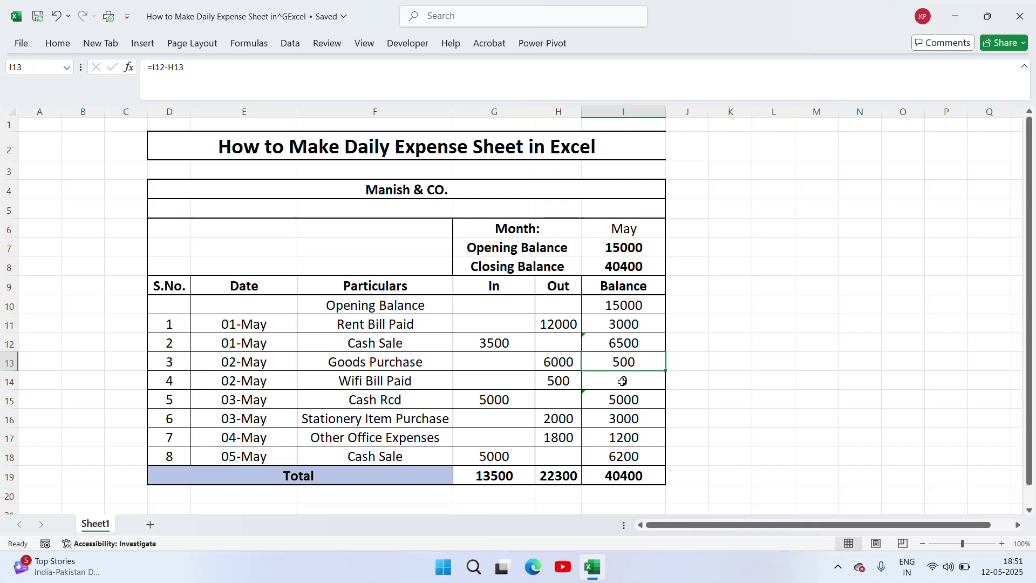
click(622, 388)
double_click(622, 389)
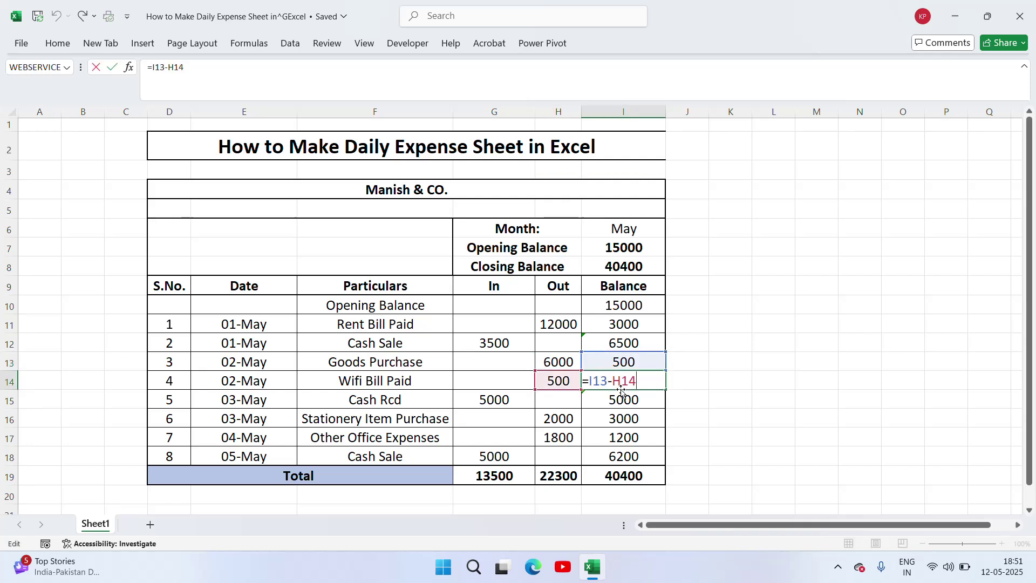
key(Escape)
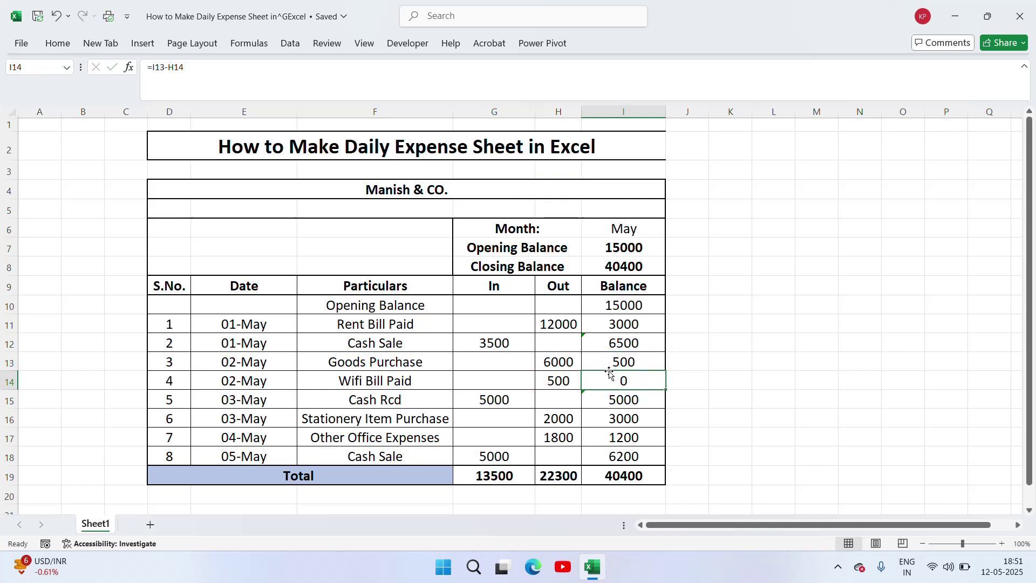
Inspect the running-balance formulas for Cash Rcd, Stationery Item Purchase and Other Office Expenses in I15:I17
key(Down)
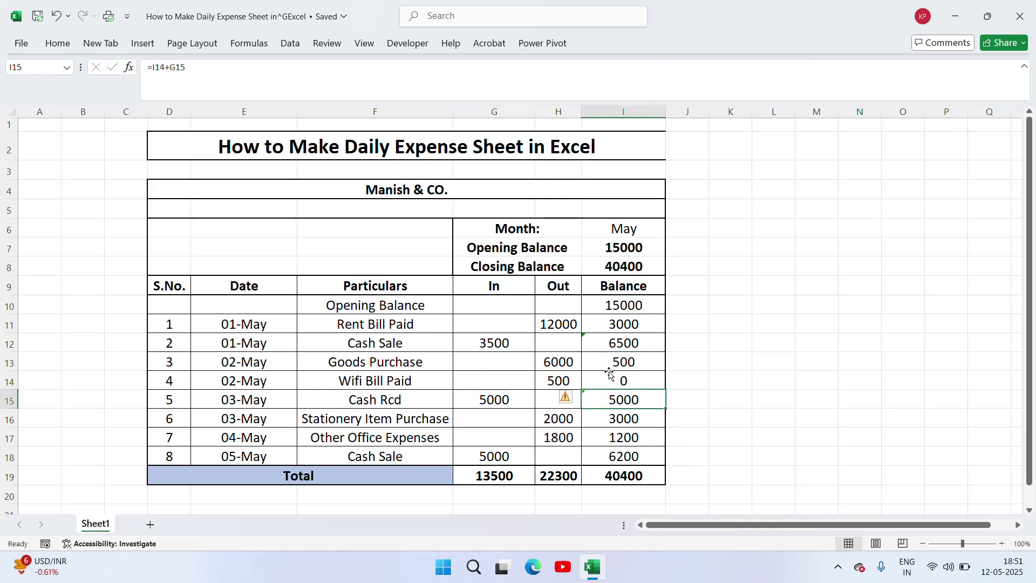
key(F2)
key(ctrl+Return)
key(Down)
key(F2)
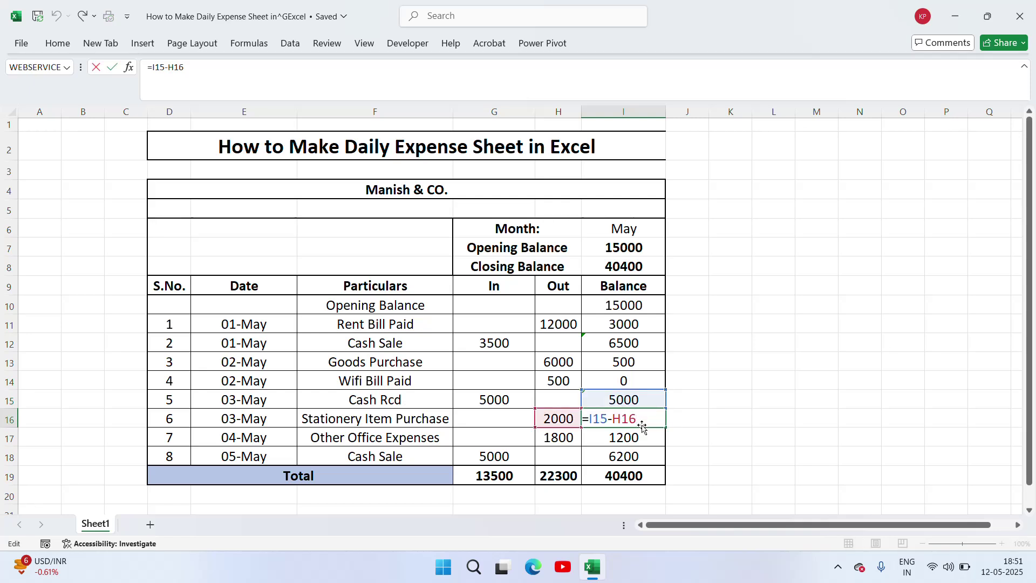
key(ctrl+Return)
key(Down)
key(F2)
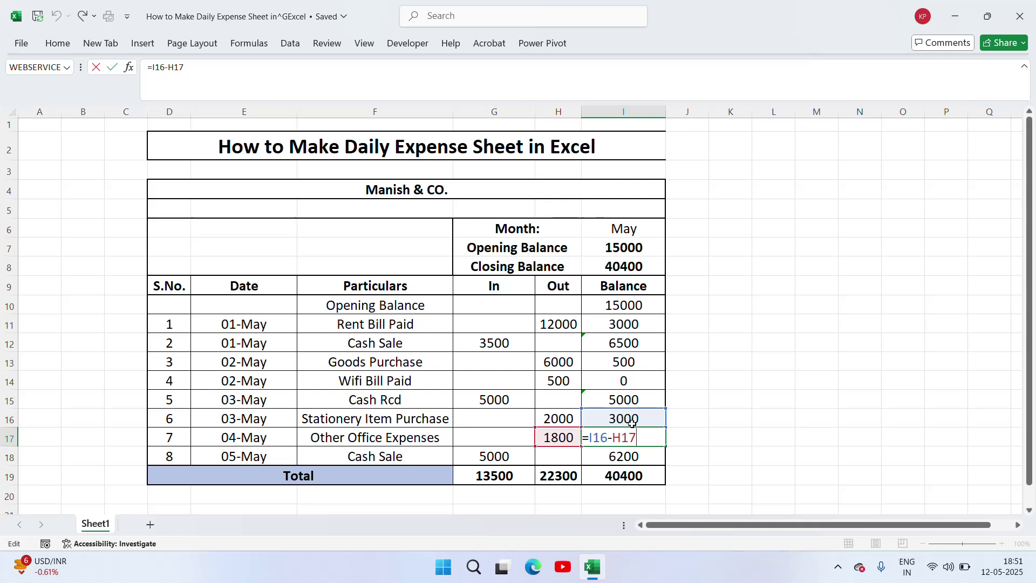
key(ctrl+Return)
Review the Balance column by selecting its entries from I10 to I17
key(Up)
key(Up)
key(Up)
key(Up)
key(Up)
key(Up)
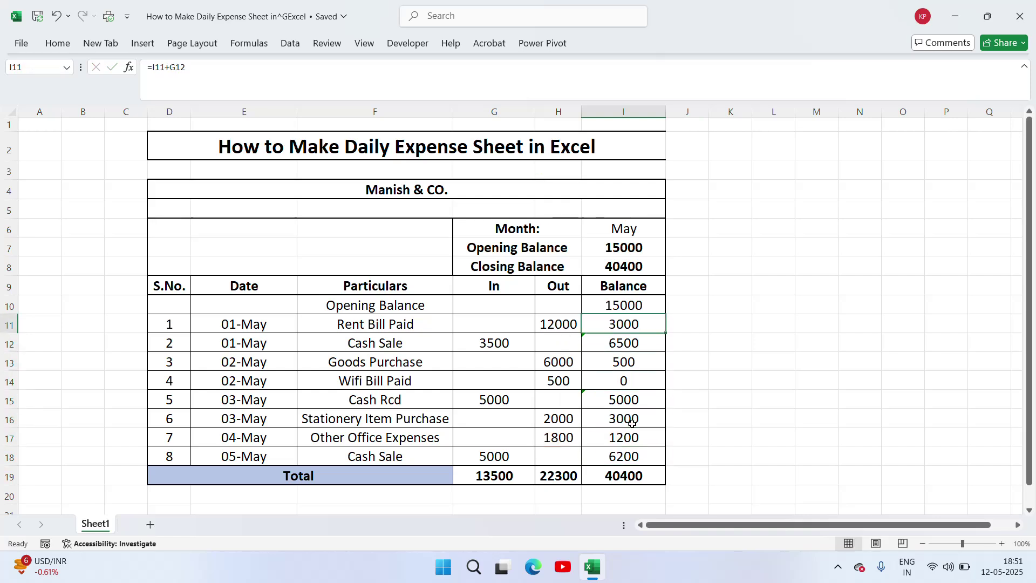
key(Left)
key(Left)
key(Up)
key(Right)
key(Right)
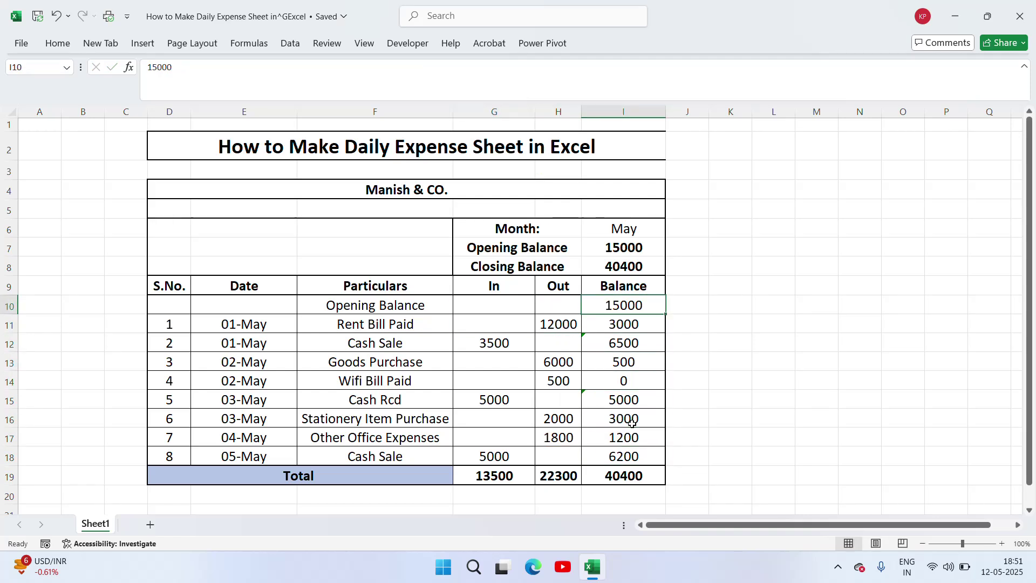
key(shift+Down)
key(shift+Down)
key(shift+Down)
key(shift+Down)
key(shift+Down)
key(shift+Down)
key(shift+Down)
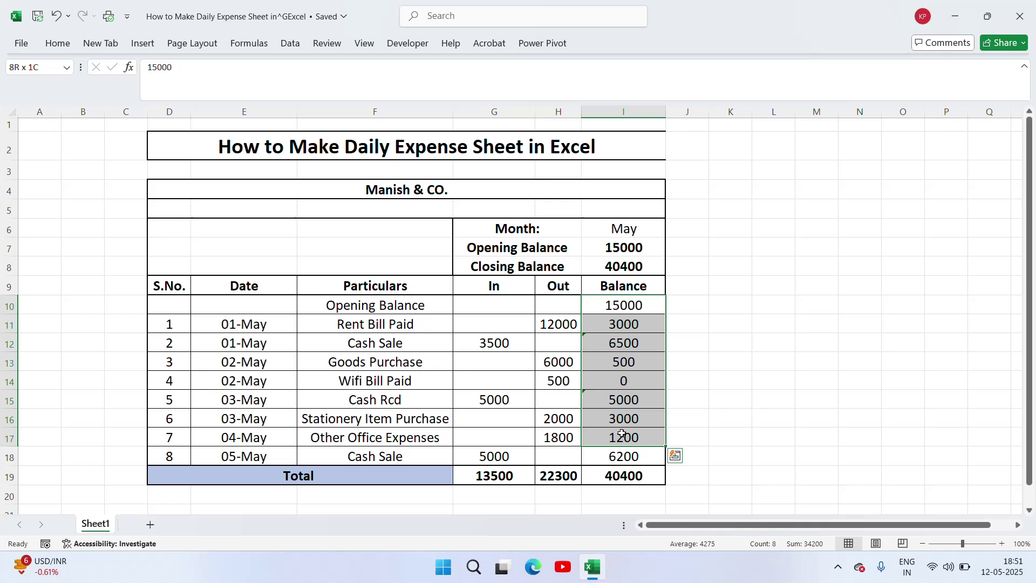
Compare the Balance total in I19 with the Opening Balance in I7 and the Closing Balance in I8
click(627, 477)
click(632, 247)
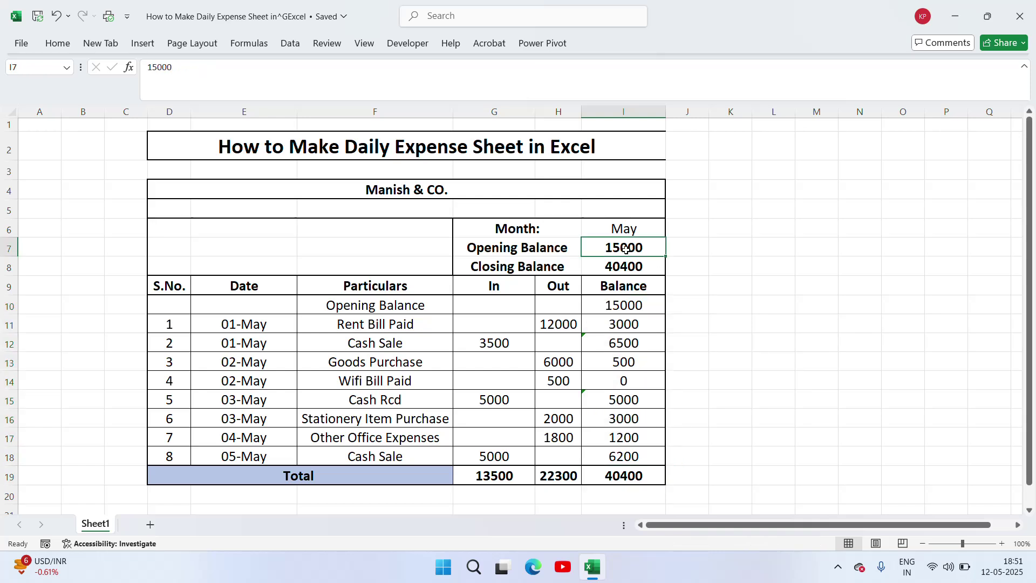
click(639, 477)
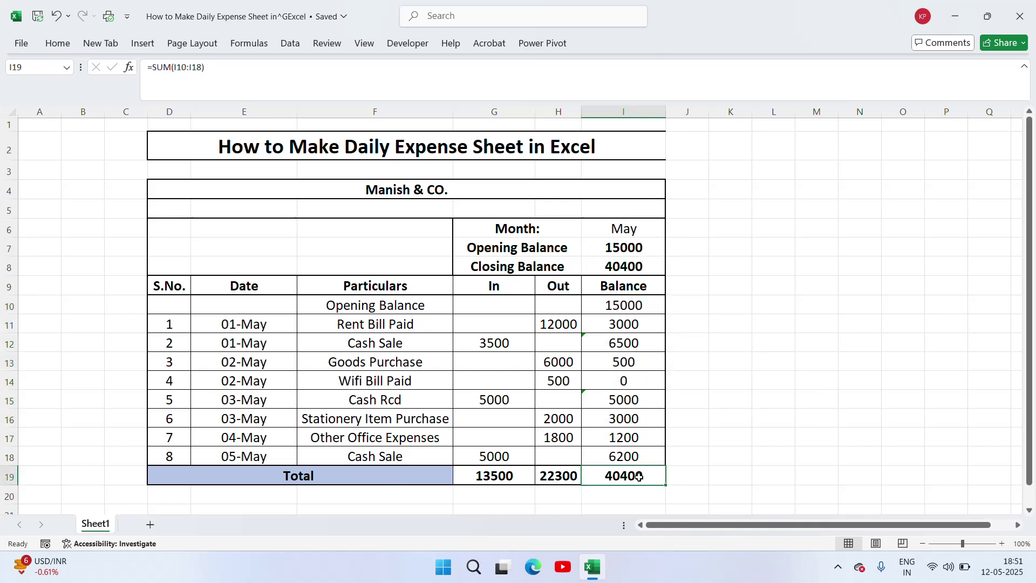
click(656, 267)
click(432, 372)
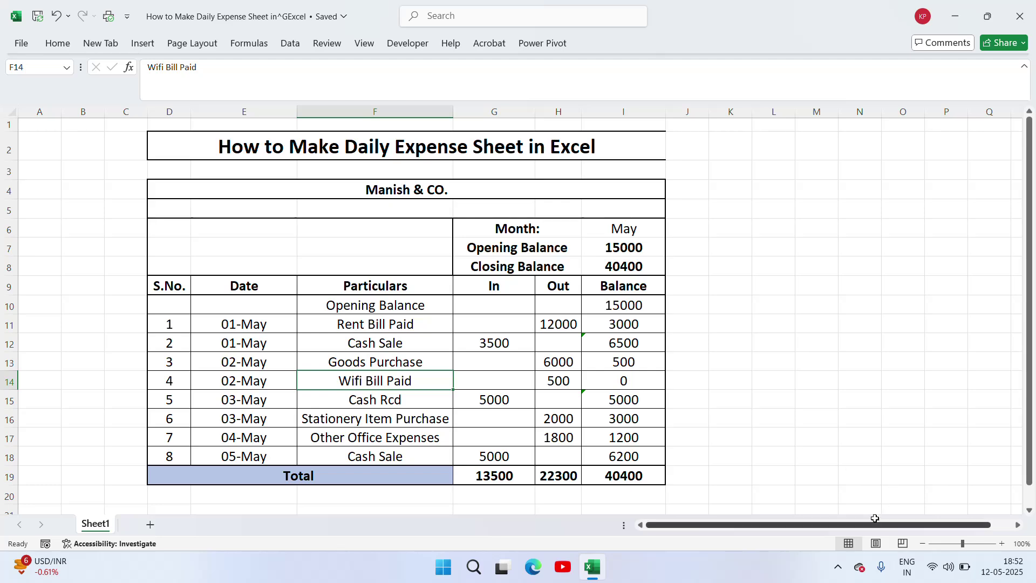
click(838, 569)
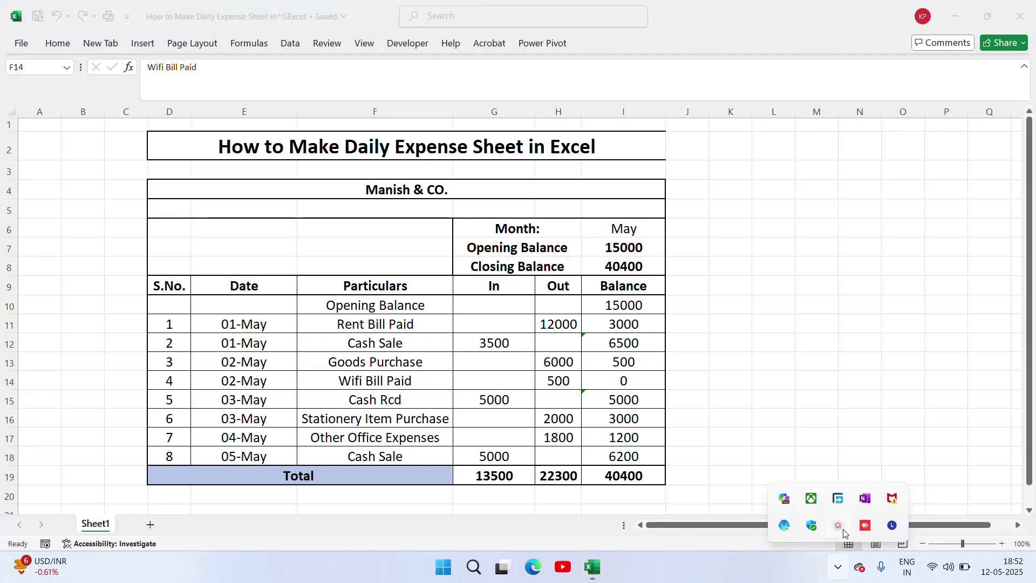
click(842, 528)
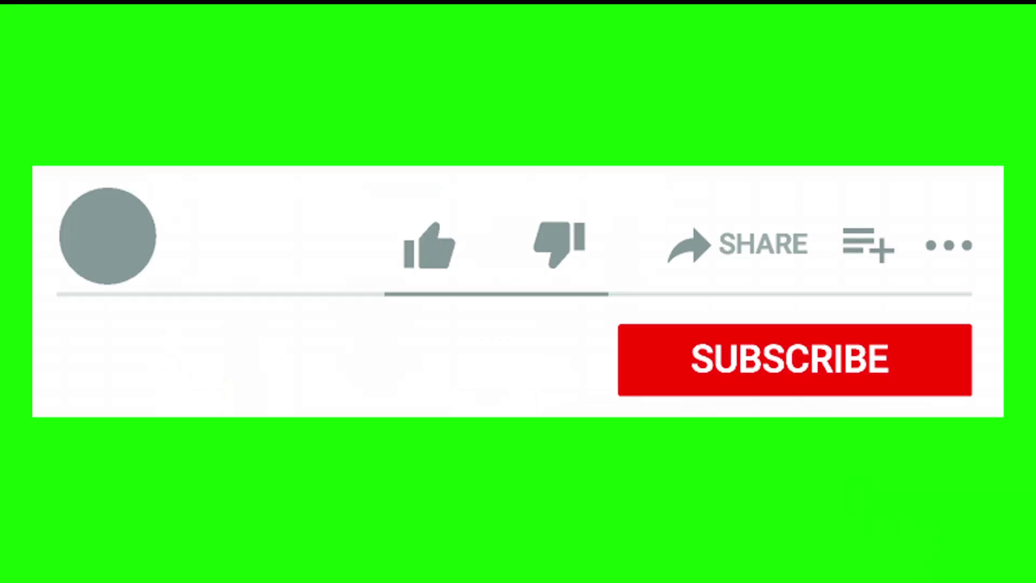